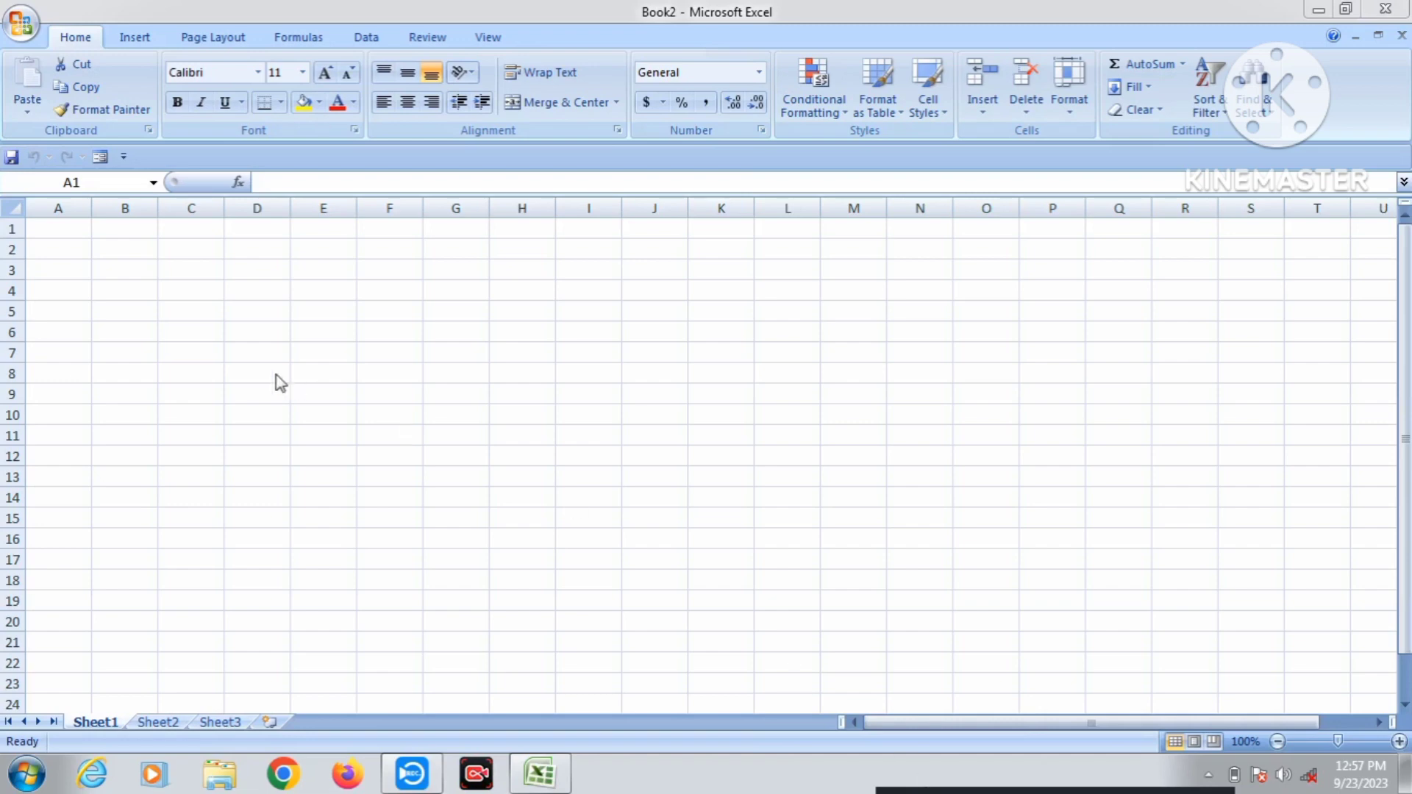
- Merge and center cells A1 to L1 and make row 1 slightly taller
{"action": "left_click", "coordinate": [221, 329]}
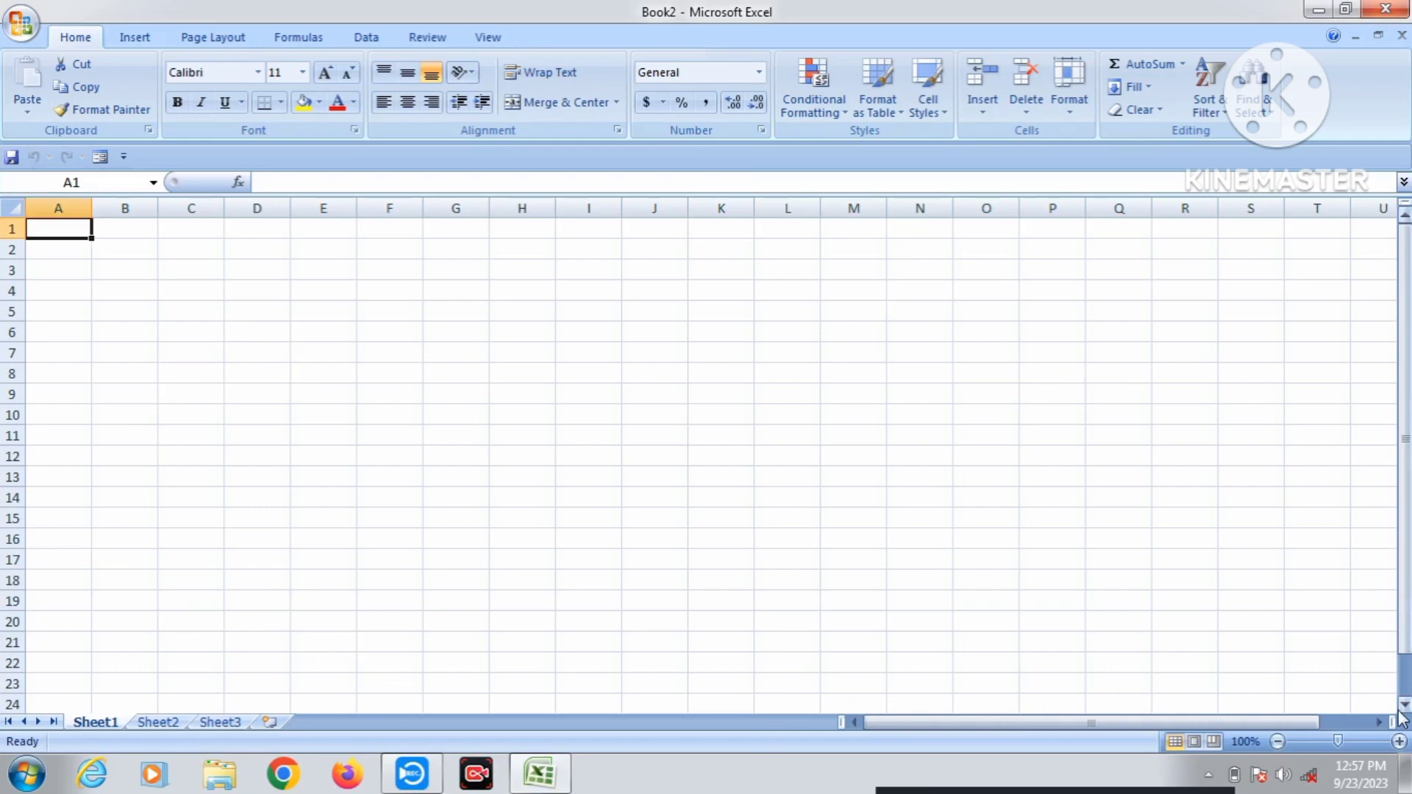
{"action": "left_click", "coordinate": [1399, 741]}
{"action": "left_click", "coordinate": [1399, 741]}
{"action": "left_click", "coordinate": [1400, 741]}
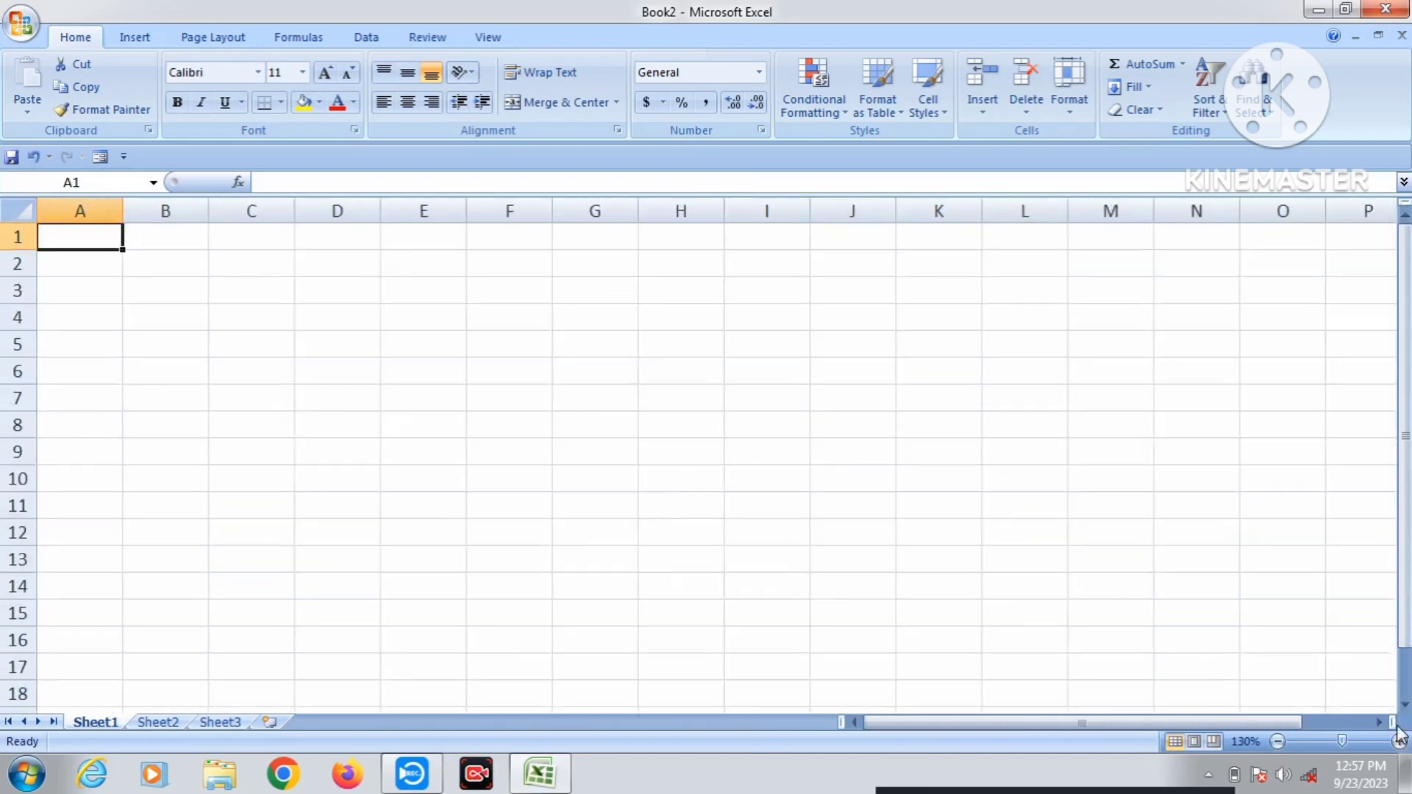
{"action": "left_click", "coordinate": [376, 408]}
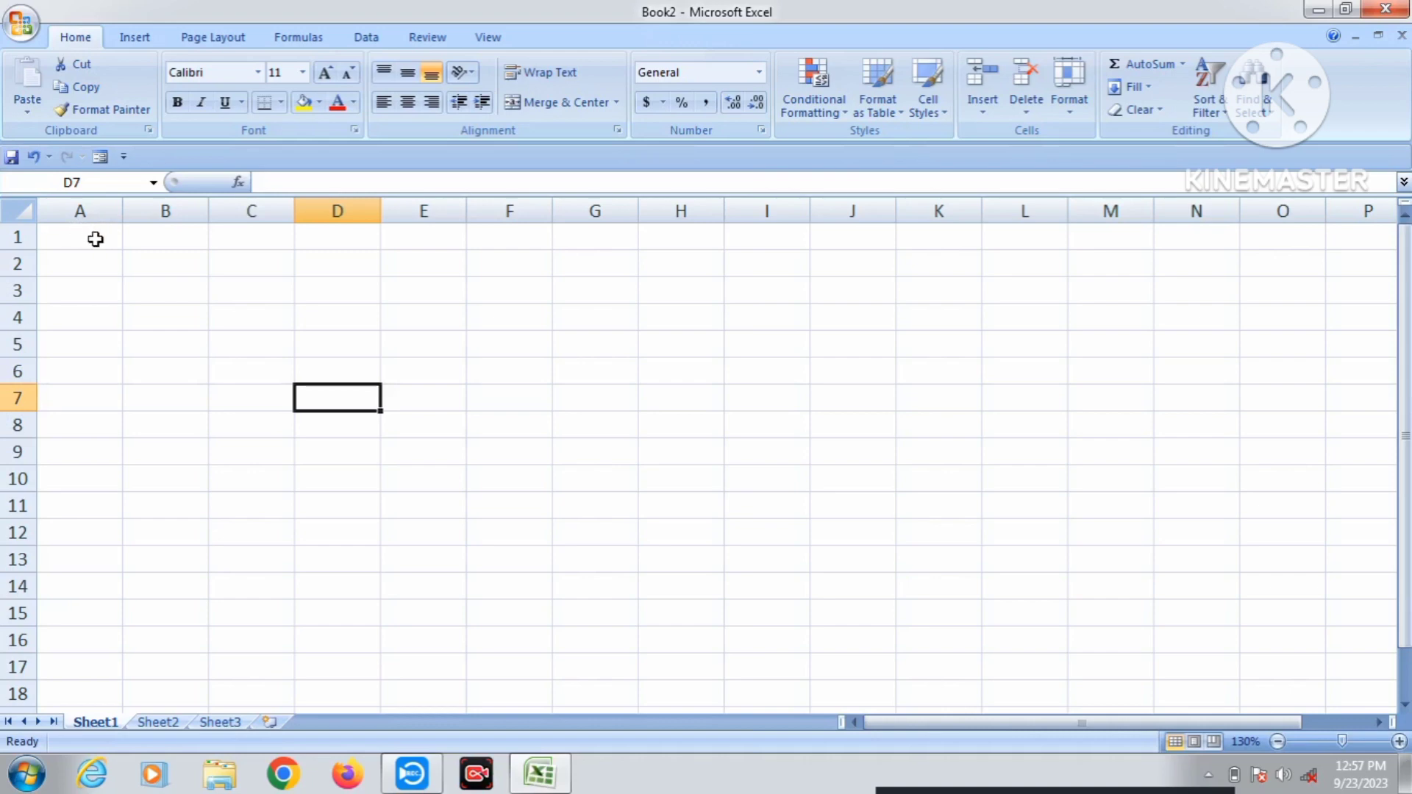
{"action": "left_click_drag", "start_coordinate": [81, 233], "coordinate": [1087, 237]}
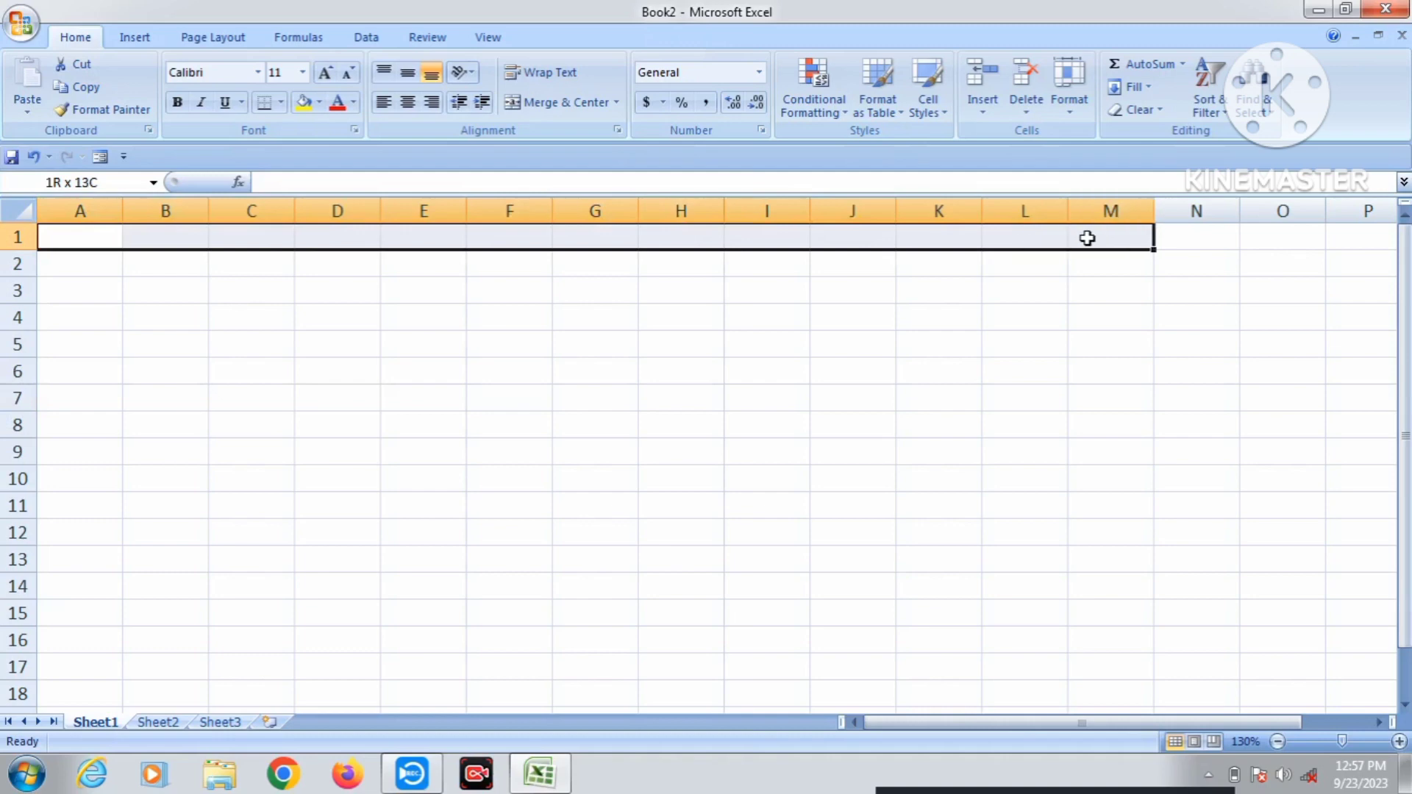
{"action": "left_click_drag", "start_coordinate": [1087, 238], "coordinate": [1047, 236]}
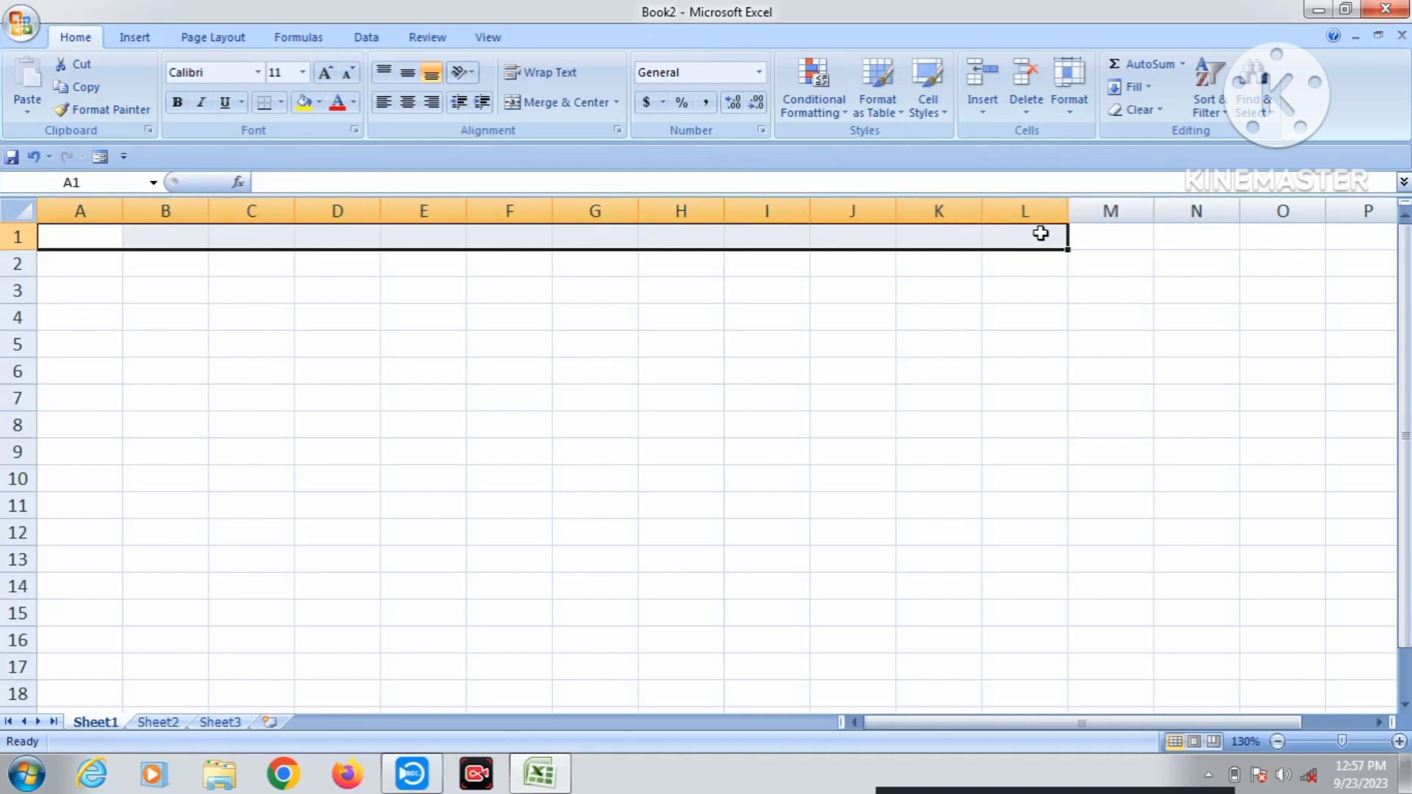
{"action": "left_click", "coordinate": [567, 109]}
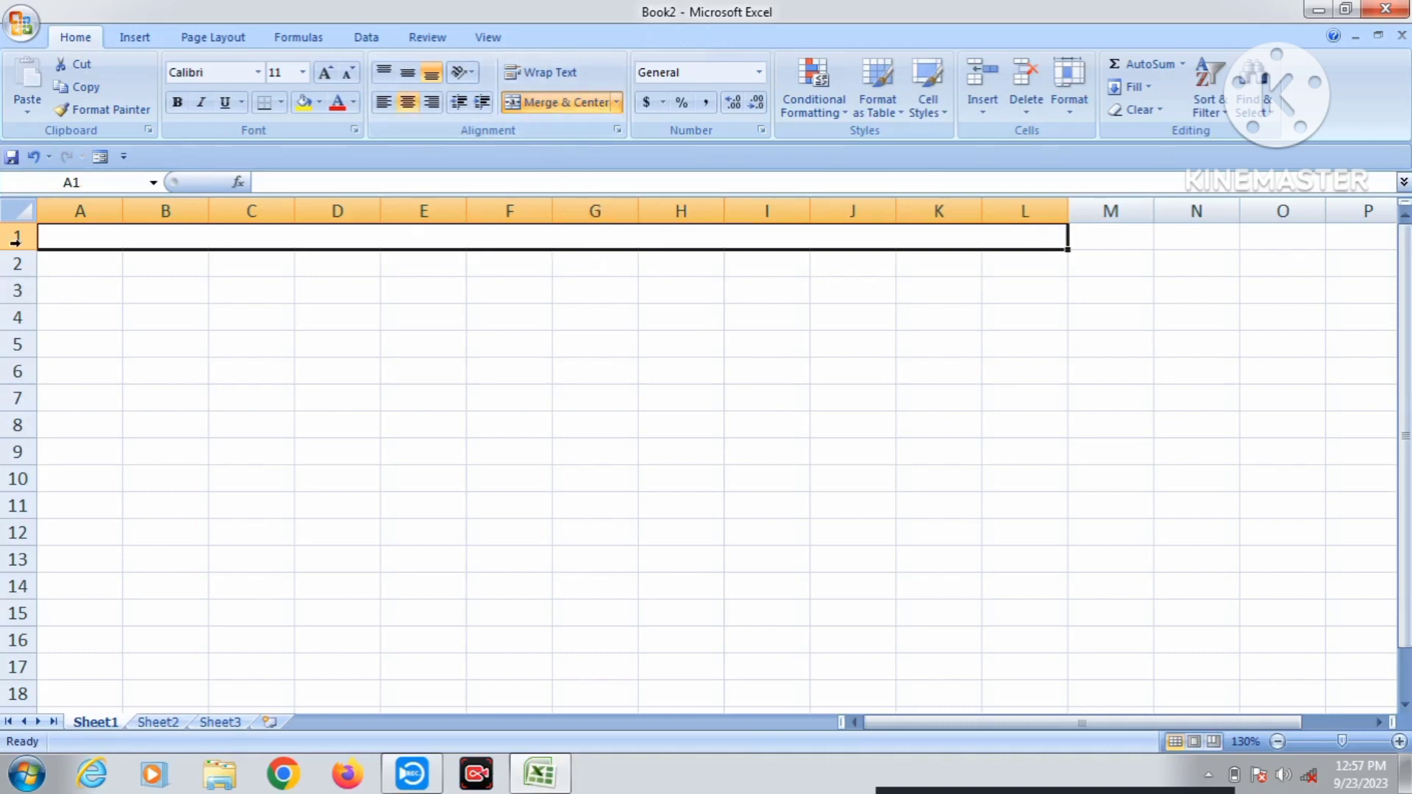
{"action": "left_click_drag", "start_coordinate": [34, 249], "coordinate": [34, 257]}
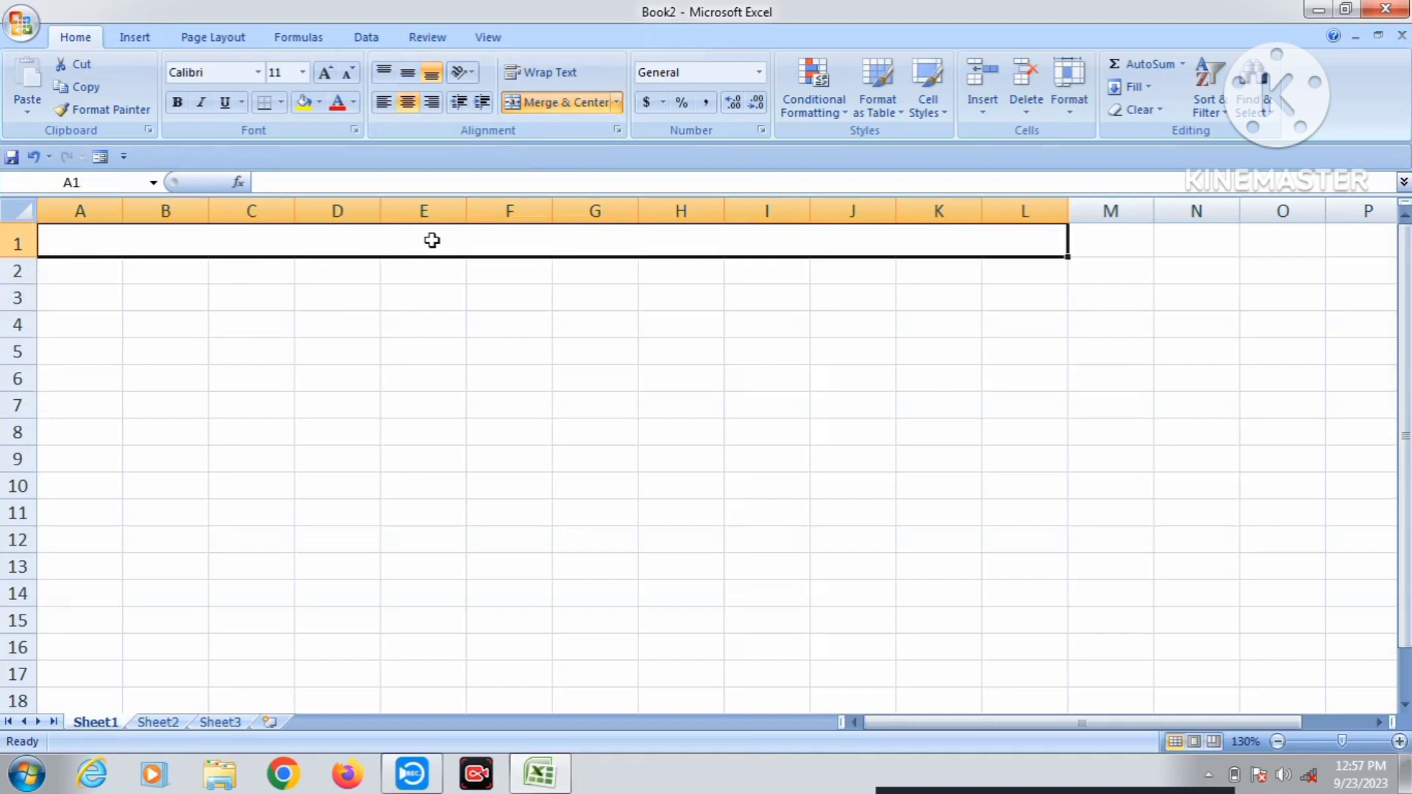
- Enter the title SALARY LIMITED COMPANY in the merged cell of row 1
{"action": "type", "text": "SALARY "}
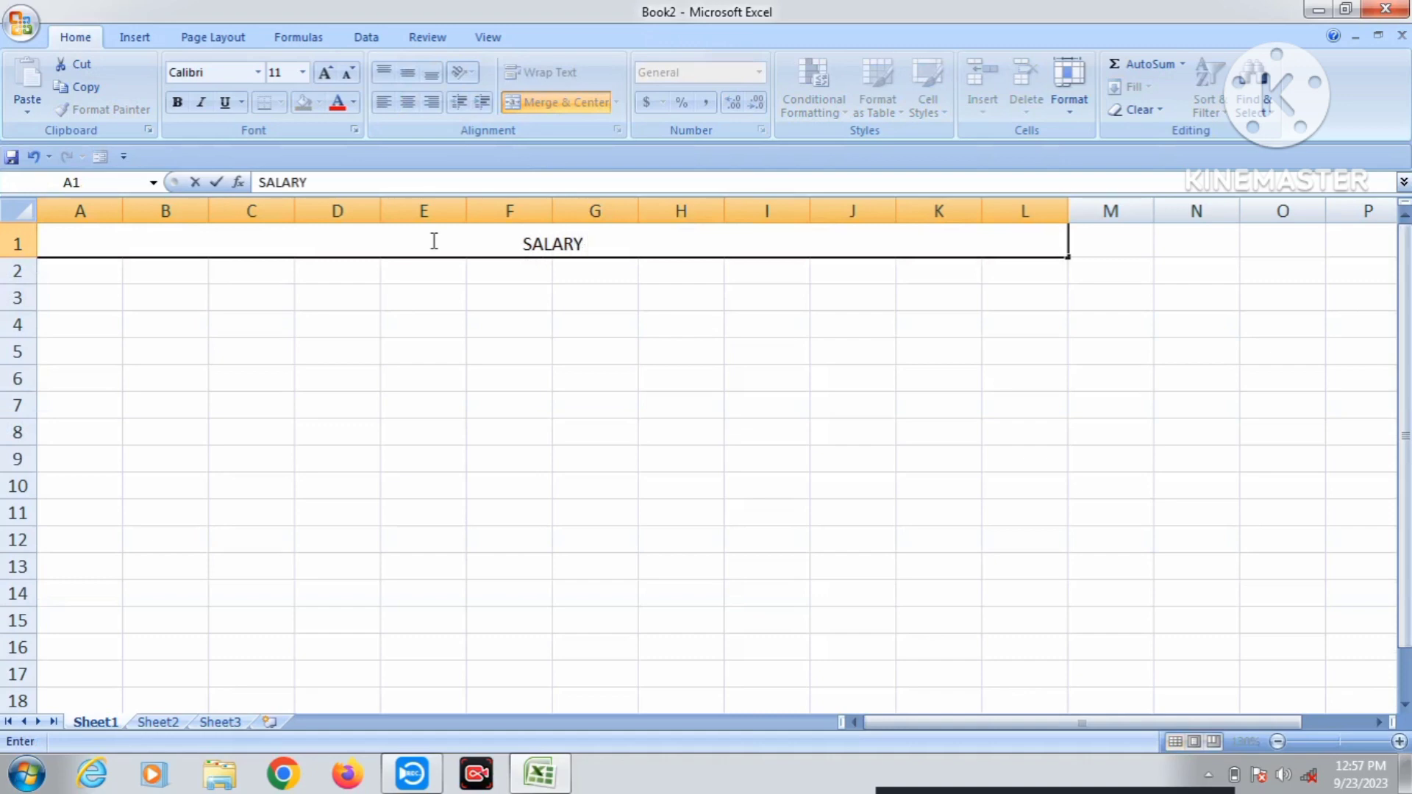
{"action": "type", "text": "LIMITED"}
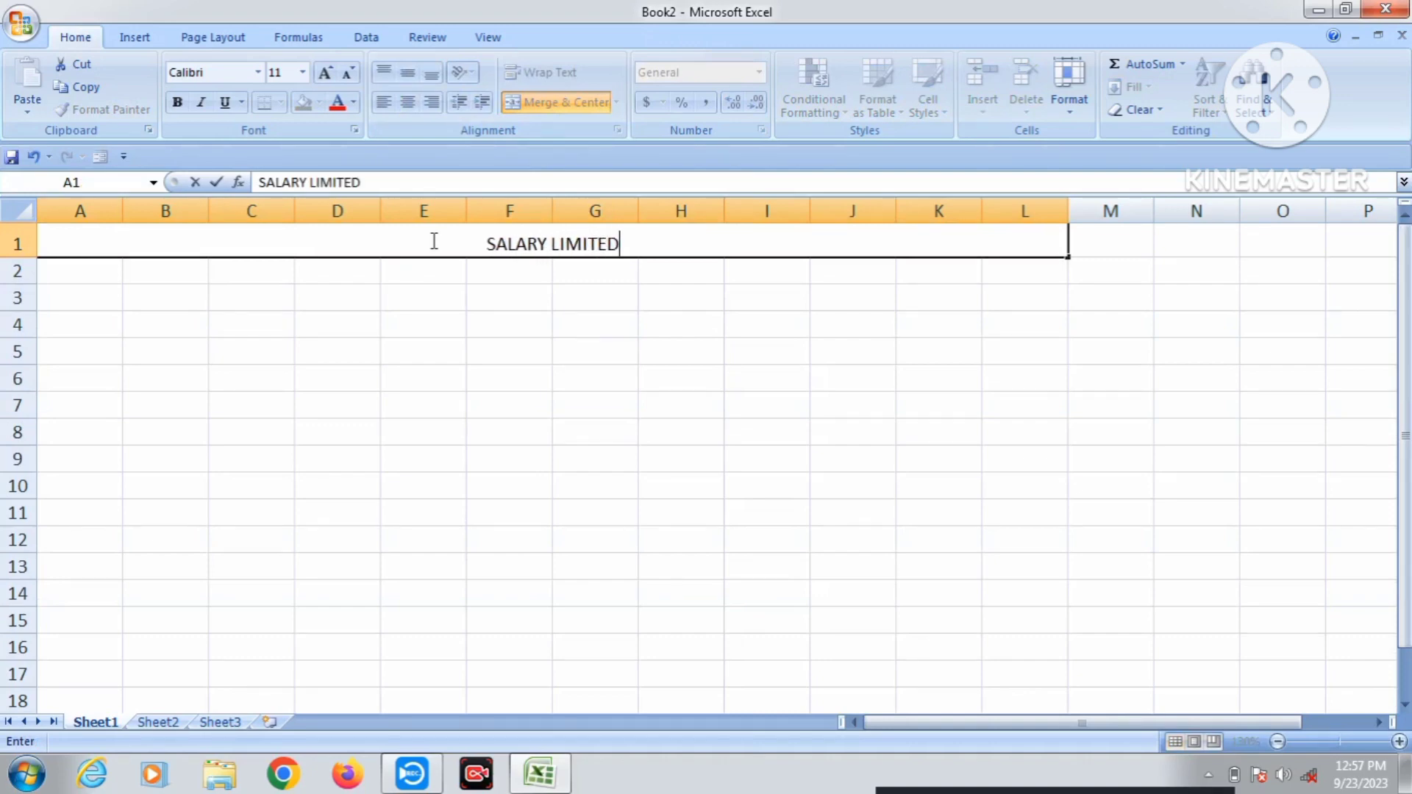
{"action": "type", "text": " COMPA"}
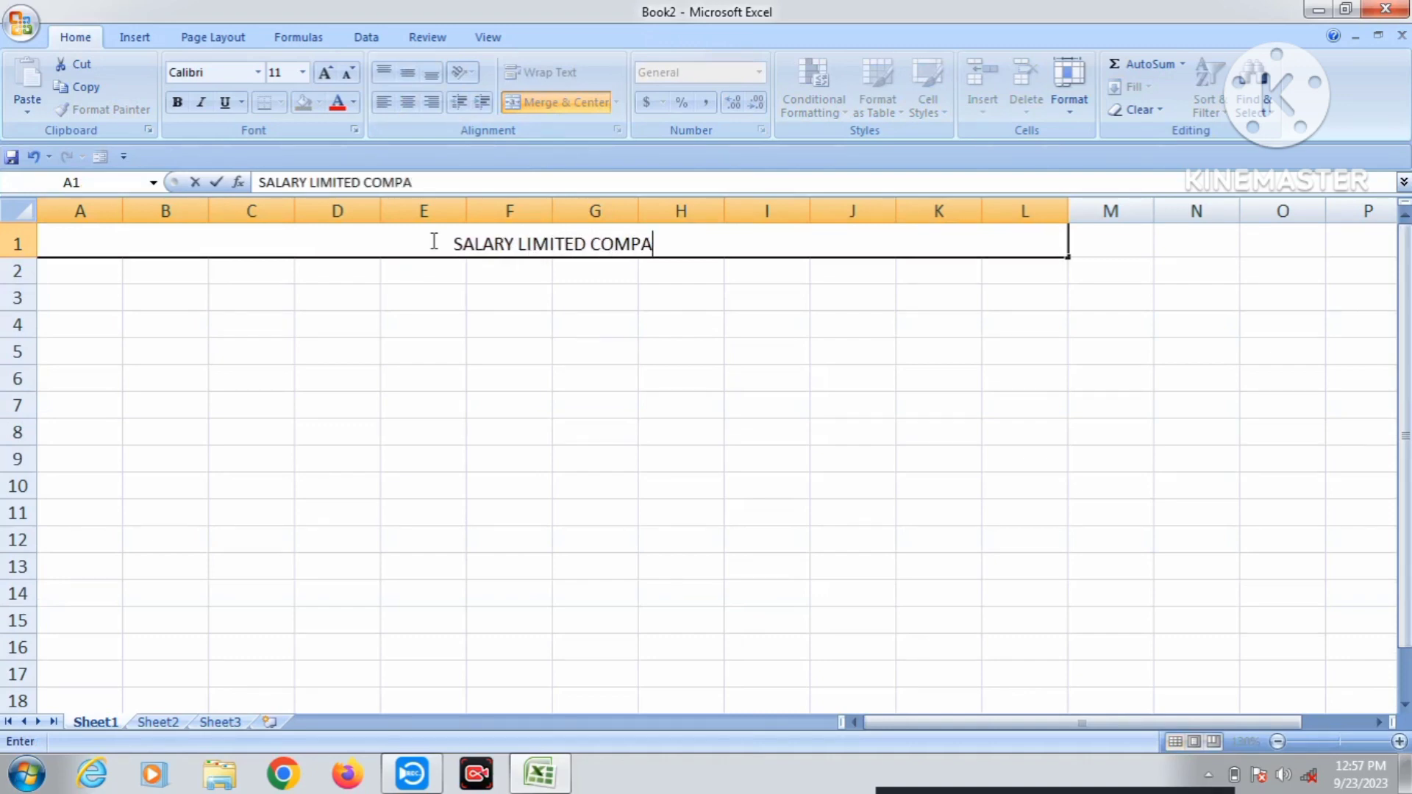
{"action": "type", "text": "NY"}
{"action": "left_click", "coordinate": [628, 434]}
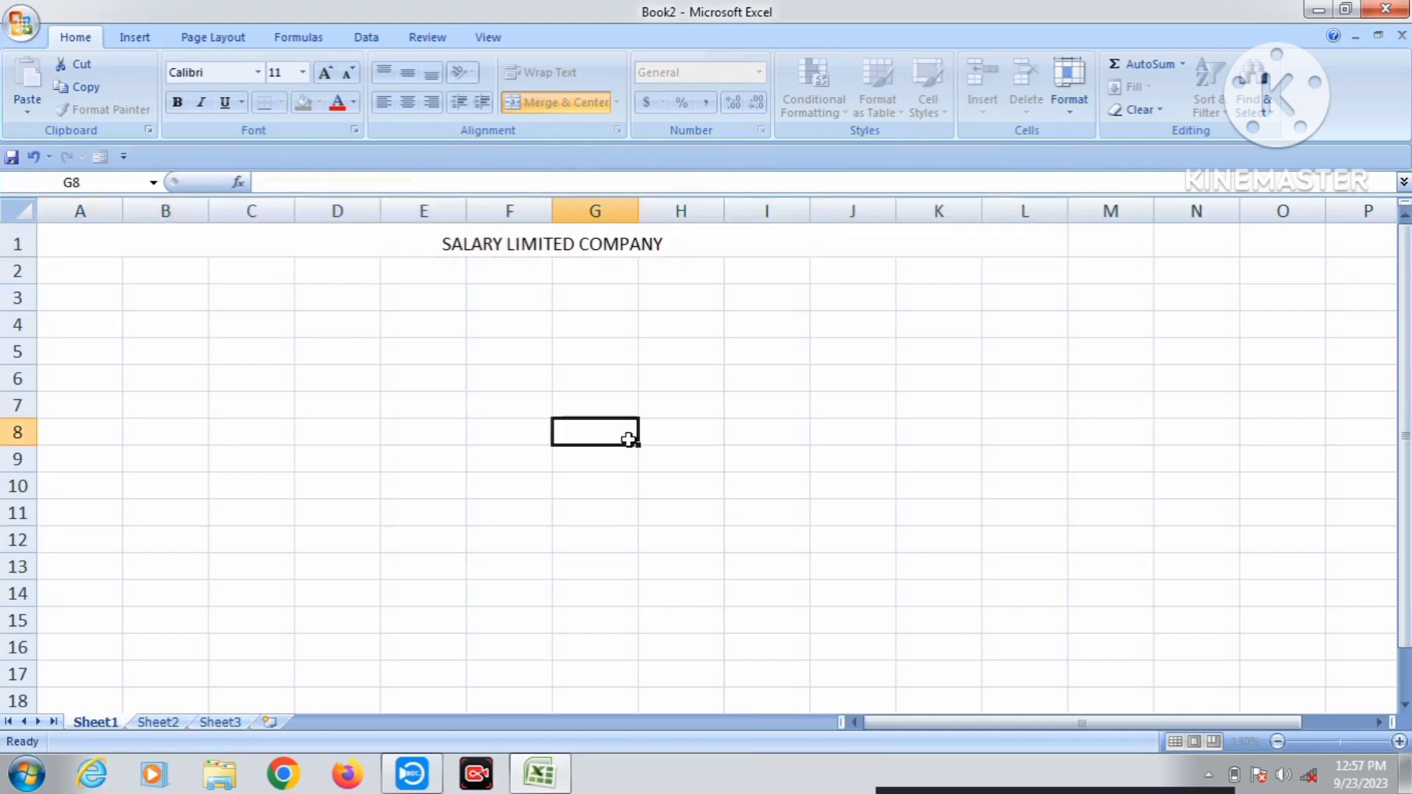
- Increase the title's font size to 22 and heighten row 1 to fit the text
{"action": "left_click", "coordinate": [615, 250]}
{"action": "left_click", "coordinate": [326, 73]}
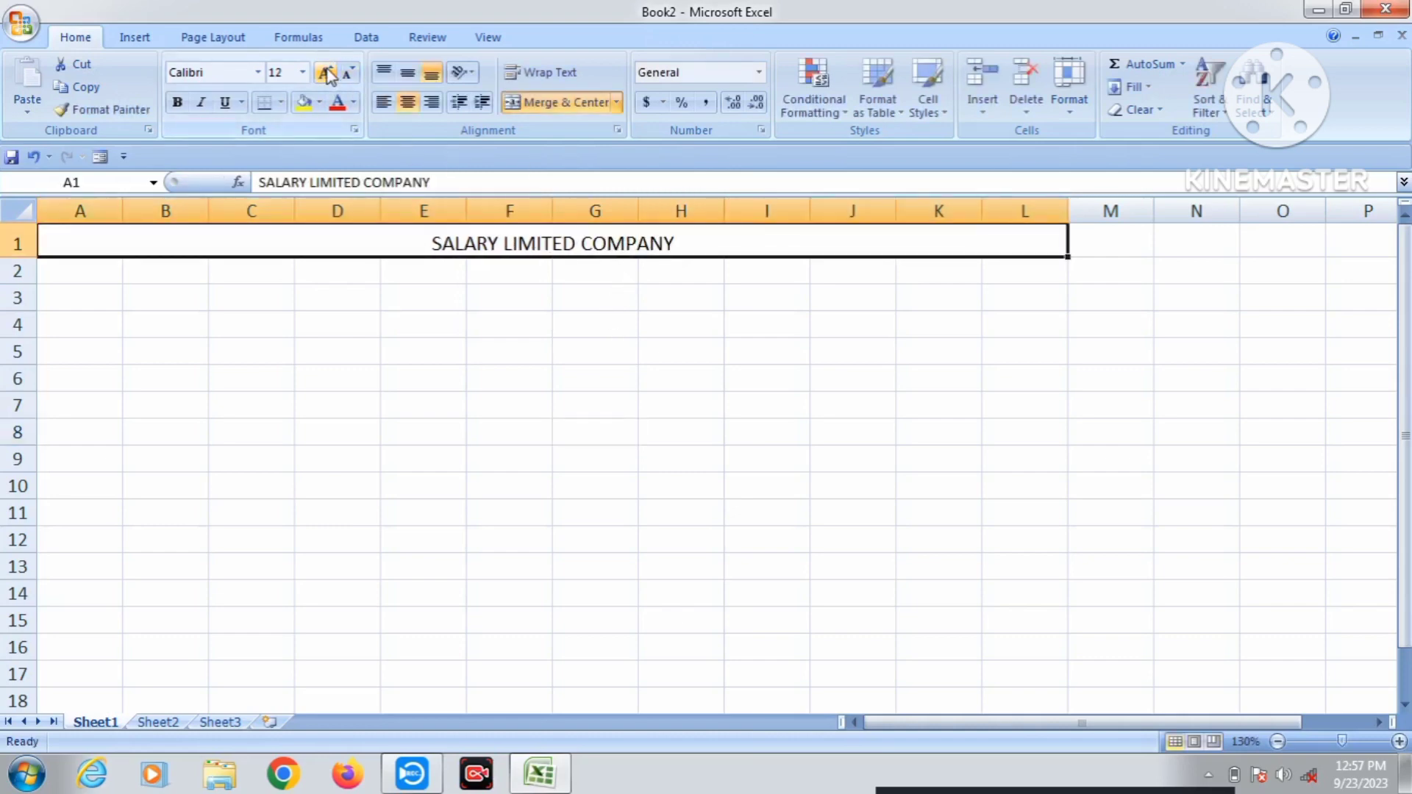
{"action": "left_click", "coordinate": [326, 73]}
{"action": "left_click", "coordinate": [325, 73]}
{"action": "left_click", "coordinate": [326, 74]}
{"action": "left_click", "coordinate": [326, 73]}
{"action": "left_click", "coordinate": [326, 74]}
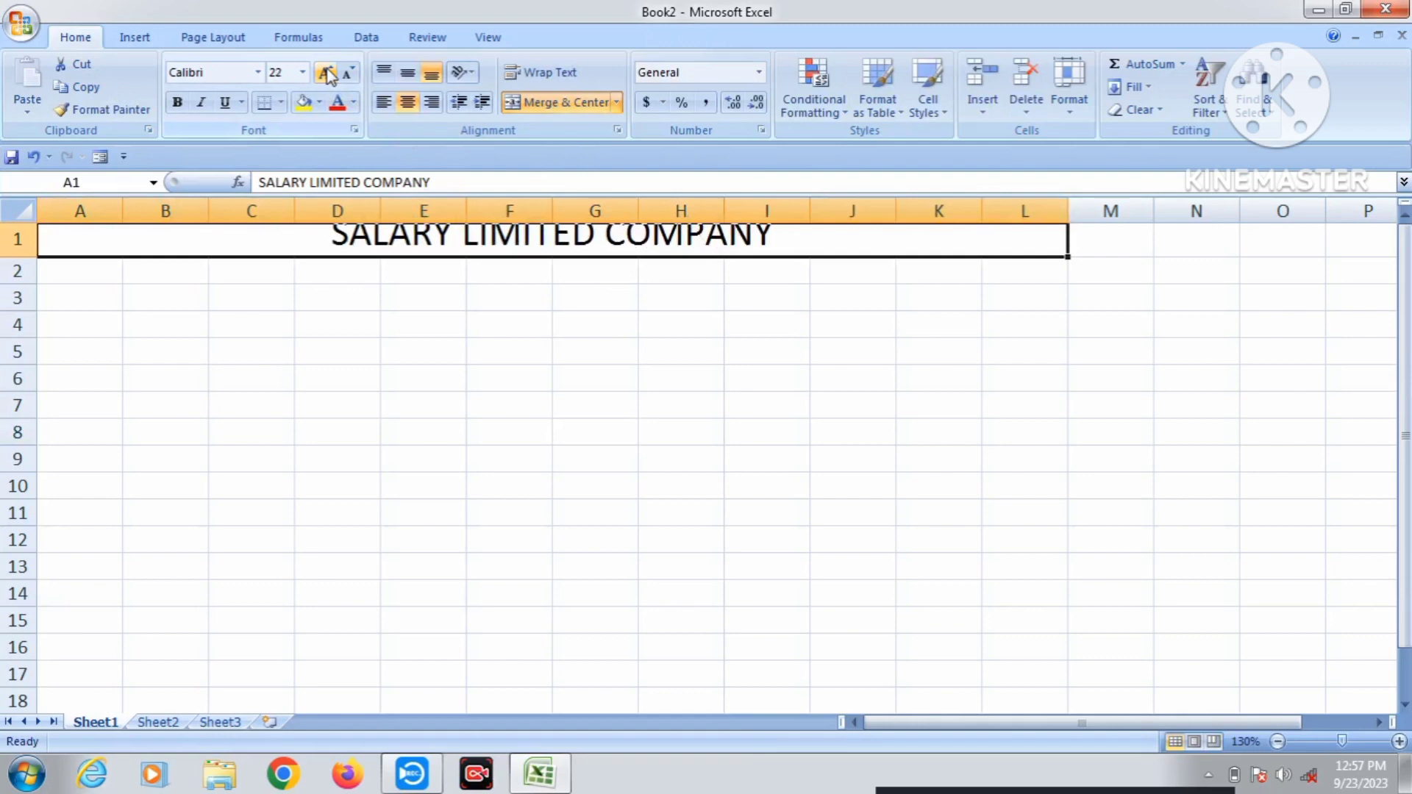
{"action": "left_click_drag", "start_coordinate": [33, 258], "coordinate": [47, 272]}
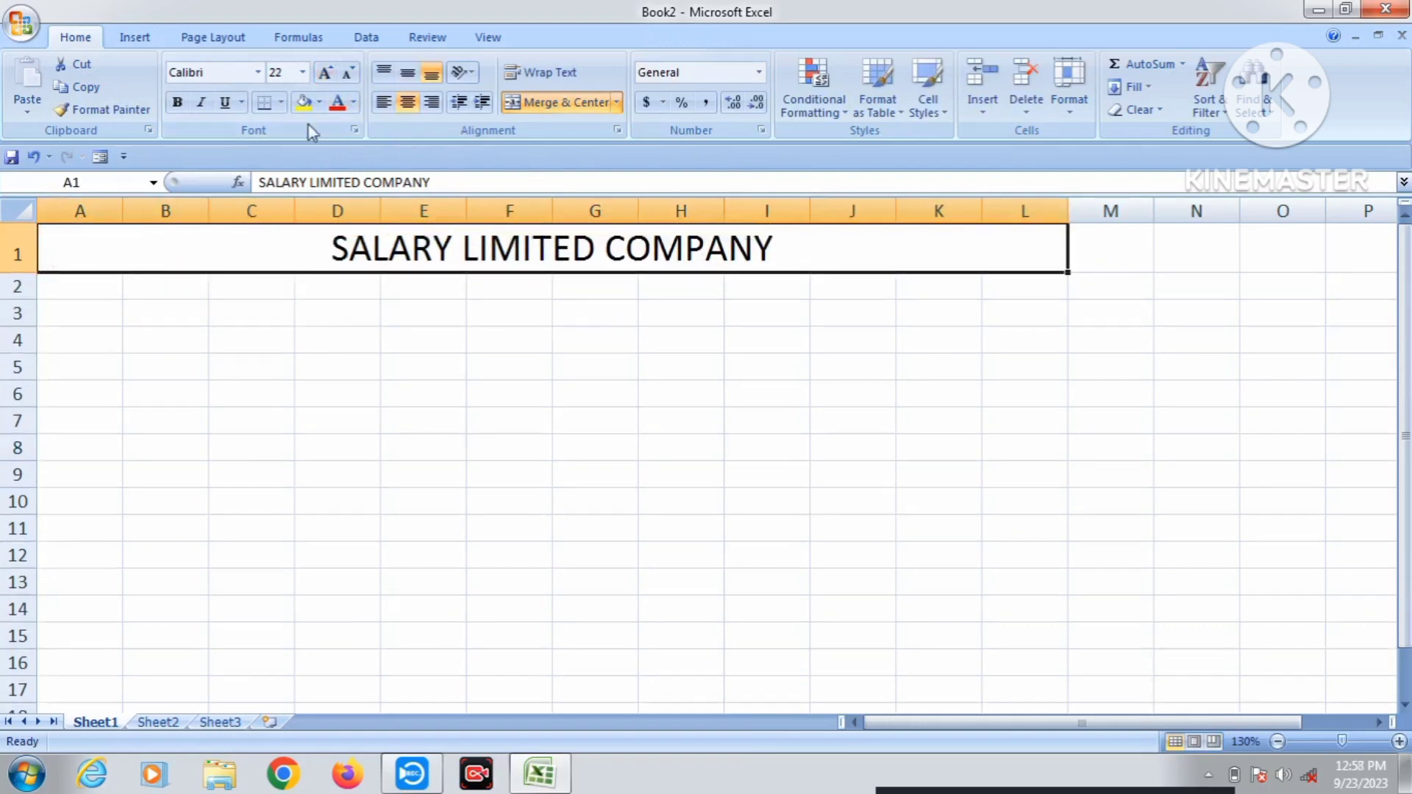
- Format the title as bold, italic and single-underlined with a light blue font color
{"action": "left_click", "coordinate": [177, 103]}
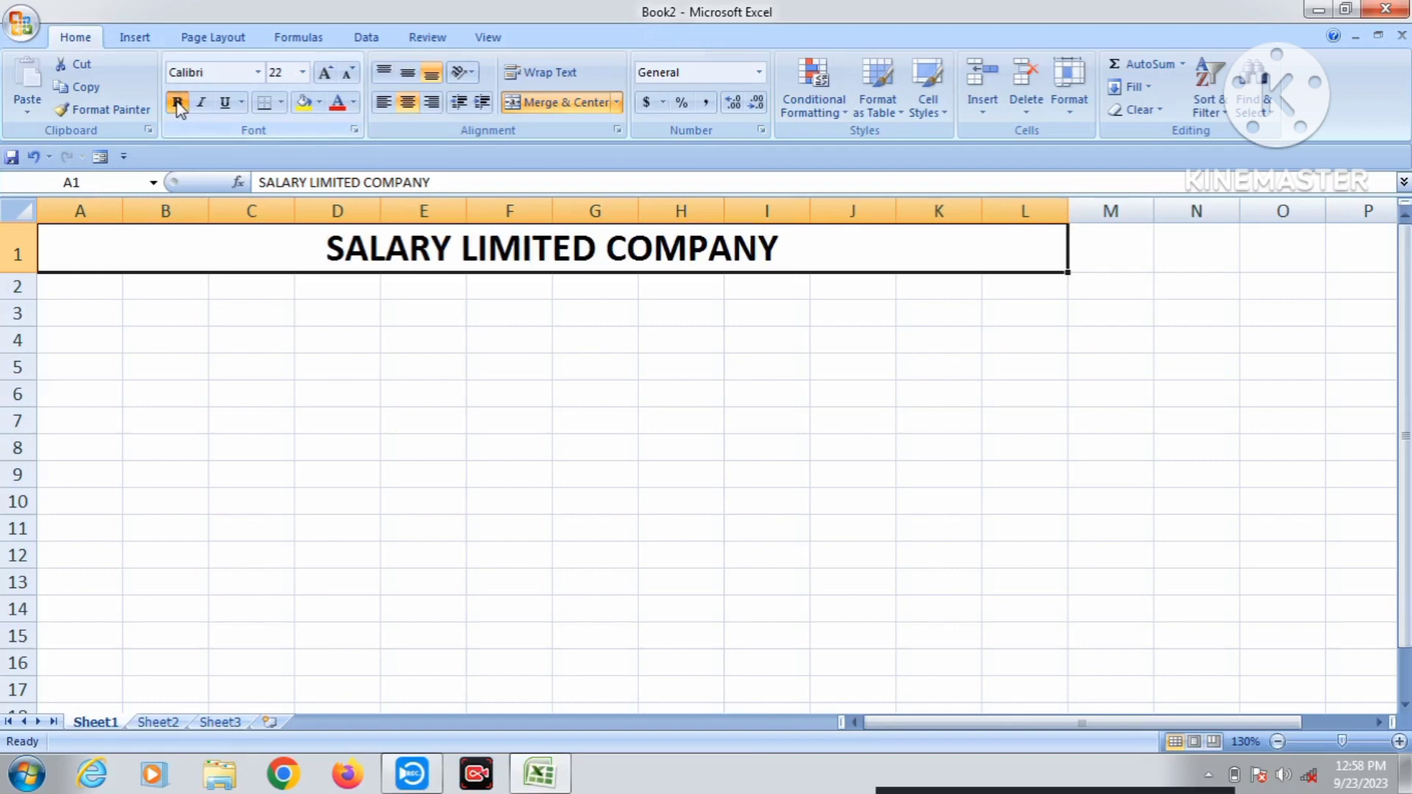
{"action": "left_click", "coordinate": [242, 103]}
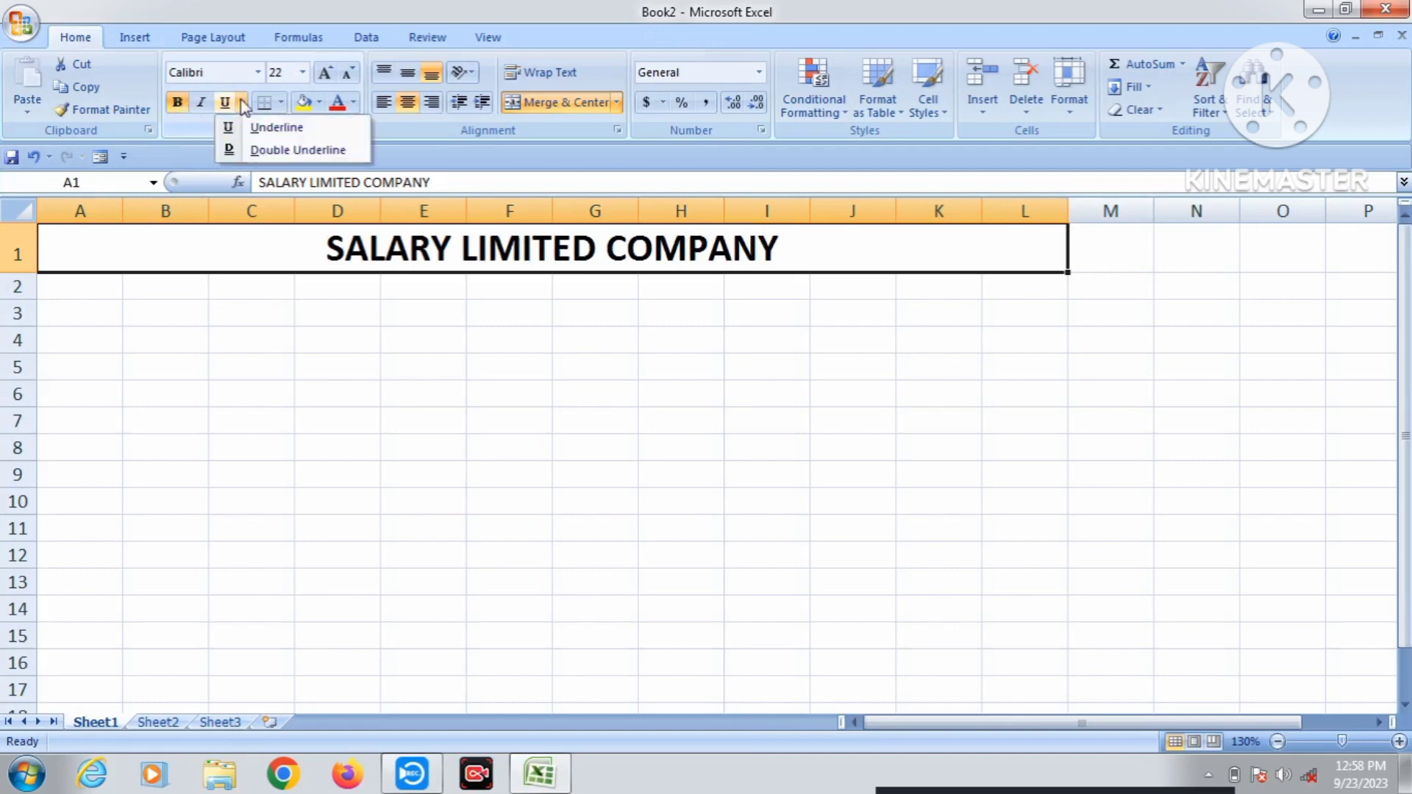
{"action": "left_click", "coordinate": [269, 127]}
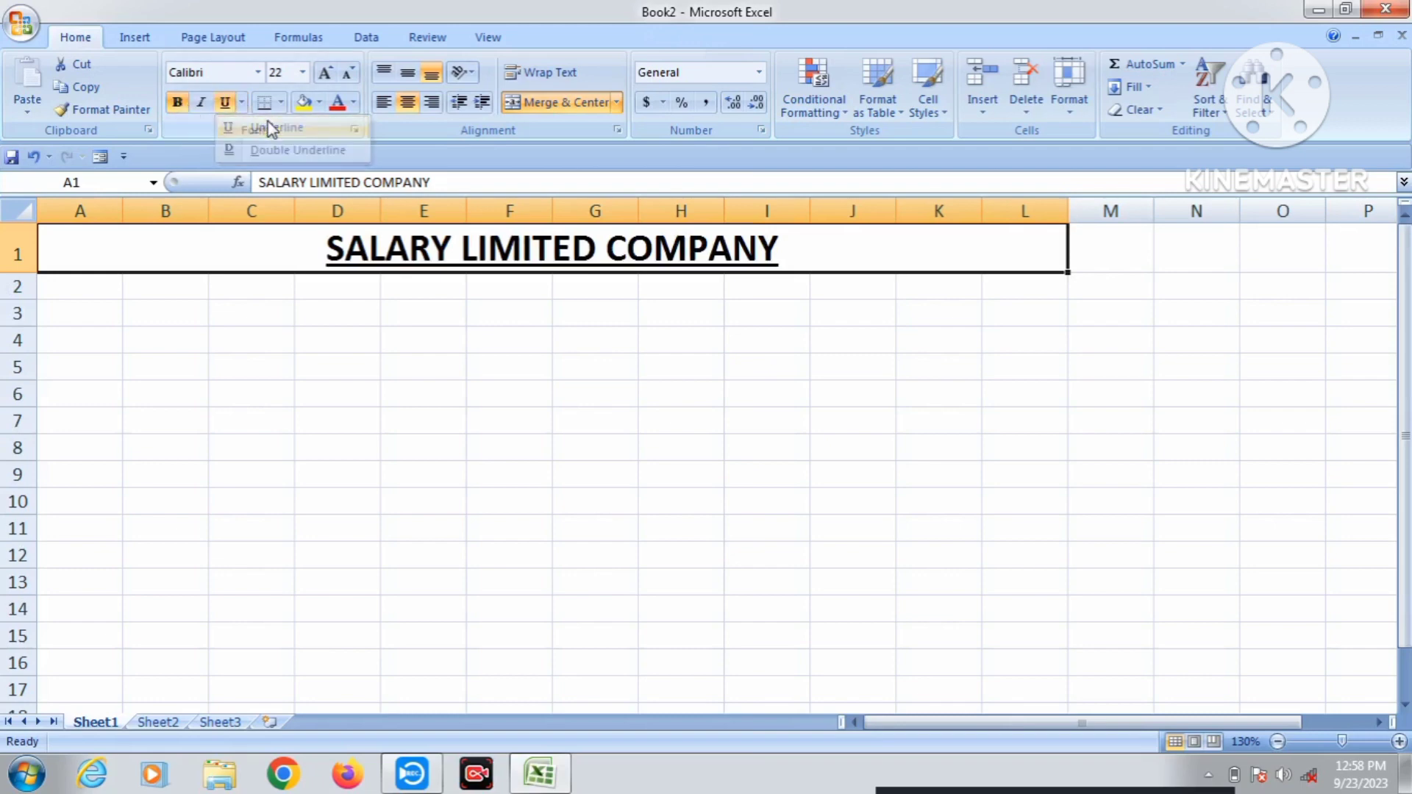
{"action": "left_click", "coordinate": [352, 103]}
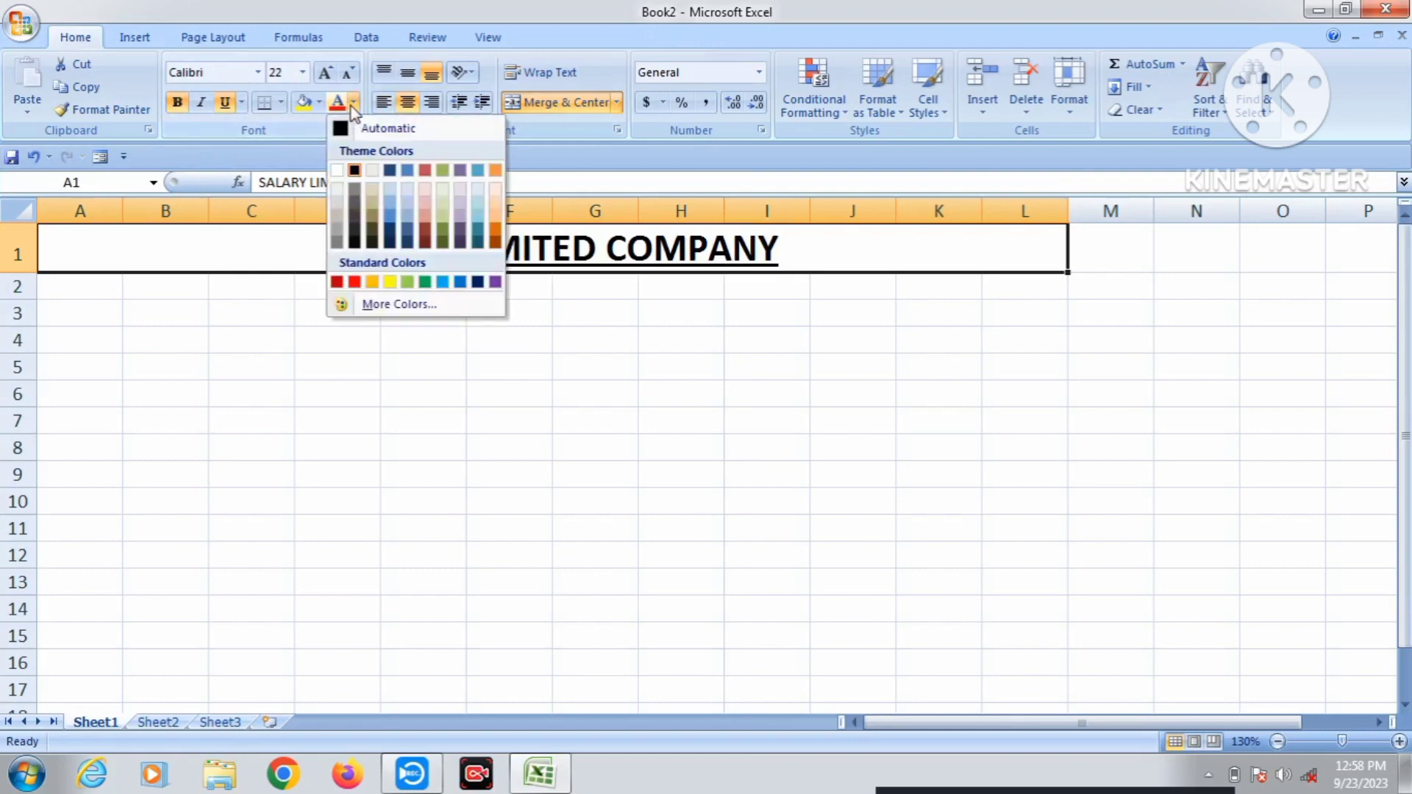
{"action": "left_click", "coordinate": [445, 282]}
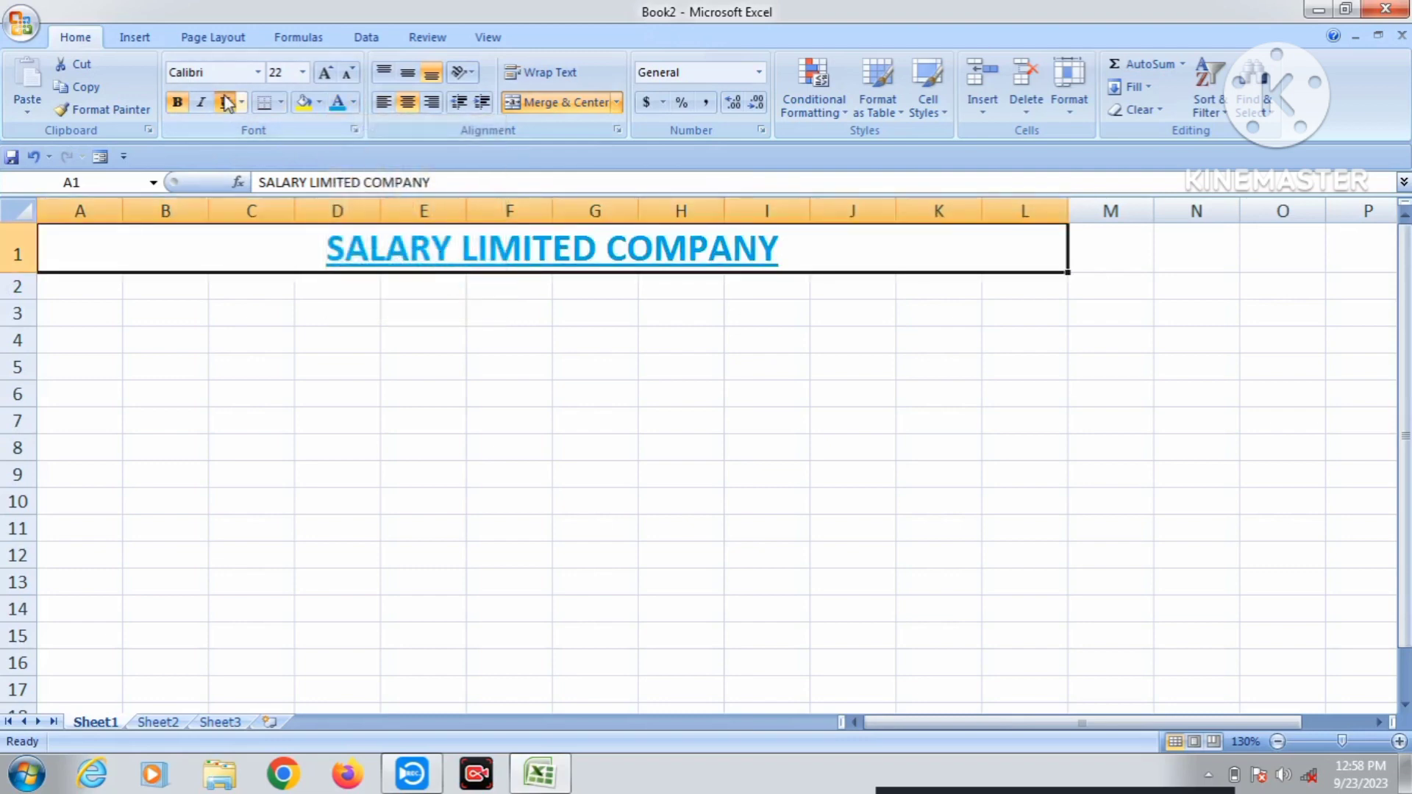
{"action": "left_click", "coordinate": [201, 103]}
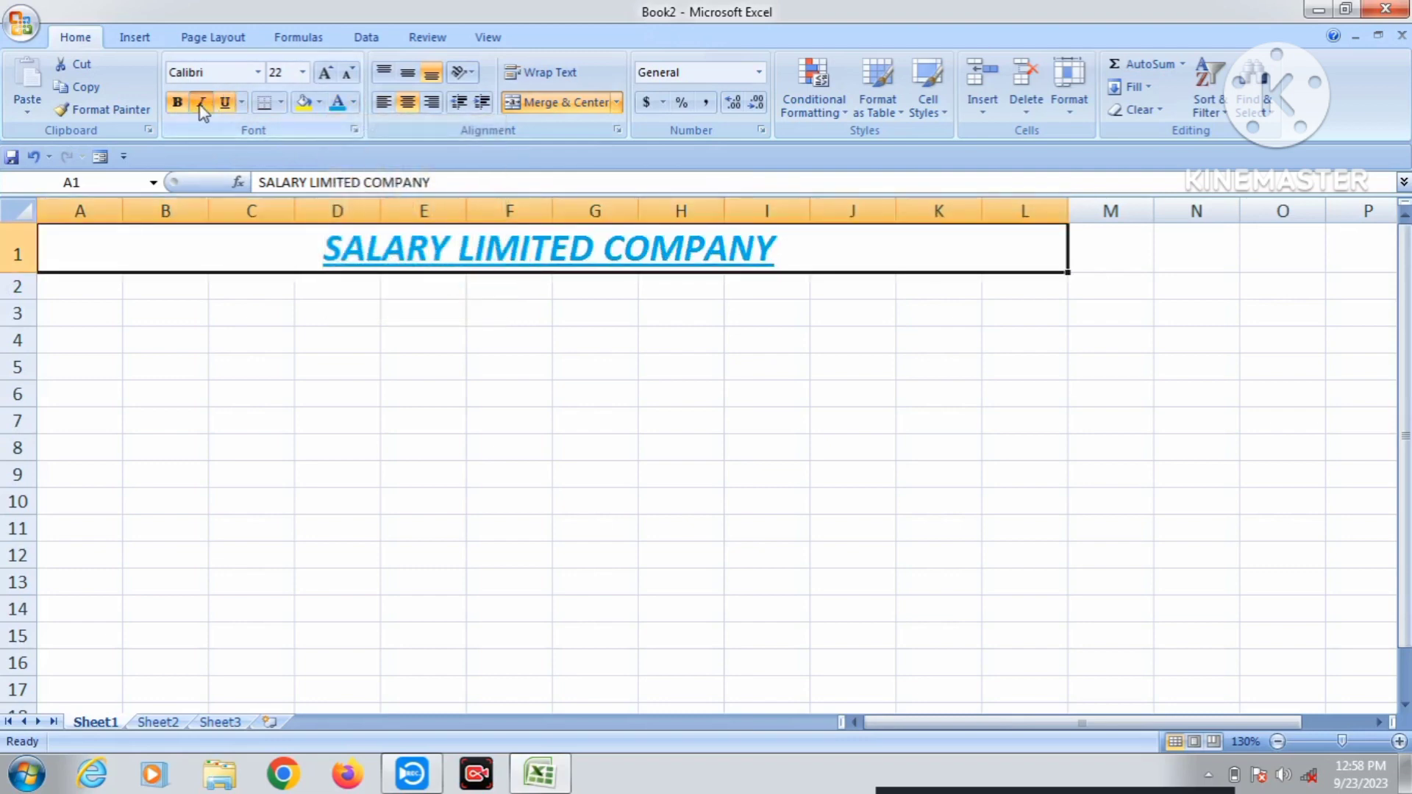
- Enlarge the title's font size to 48 and increase row 1's height until the whole title fits
{"action": "left_click", "coordinate": [325, 71]}
{"action": "left_click", "coordinate": [325, 71]}
{"action": "left_click", "coordinate": [324, 72]}
{"action": "left_click", "coordinate": [325, 72]}
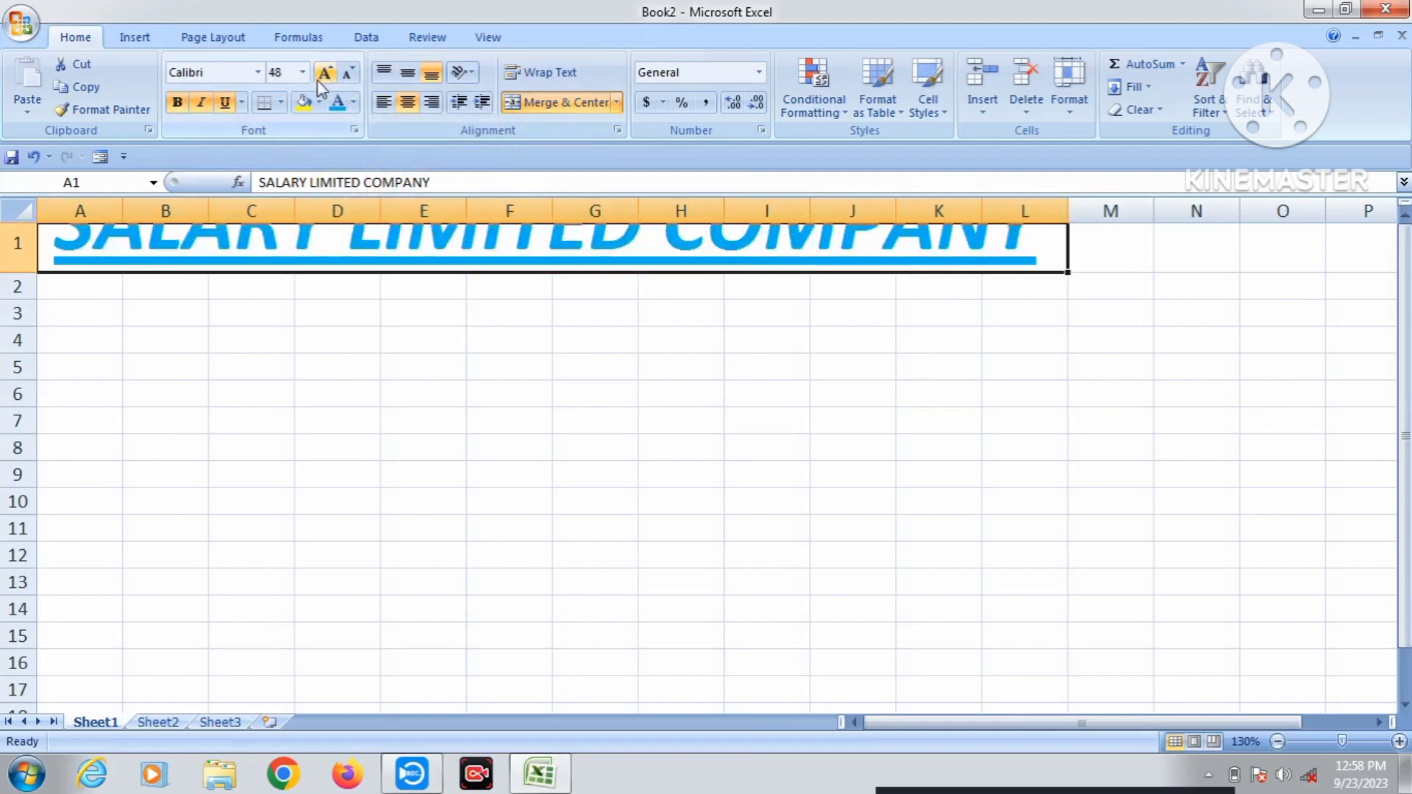
{"action": "left_click", "coordinate": [346, 73]}
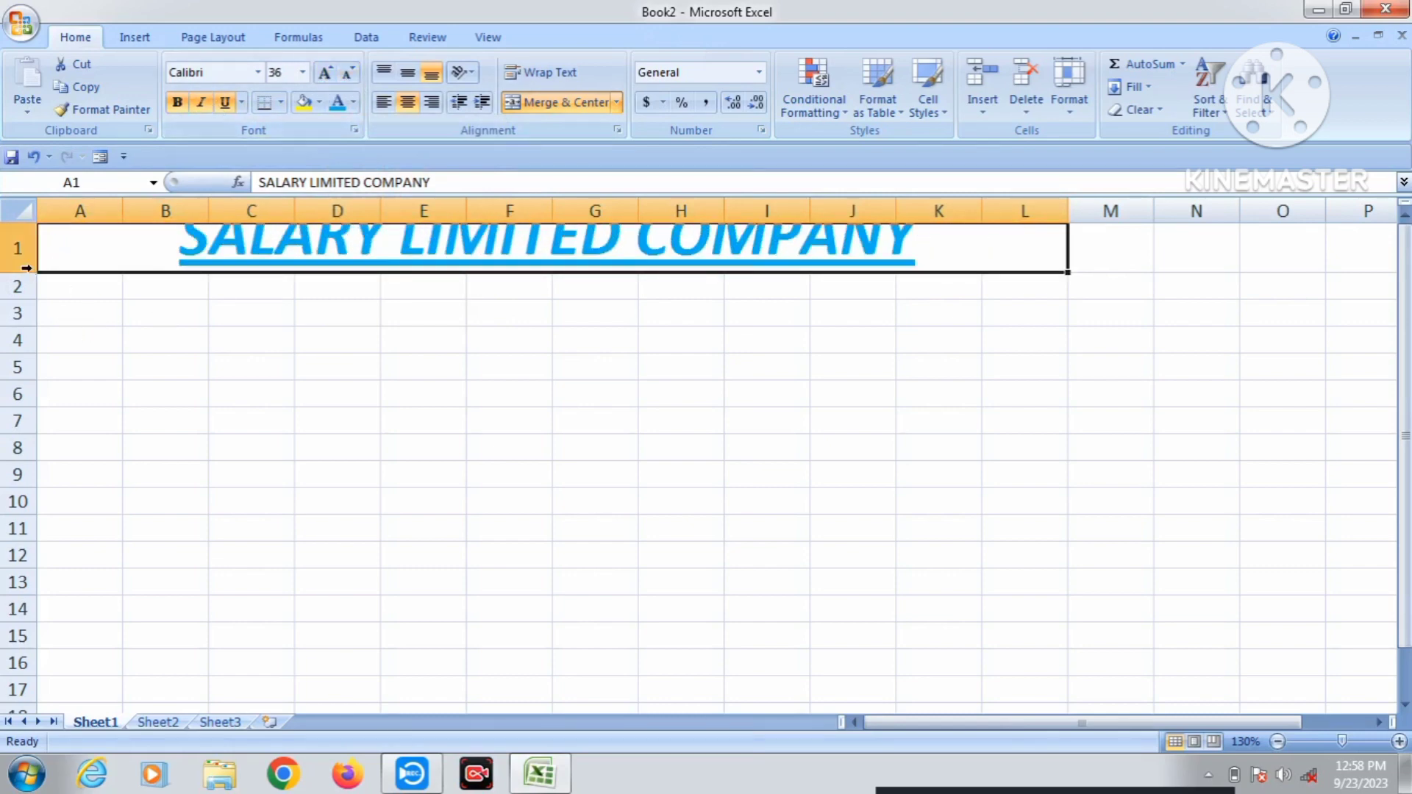
{"action": "left_click_drag", "start_coordinate": [26, 268], "coordinate": [26, 289]}
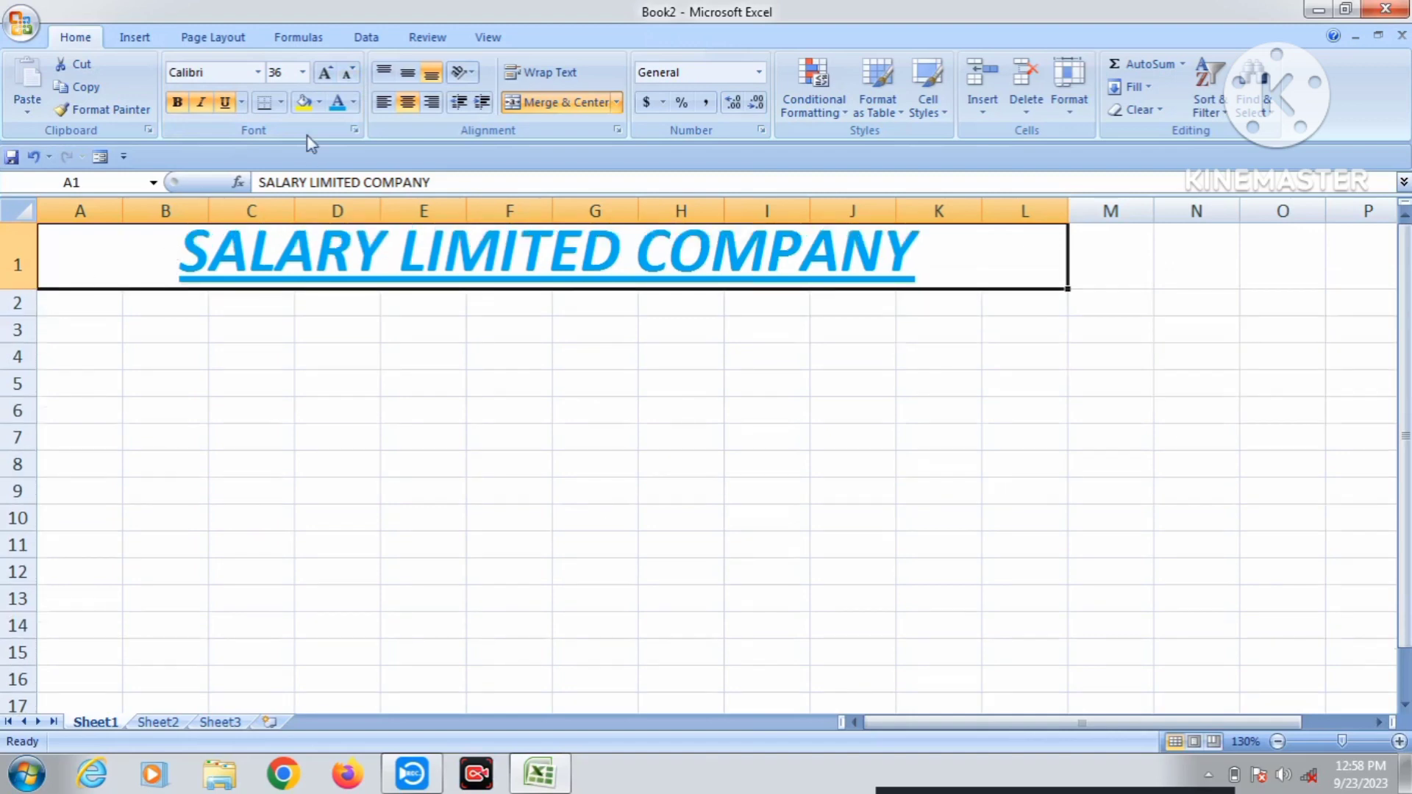
{"action": "left_click", "coordinate": [325, 72]}
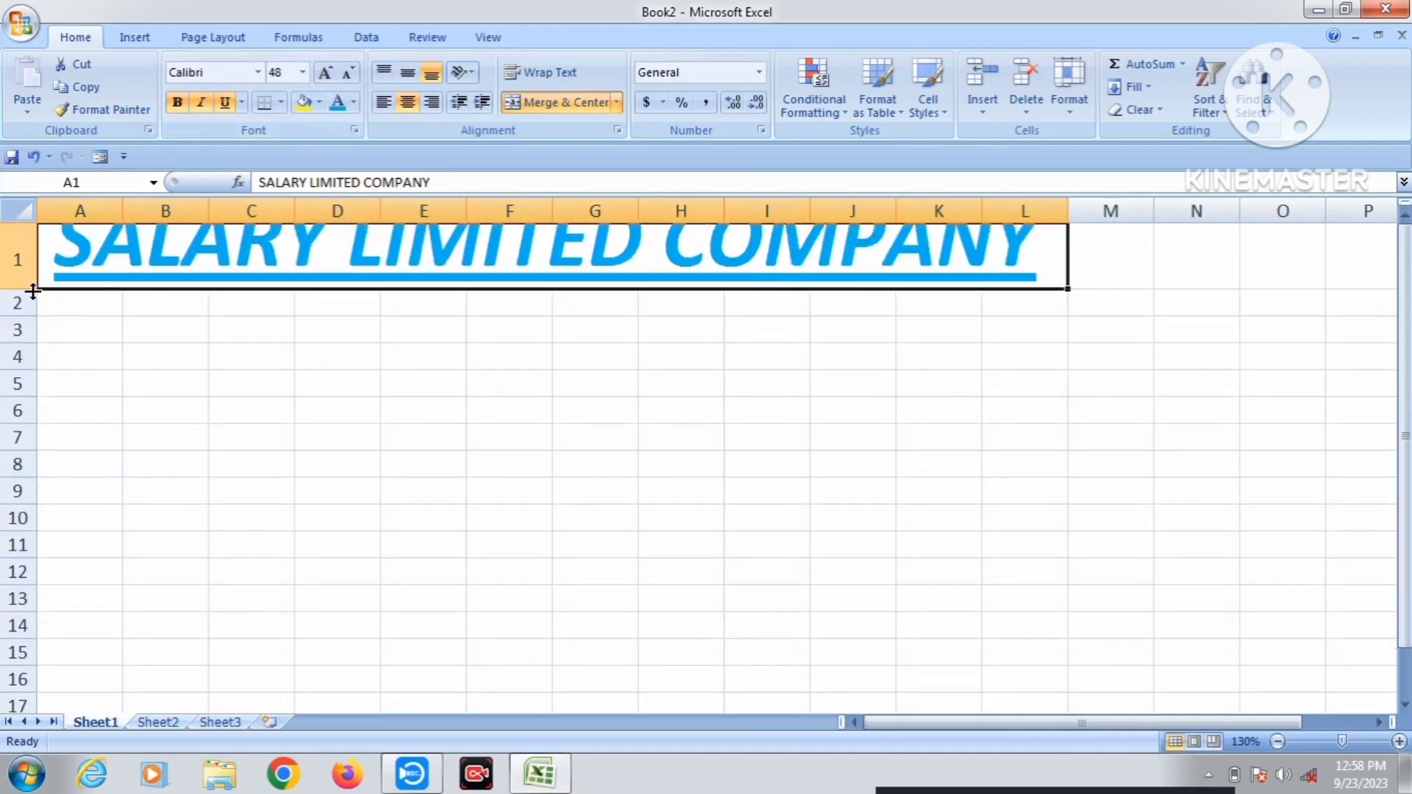
{"action": "left_click_drag", "start_coordinate": [33, 292], "coordinate": [31, 315]}
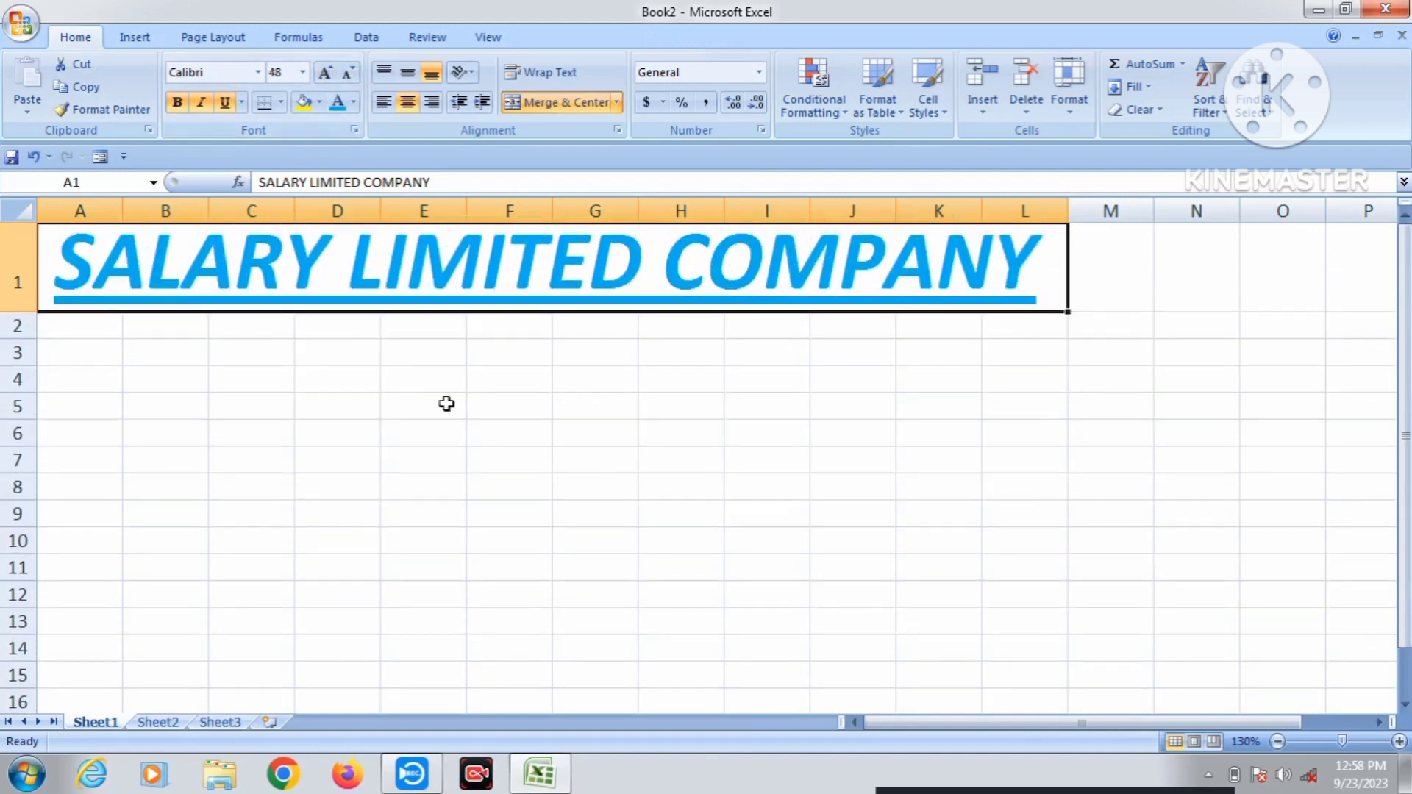
- Enter the column header Sr.no in cell A2
{"action": "left_click", "coordinate": [472, 409]}
{"action": "left_click", "coordinate": [829, 293]}
{"action": "left_click", "coordinate": [102, 329]}
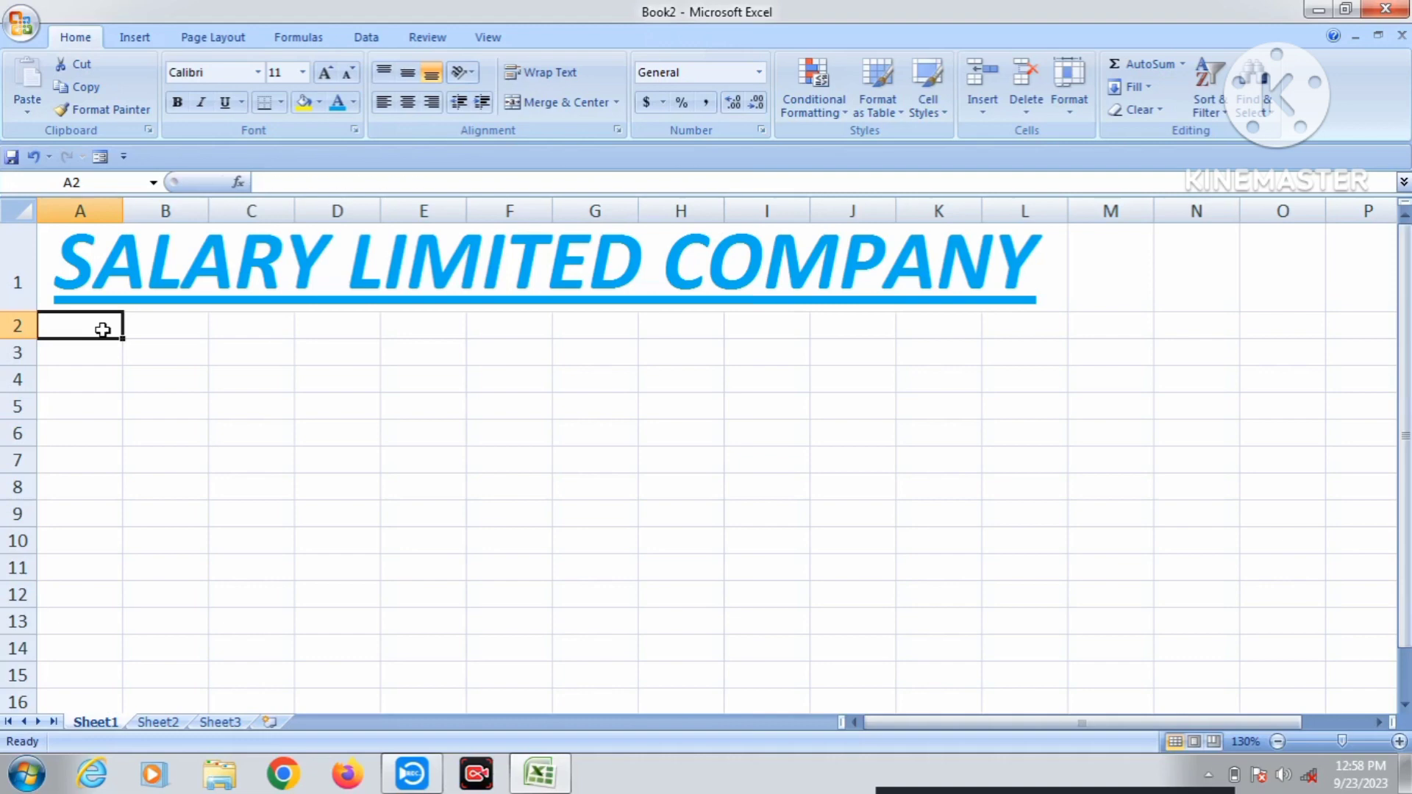
{"action": "type", "text": "S"}
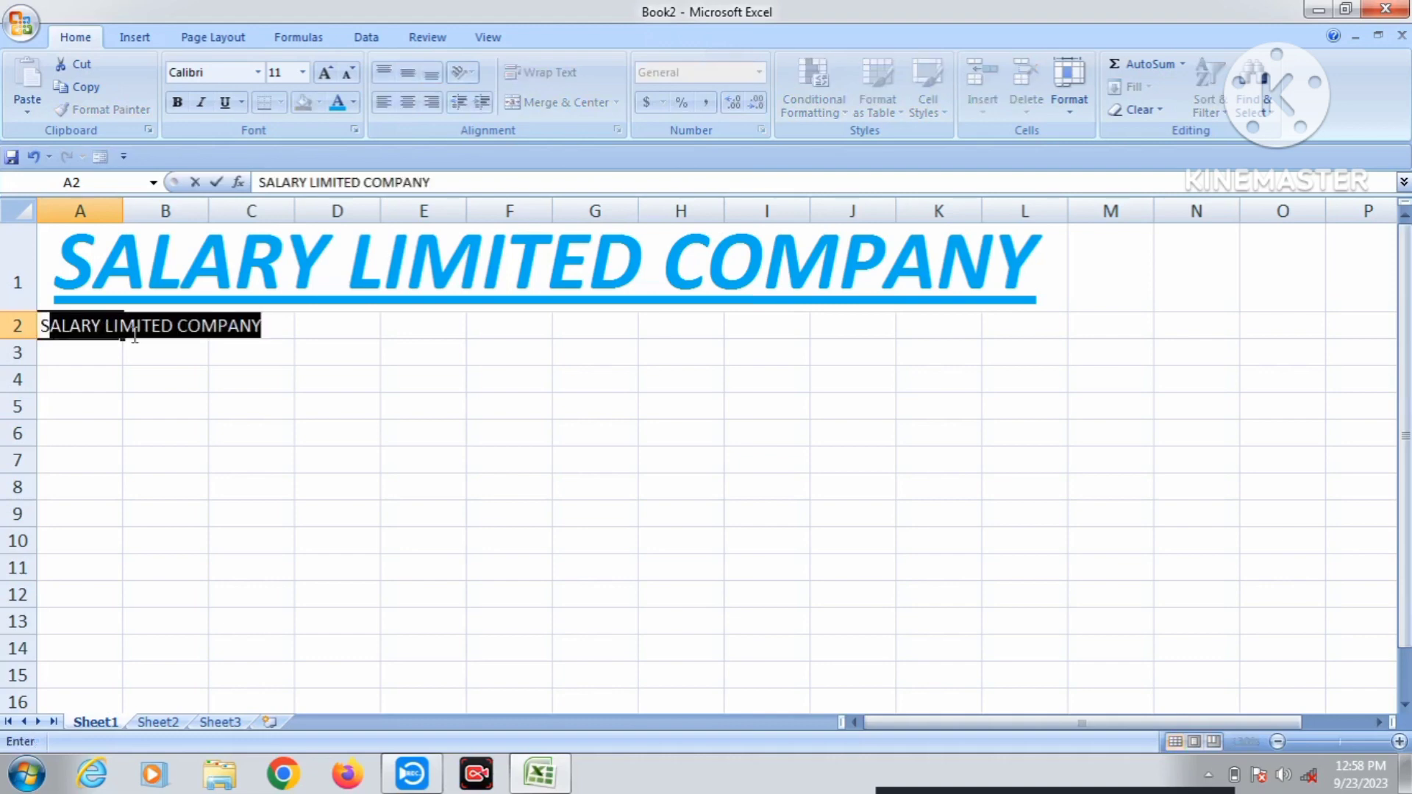
{"action": "type", "text": "t.n"}
{"action": "key", "text": "BackSpace"}
{"action": "key", "text": "BackSpace"}
{"action": "key", "text": "BackSpace"}
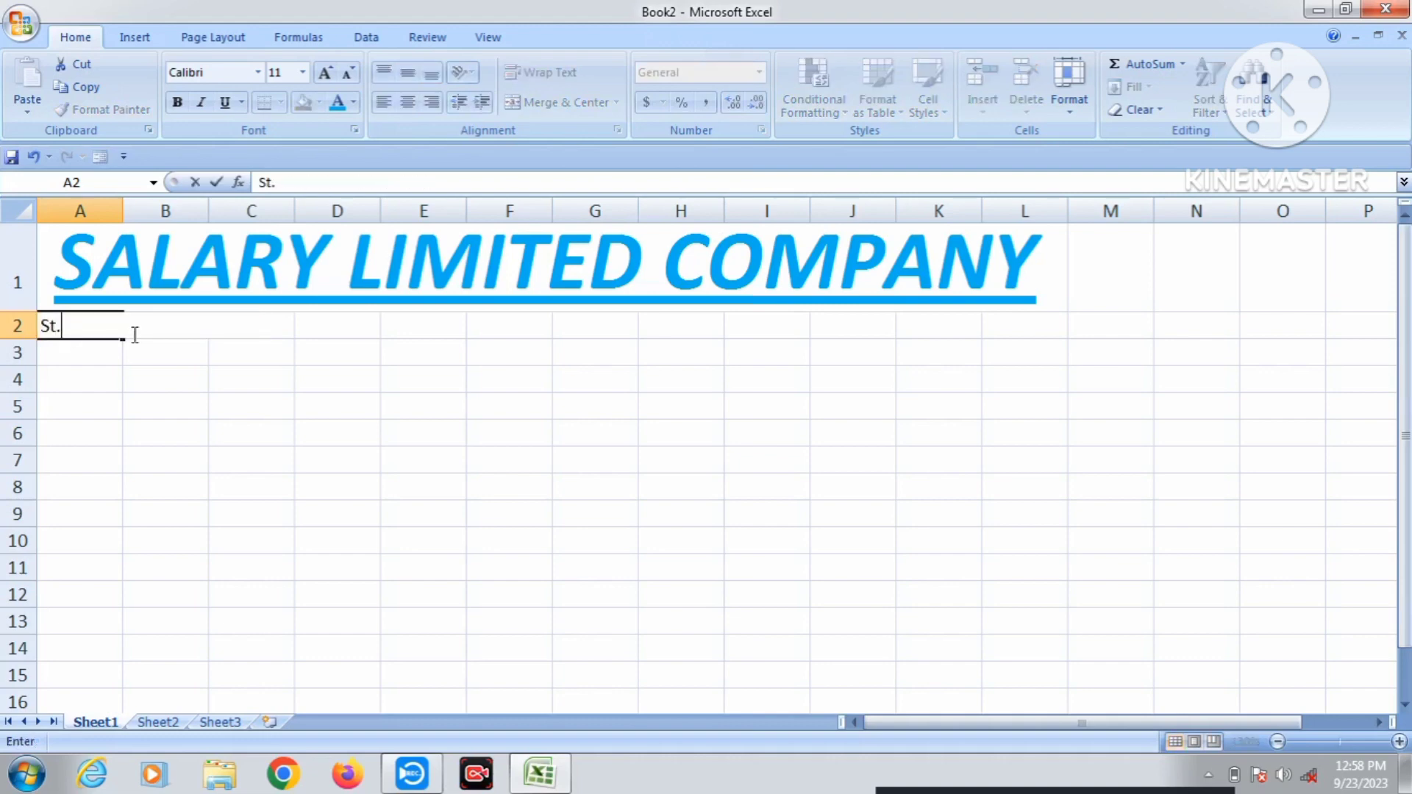
{"action": "type", "text": "r.no"}
- Enter the column header Employee Name in cell B2 and auto-fit column B to its text
{"action": "left_click", "coordinate": [132, 335]}
{"action": "type", "text": "N"}
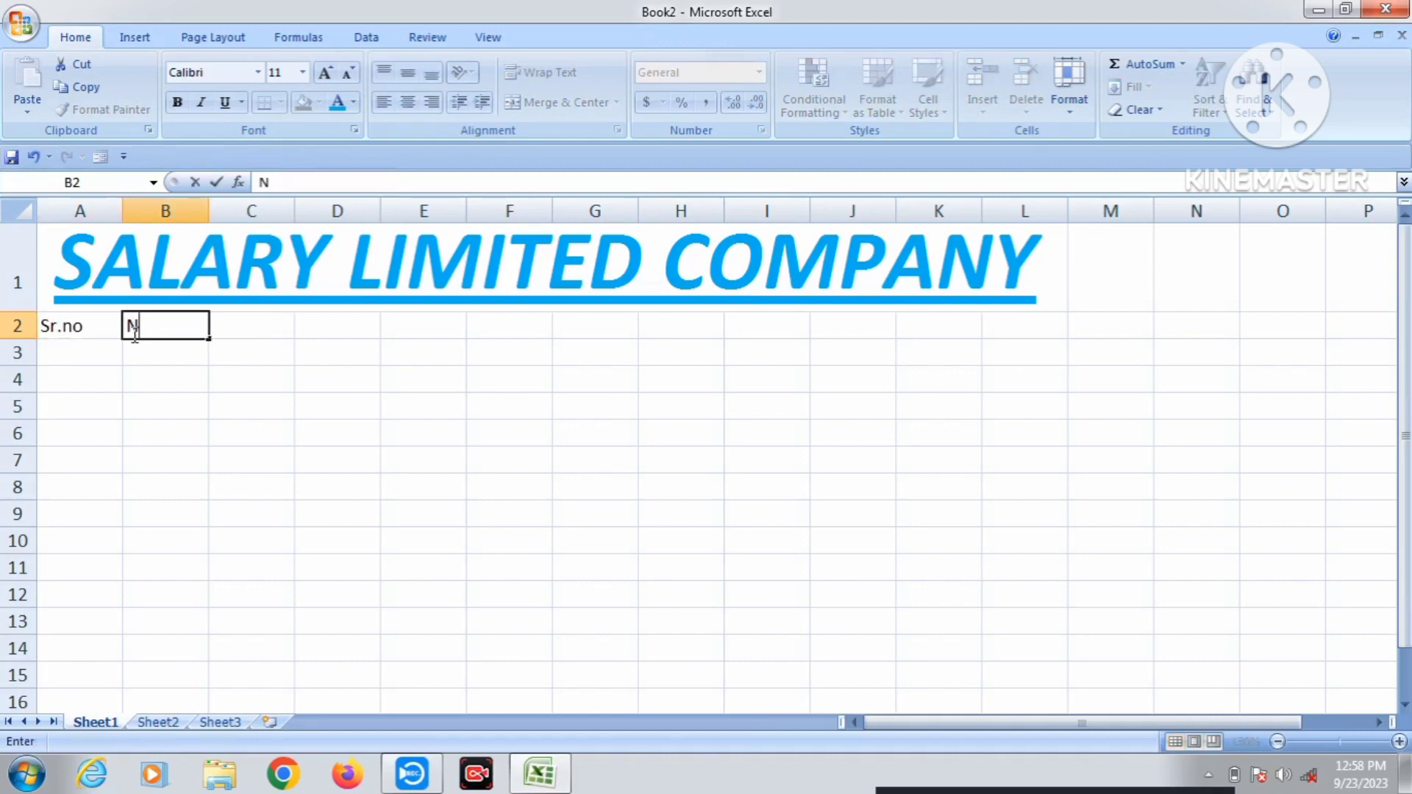
{"action": "key", "text": "BackSpace"}
{"action": "type", "text": "Employee Name"}
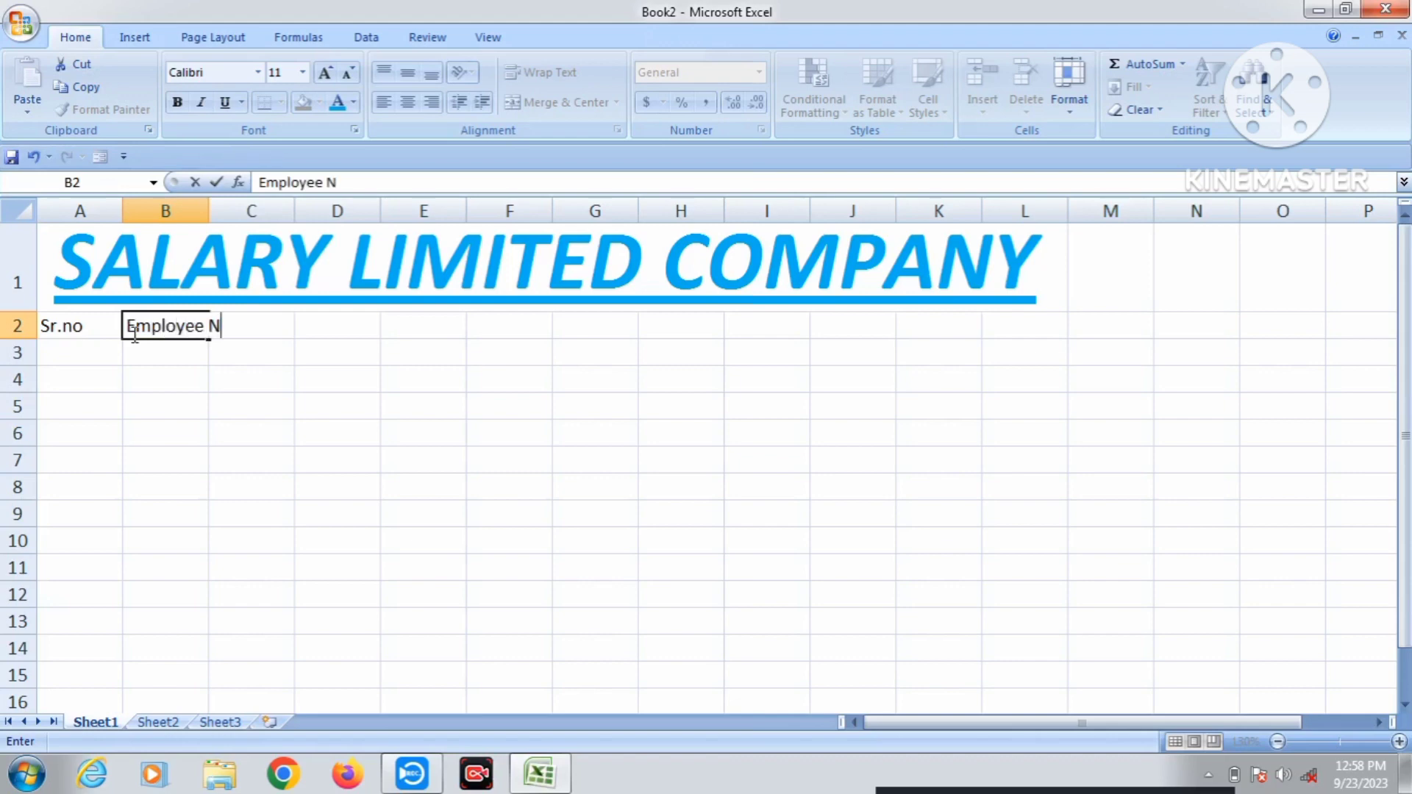
{"action": "left_click", "coordinate": [331, 380]}
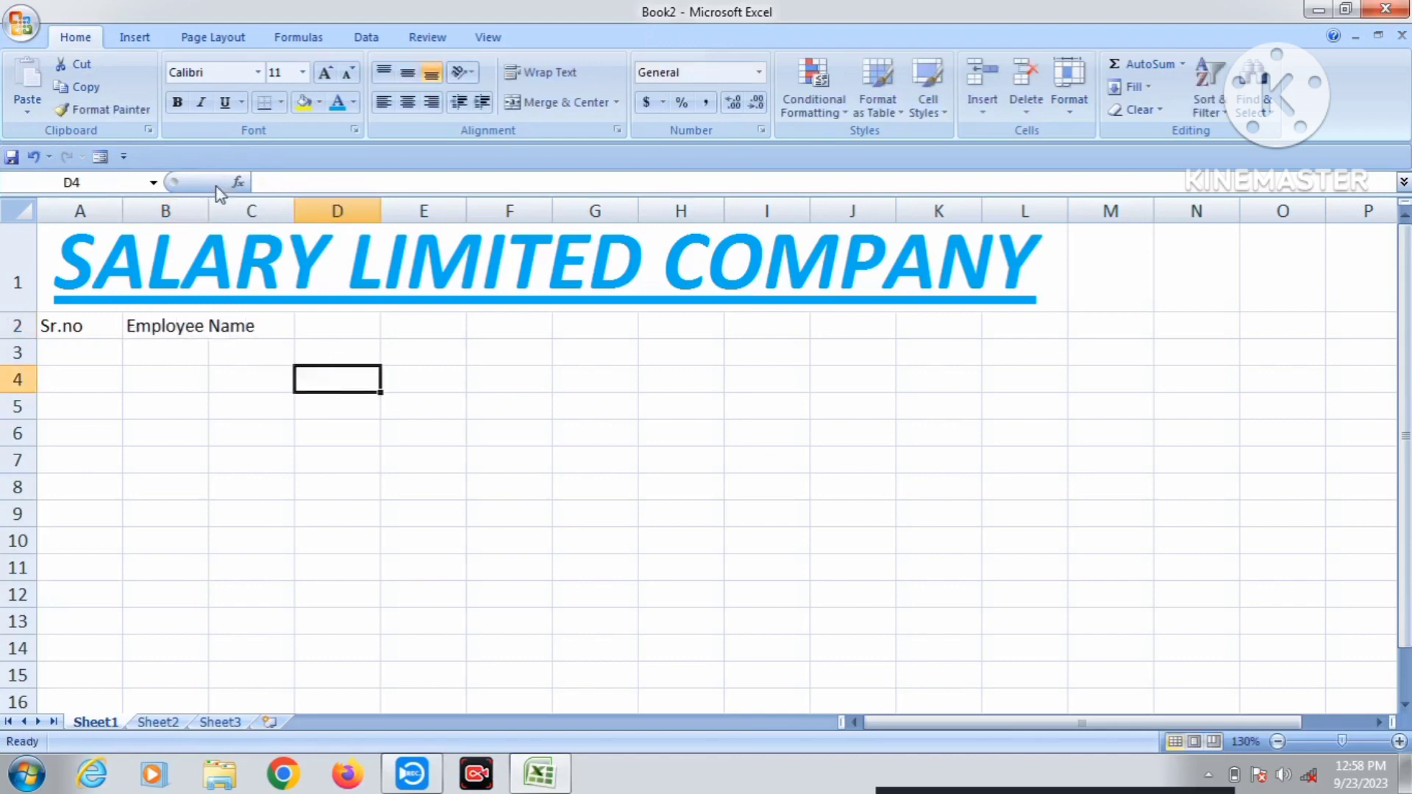
{"action": "double_click", "coordinate": [209, 210]}
- Enter the column header Salary in cell C2
{"action": "left_click", "coordinate": [314, 328]}
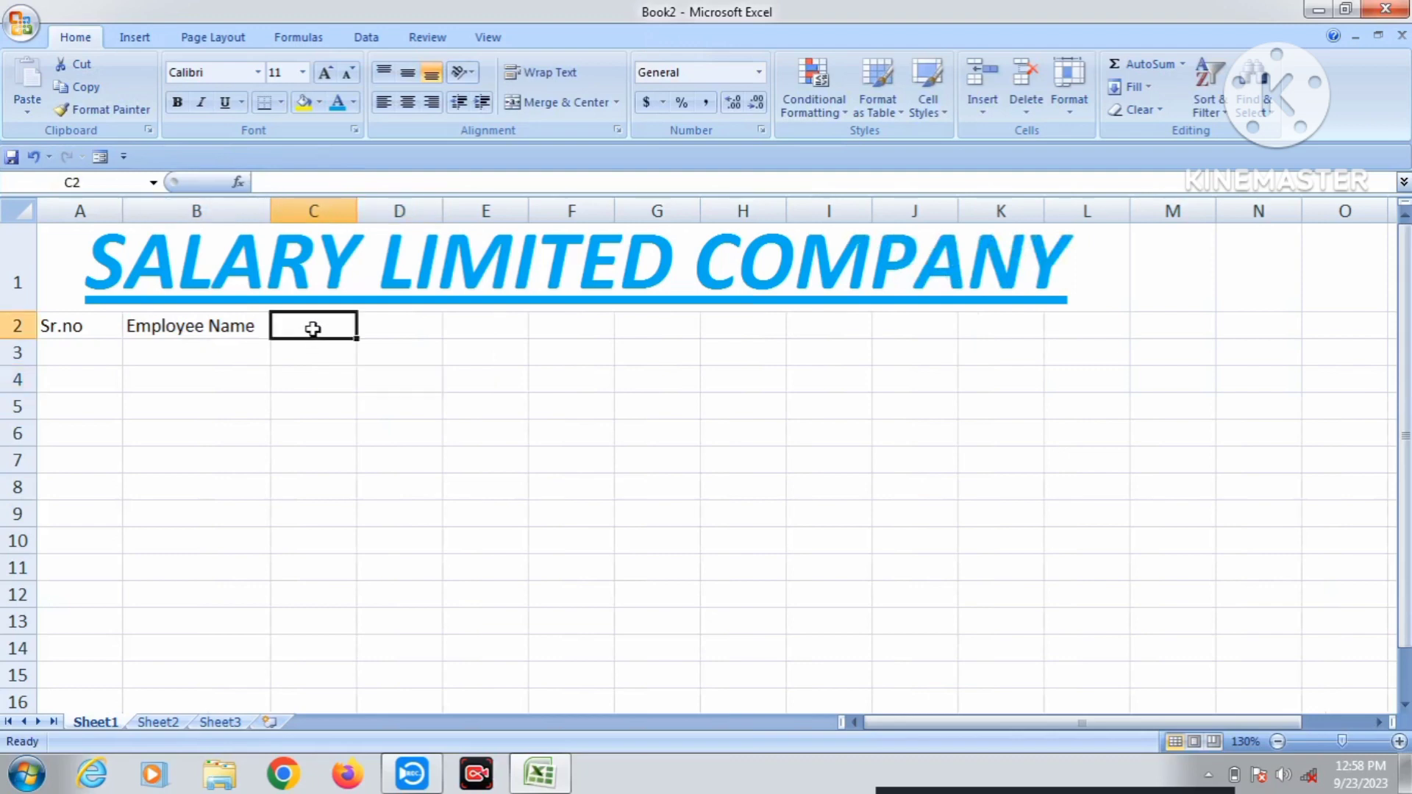
{"action": "type", "text": "S"}
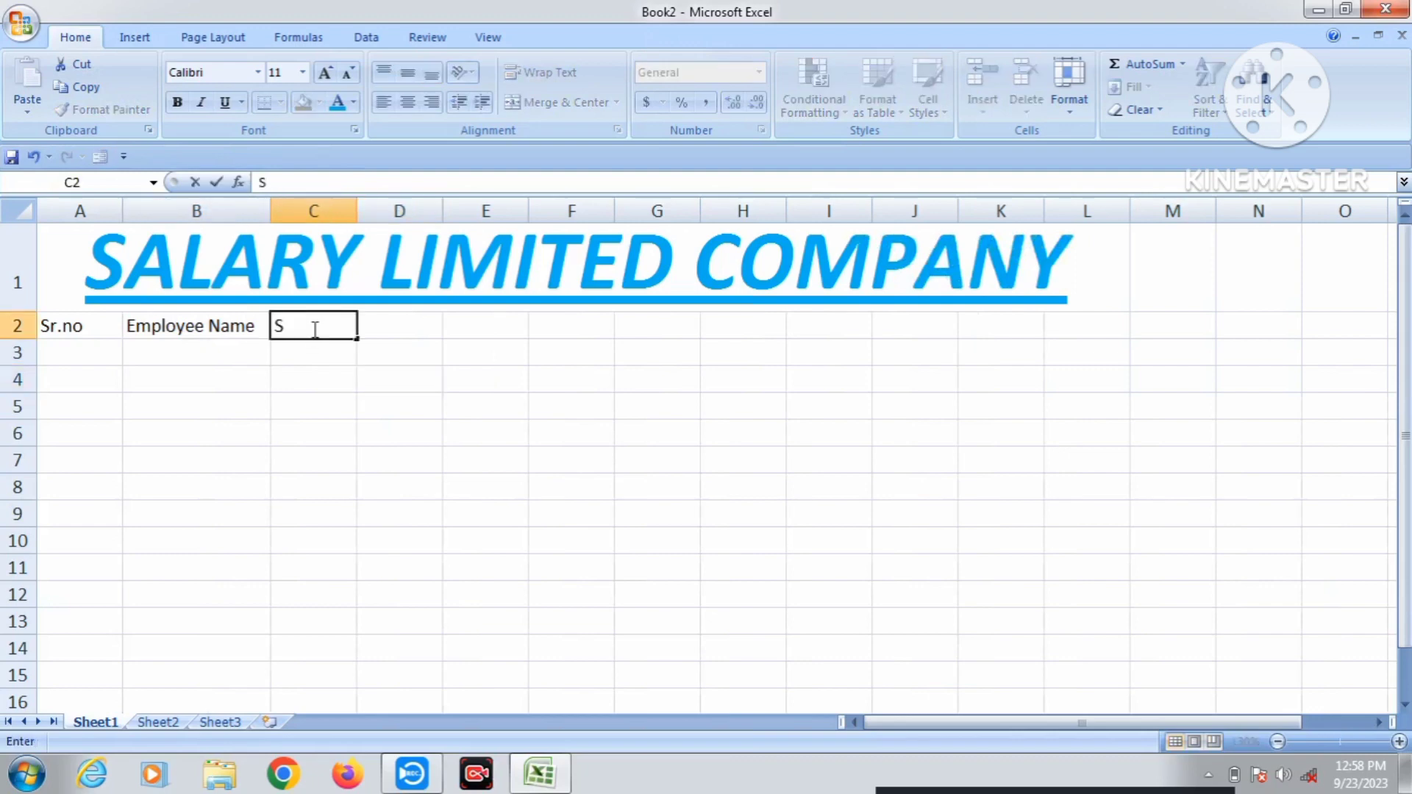
{"action": "type", "text": "alary"}
- Enter the column header working day in cell D2 and auto-fit column D to its text
{"action": "left_click", "coordinate": [402, 328]}
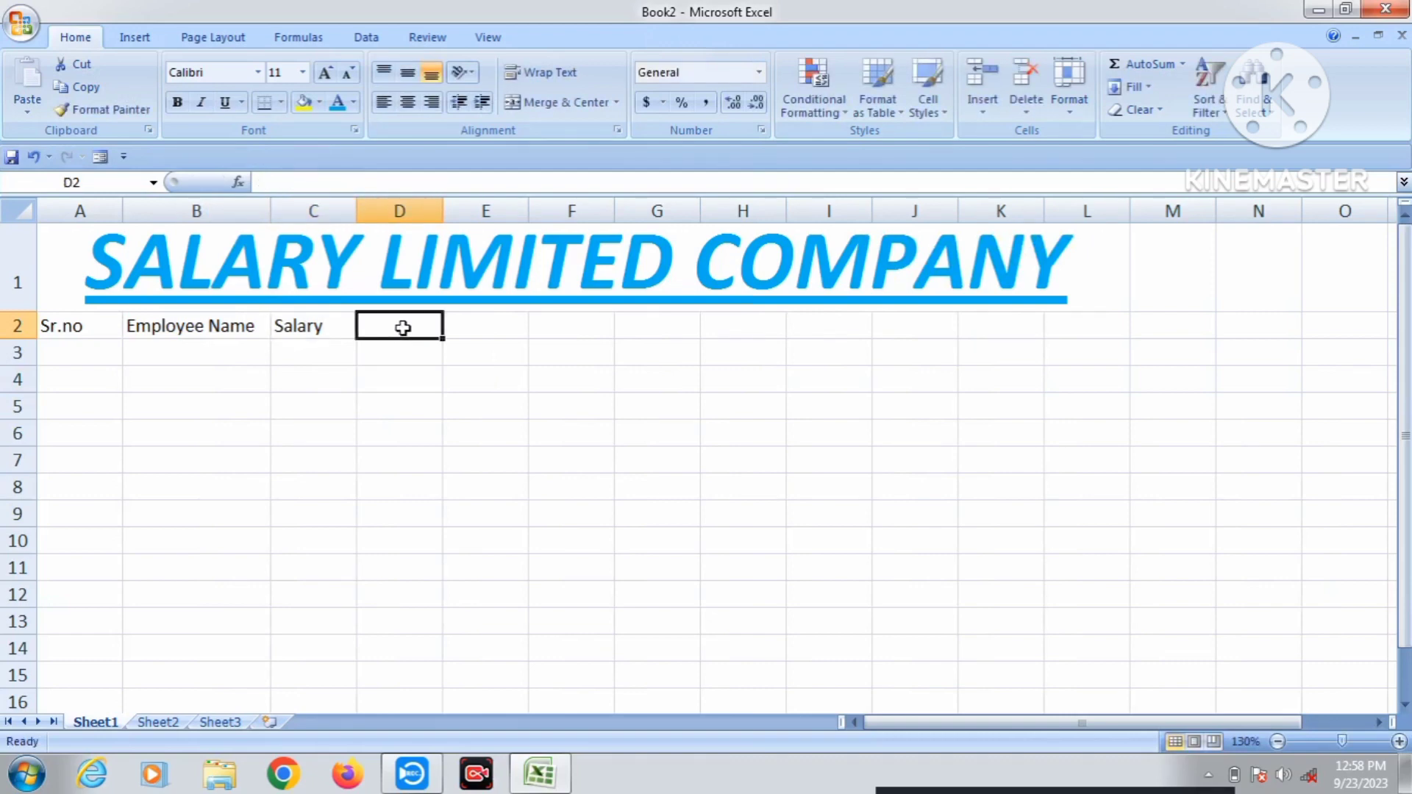
{"action": "type", "text": "wor"}
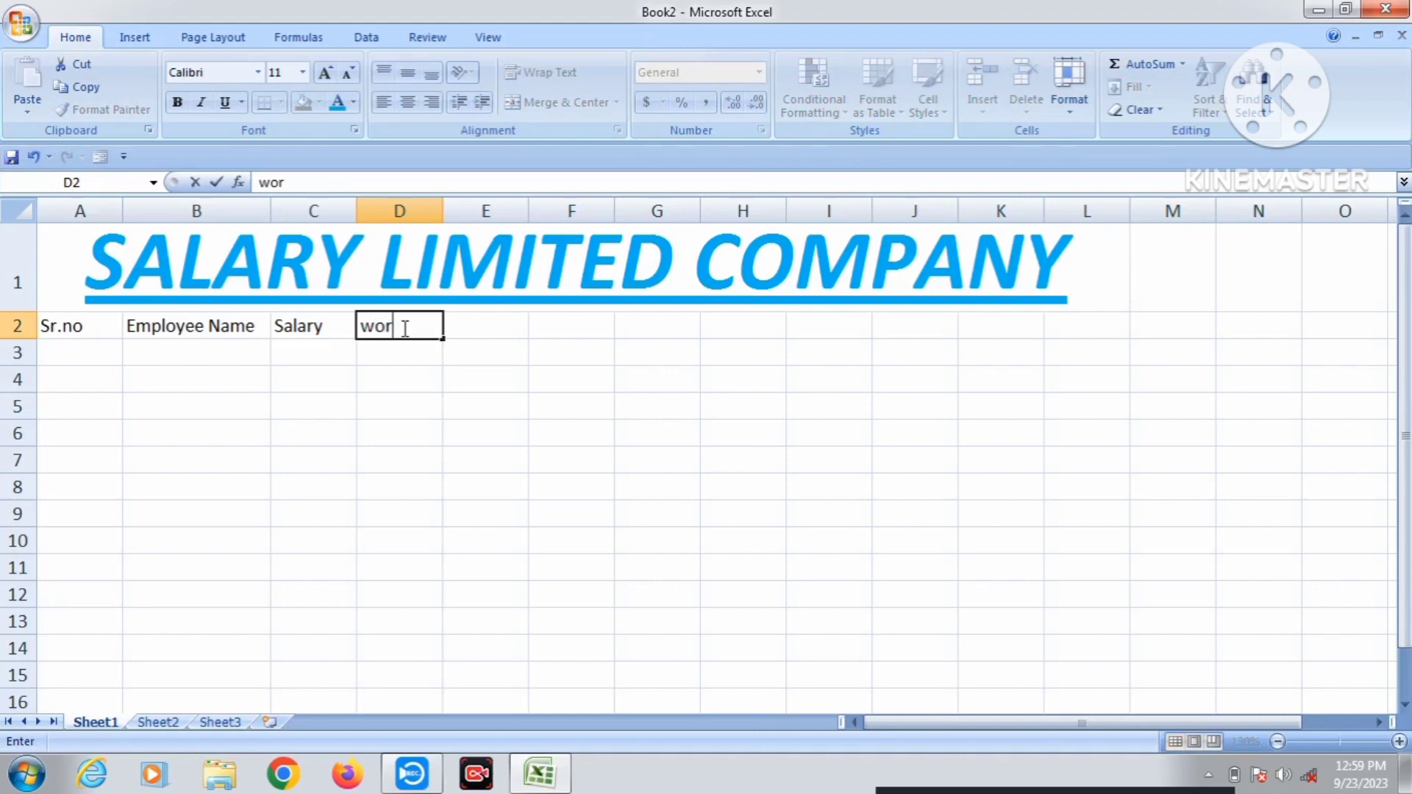
{"action": "type", "text": "king day"}
{"action": "left_click", "coordinate": [586, 438]}
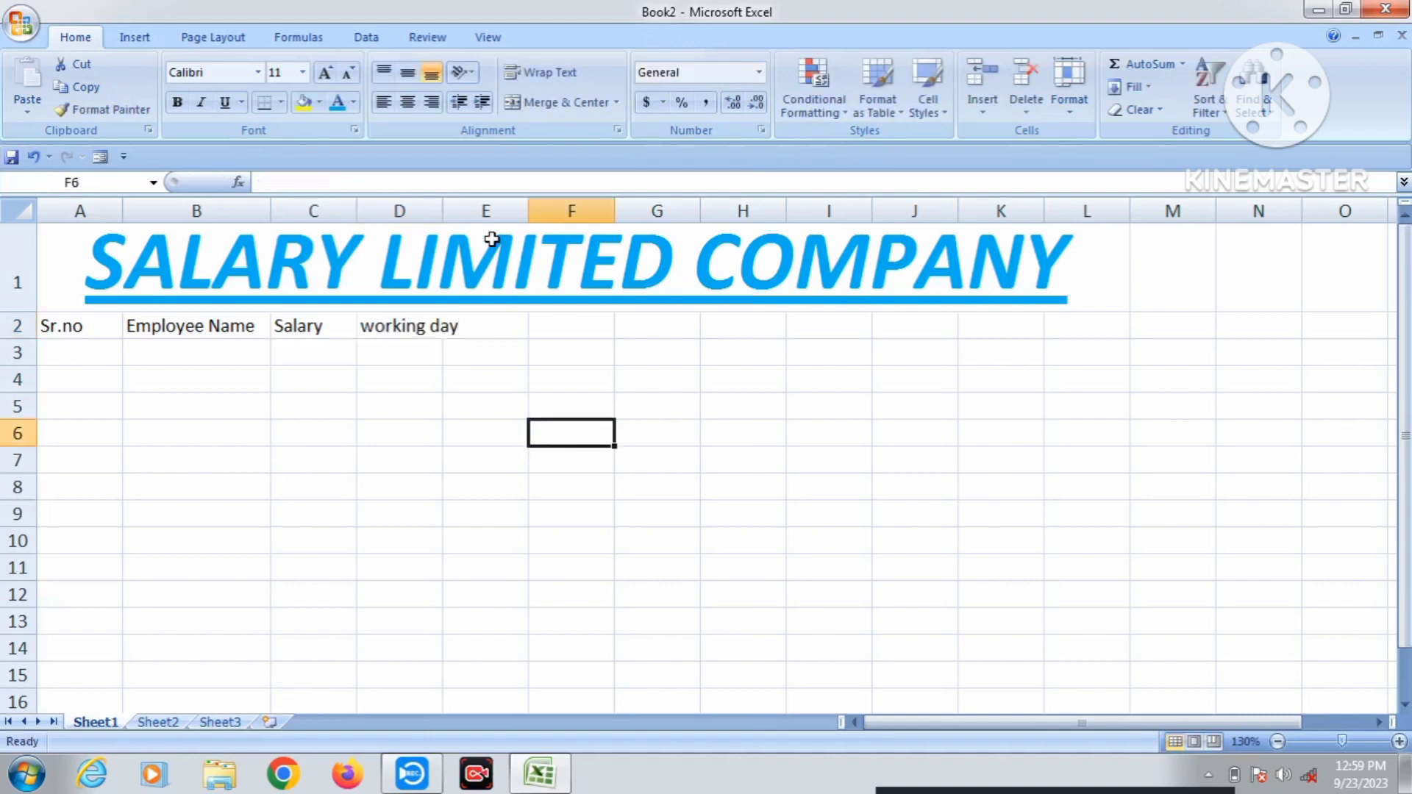
{"action": "double_click", "coordinate": [443, 209]}
- Enter the column header working day amount in cell E2 with wrapped text, widening column E until it fits on two lines
{"action": "left_click", "coordinate": [516, 324]}
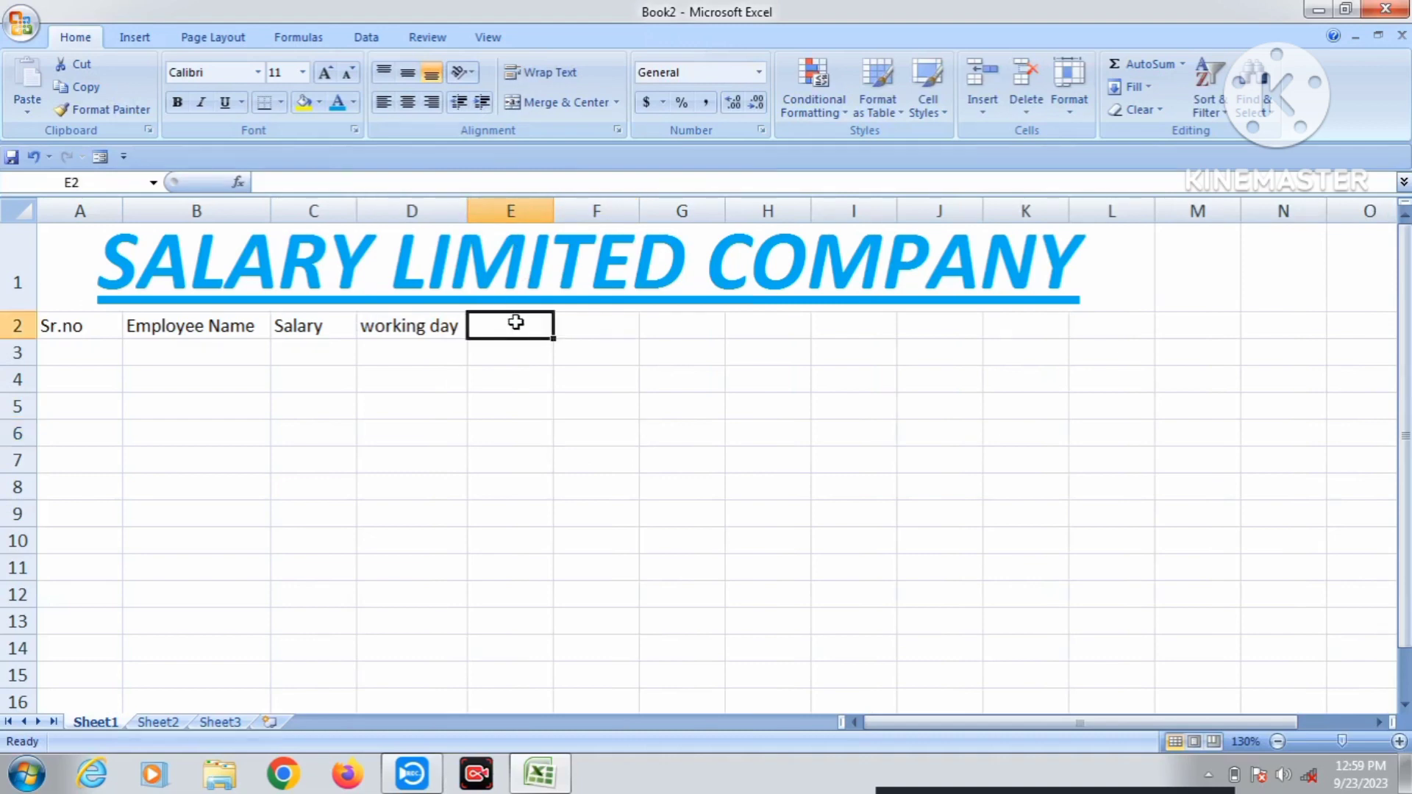
{"action": "type", "text": "wor"}
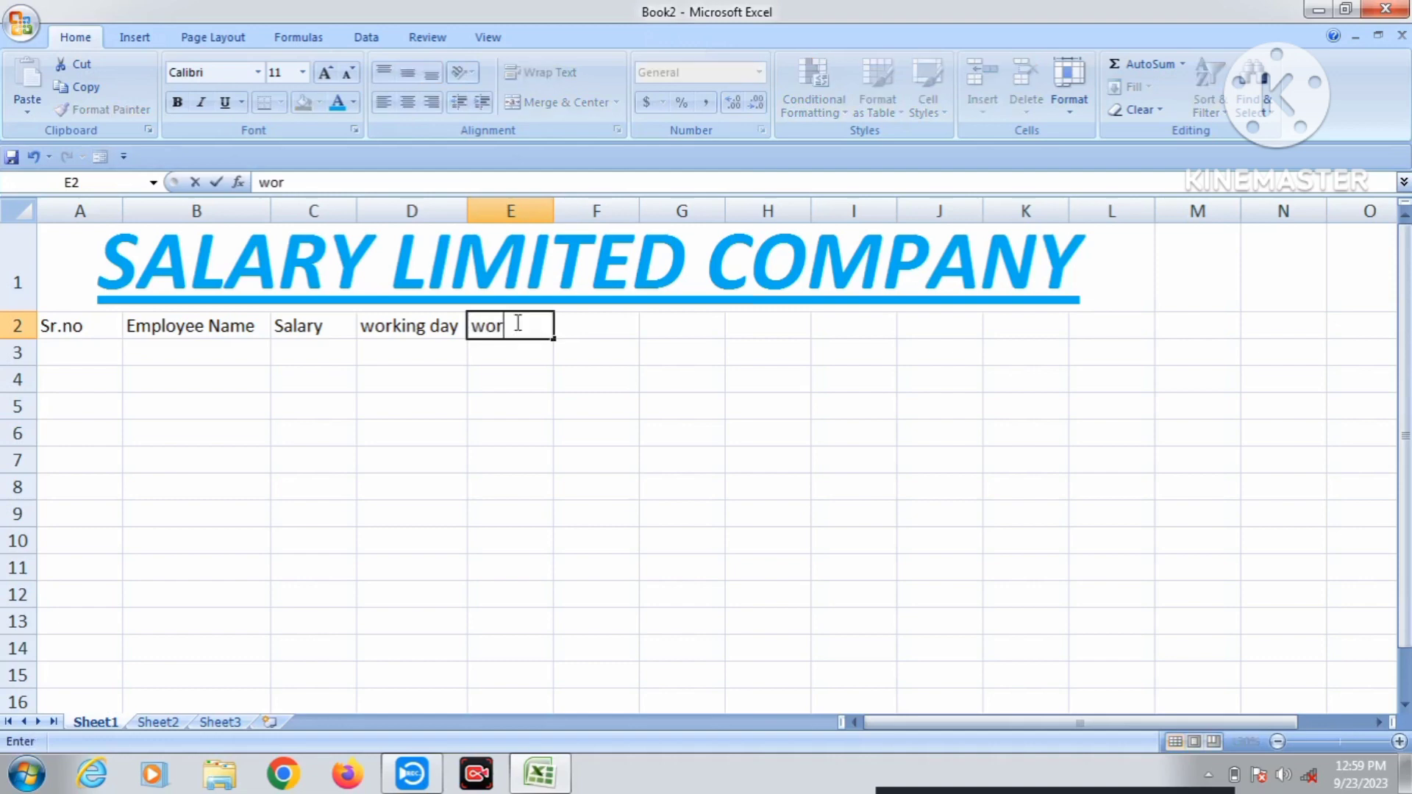
{"action": "type", "text": "king day amount"}
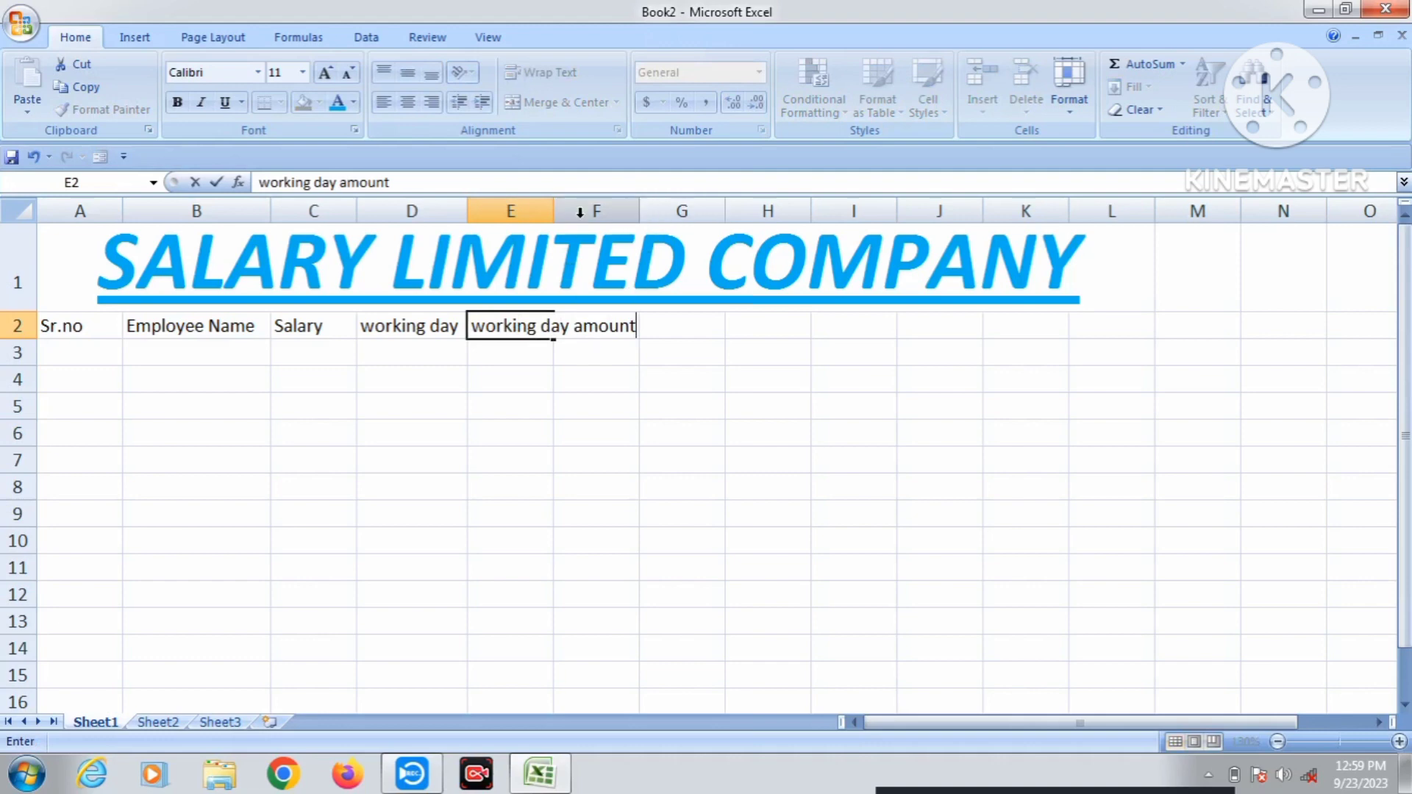
{"action": "left_click", "coordinate": [588, 379]}
{"action": "left_click", "coordinate": [536, 324]}
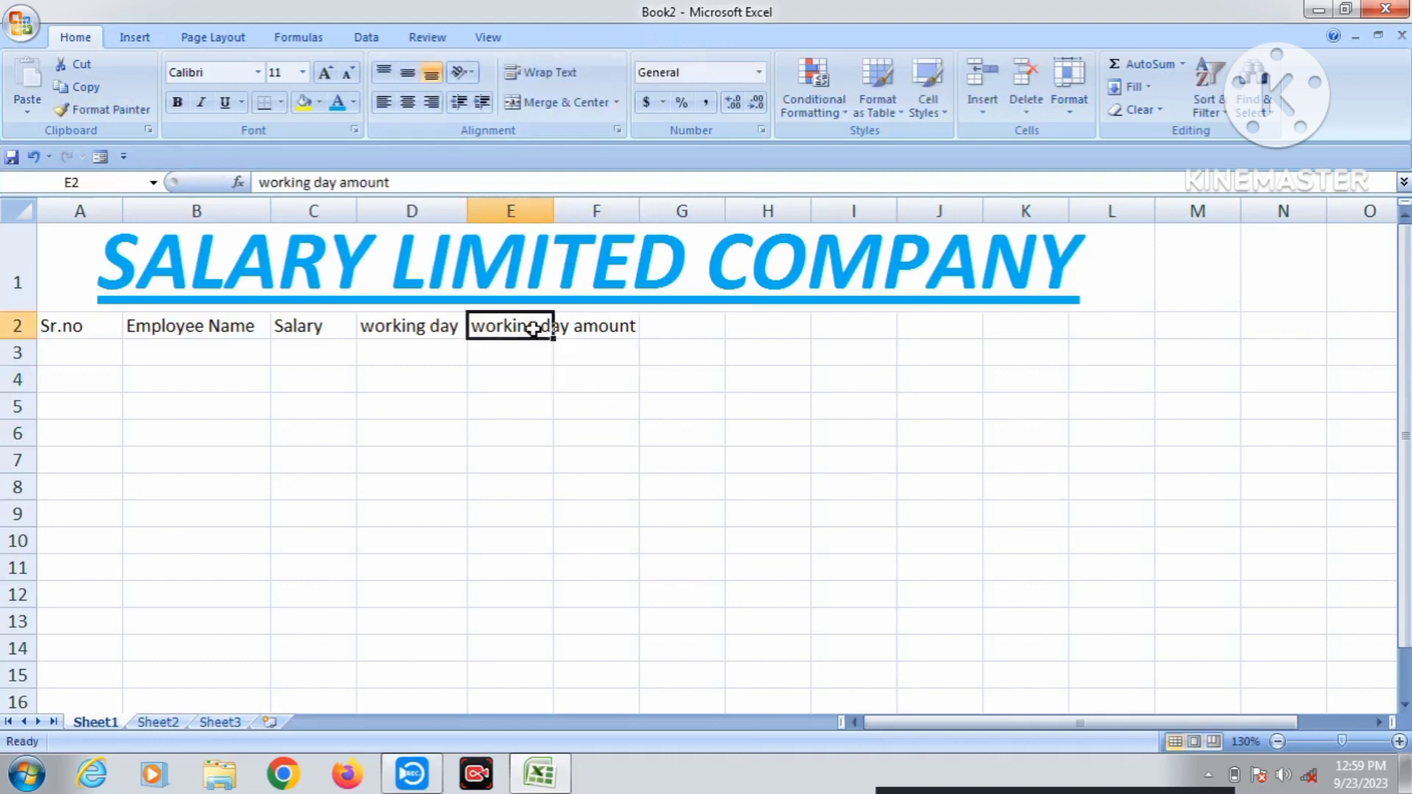
{"action": "left_click", "coordinate": [549, 74]}
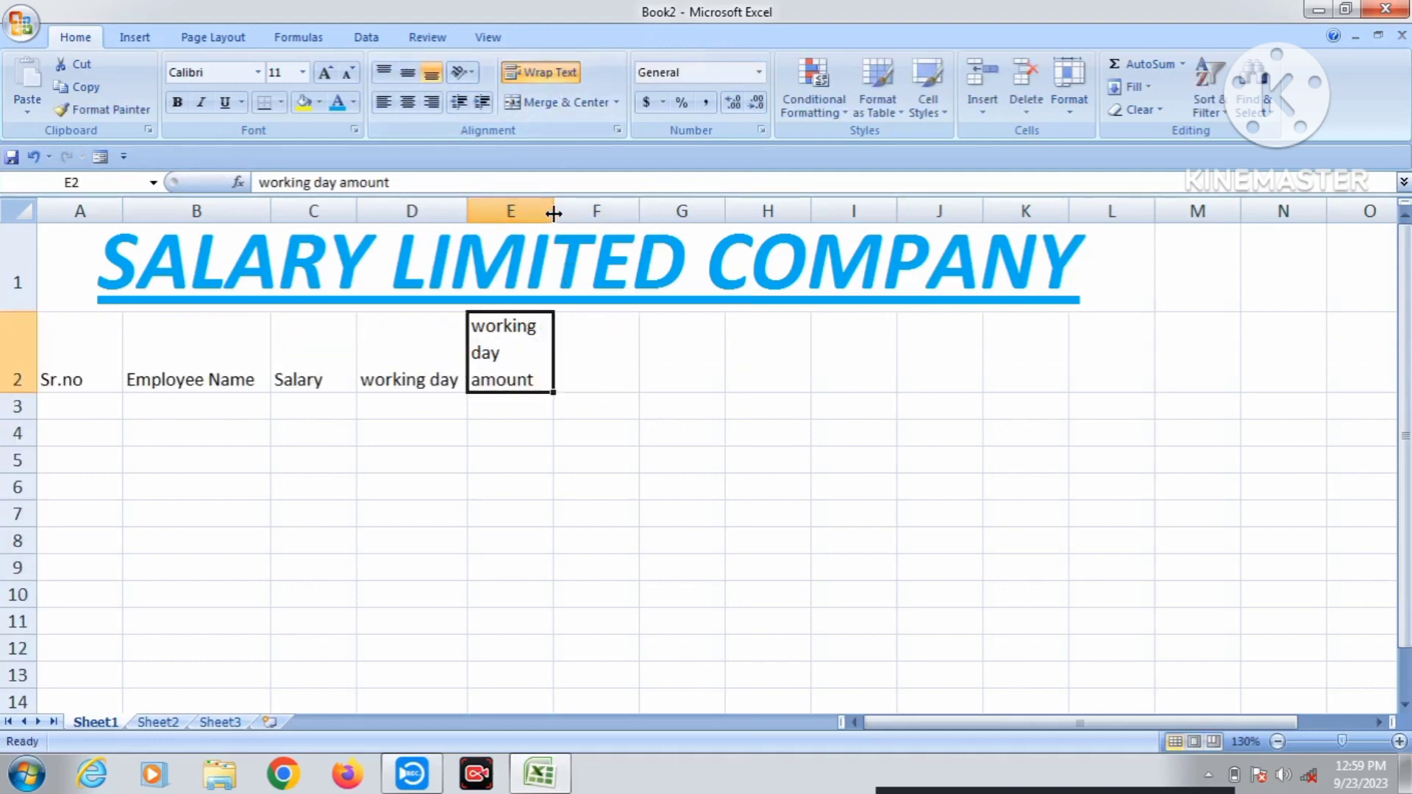
{"action": "left_click_drag", "start_coordinate": [553, 211], "coordinate": [575, 213]}
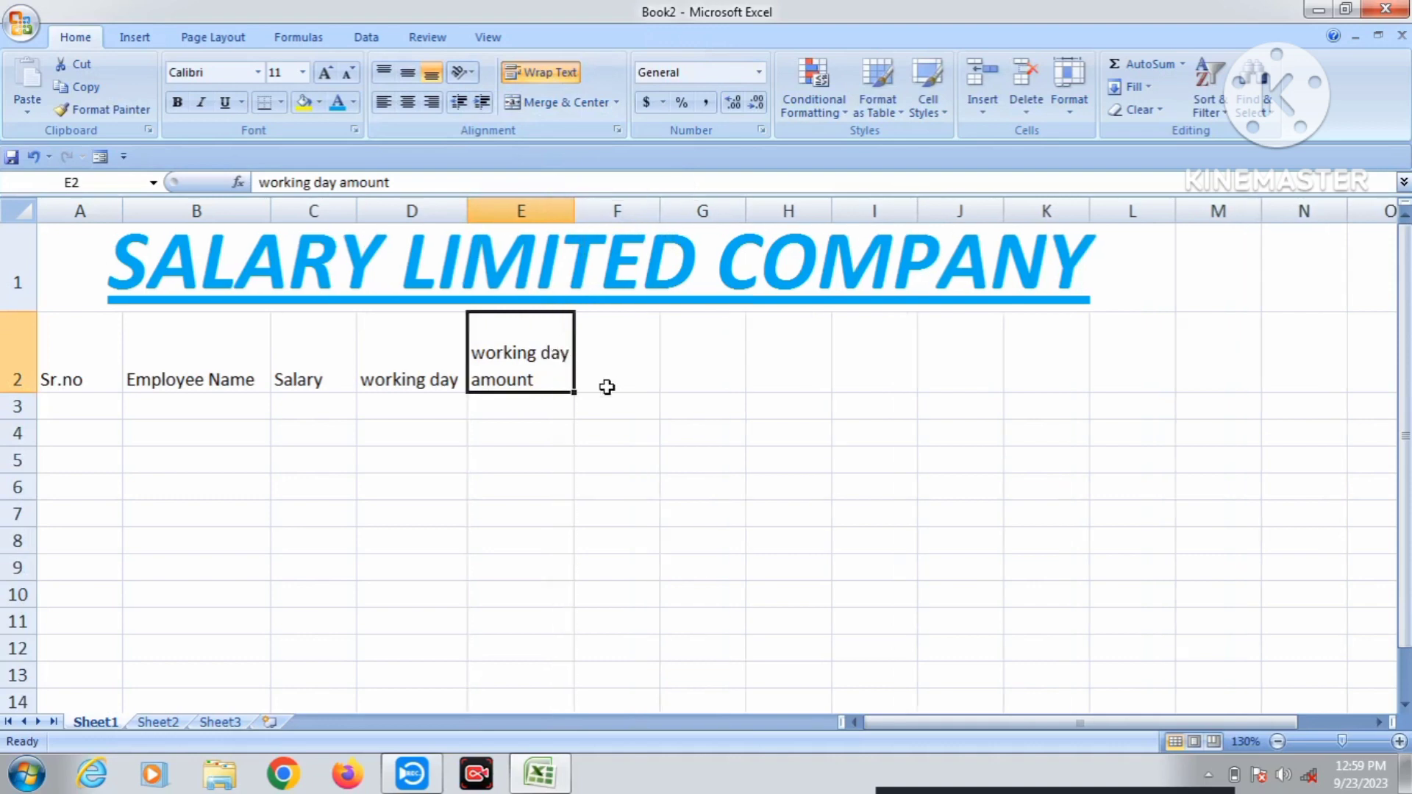
- Enter the column header over time in cell F2
{"action": "left_click", "coordinate": [628, 368]}
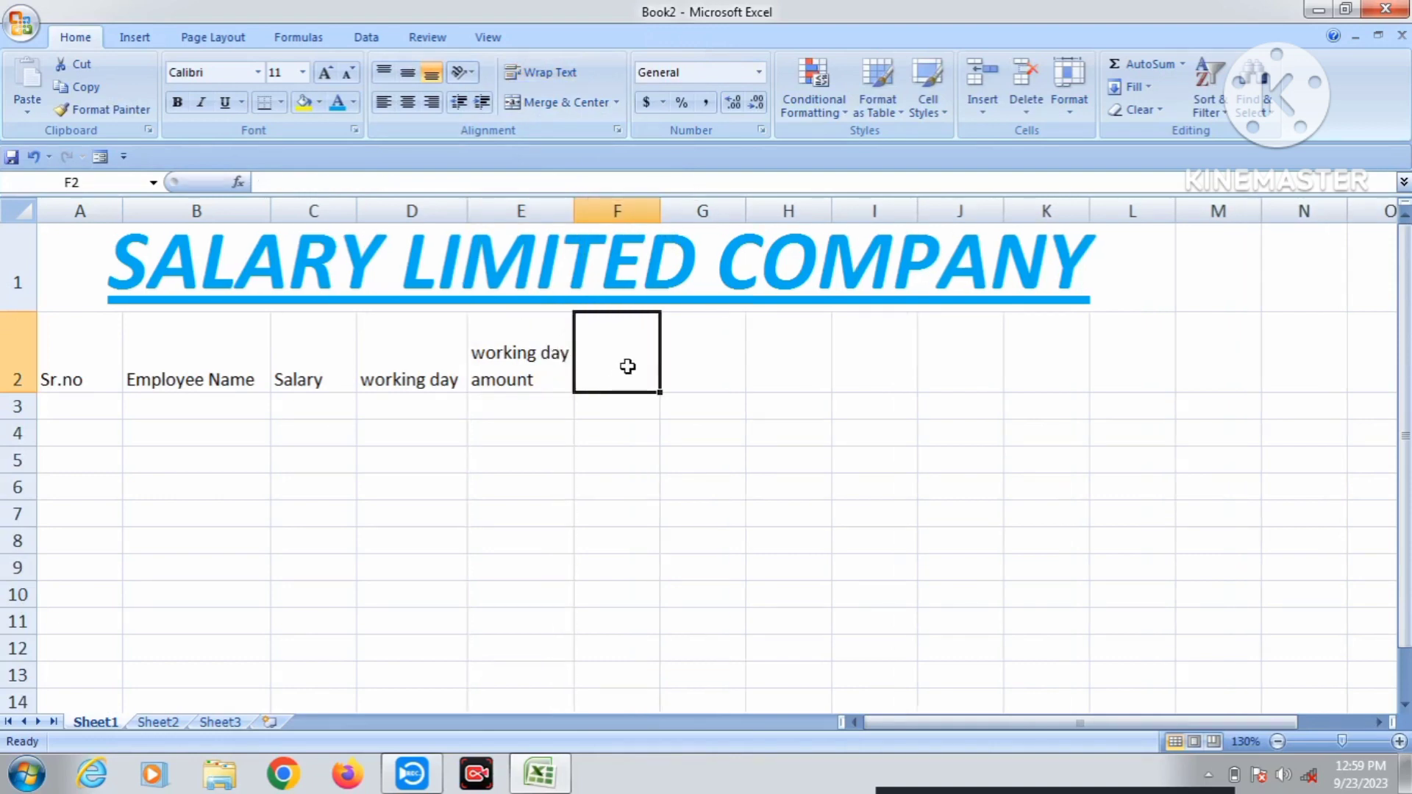
{"action": "type", "text": "ove"}
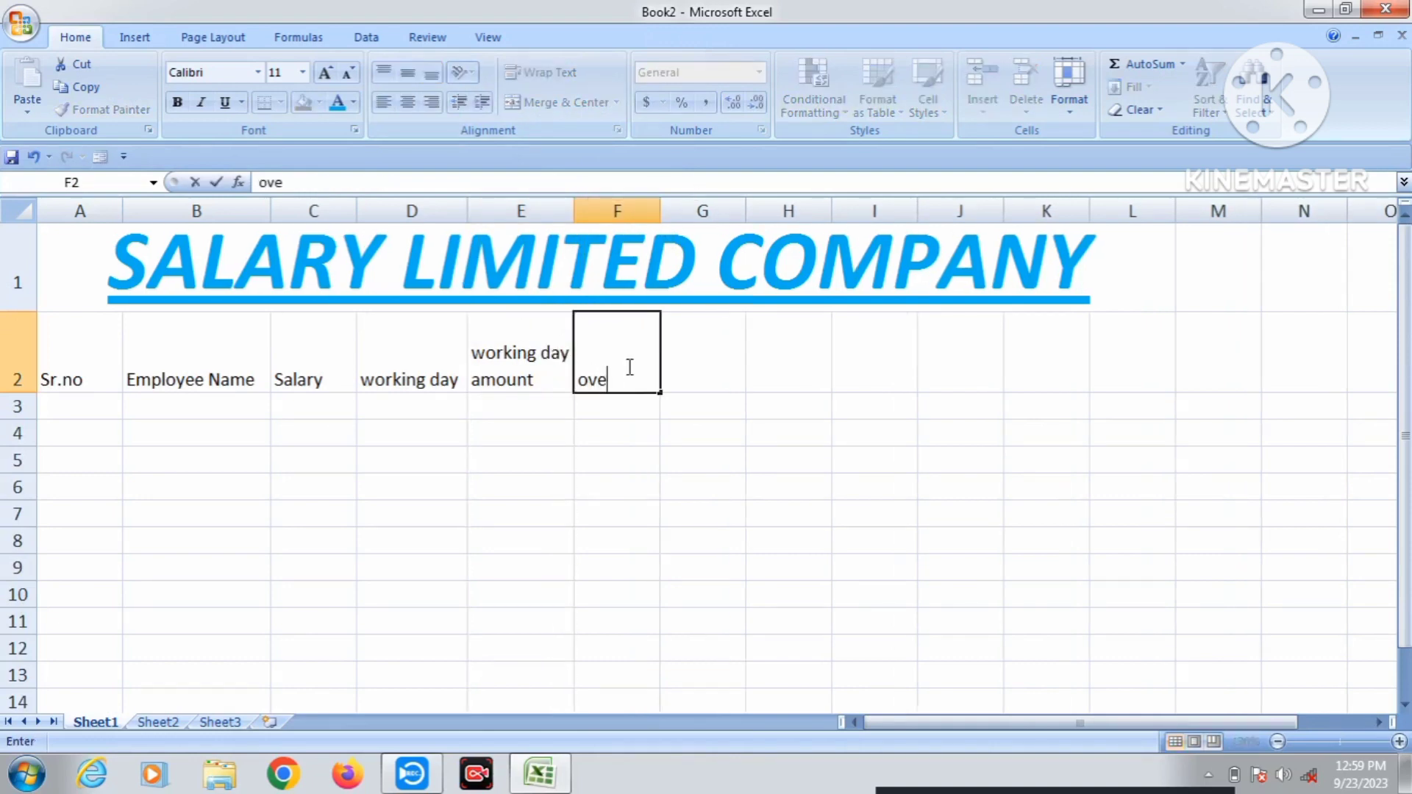
{"action": "type", "text": "r time"}
- Enter the column header over time day in cell G2 and wrap its text within the cell
{"action": "left_click", "coordinate": [716, 370]}
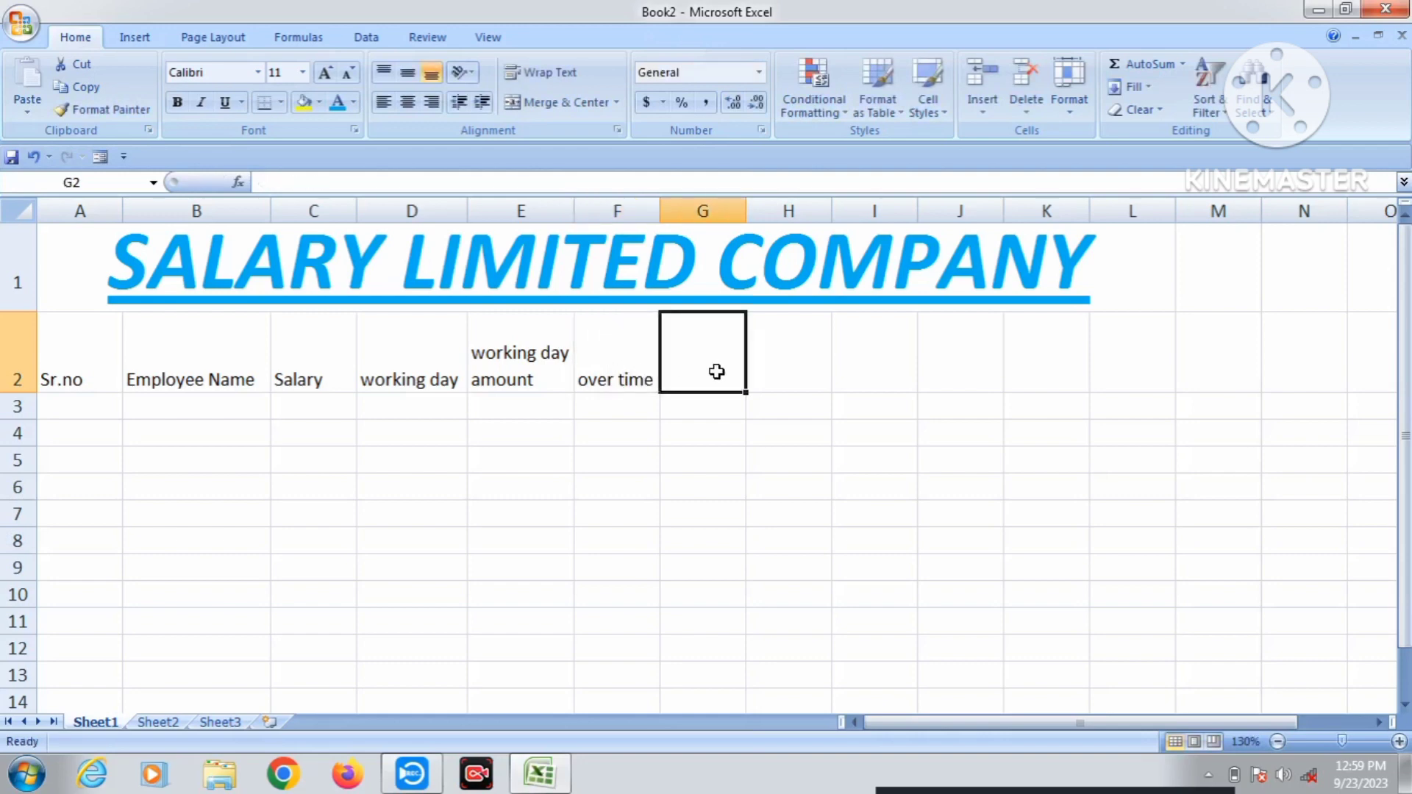
{"action": "type", "text": "over ti"}
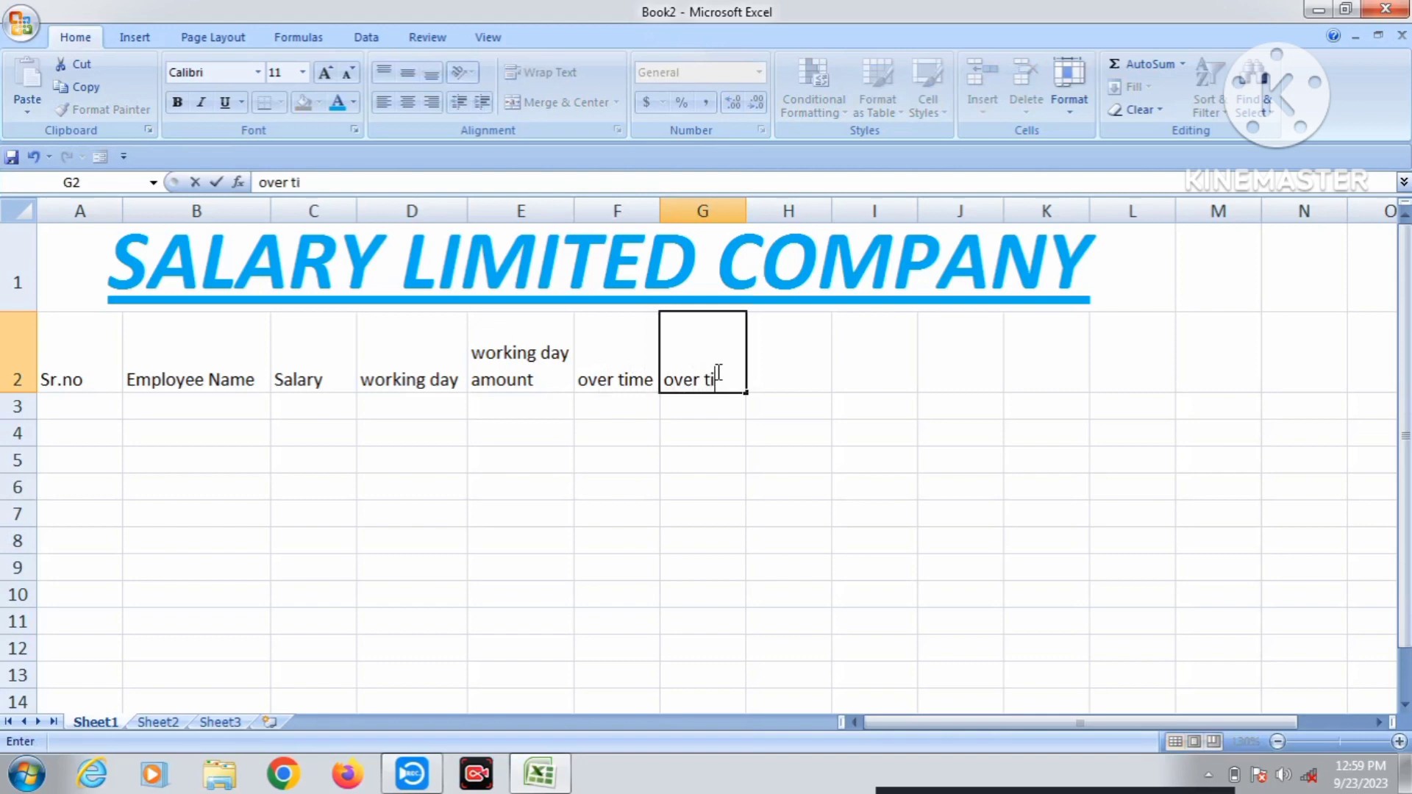
{"action": "type", "text": "me day"}
{"action": "left_click", "coordinate": [809, 462]}
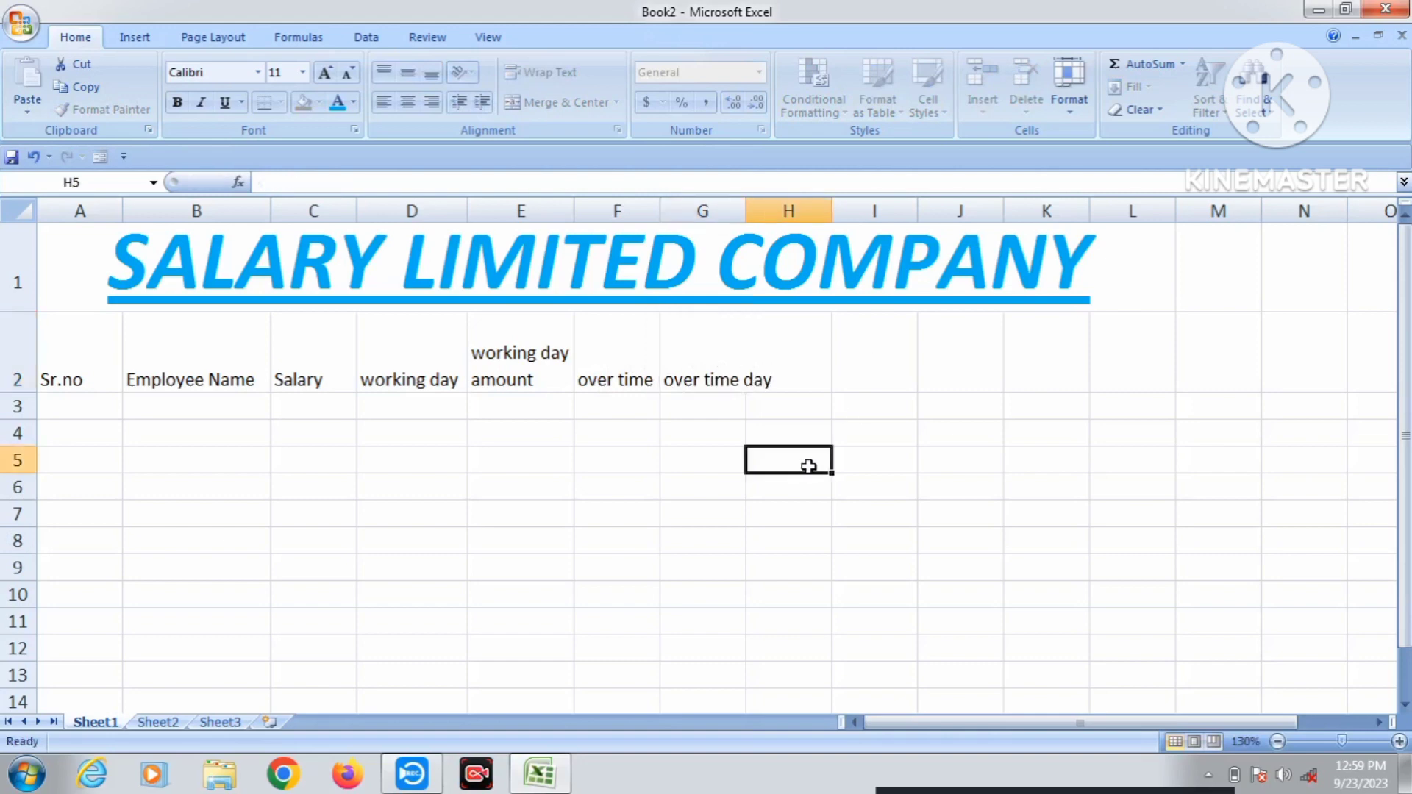
{"action": "left_click", "coordinate": [730, 366]}
{"action": "left_click", "coordinate": [547, 76]}
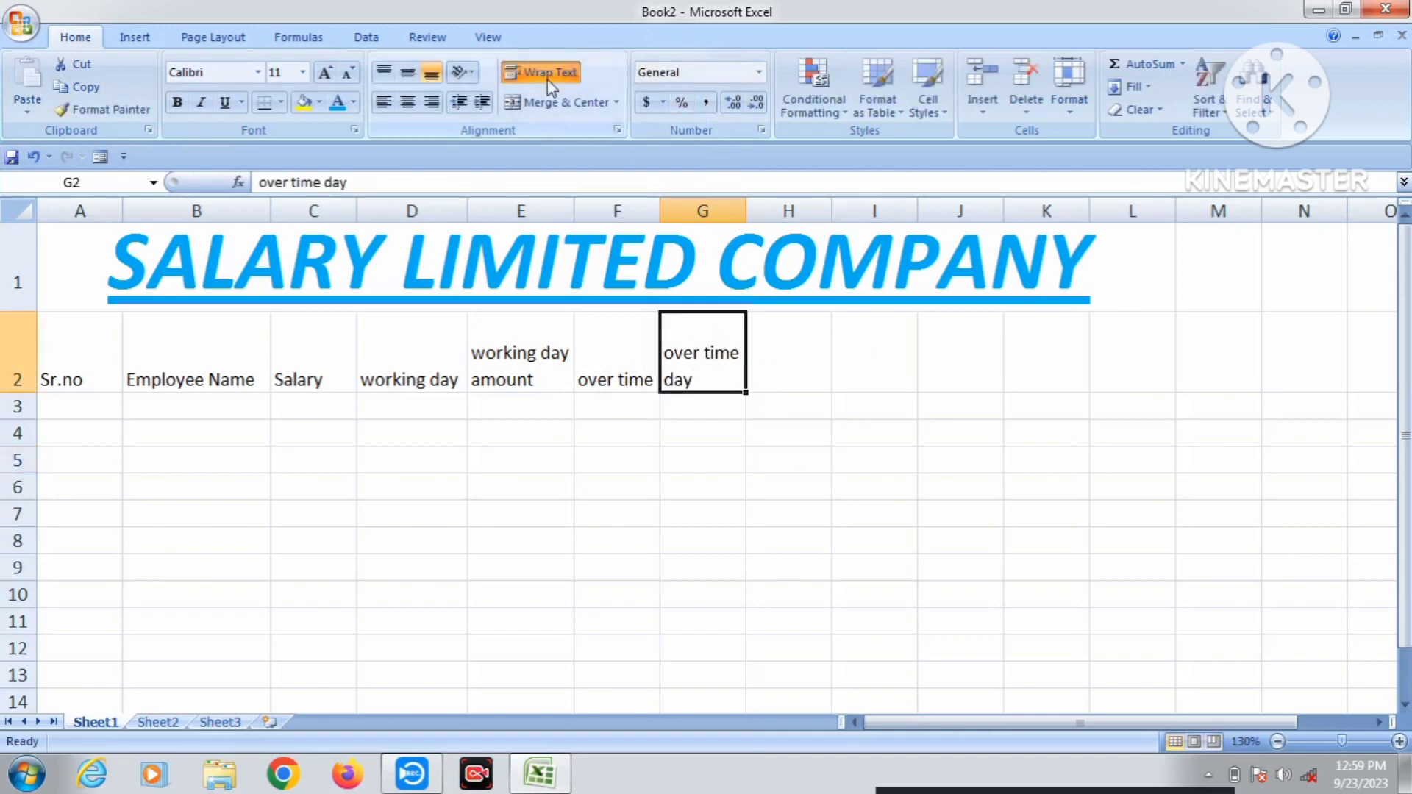
- Enter the column header over time amount in cell H2 and wrap its text within the cell
{"action": "left_click", "coordinate": [779, 370]}
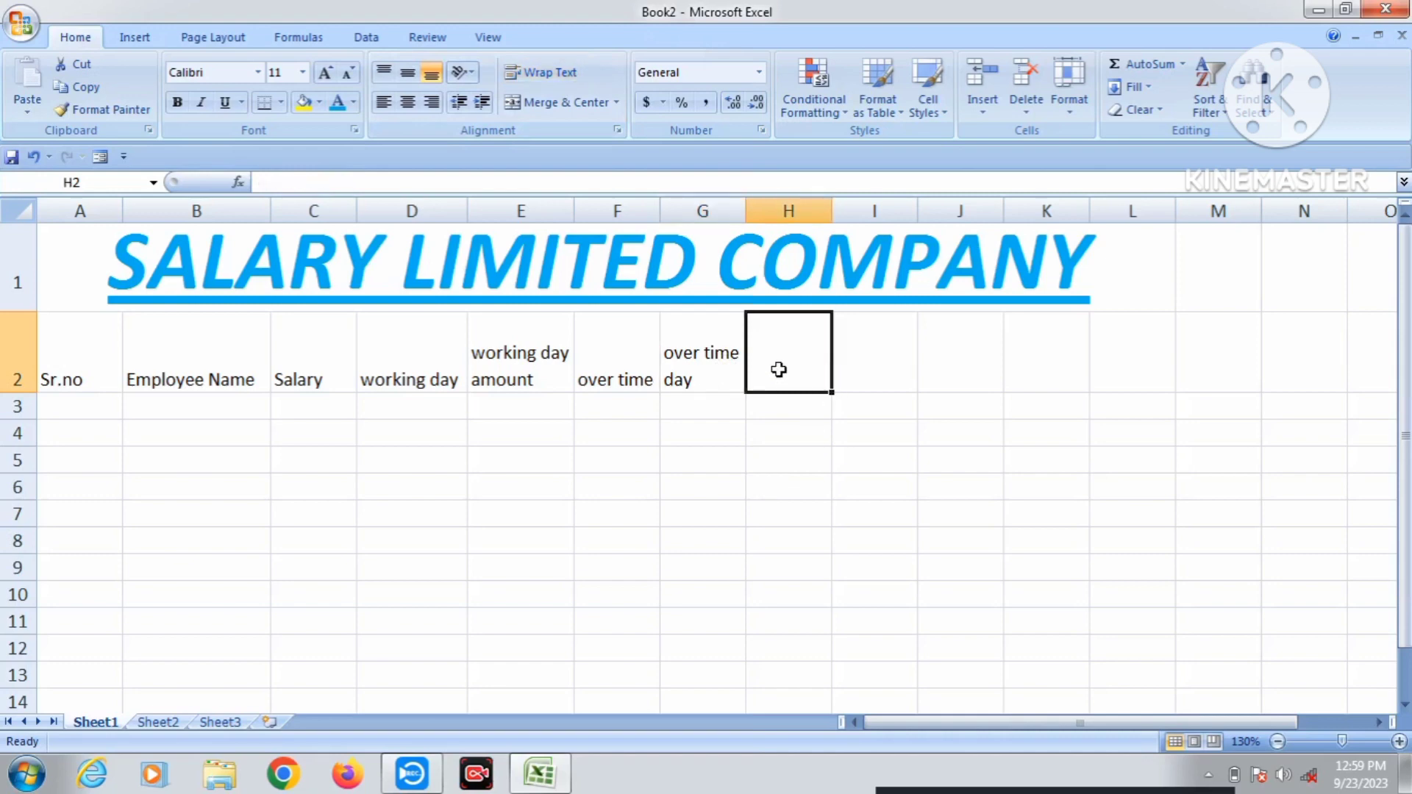
{"action": "type", "text": "over time amount"}
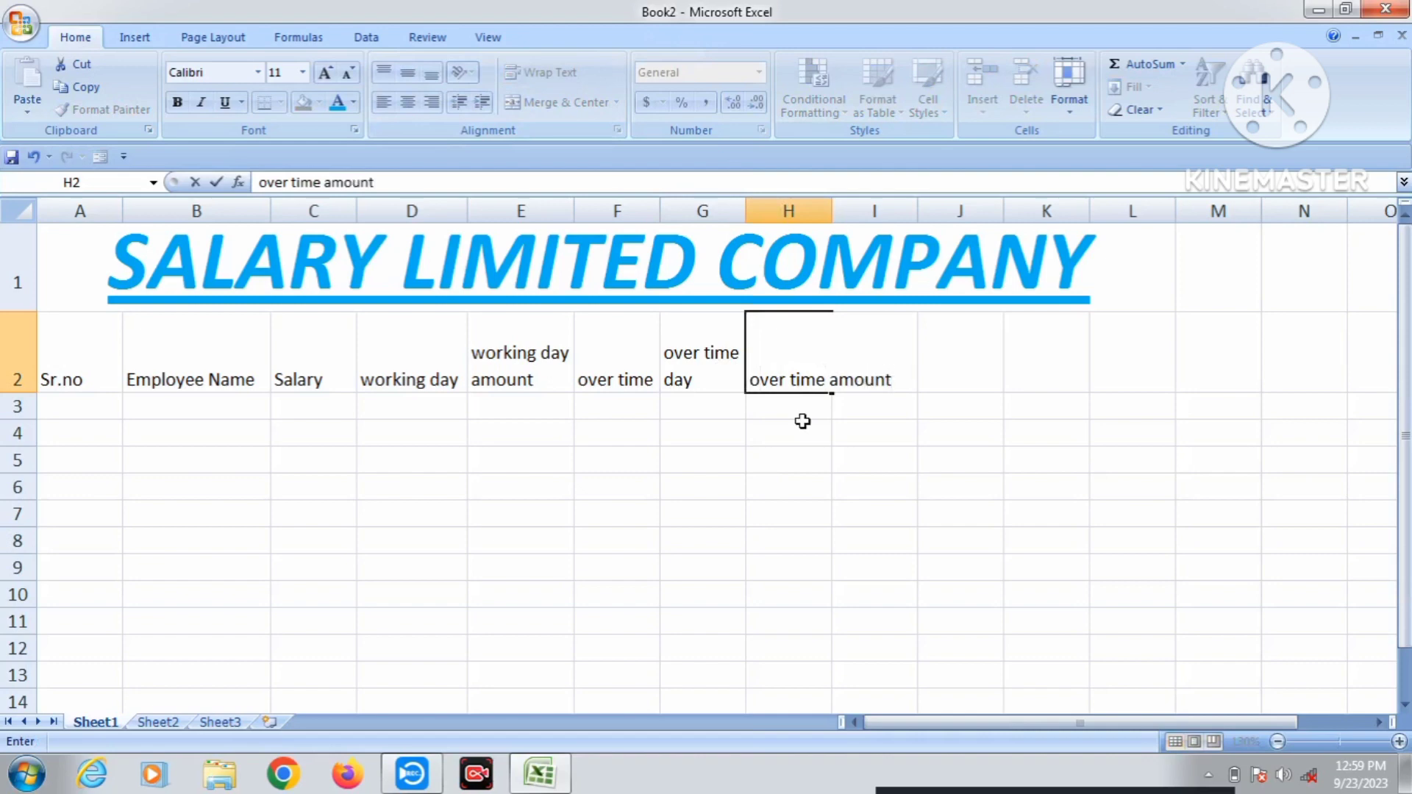
{"action": "left_click", "coordinate": [802, 460]}
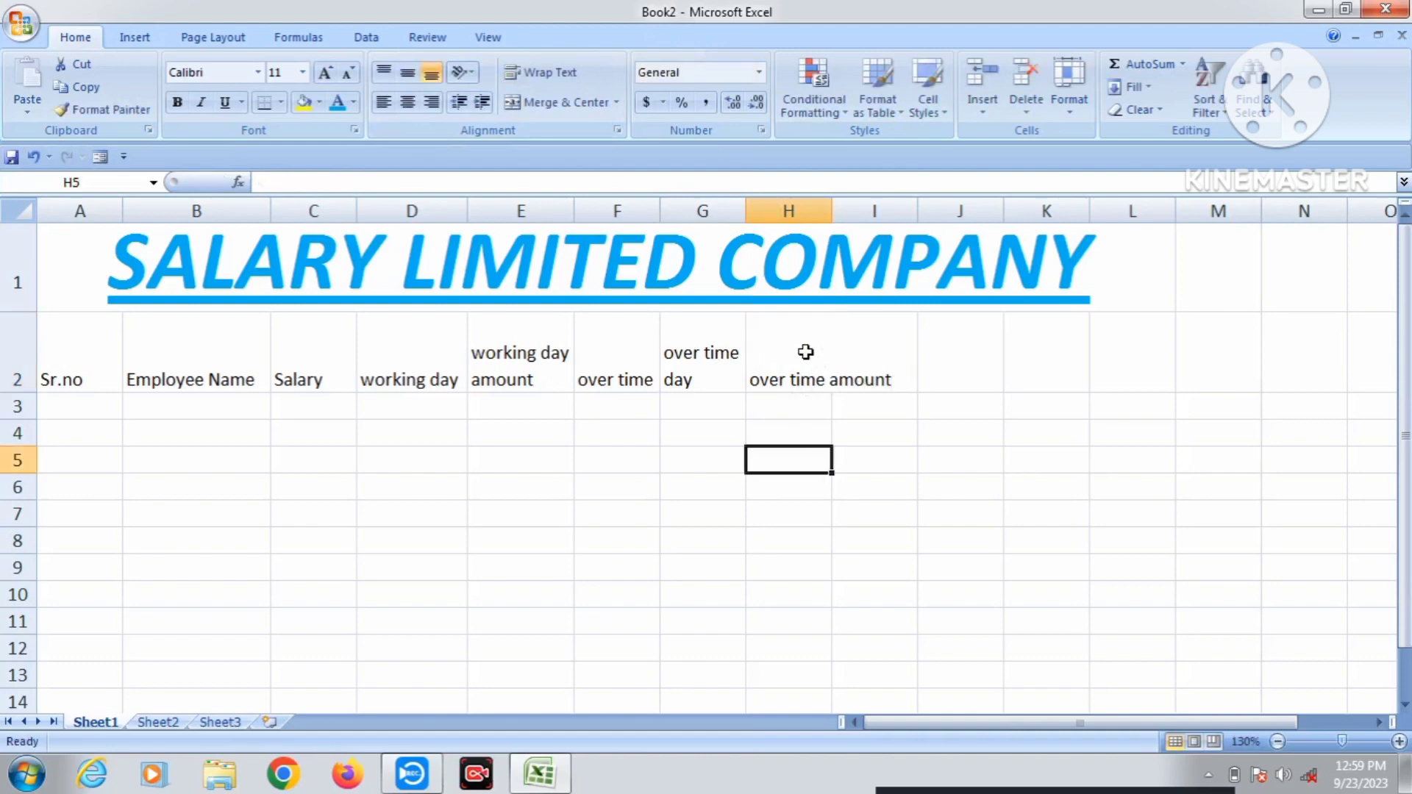
{"action": "left_click", "coordinate": [804, 352]}
{"action": "left_click", "coordinate": [547, 71]}
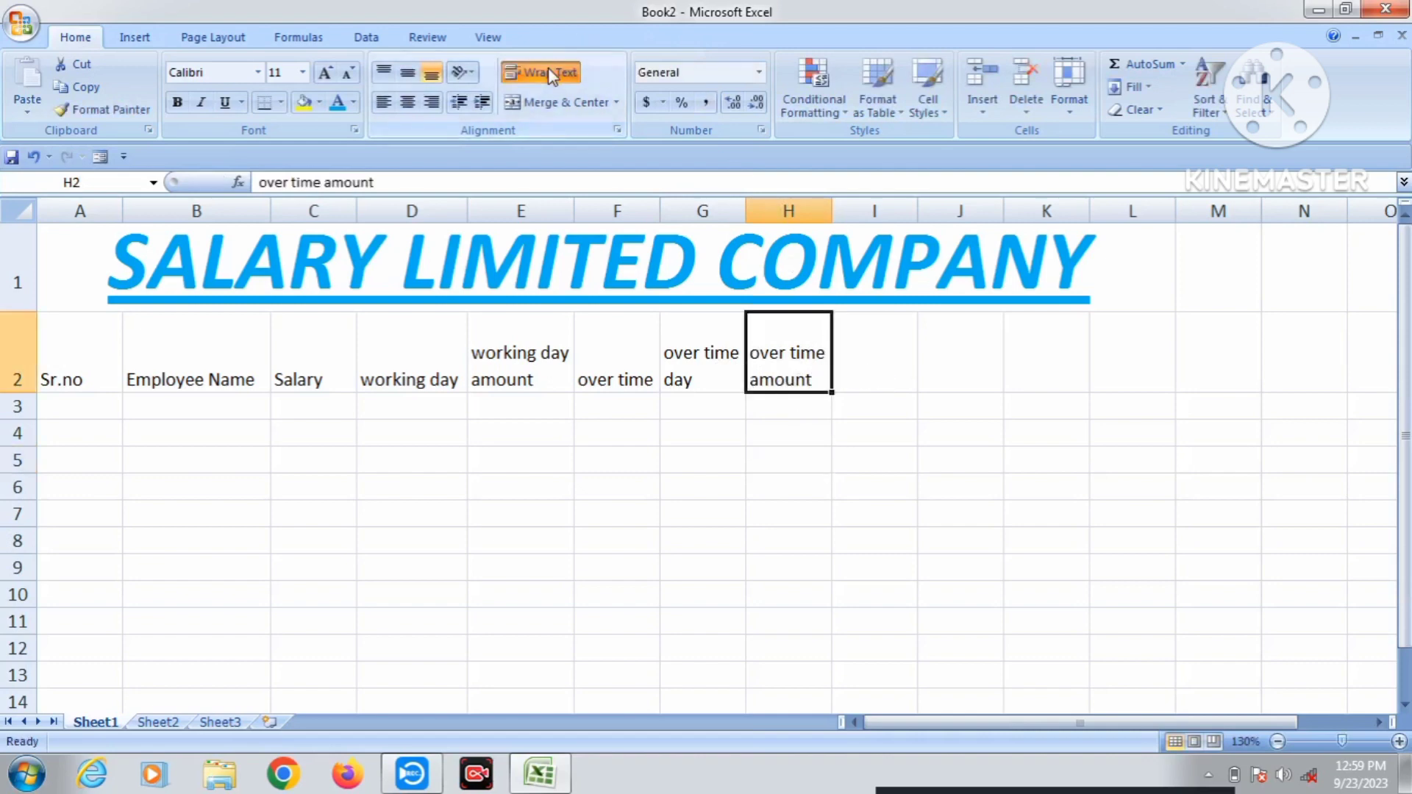
- Enter the column header total amount in cell I2
{"action": "left_click", "coordinate": [877, 379]}
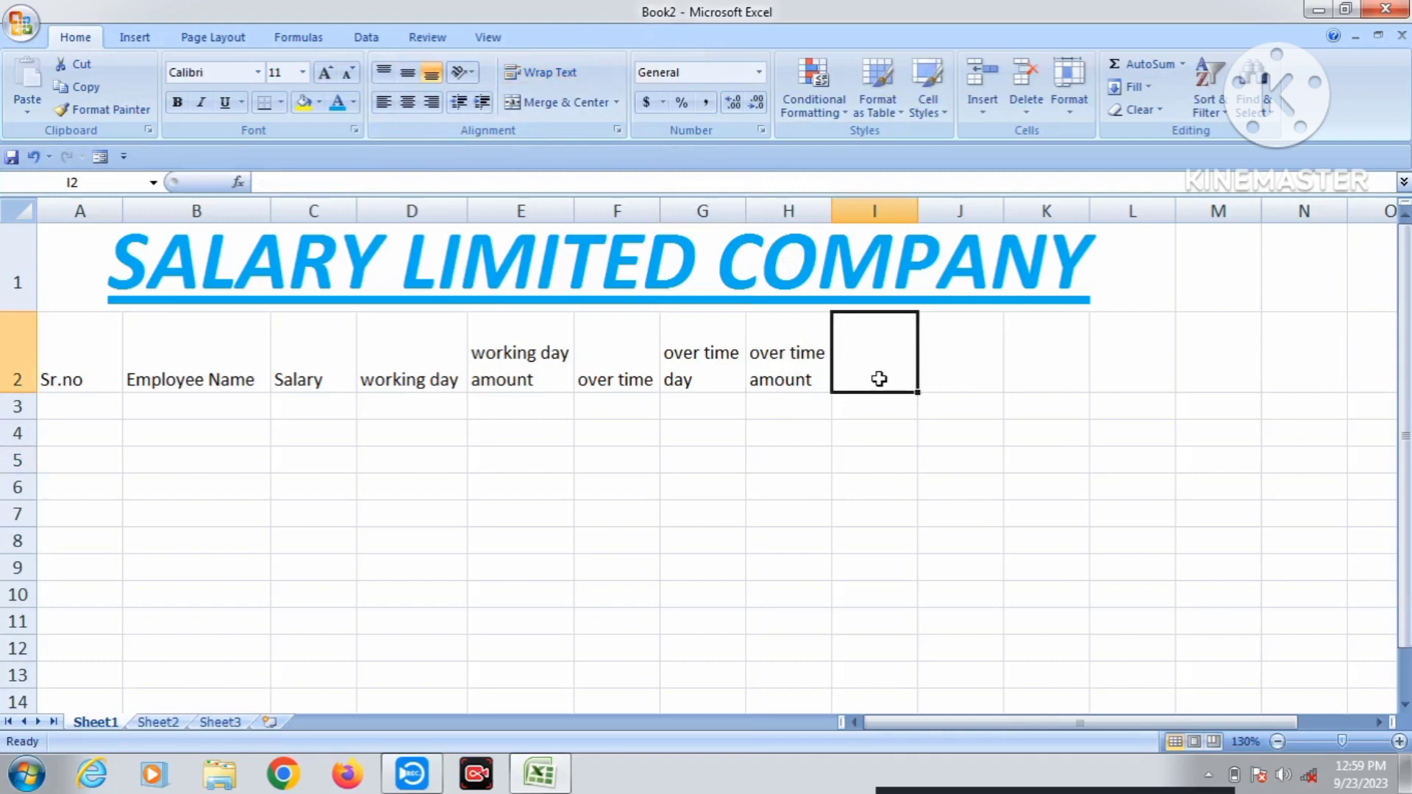
{"action": "type", "text": "total a"}
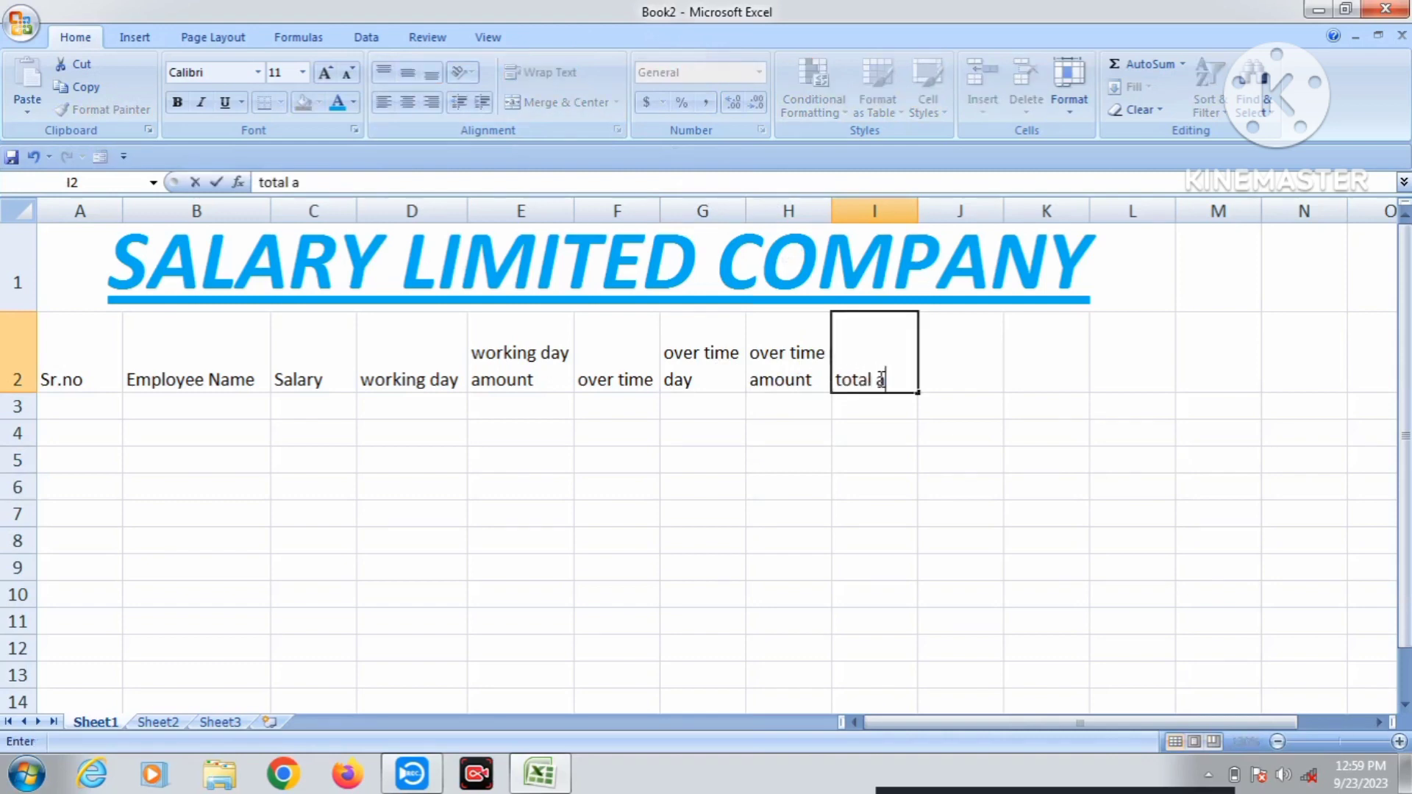
{"action": "type", "text": "mount"}
{"action": "left_click", "coordinate": [914, 467]}
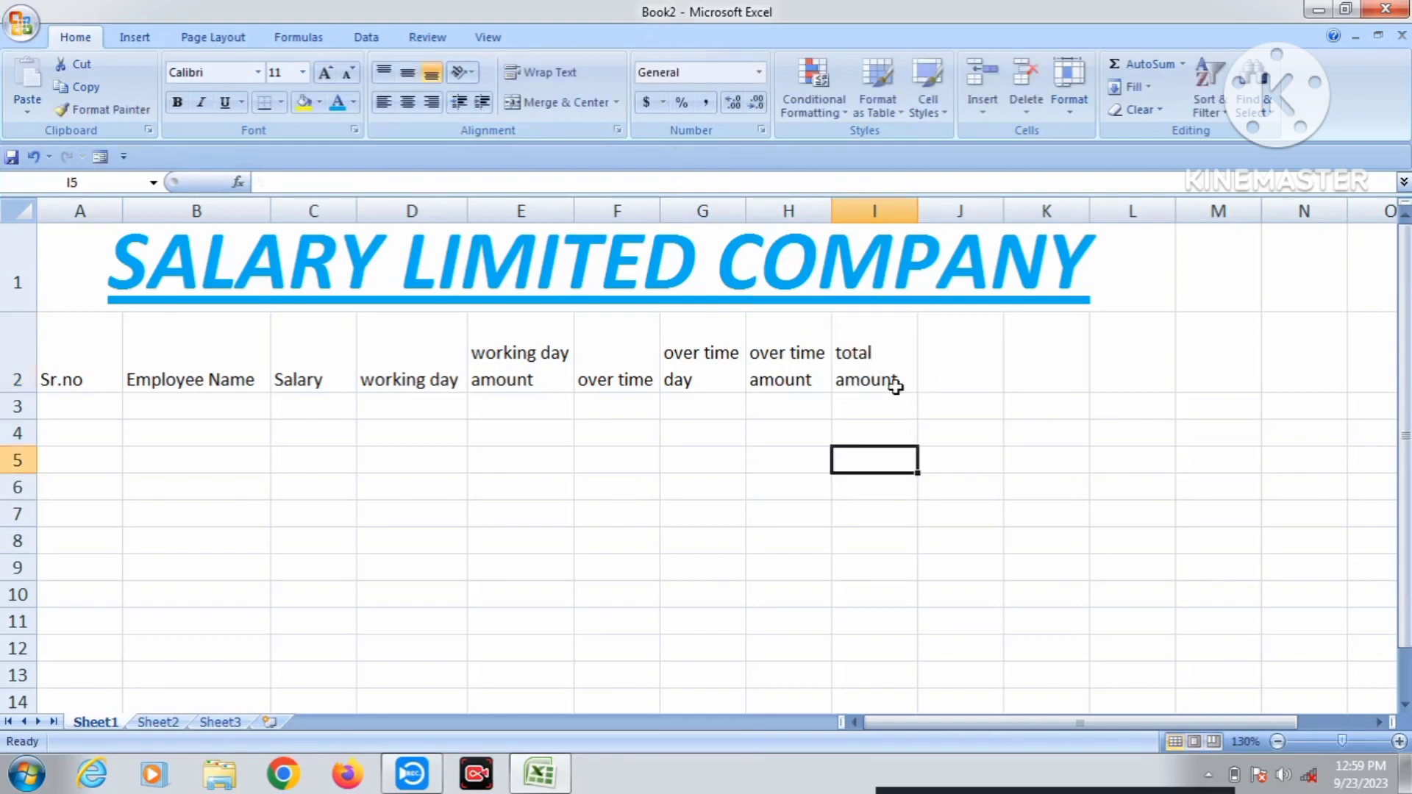
{"action": "left_click", "coordinate": [893, 367]}
- Enter the column headers E.S.I in cell J2 and Fund in cell K2
{"action": "left_click", "coordinate": [938, 381]}
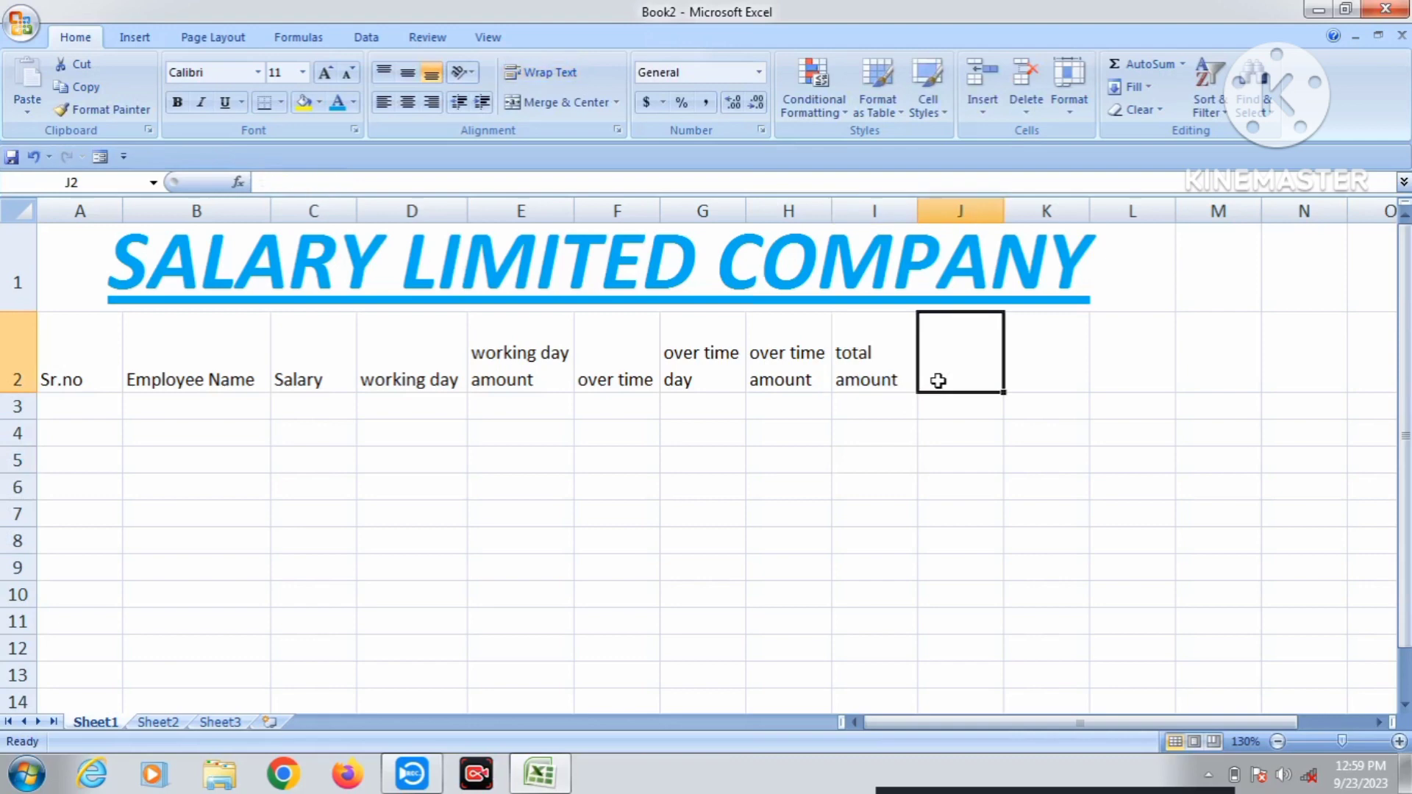
{"action": "type", "text": "E."}
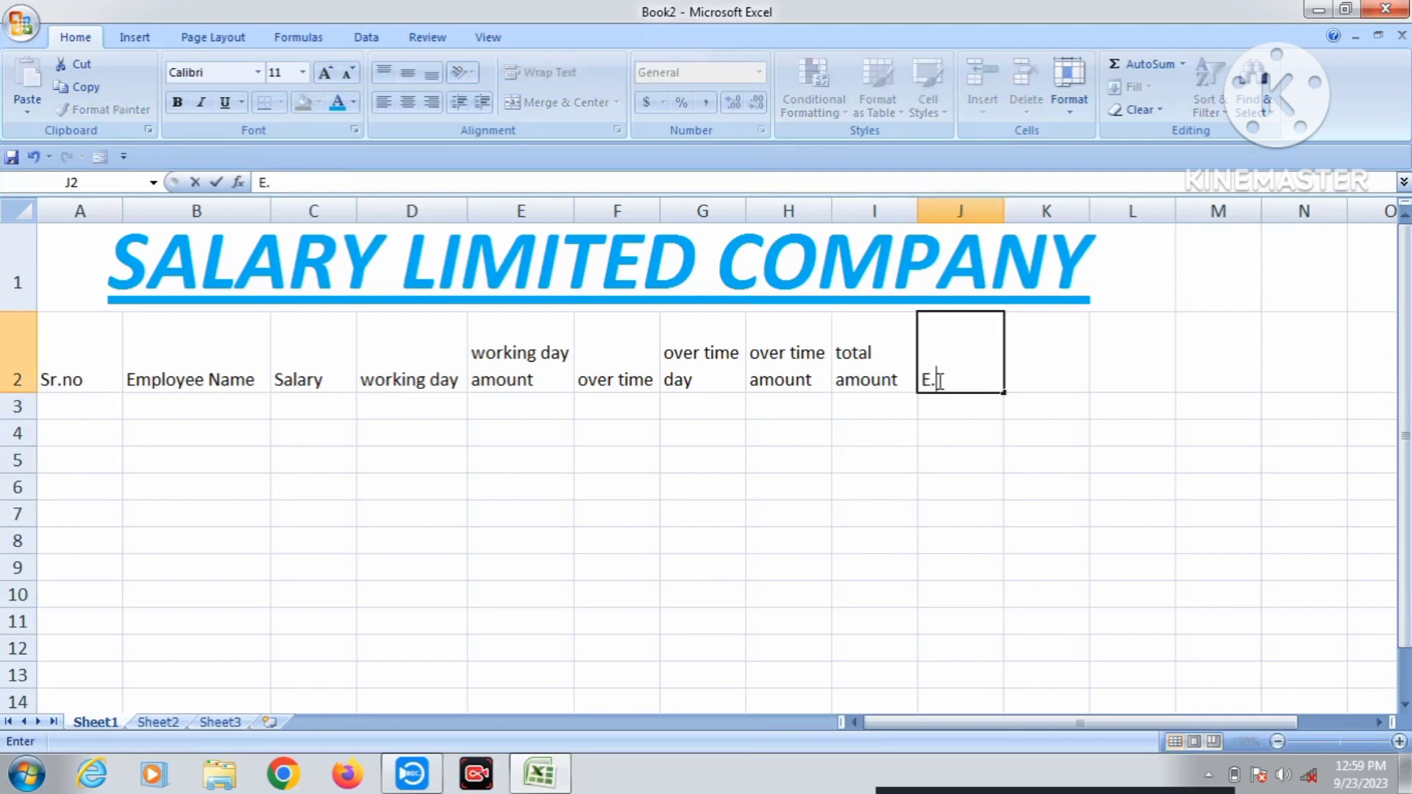
{"action": "type", "text": "S.I"}
{"action": "key", "text": "Tab"}
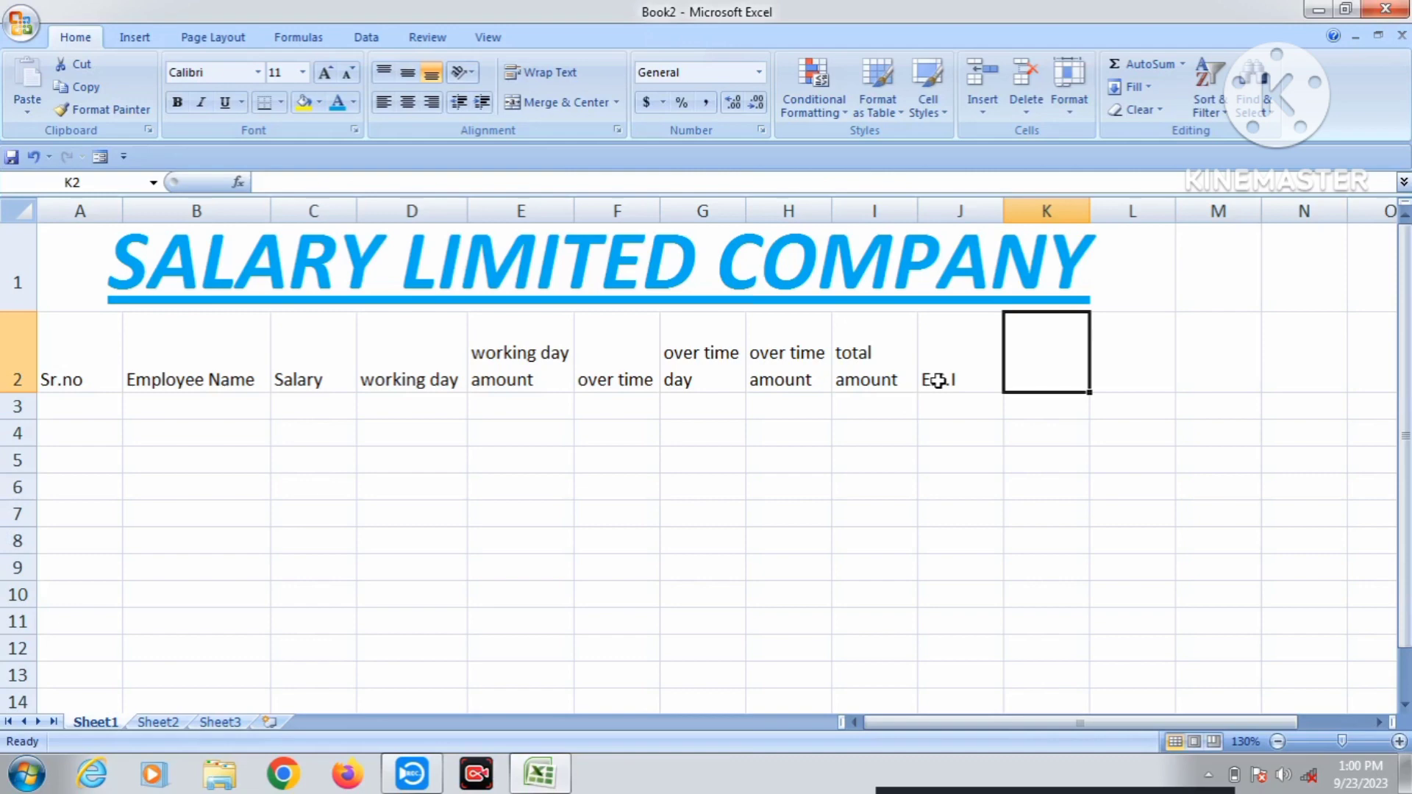
{"action": "type", "text": "f"}
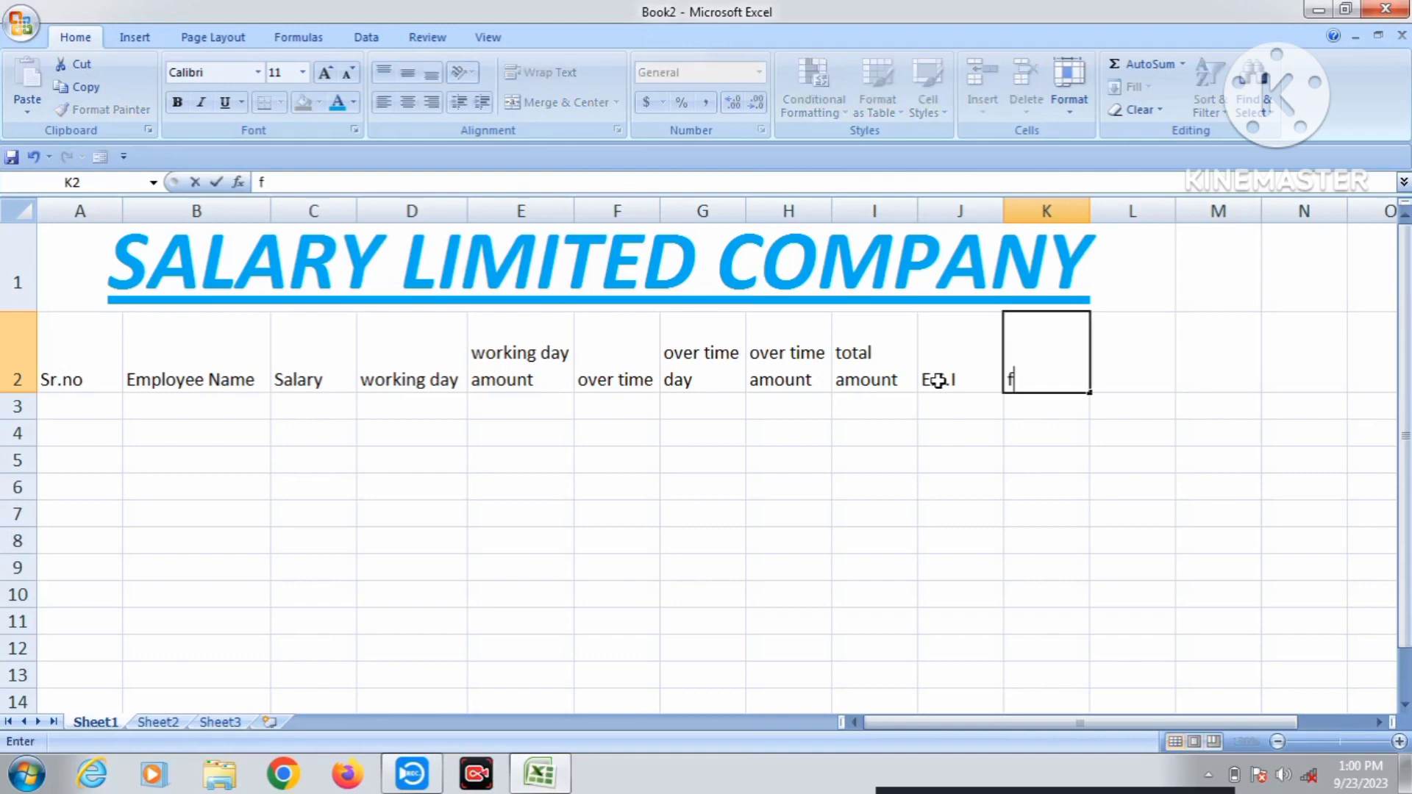
{"action": "key", "text": "BackSpace"}
{"action": "type", "text": "Fund"}
- Enter the column header Gross Total in cell L2
{"action": "left_click", "coordinate": [1130, 369]}
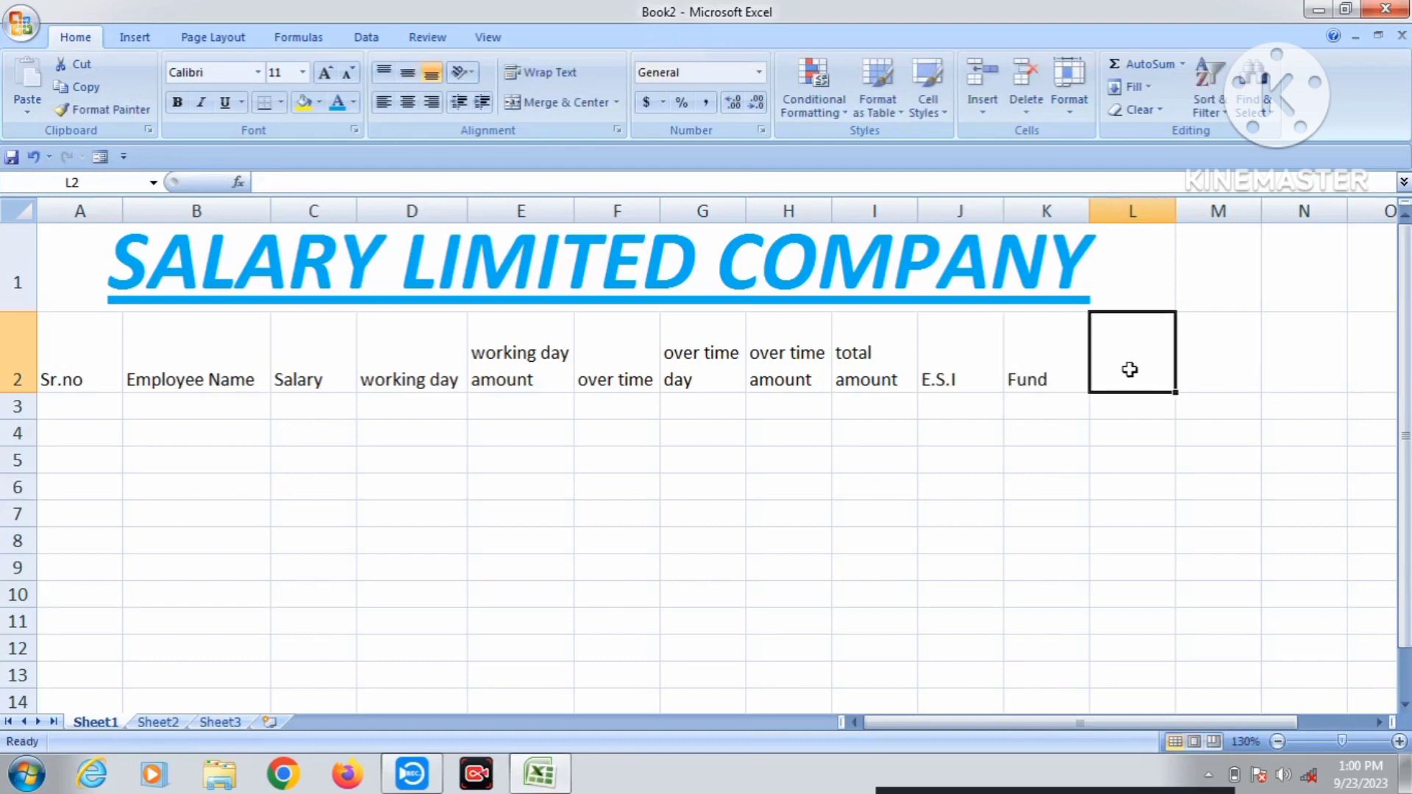
{"action": "type", "text": "Go"}
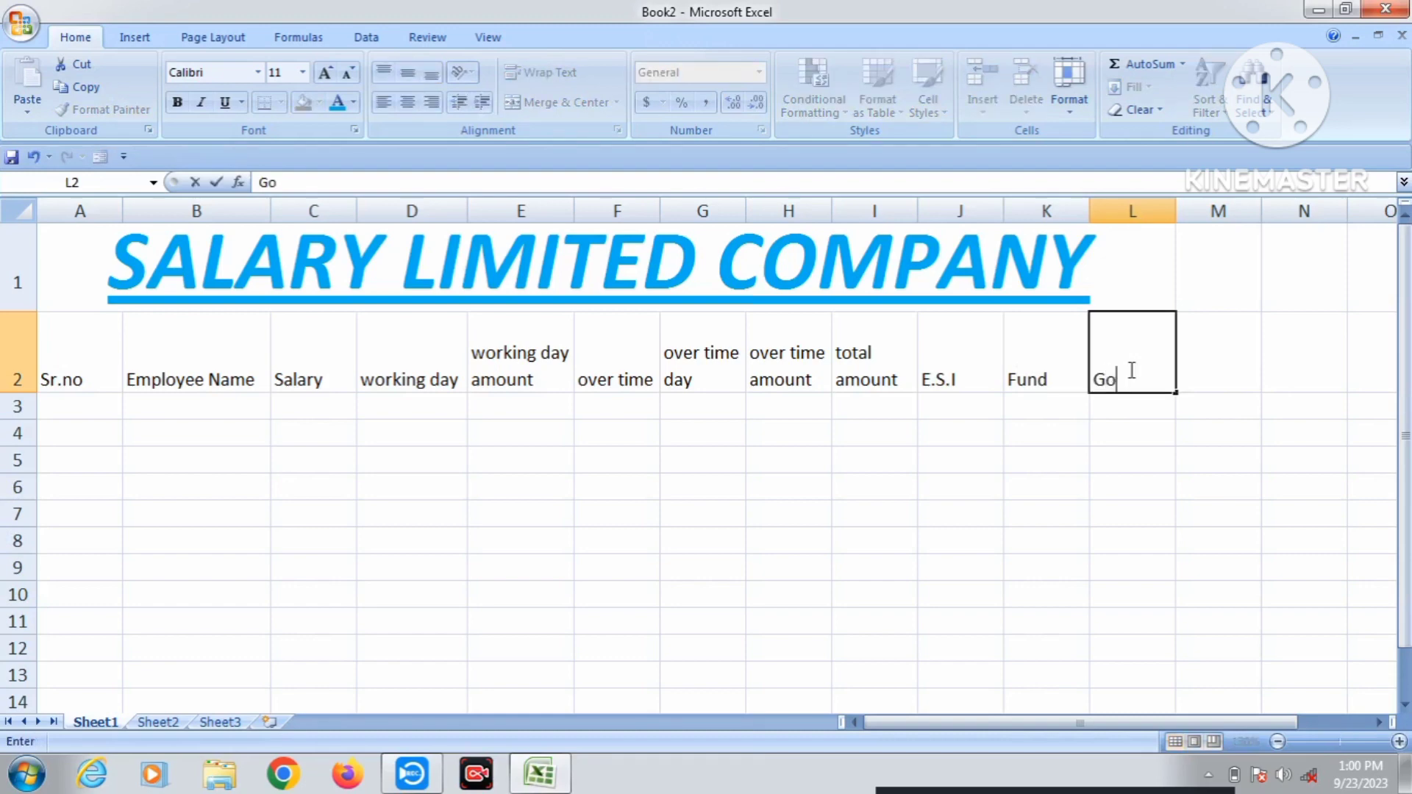
{"action": "key", "text": "BackSpace"}
{"action": "type", "text": "ross Total"}
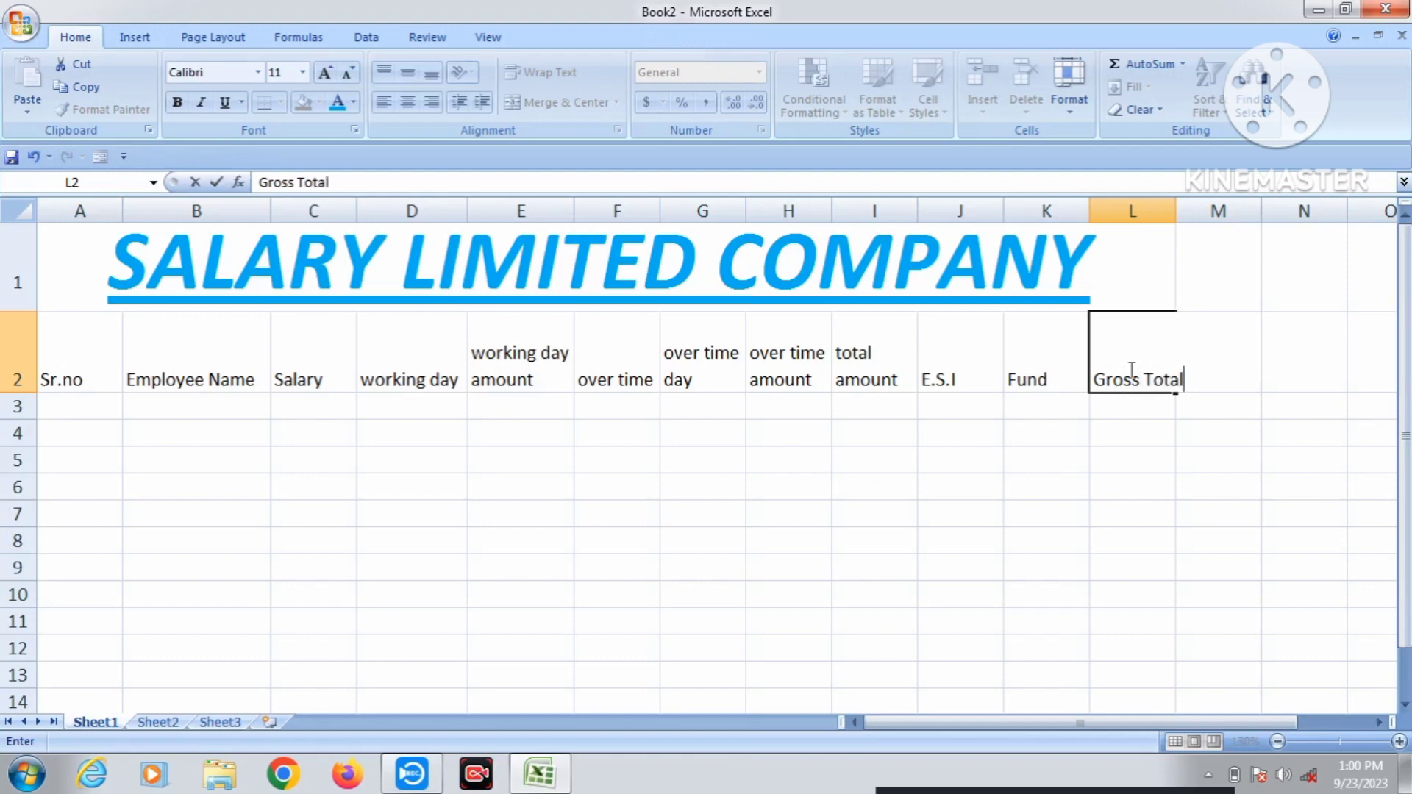
{"action": "left_click", "coordinate": [1183, 559]}
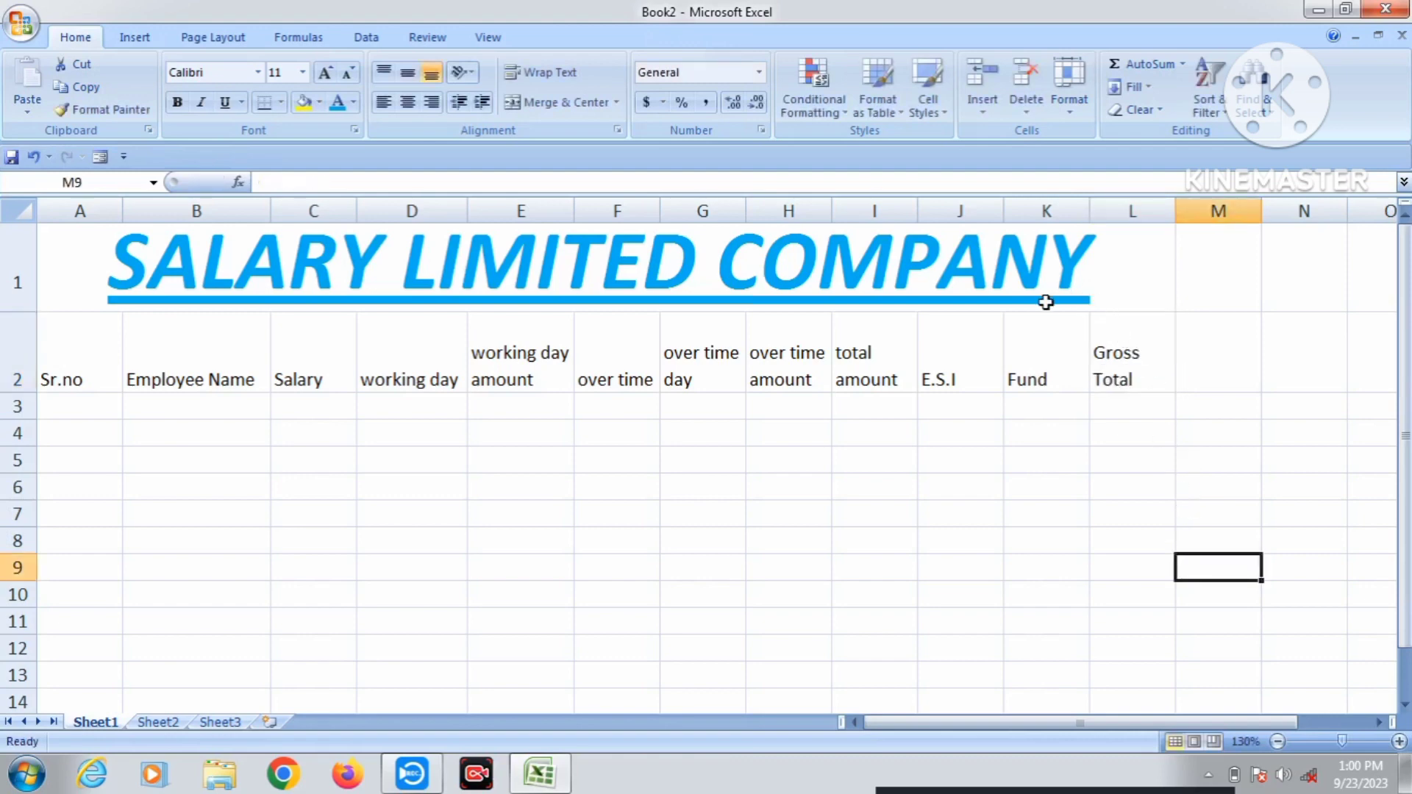
{"action": "left_click", "coordinate": [1056, 264]}
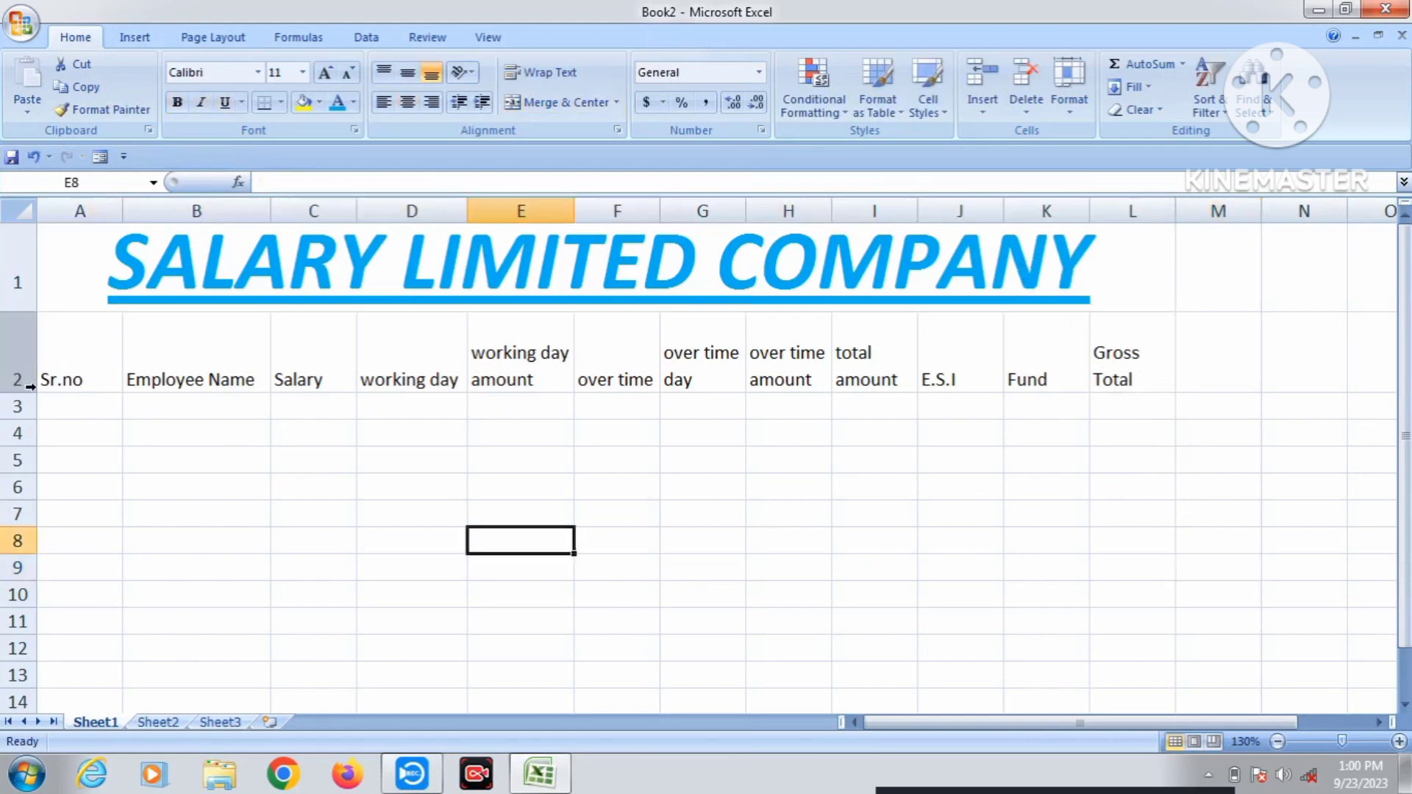
- Center the cells A2:L3 both vertically and horizontally and increase their font size to 12
{"action": "left_click_drag", "start_coordinate": [69, 350], "coordinate": [1098, 410]}
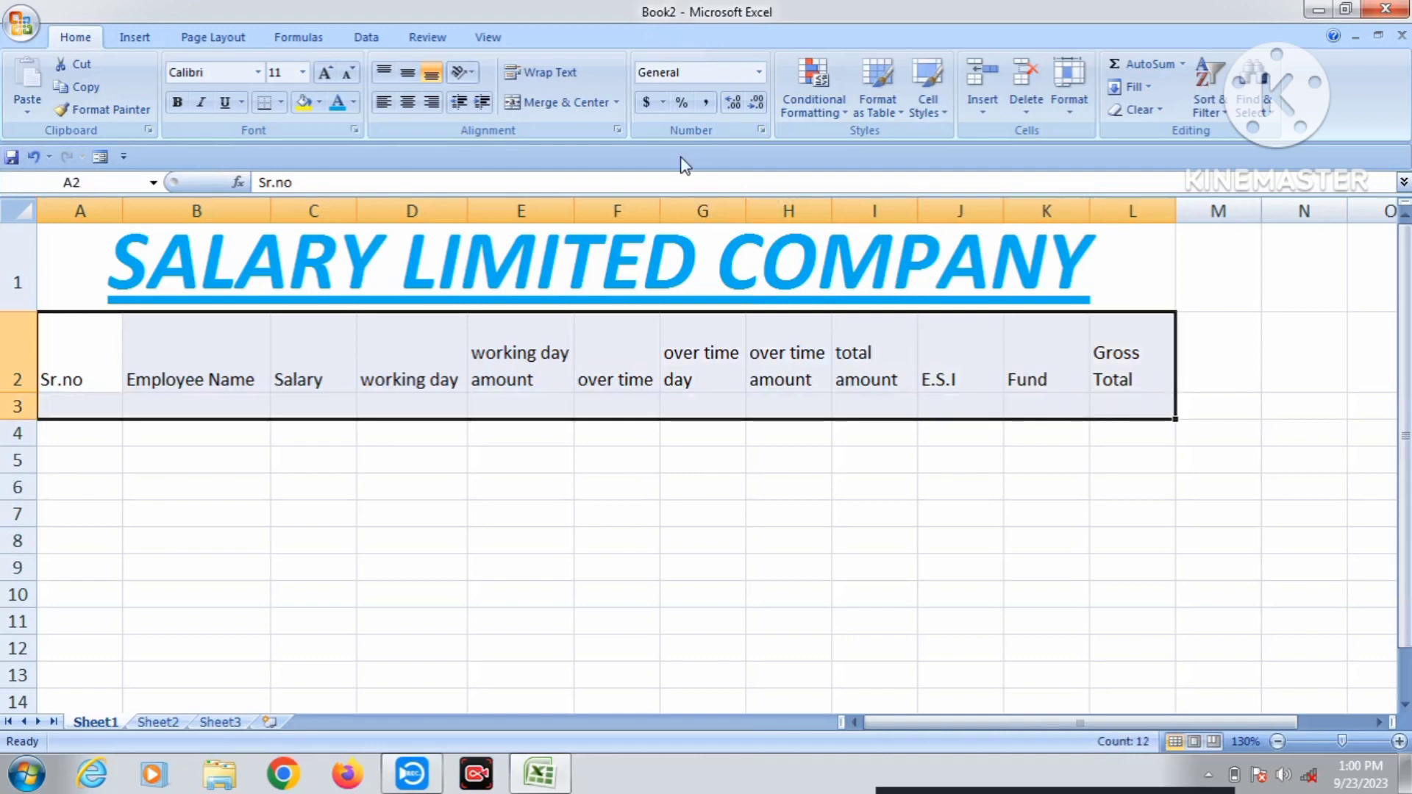
{"action": "left_click", "coordinate": [408, 72]}
{"action": "left_click", "coordinate": [409, 103]}
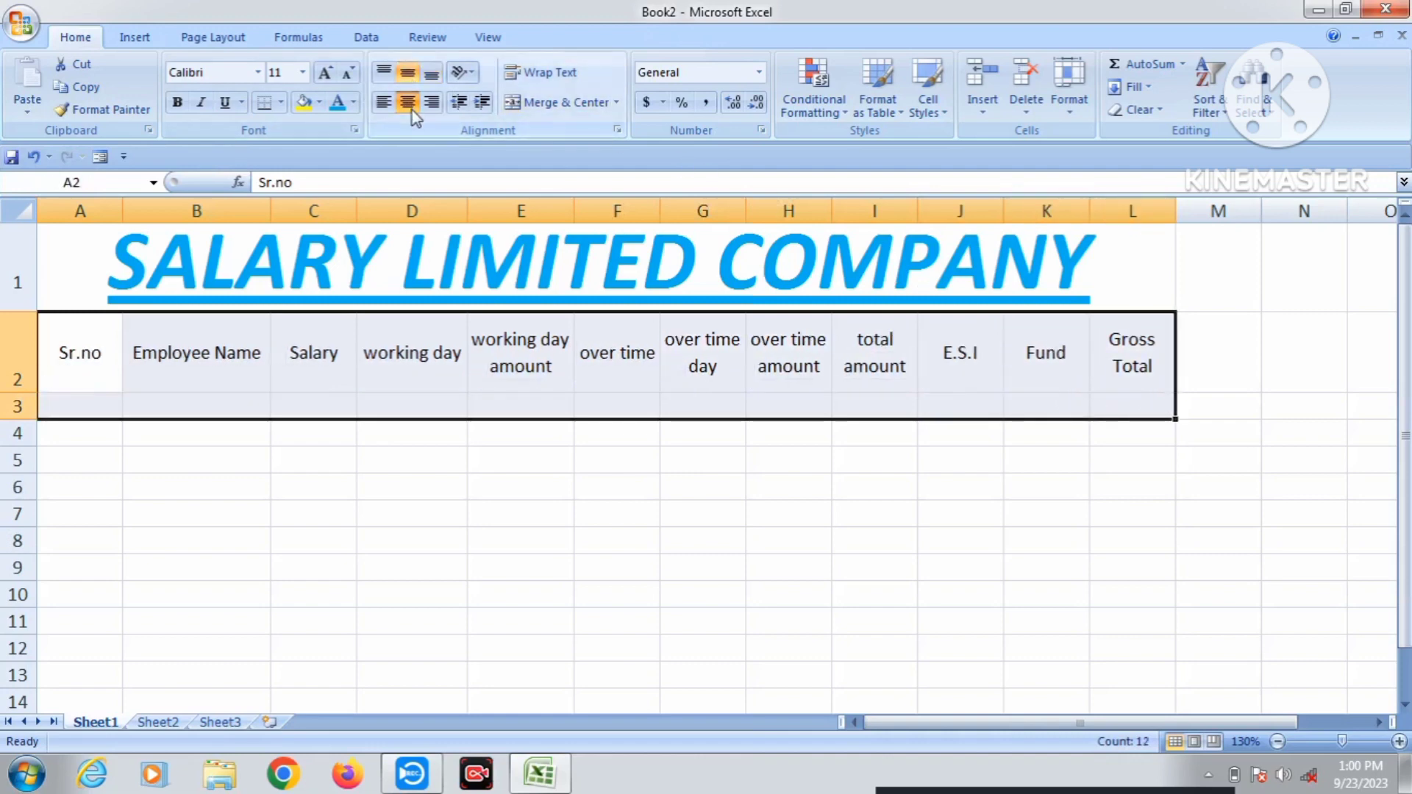
{"action": "left_click", "coordinate": [325, 74]}
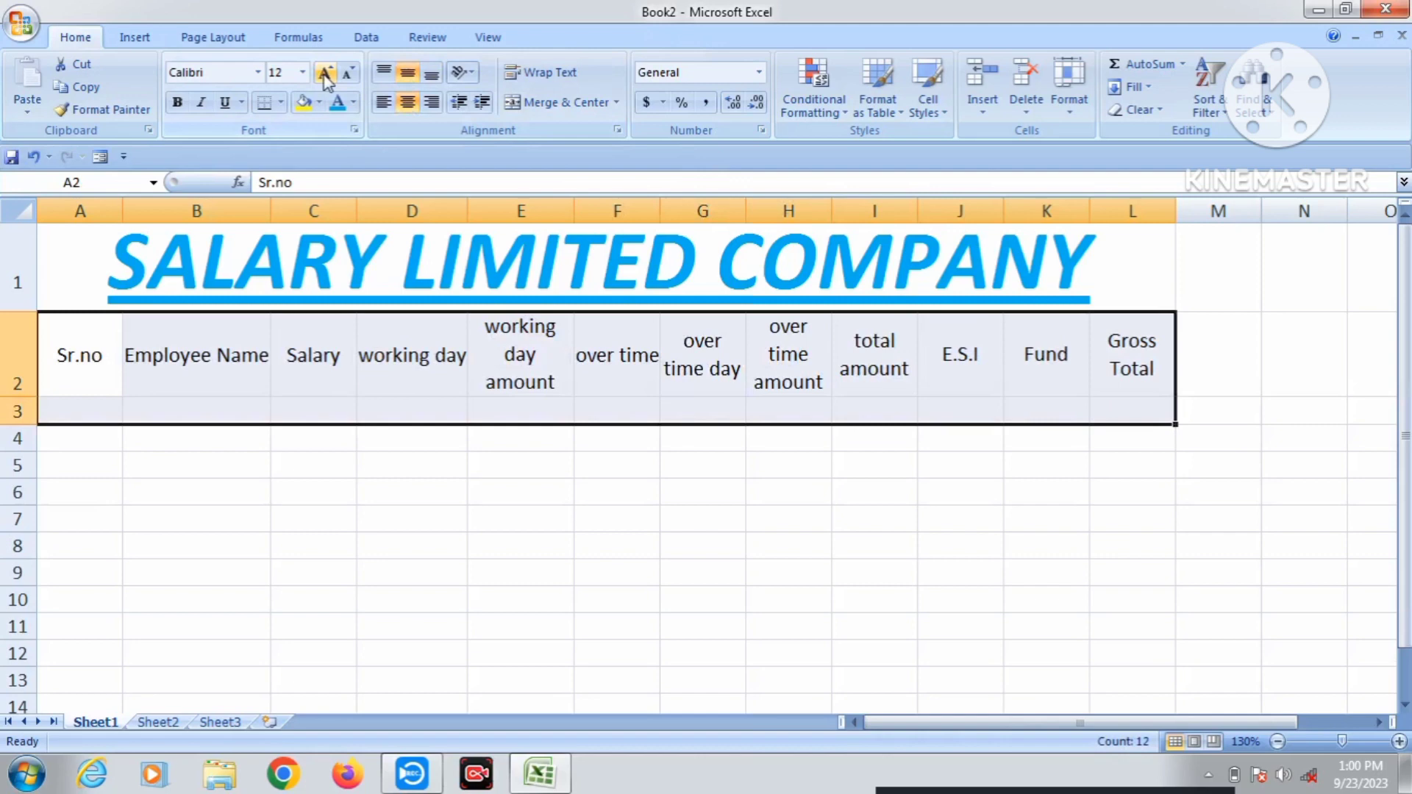
{"action": "left_click", "coordinate": [715, 474]}
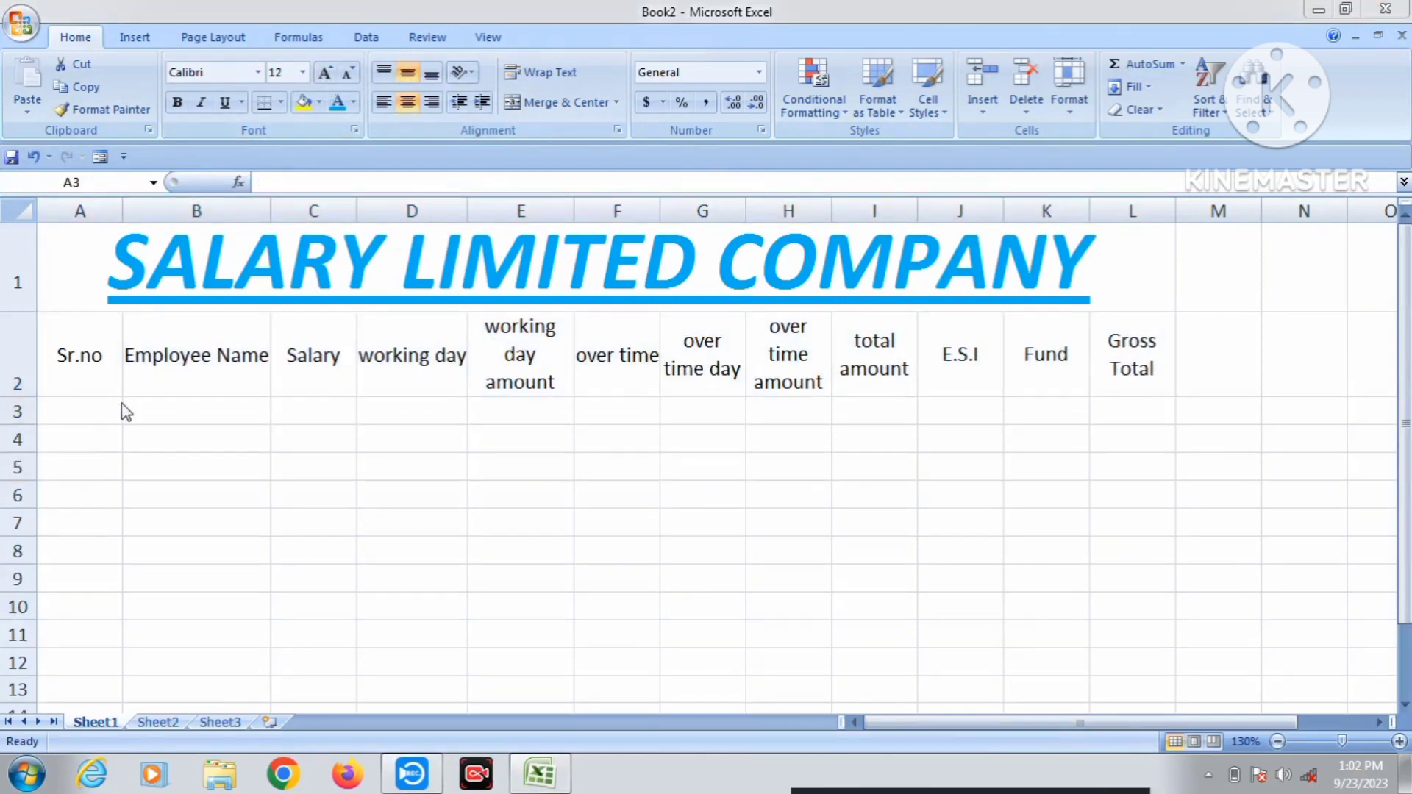
- Number the Sr.no column from 1 to 10 starting in cell A3, using a fill series in columns with stop value 10
{"action": "left_click", "coordinate": [91, 415]}
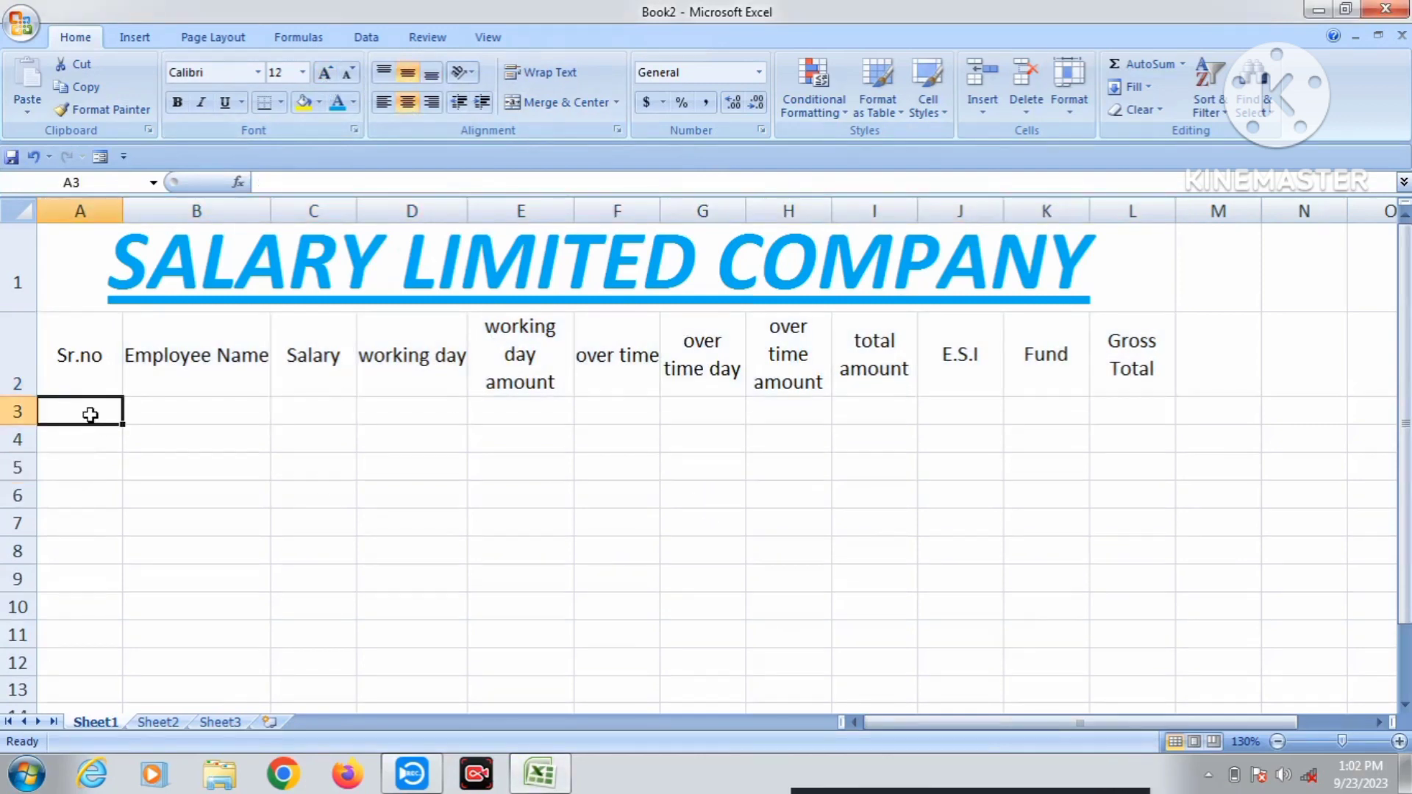
{"action": "type", "text": "1"}
{"action": "key", "text": "Return"}
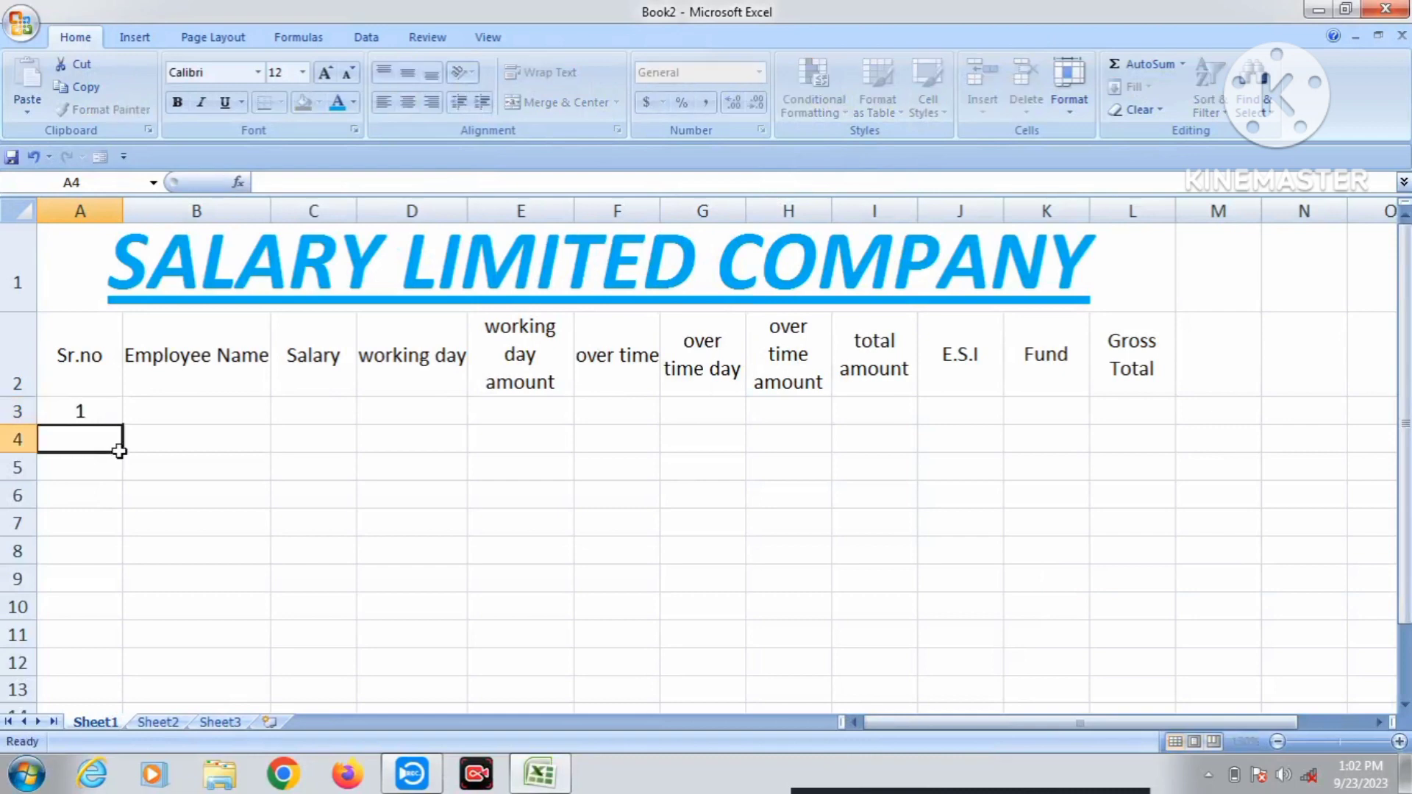
{"action": "left_click", "coordinate": [111, 415]}
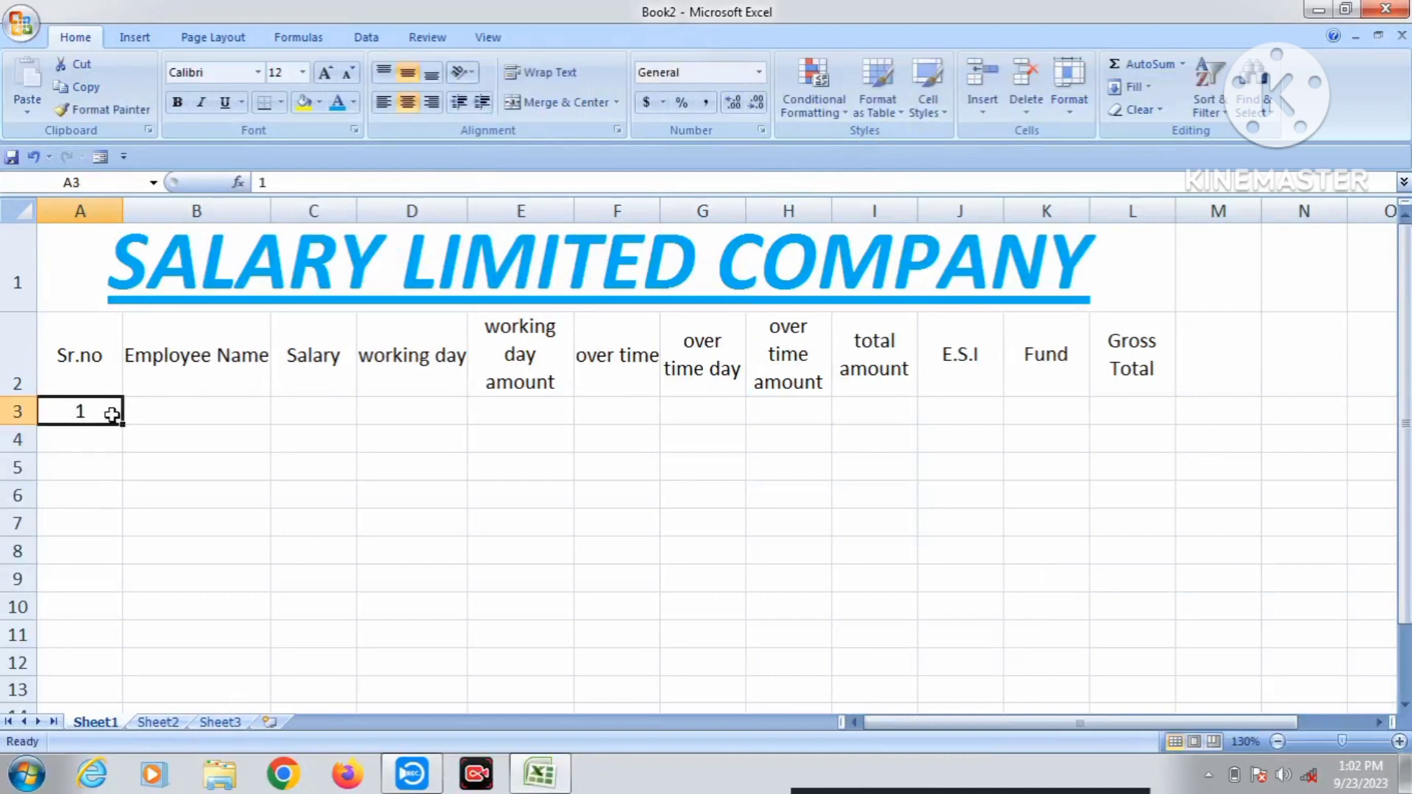
{"action": "left_click", "coordinate": [1131, 87]}
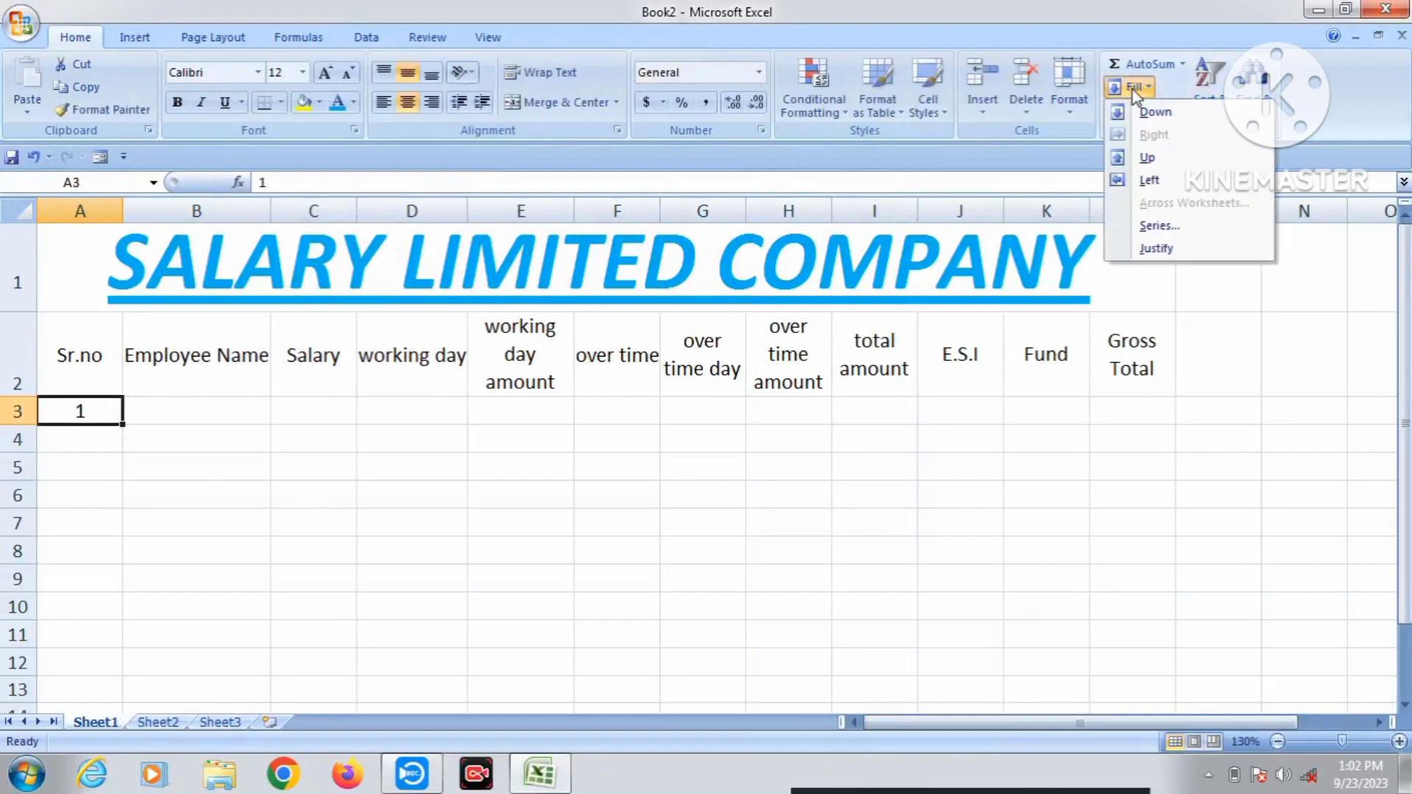
{"action": "left_click", "coordinate": [1168, 225]}
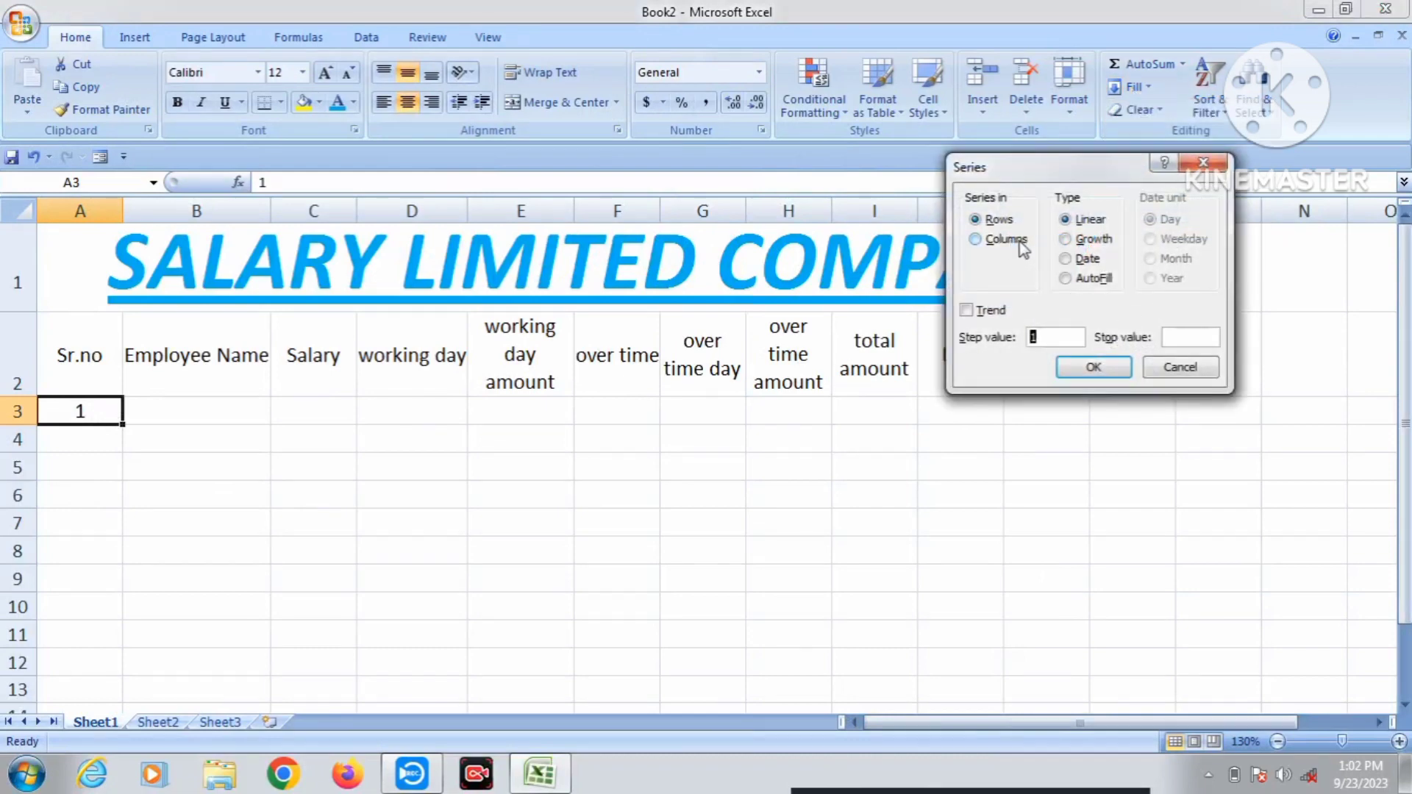
{"action": "left_click", "coordinate": [1021, 243]}
{"action": "left_click", "coordinate": [1185, 334]}
{"action": "type", "text": "10"}
{"action": "key", "text": "Return"}
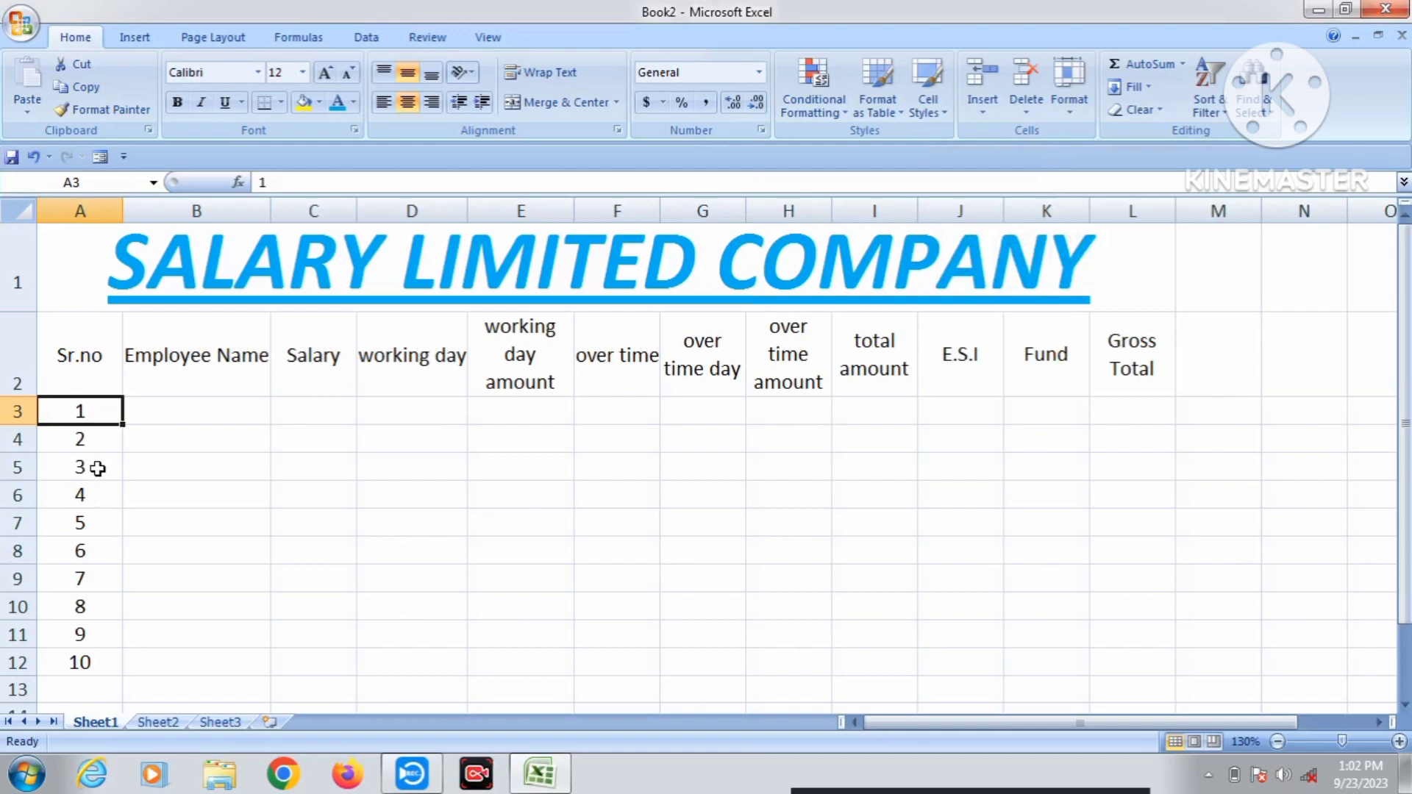
- Enter the full names of the first two employees in cells B3 and B4
{"action": "left_click", "coordinate": [193, 413]}
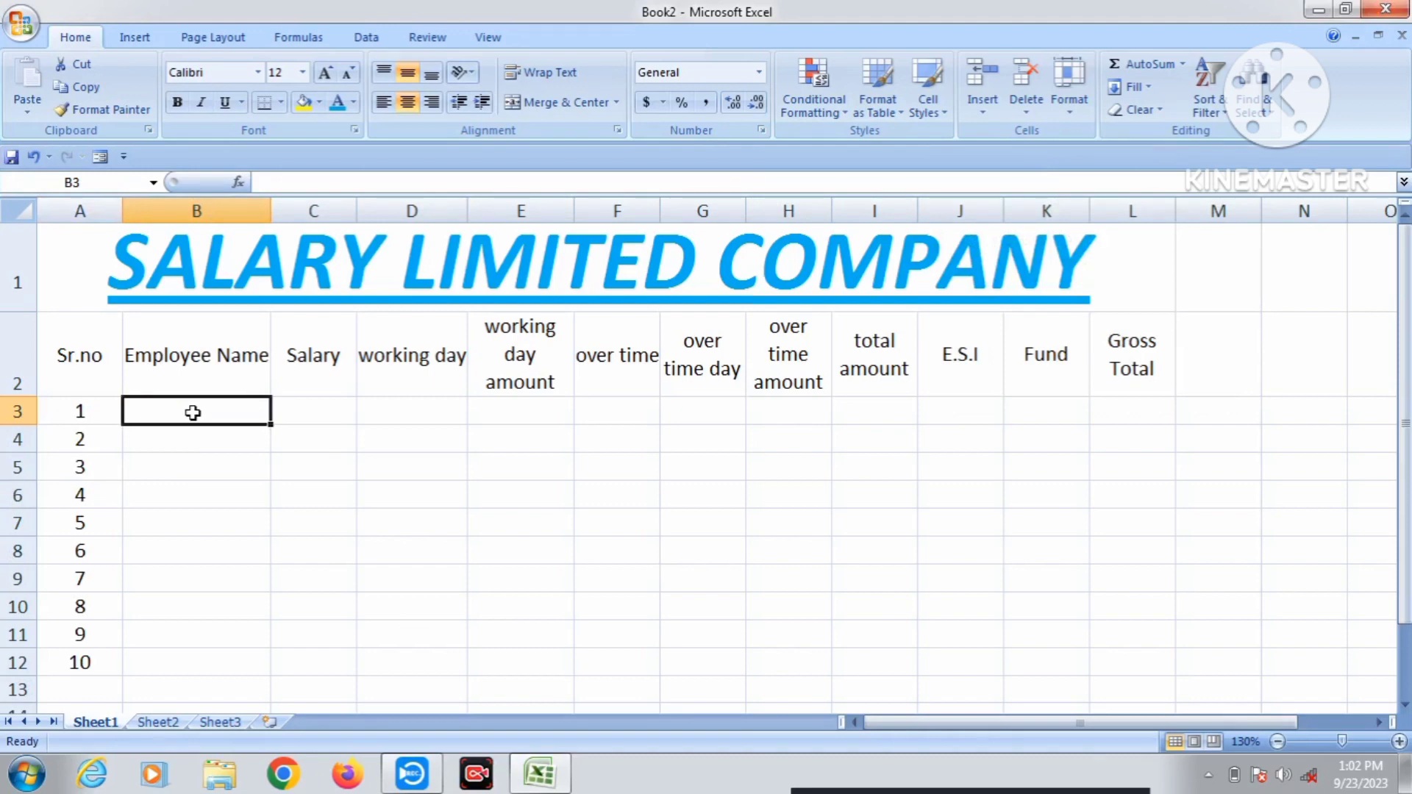
{"action": "type", "text": "Neha yad"}
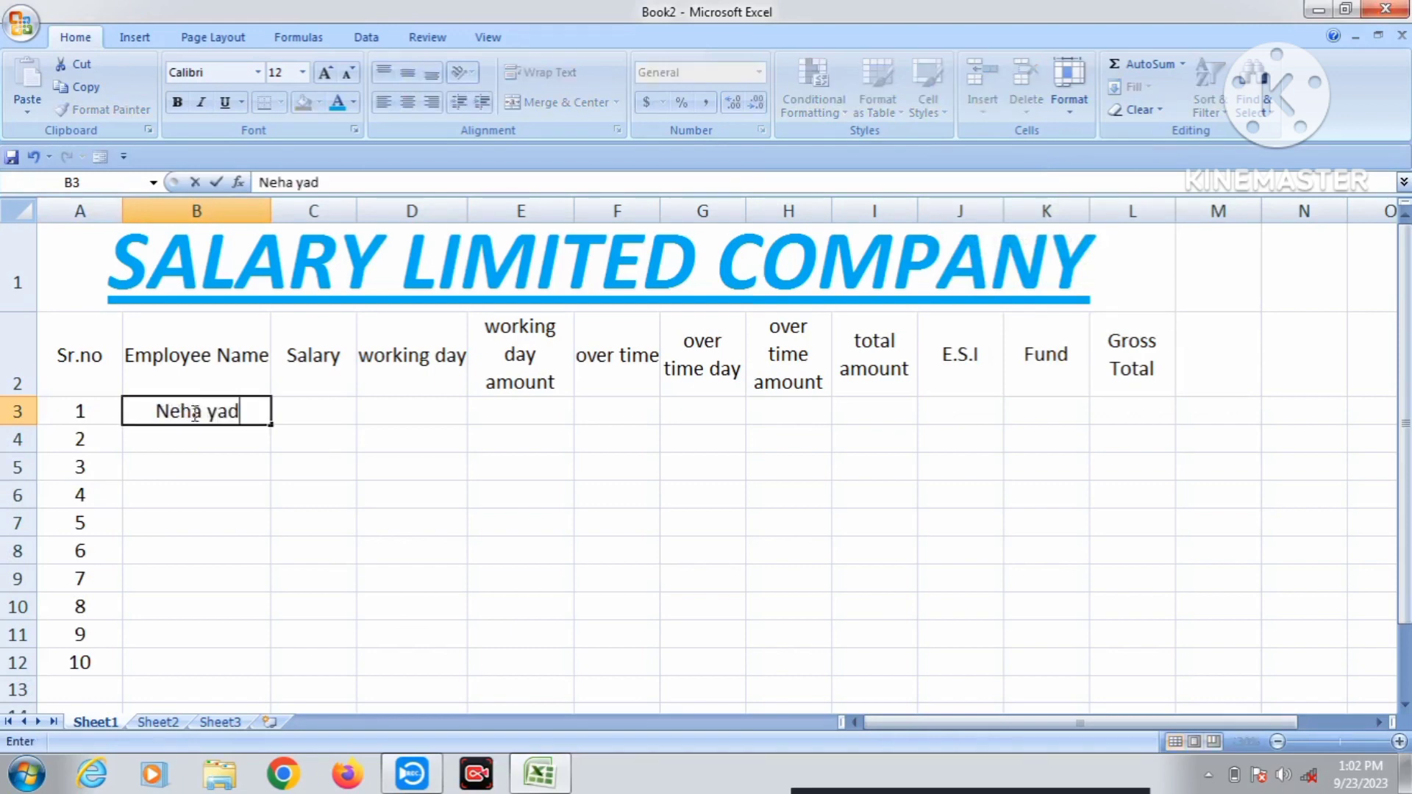
{"action": "type", "text": "av"}
{"action": "key", "text": "Return"}
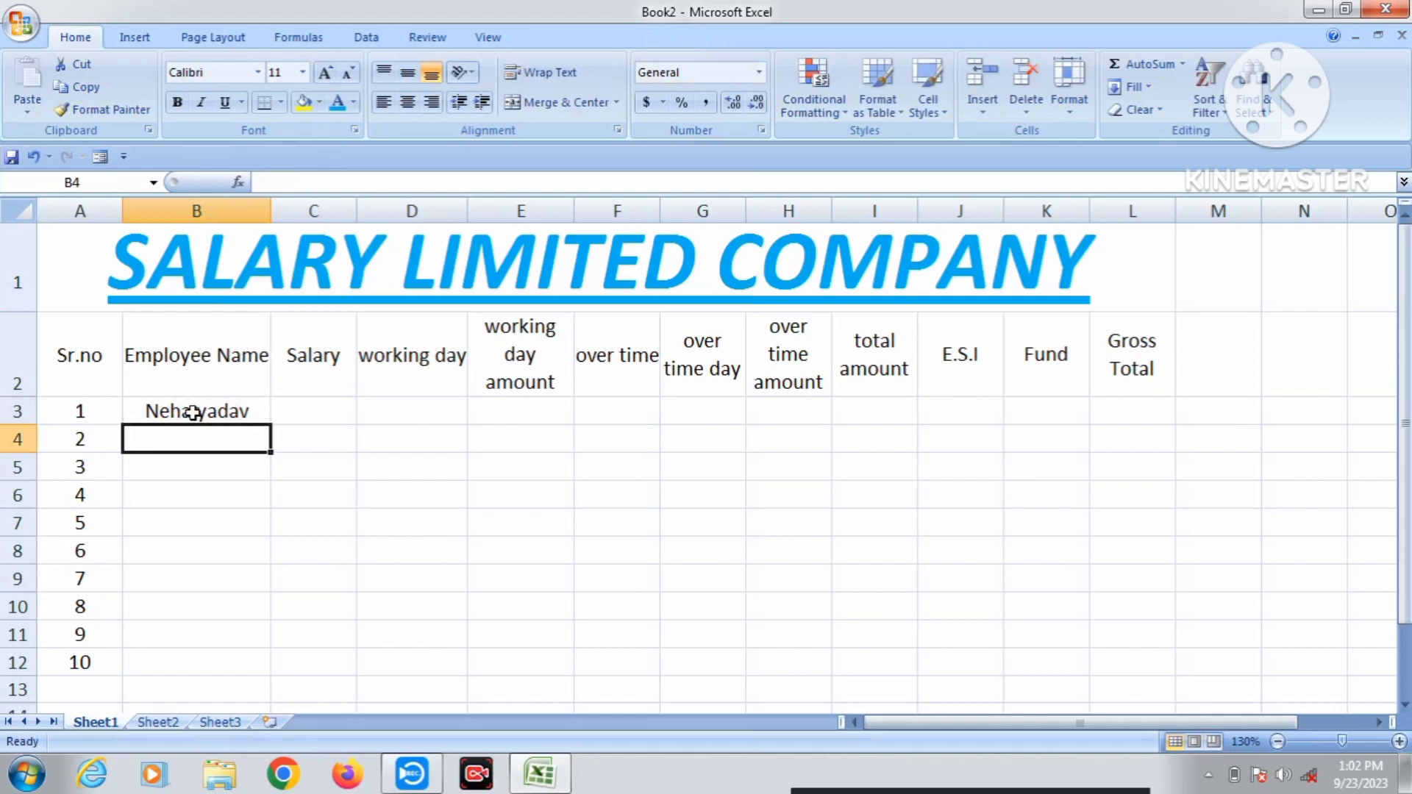
{"action": "type", "text": "n"}
{"action": "key", "text": "BackSpace"}
{"action": "key", "text": "BackSpace"}
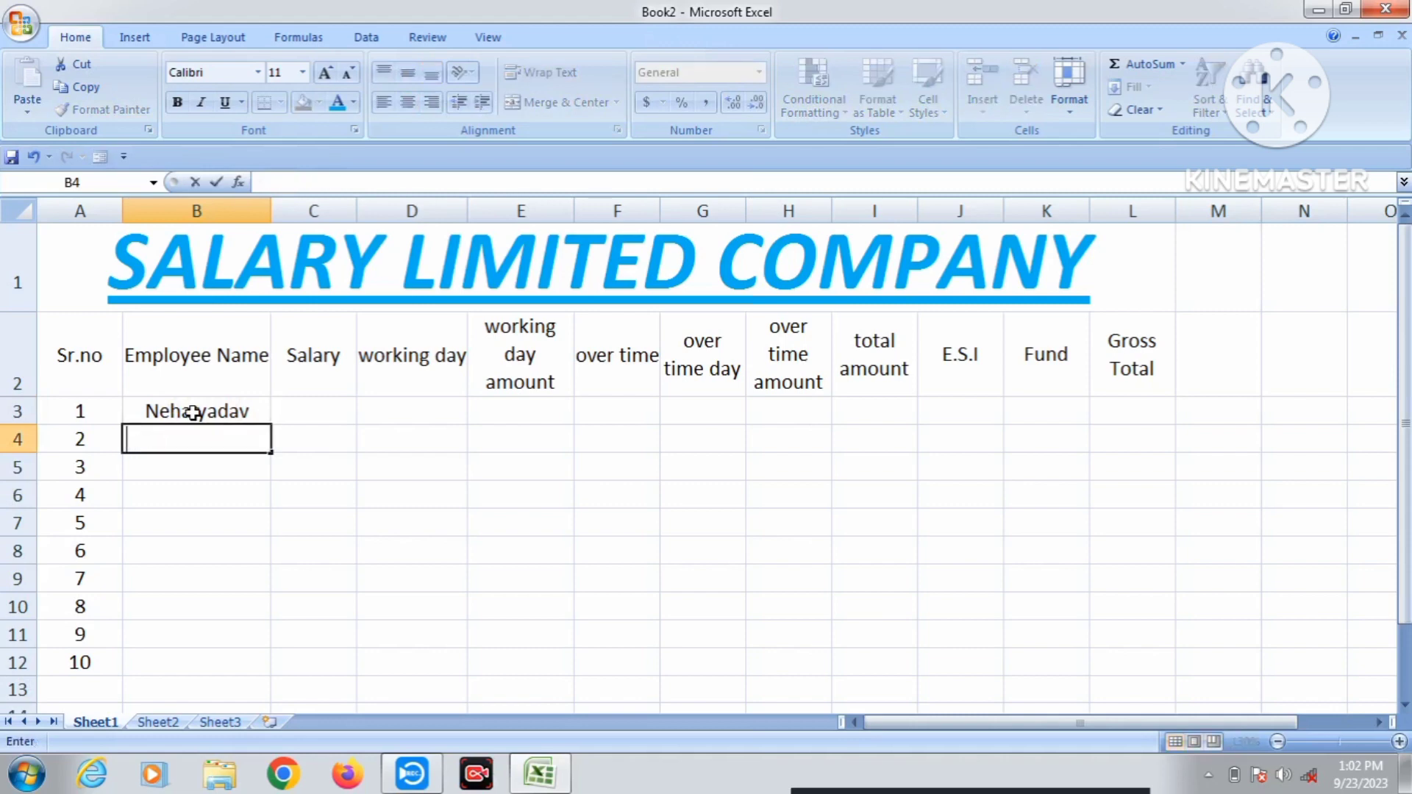
{"action": "type", "text": "Nilu raj"}
{"action": "key", "text": "Return"}
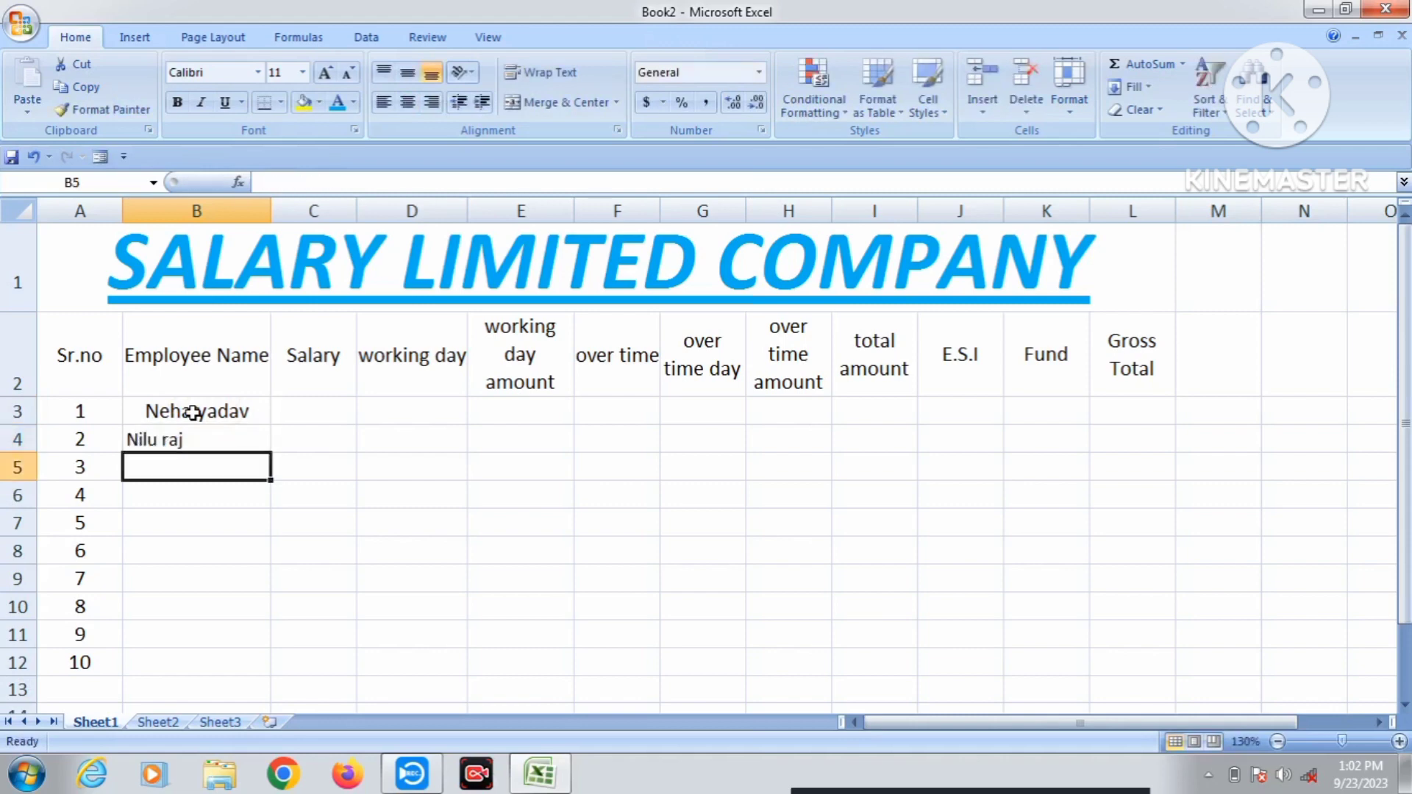
- Center the cells B3:L12 both vertically and horizontally and increase their font size to 14
{"action": "left_click", "coordinate": [214, 439]}
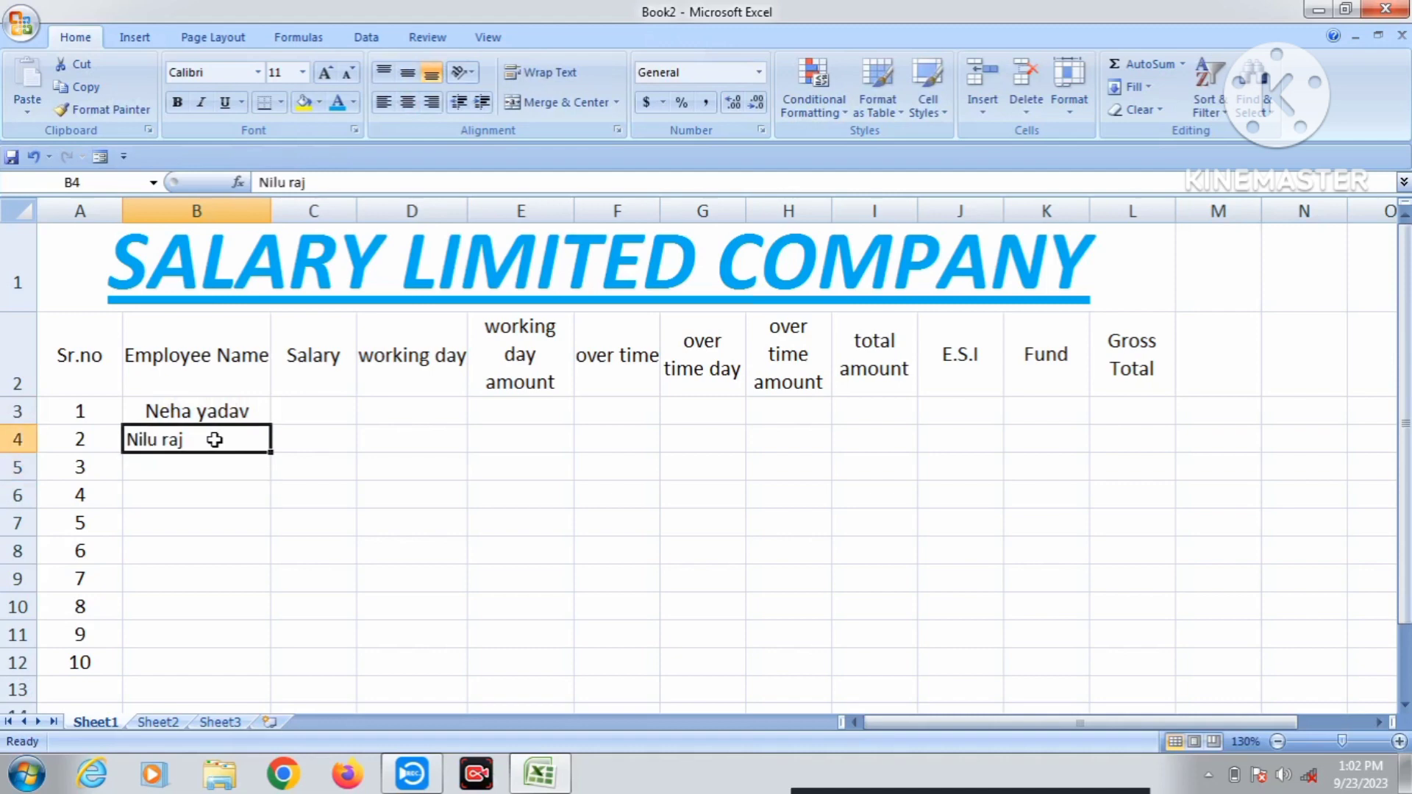
{"action": "left_click", "coordinate": [332, 411]}
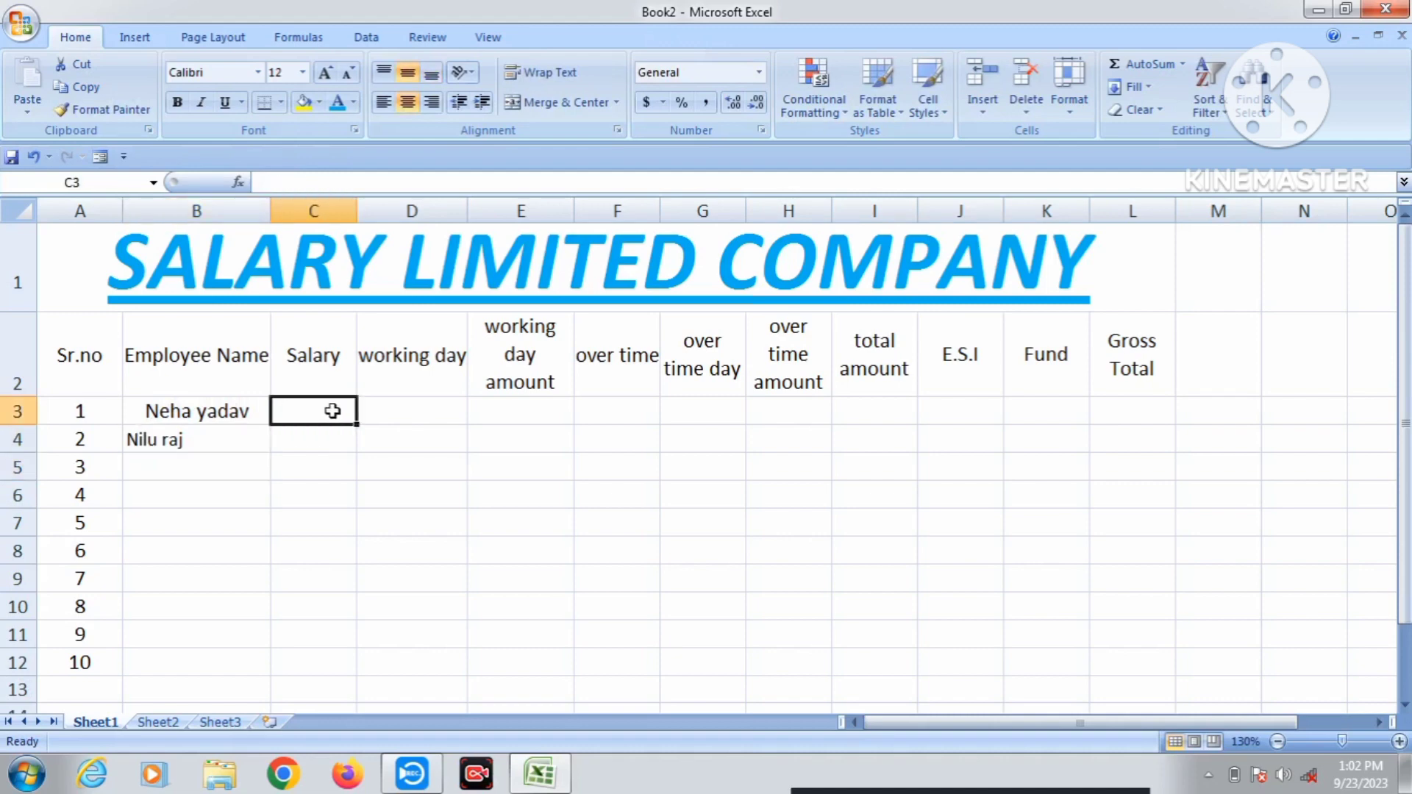
{"action": "left_click", "coordinate": [374, 521]}
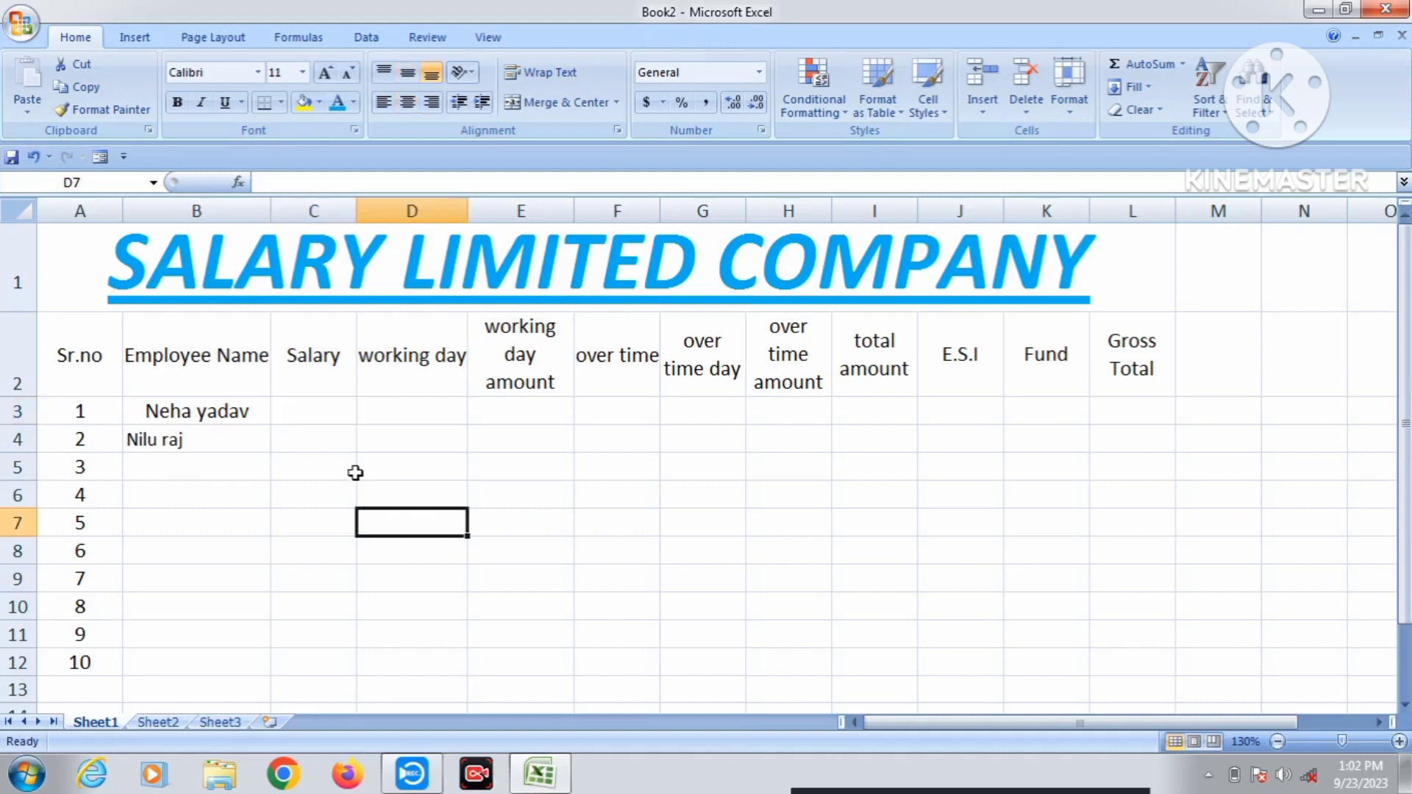
{"action": "left_click_drag", "start_coordinate": [158, 407], "coordinate": [1131, 654]}
{"action": "left_click", "coordinate": [408, 74]}
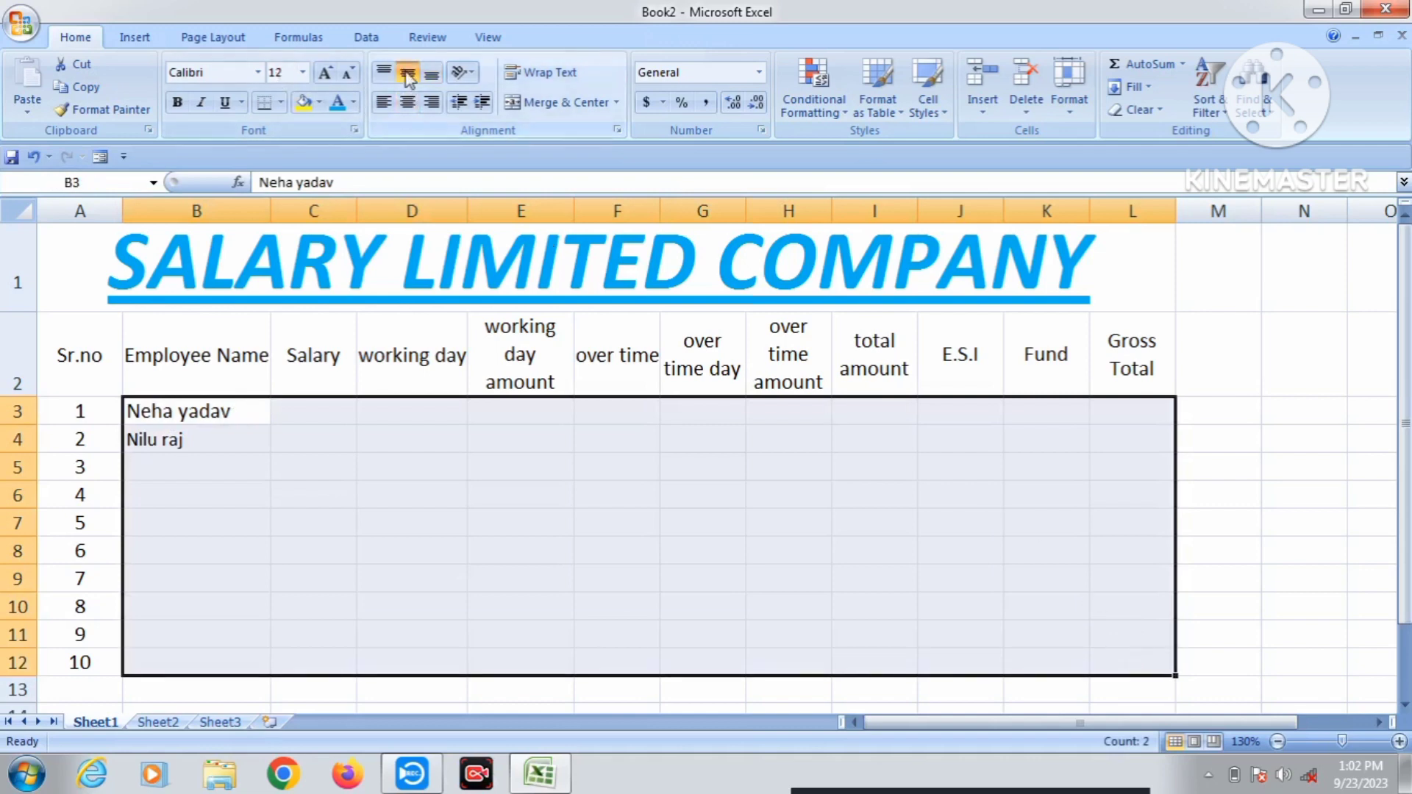
{"action": "left_click", "coordinate": [407, 102]}
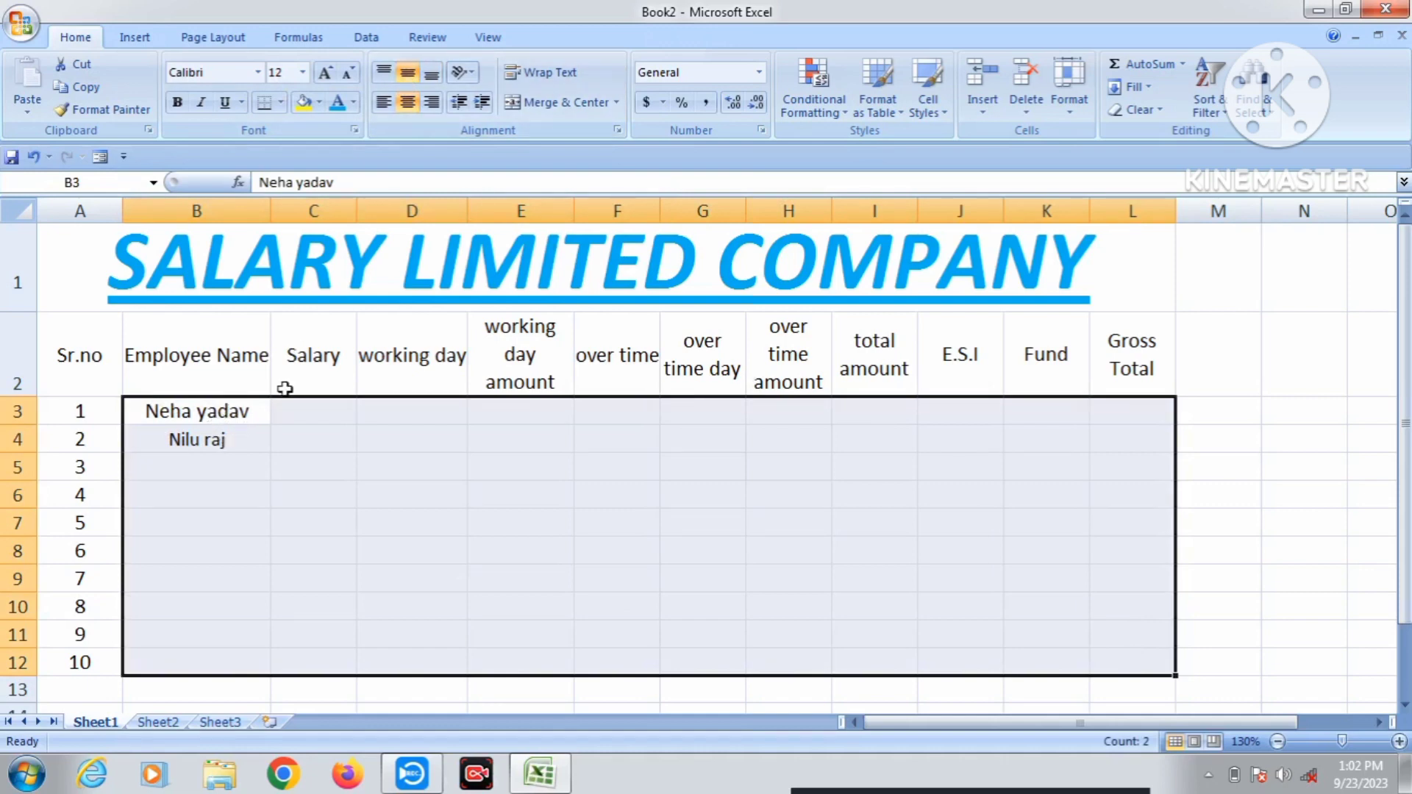
{"action": "left_click", "coordinate": [326, 75]}
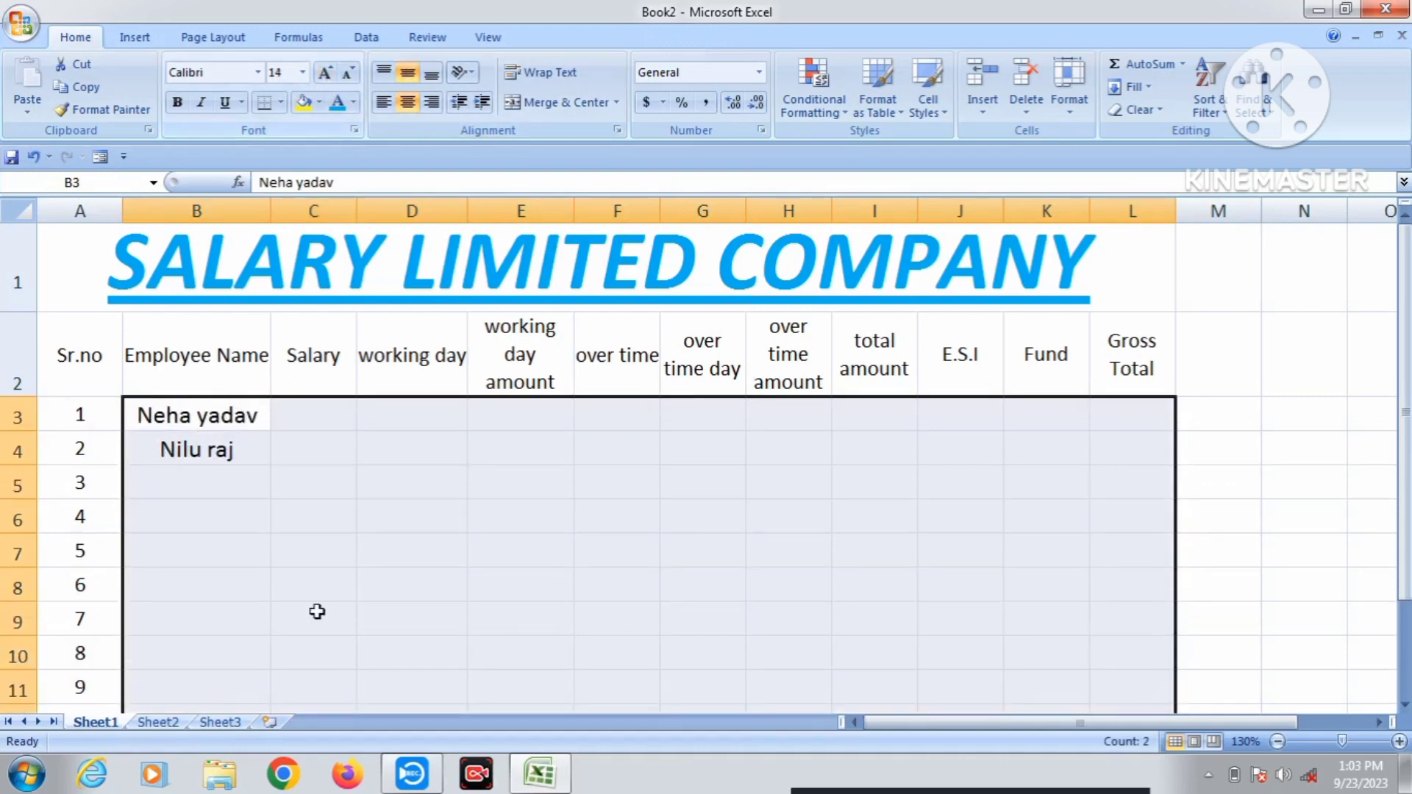
{"action": "left_click", "coordinate": [287, 582]}
- Capitalize the first letter of the second employee's surname in cell B4
{"action": "left_click", "coordinate": [208, 449]}
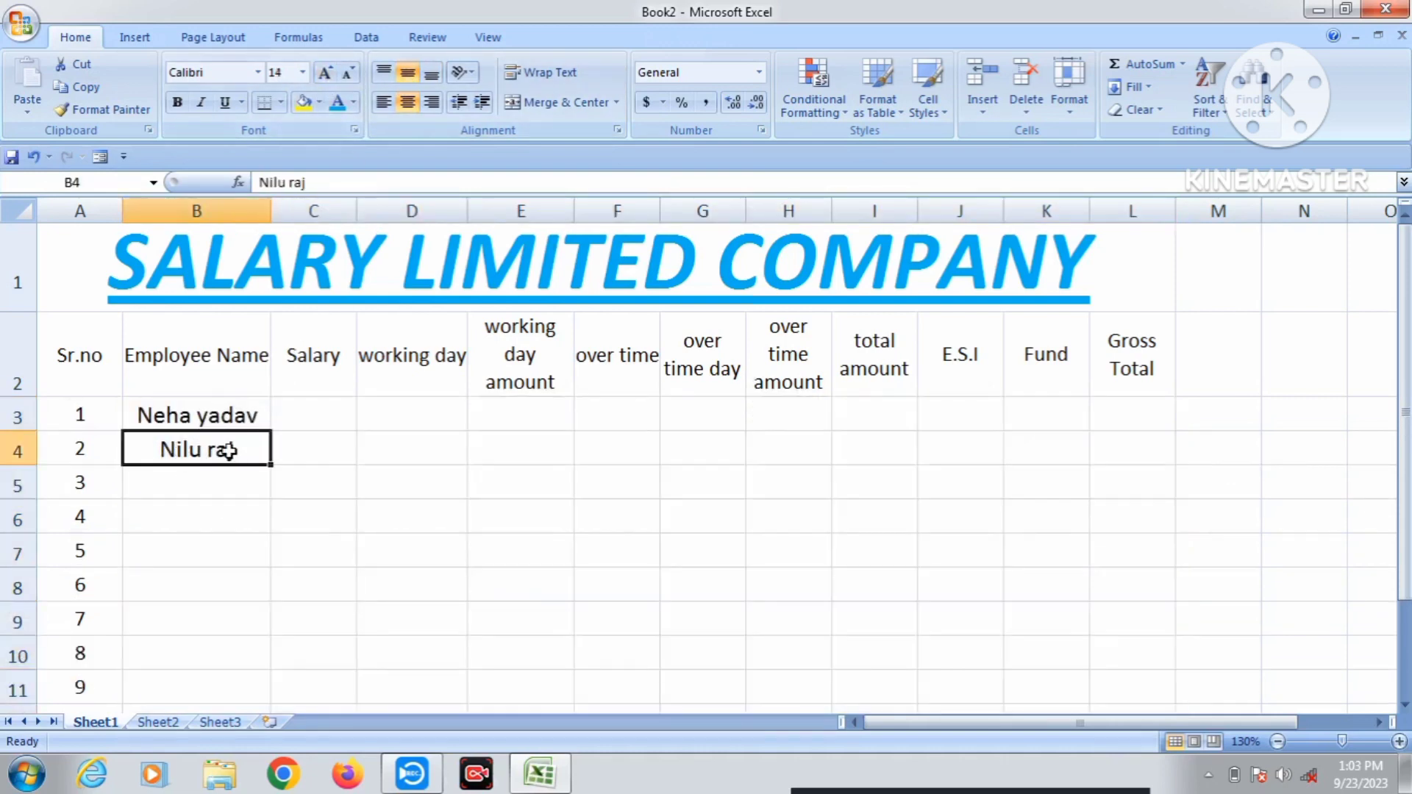
{"action": "double_click", "coordinate": [217, 450]}
{"action": "key", "text": "BackSpace"}
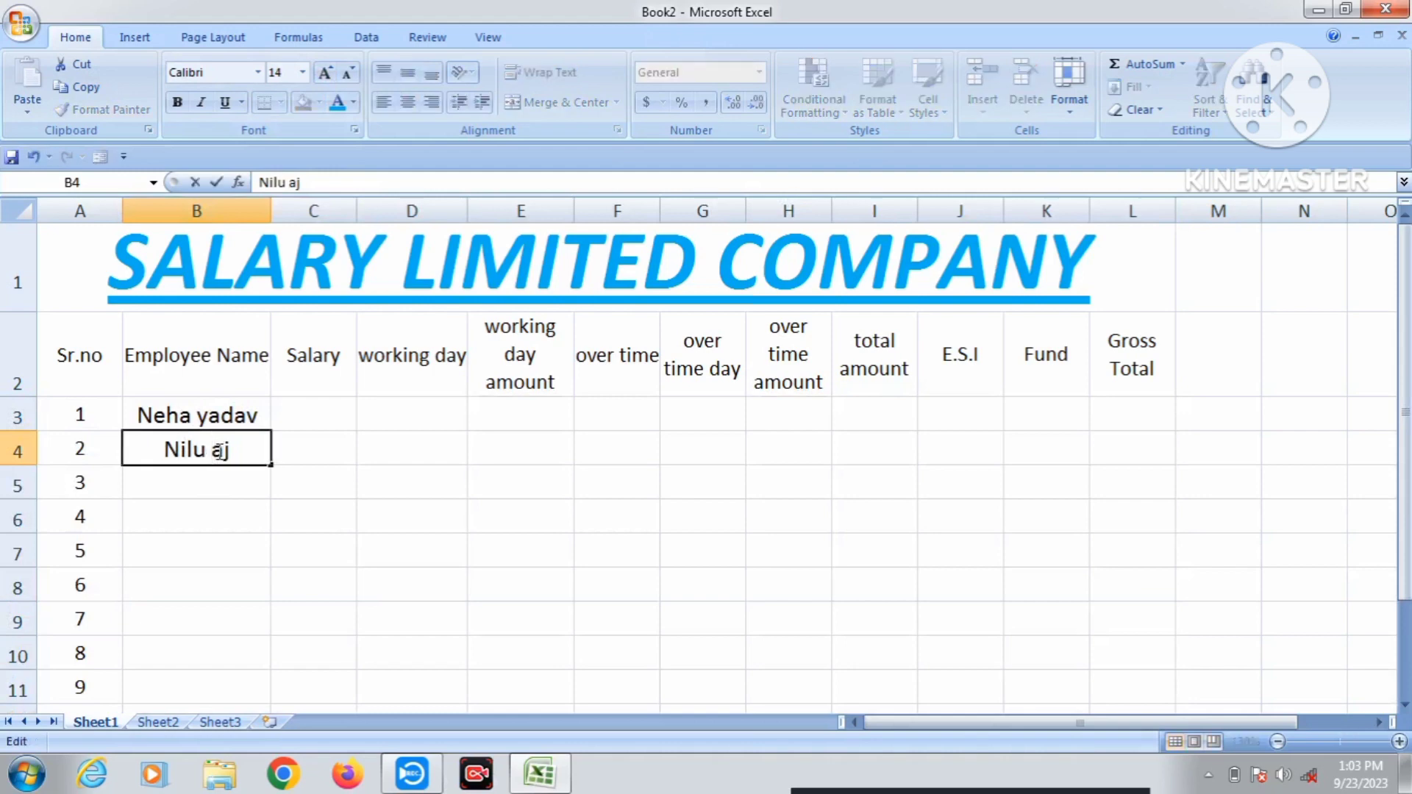
{"action": "type", "text": "R"}
{"action": "left_click", "coordinate": [319, 558]}
- Enter 15000 as the first employee's salary in cell C3
{"action": "left_click", "coordinate": [332, 414]}
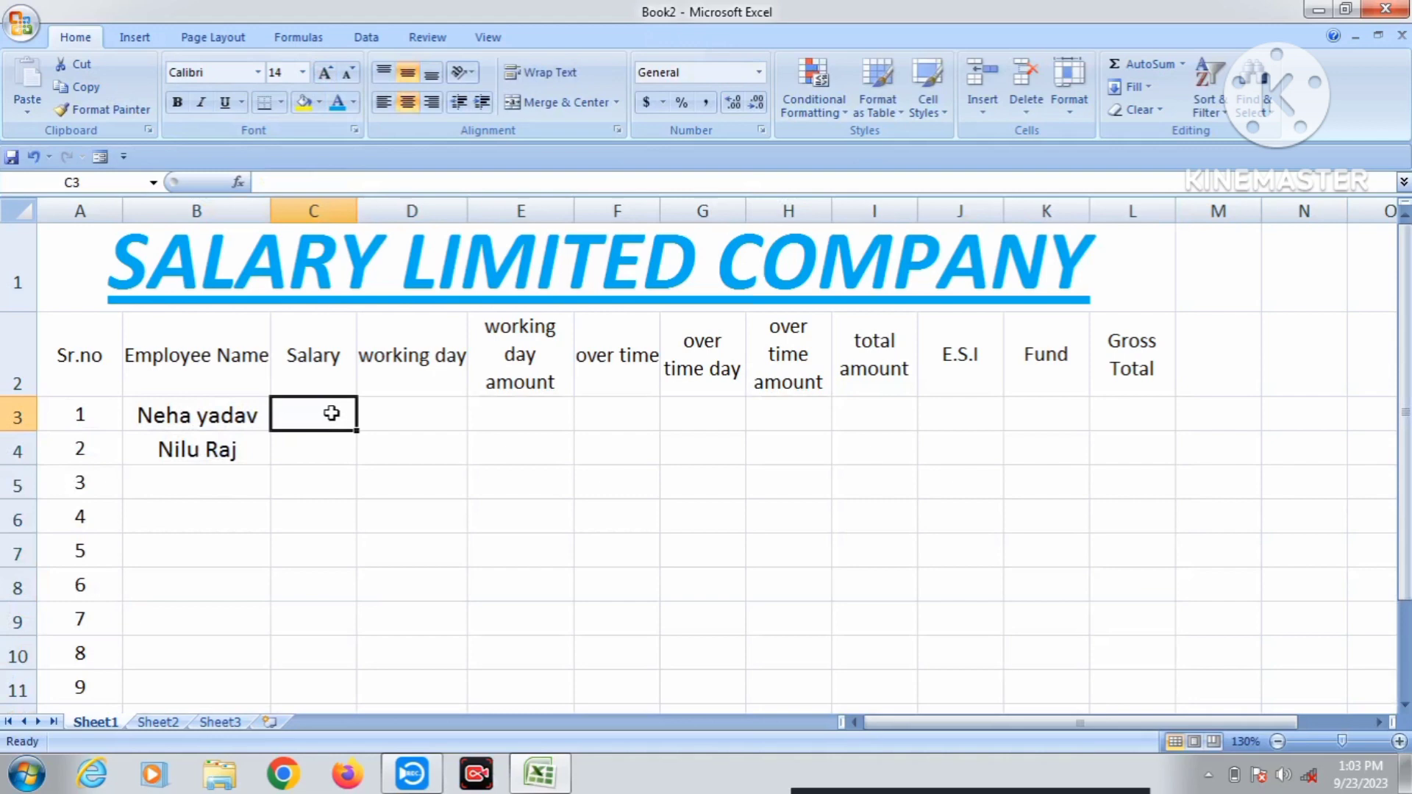
{"action": "type", "text": "15000"}
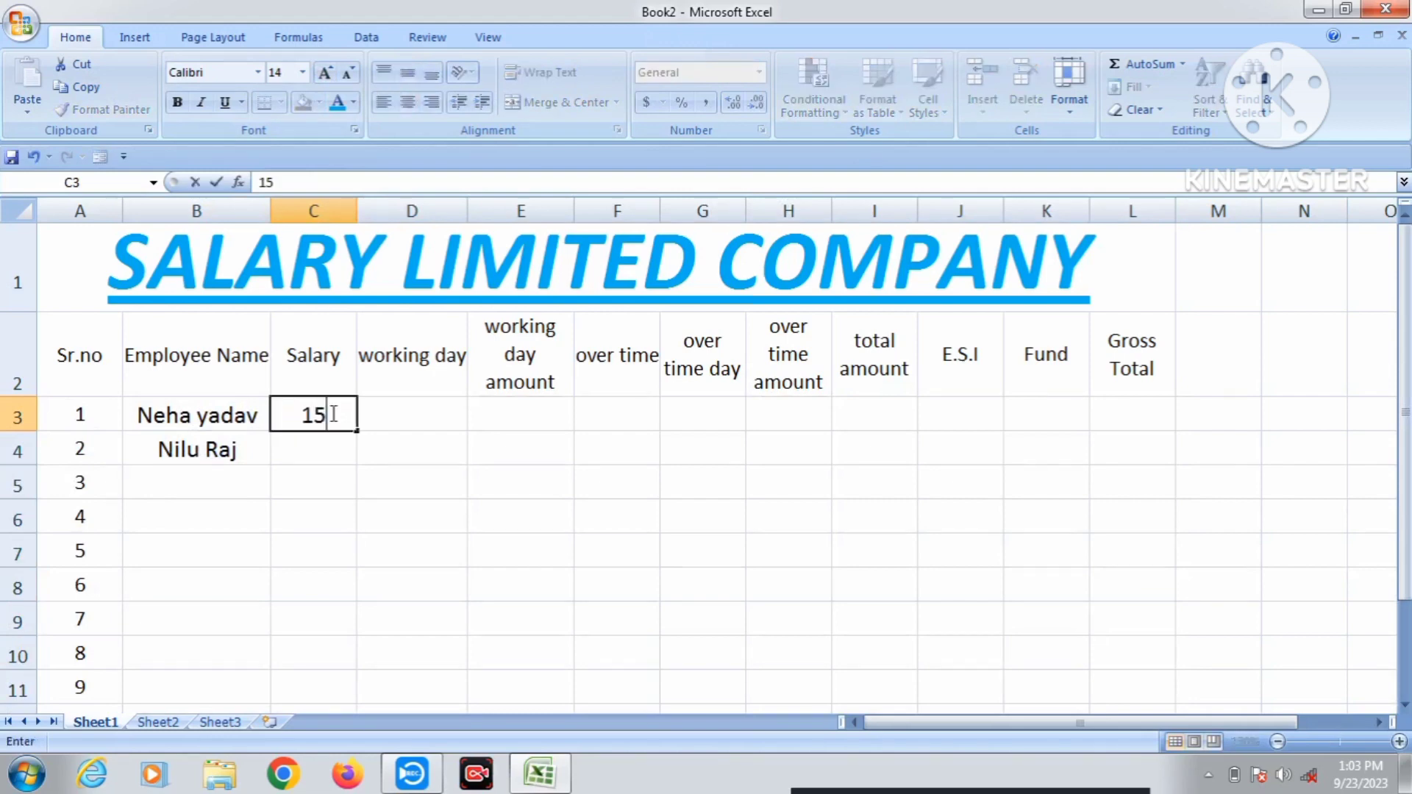
{"action": "left_click", "coordinate": [432, 468]}
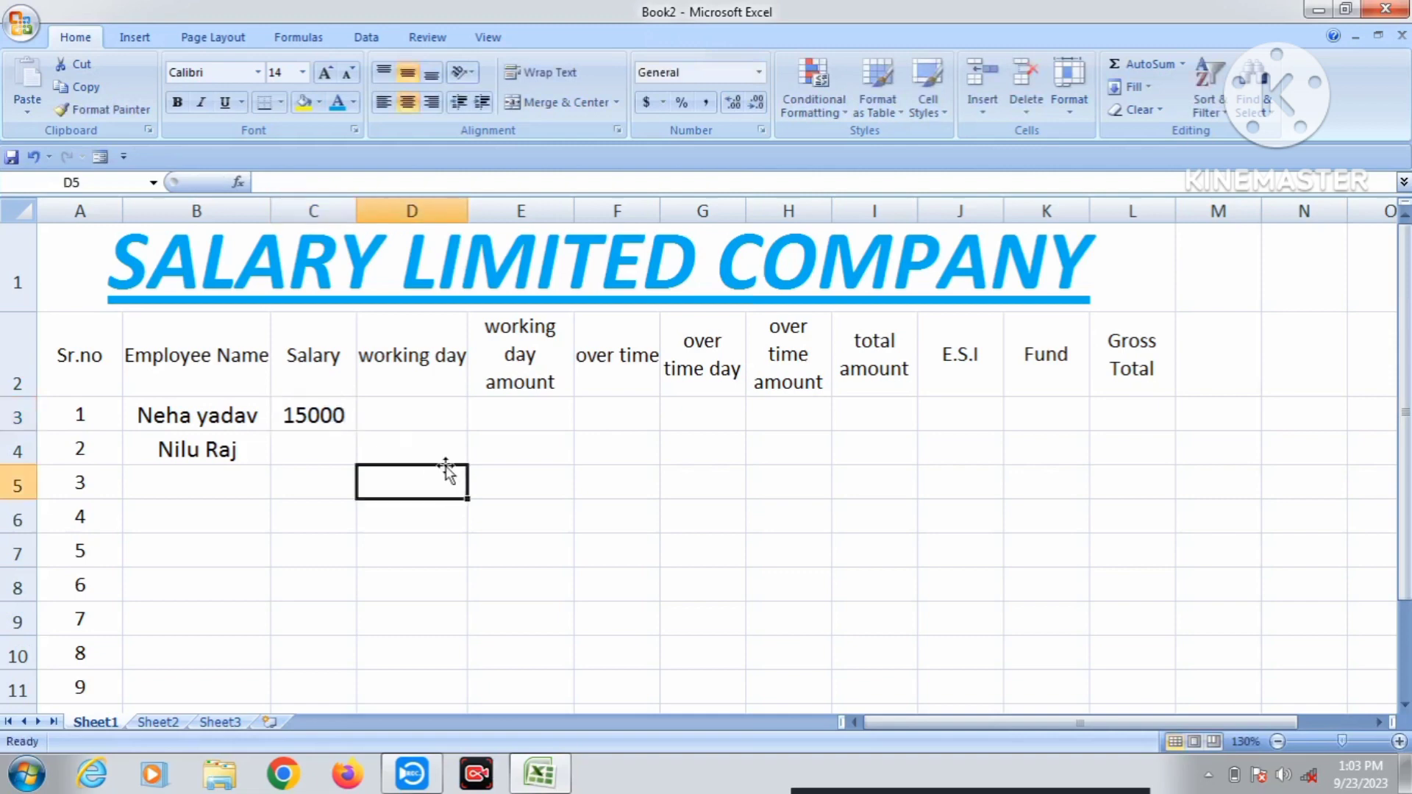
- Narrow column C slightly and enter 20 as the first employee's working days in cell D3
{"action": "left_click", "coordinate": [447, 413]}
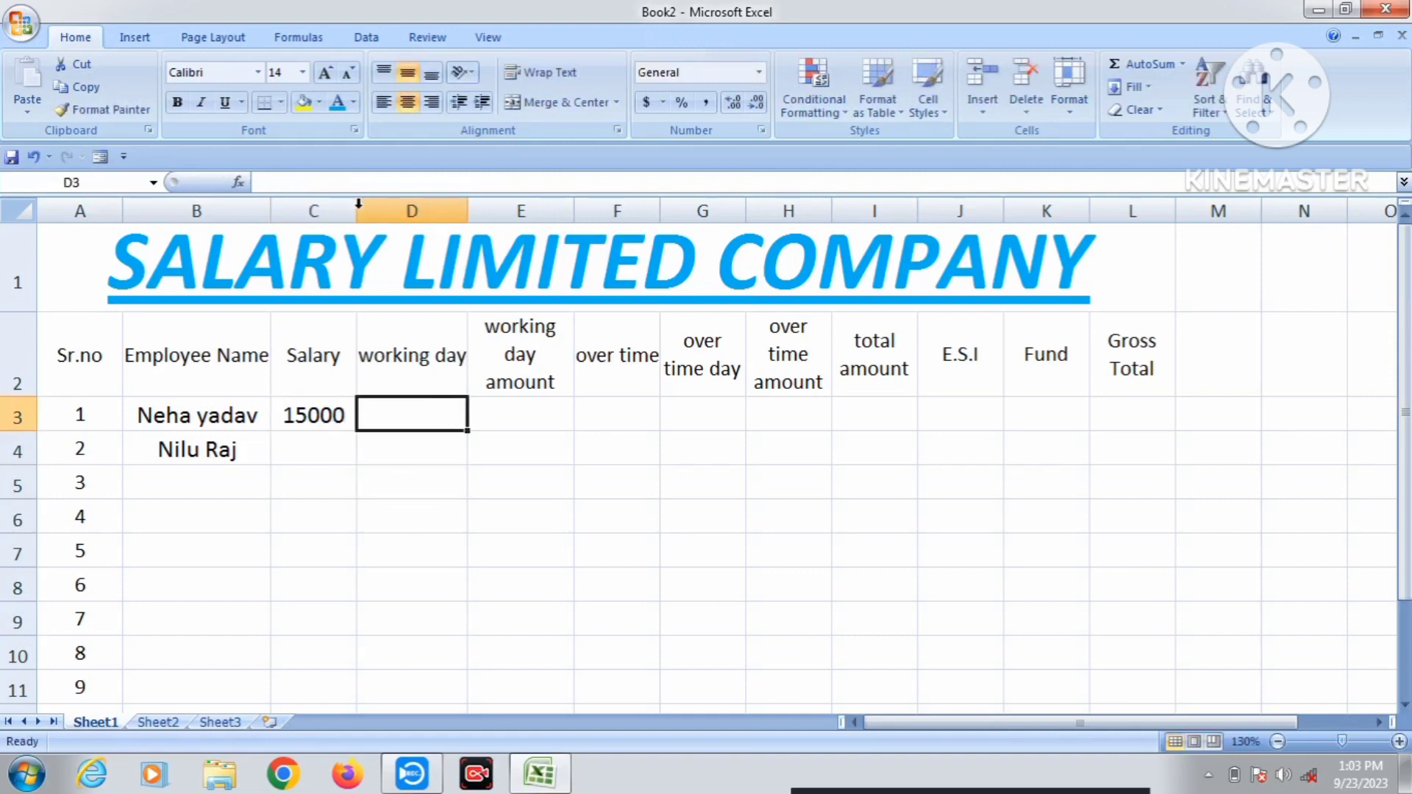
{"action": "left_click_drag", "start_coordinate": [355, 210], "coordinate": [349, 210]}
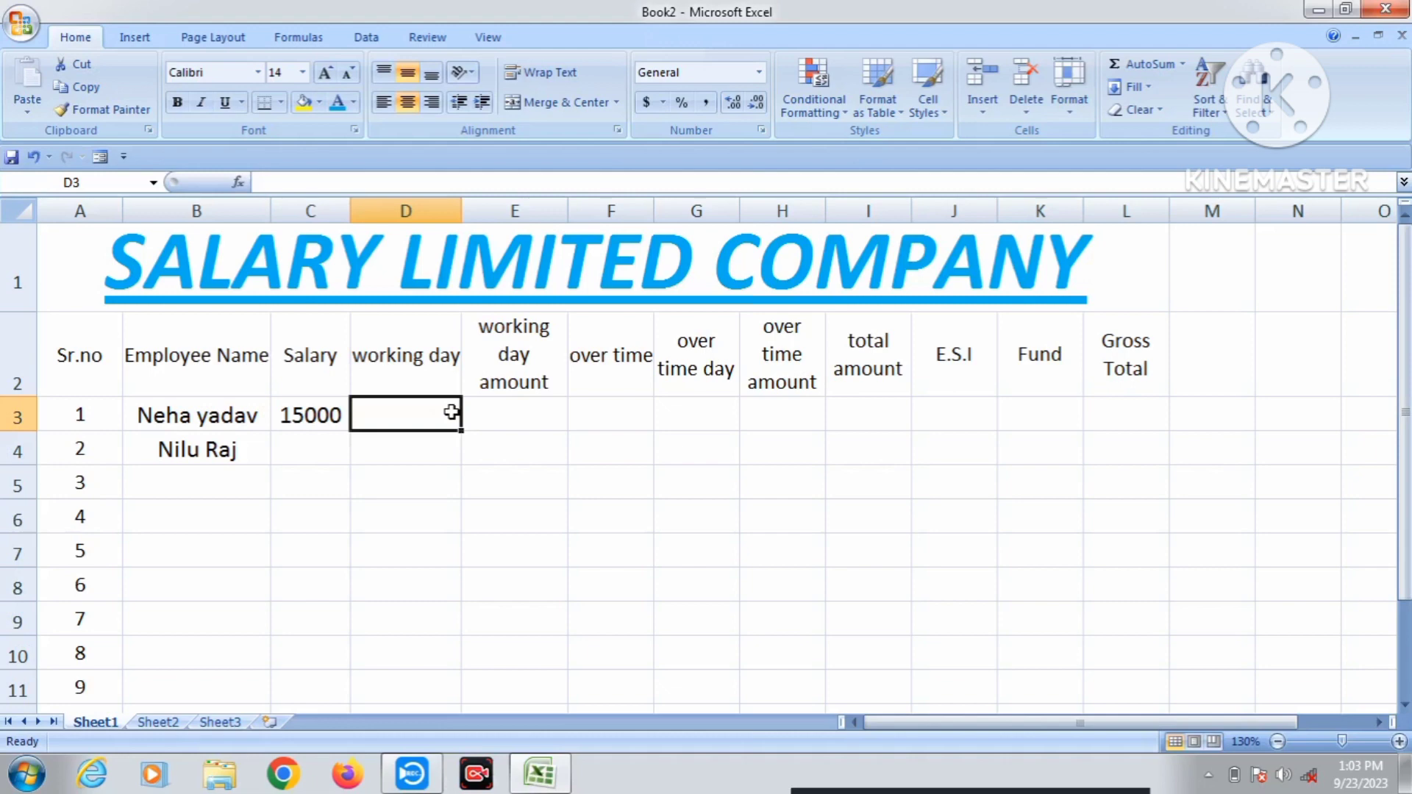
{"action": "type", "text": "20"}
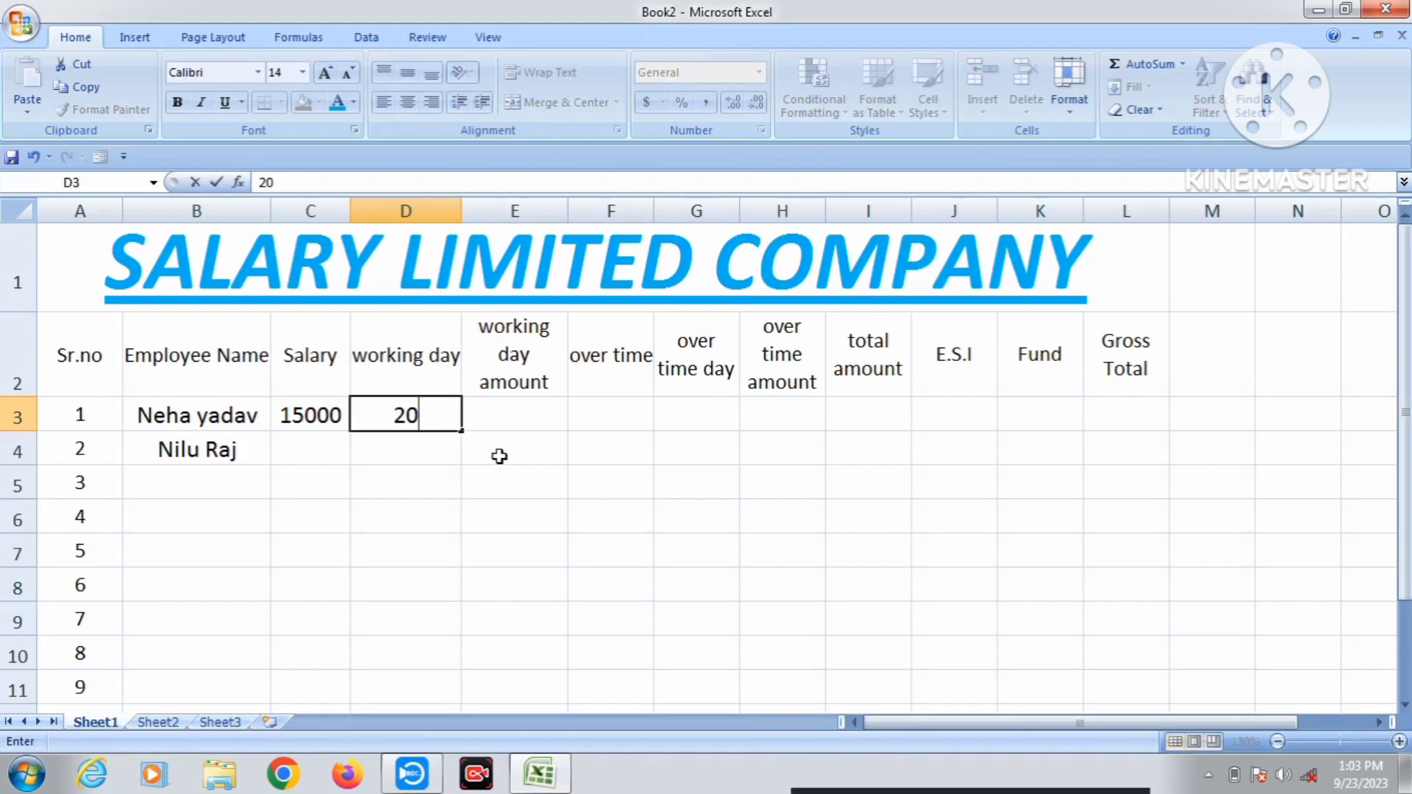
- Autofit the width of column F and enter 40 as the first employee's over time in cell F3
{"action": "double_click", "coordinate": [656, 209]}
{"action": "left_click", "coordinate": [615, 409]}
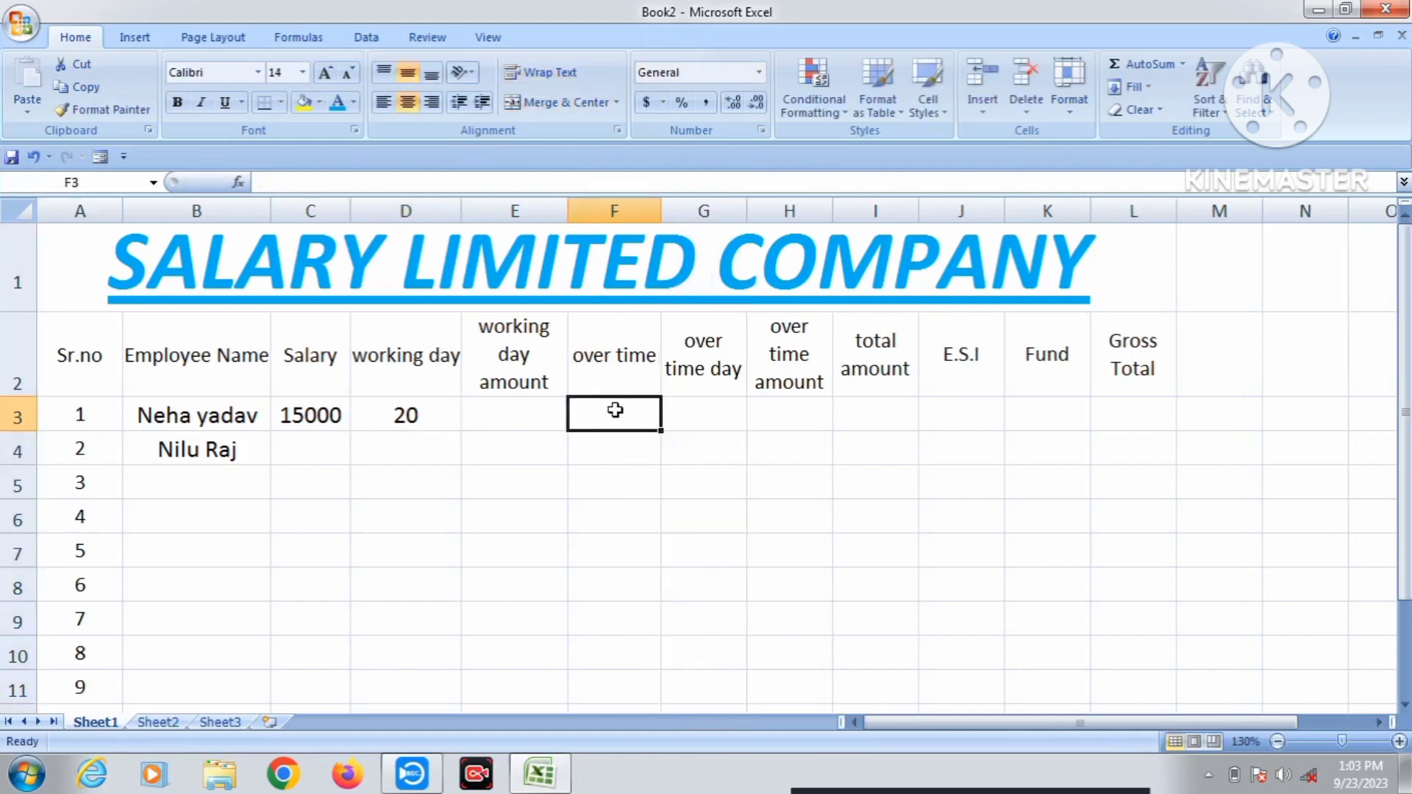
{"action": "type", "text": "40"}
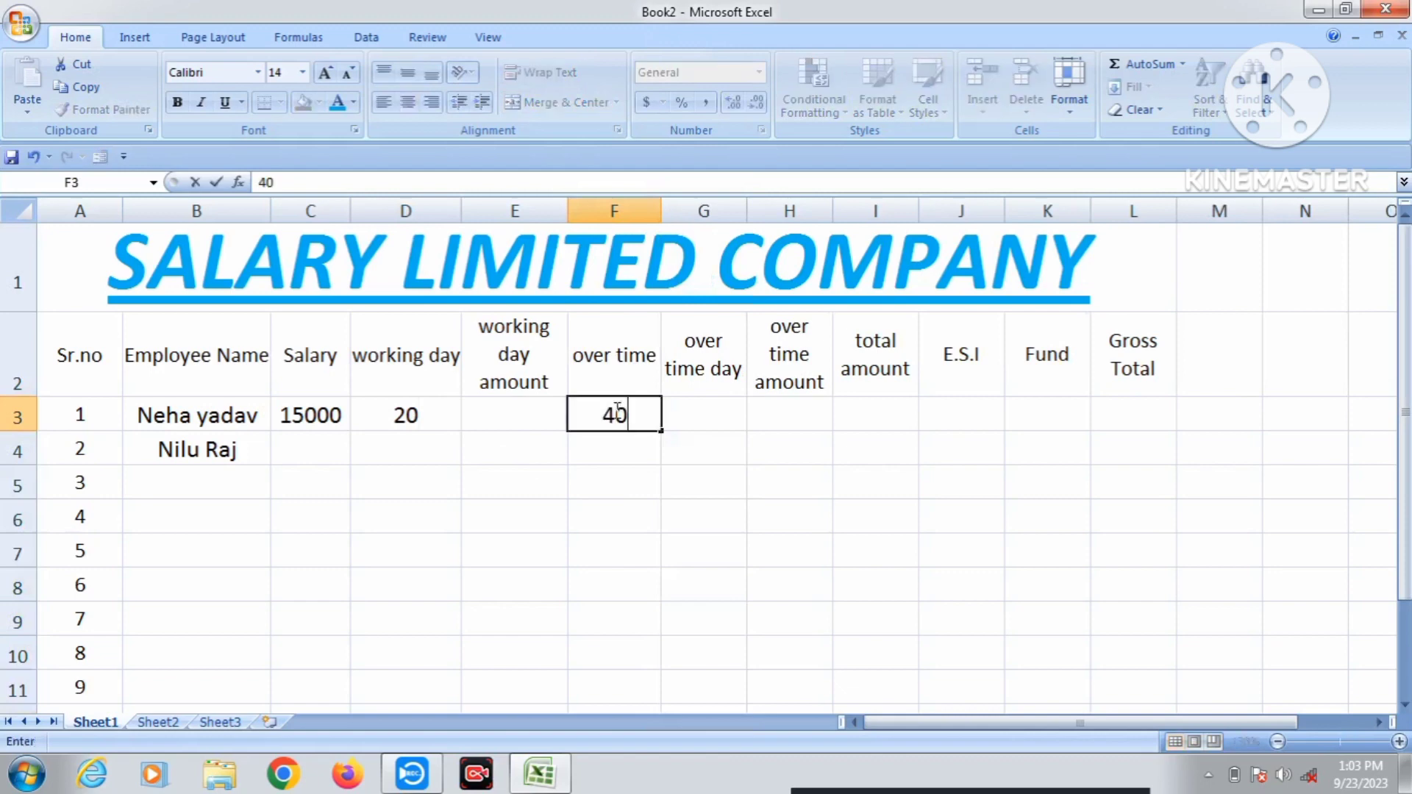
{"action": "left_click", "coordinate": [643, 581]}
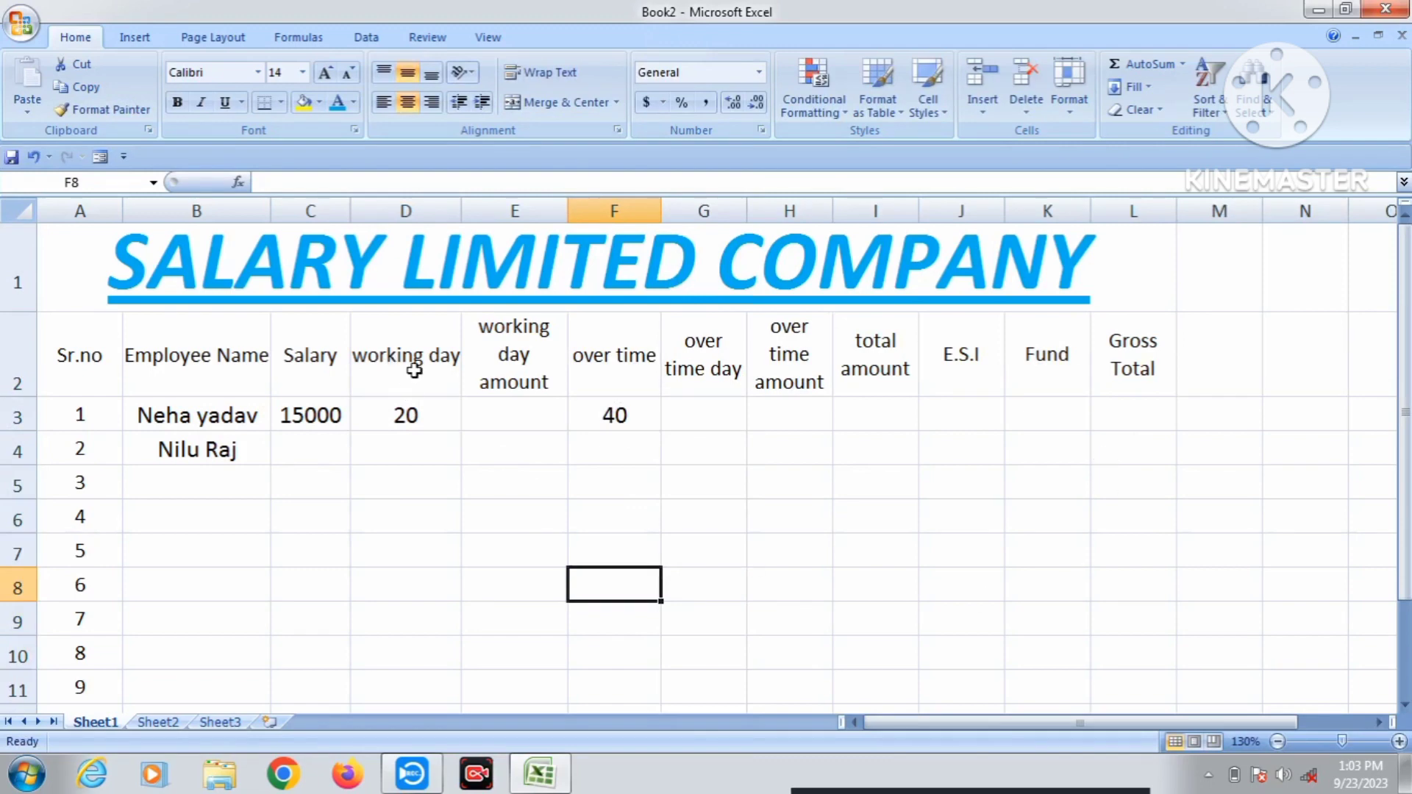
- Calculate the first employee's working day amount in cell E3 with the formula =(C3*D3/30), accepting the proposed closing-parenthesis correction
{"action": "left_click", "coordinate": [523, 420]}
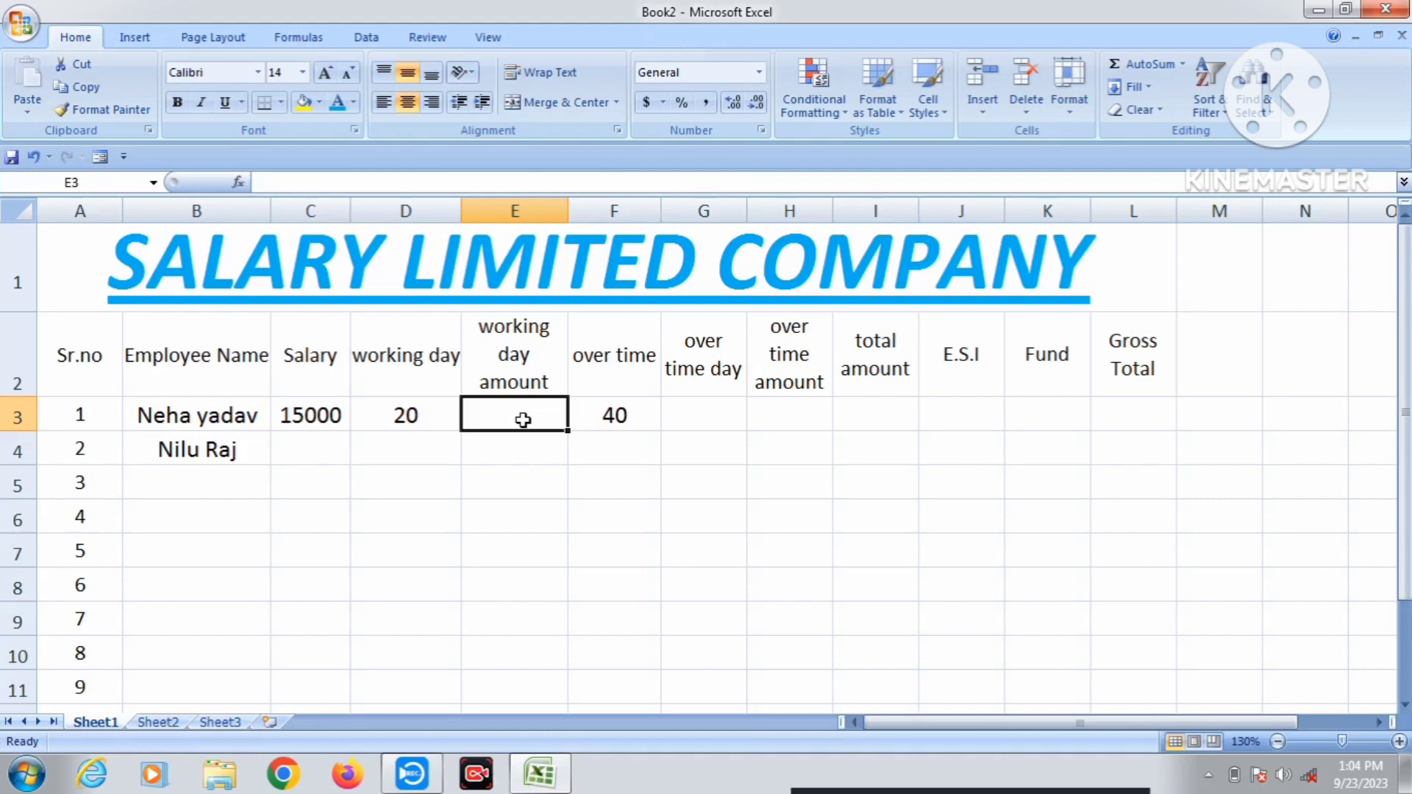
{"action": "type", "text": "="}
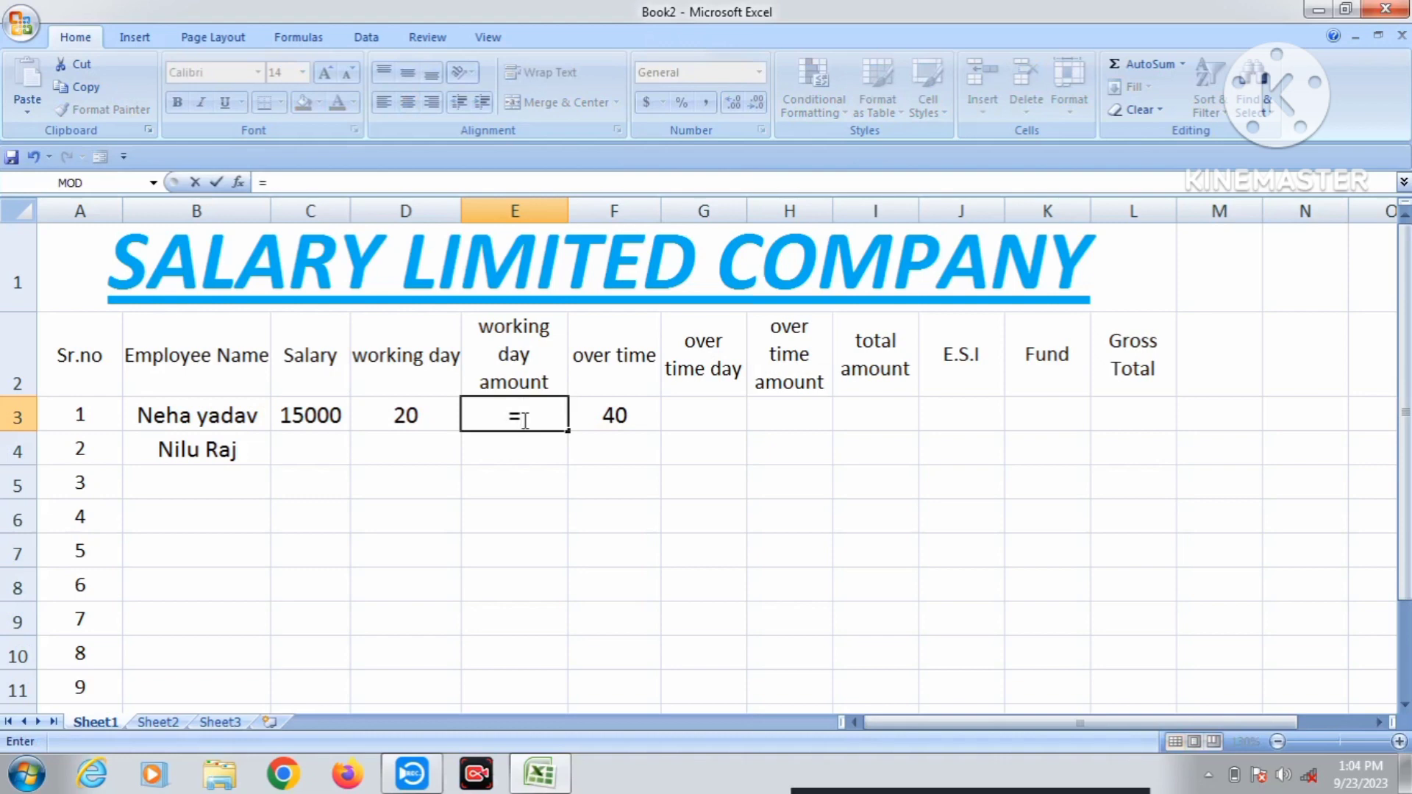
{"action": "type", "text": "("}
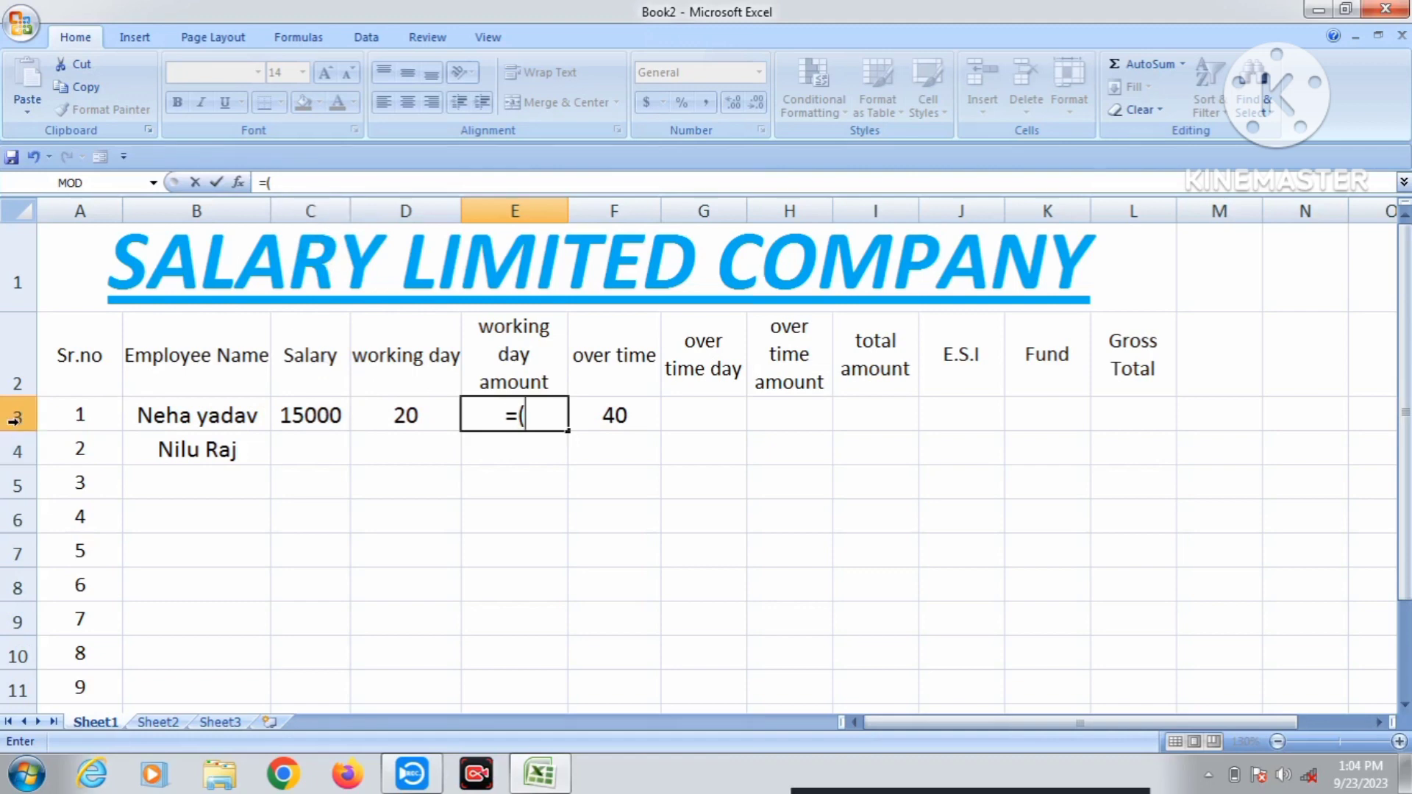
{"action": "left_click", "coordinate": [321, 417]}
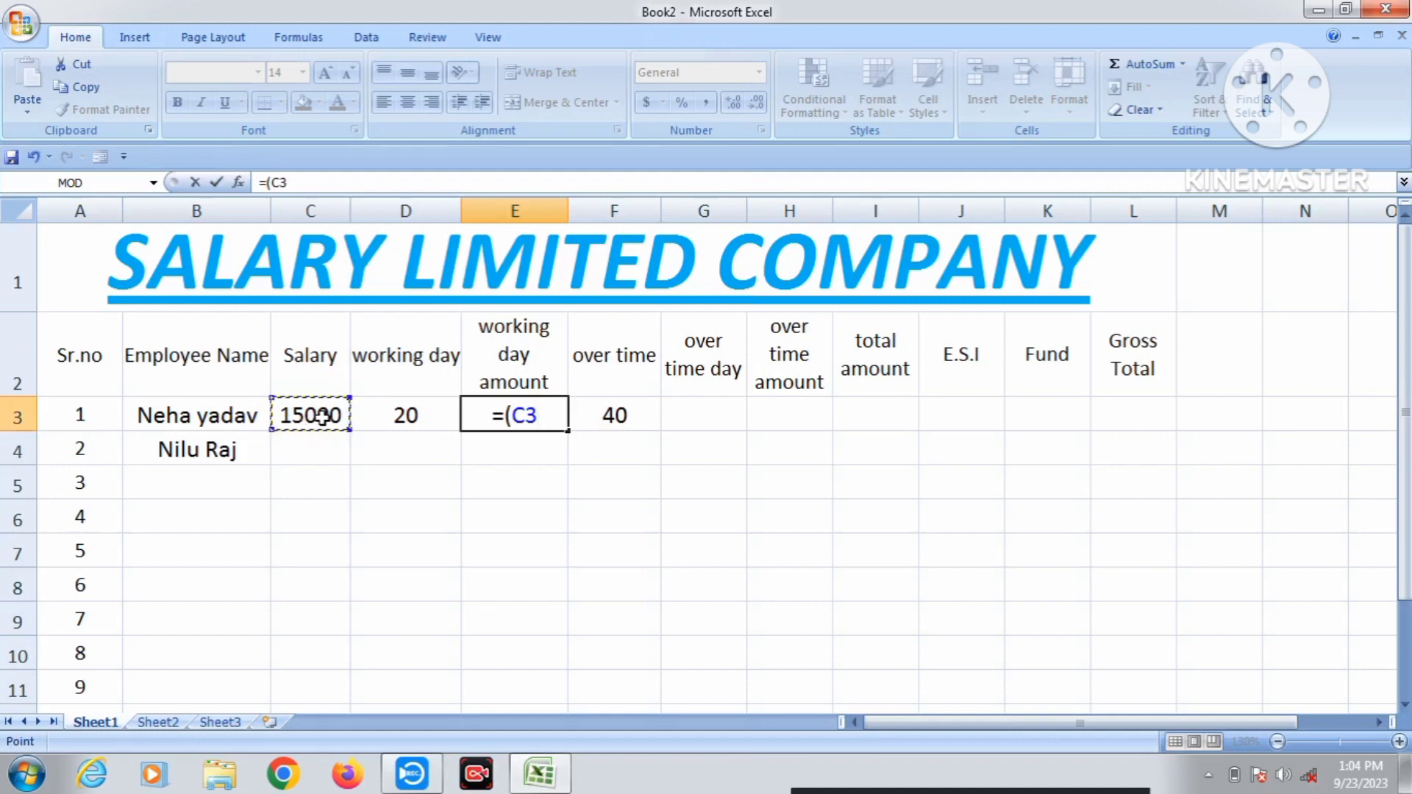
{"action": "type", "text": "*"}
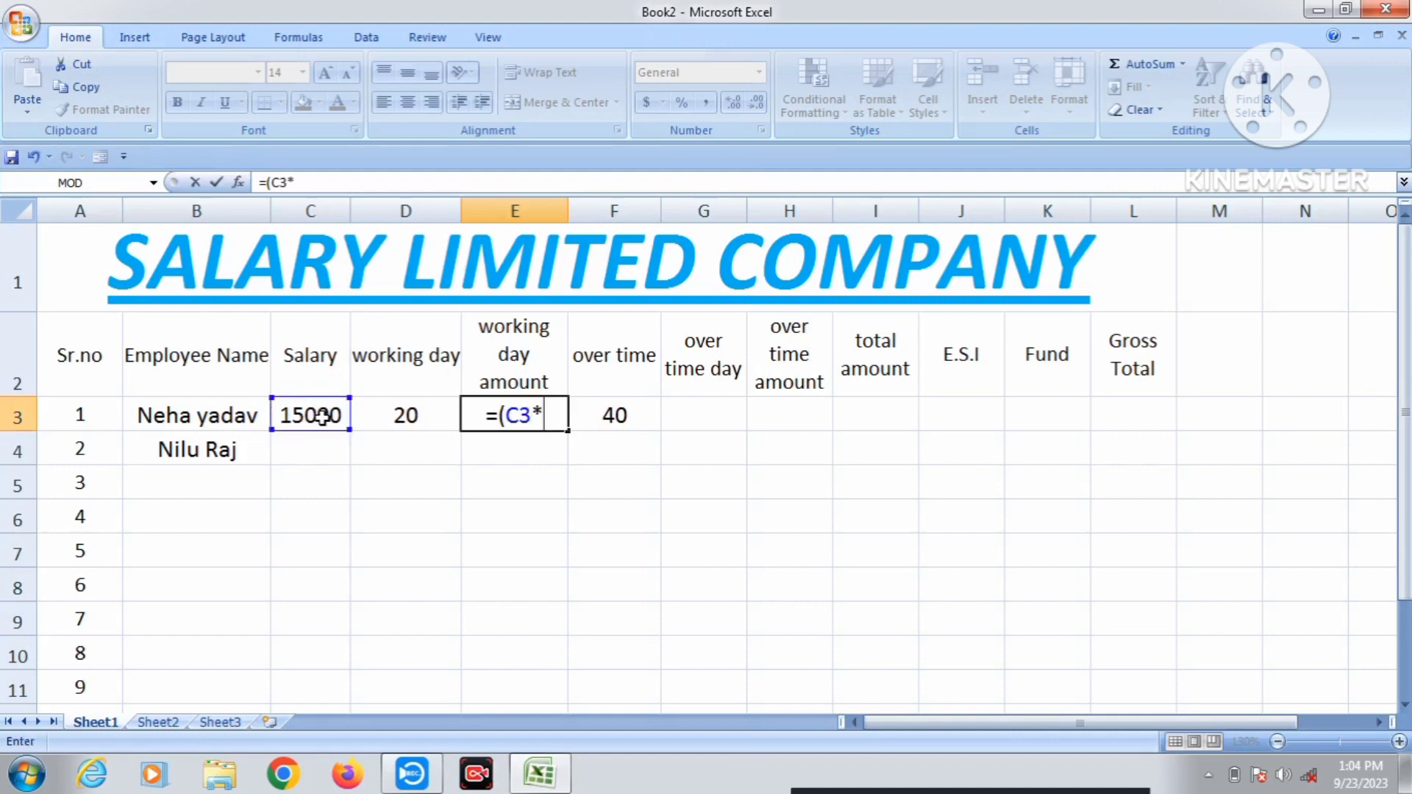
{"action": "left_click", "coordinate": [401, 416]}
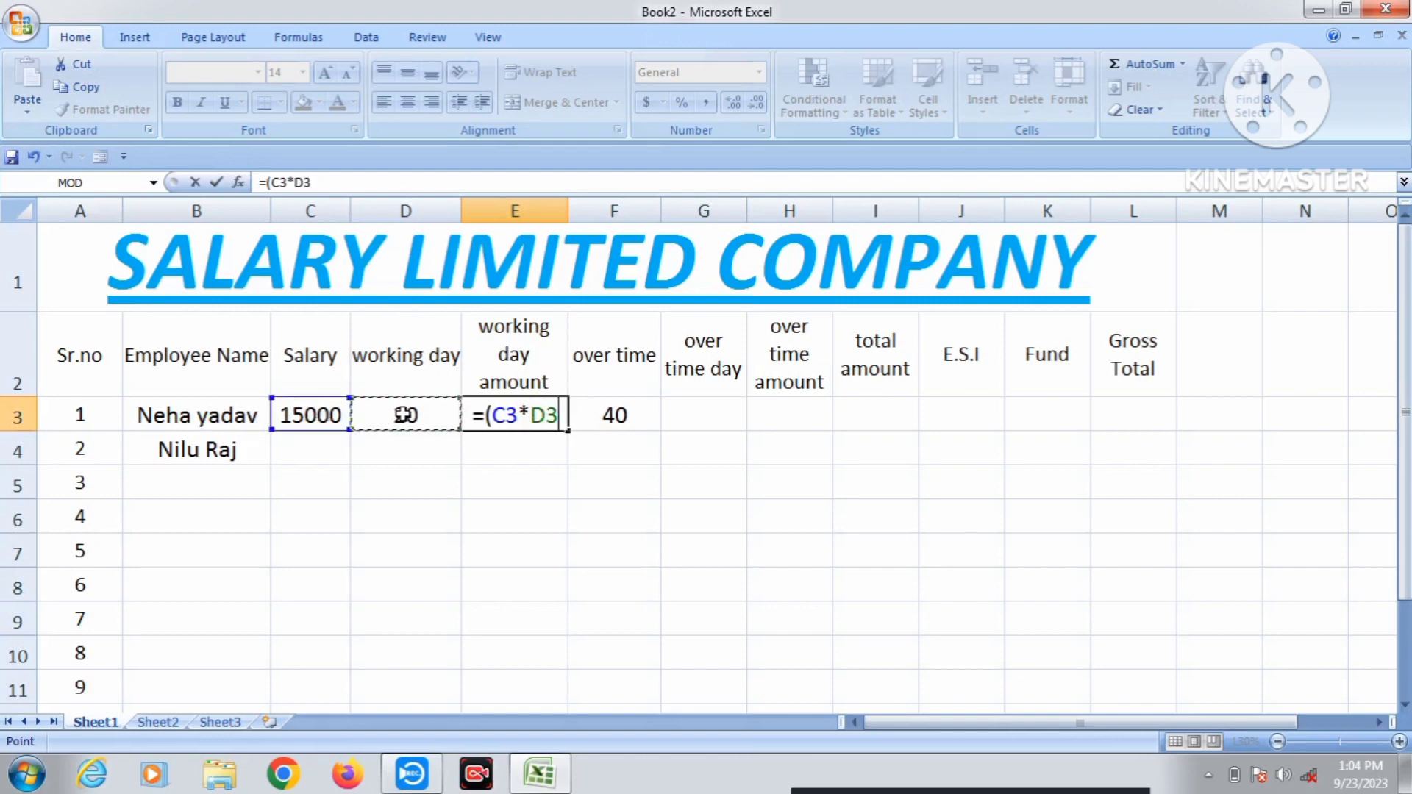
{"action": "type", "text": "/"}
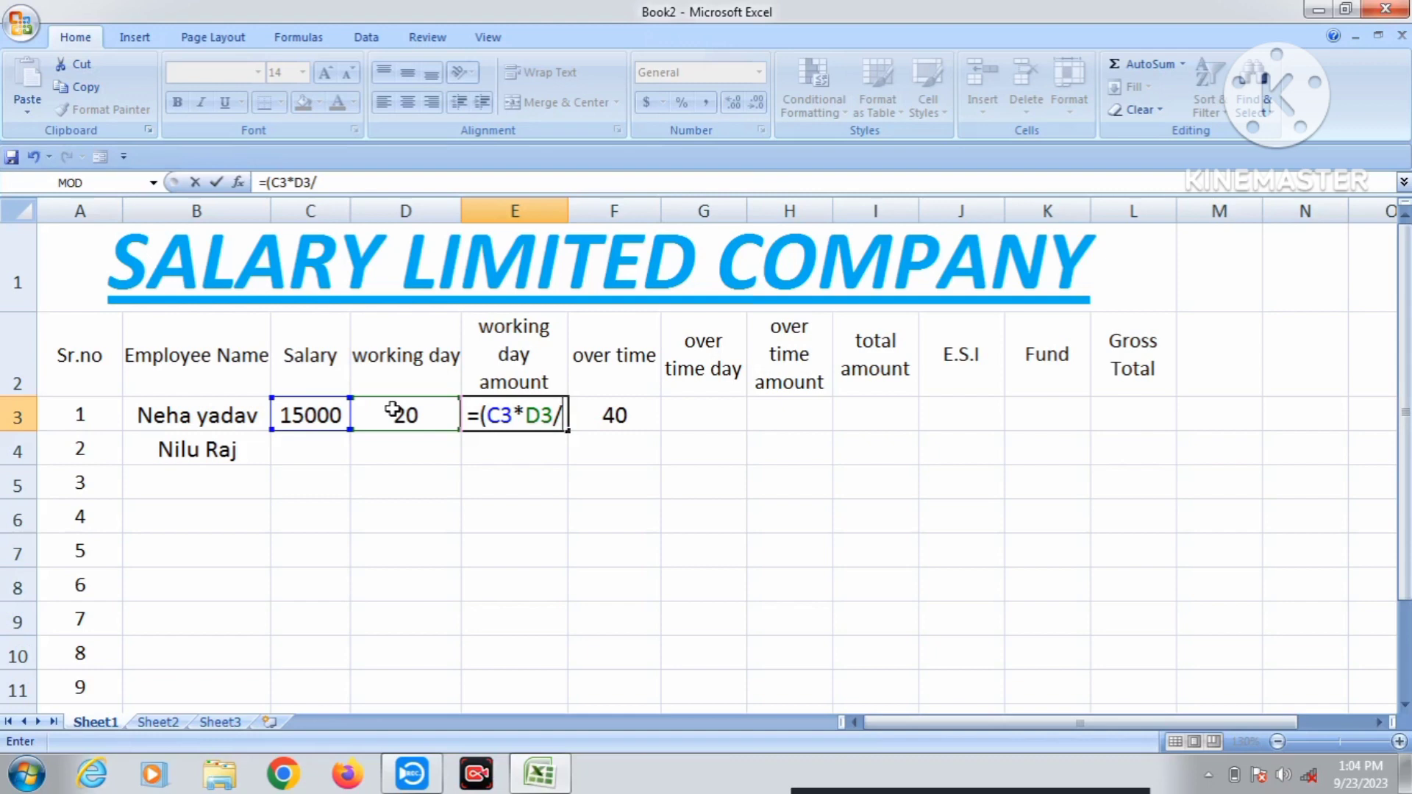
{"action": "type", "text": "30"}
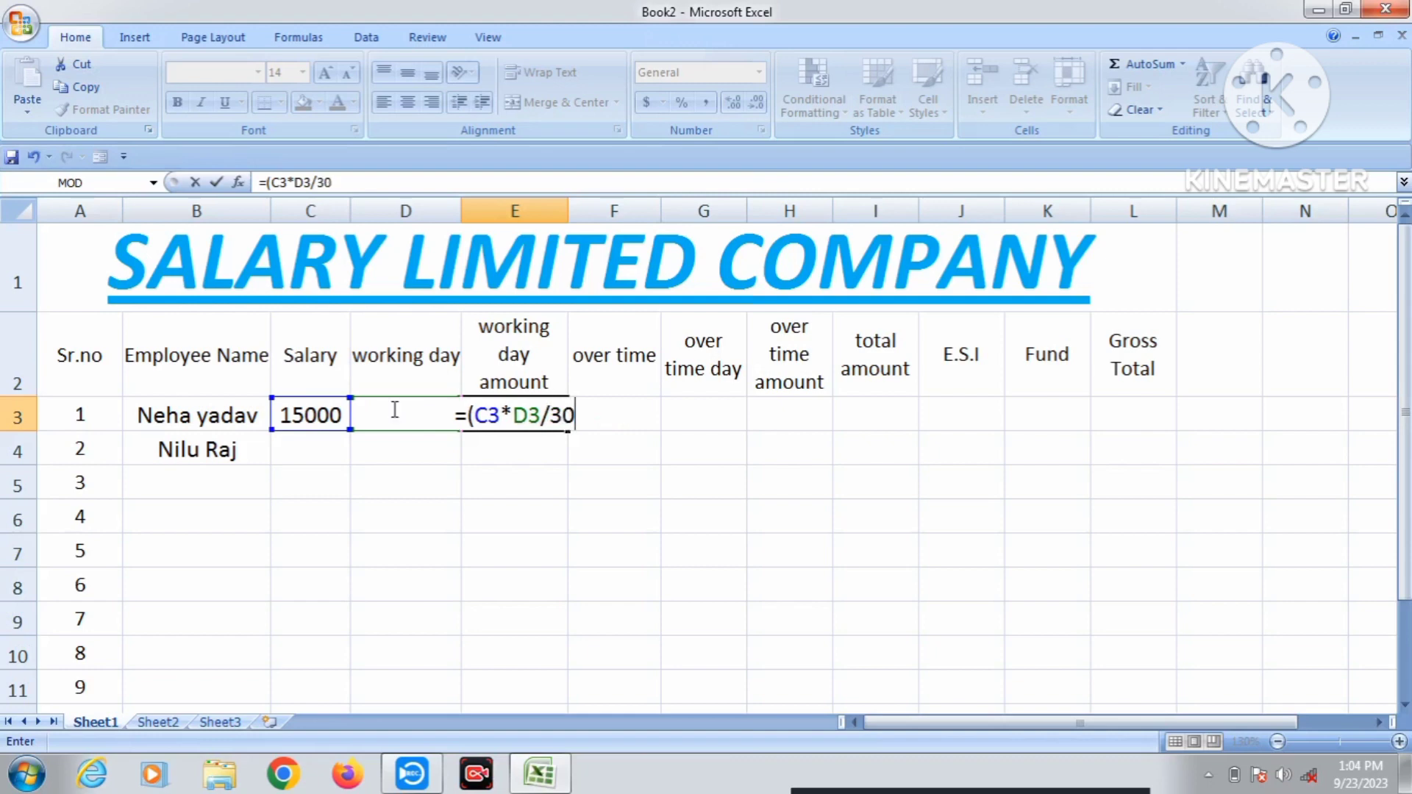
{"action": "key", "text": "Return"}
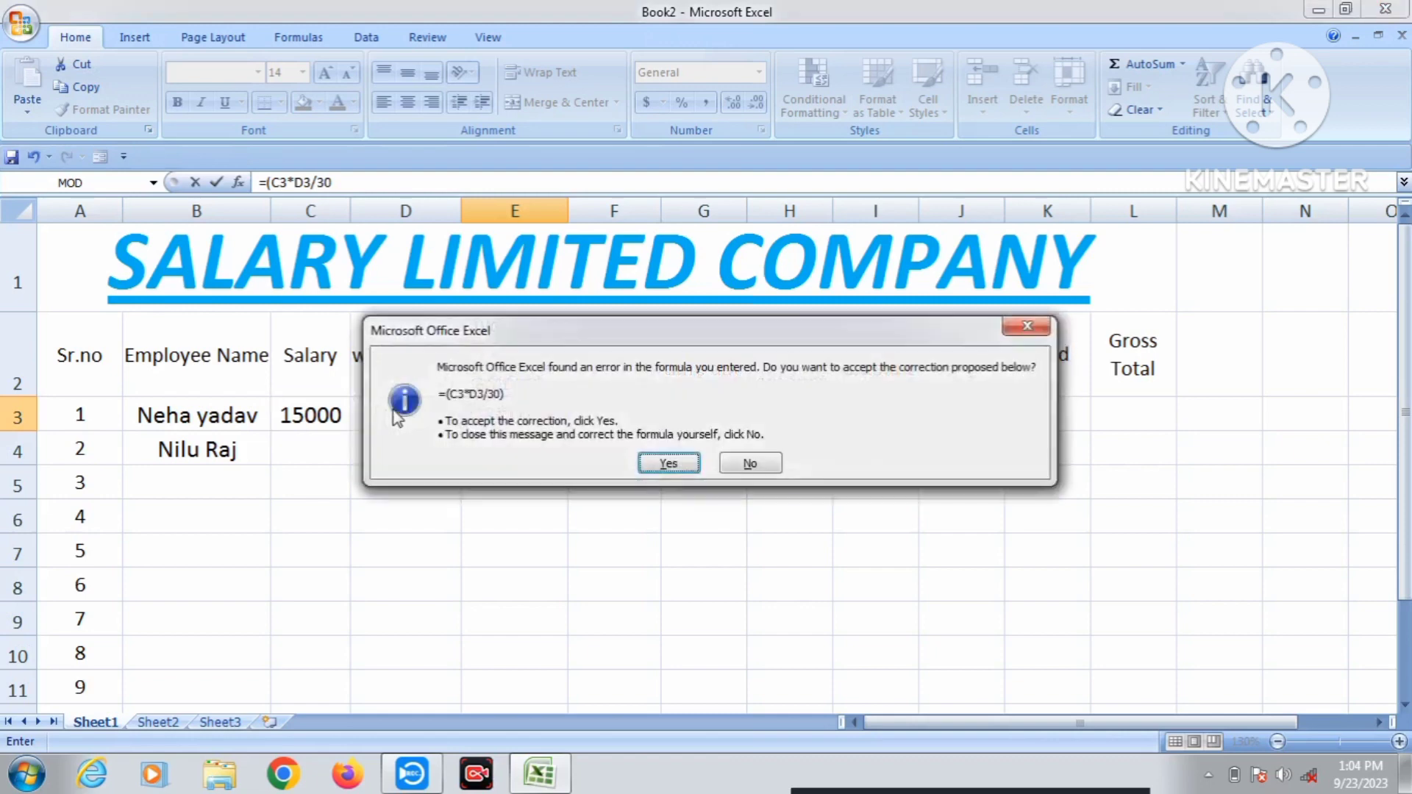
{"action": "left_click", "coordinate": [671, 463]}
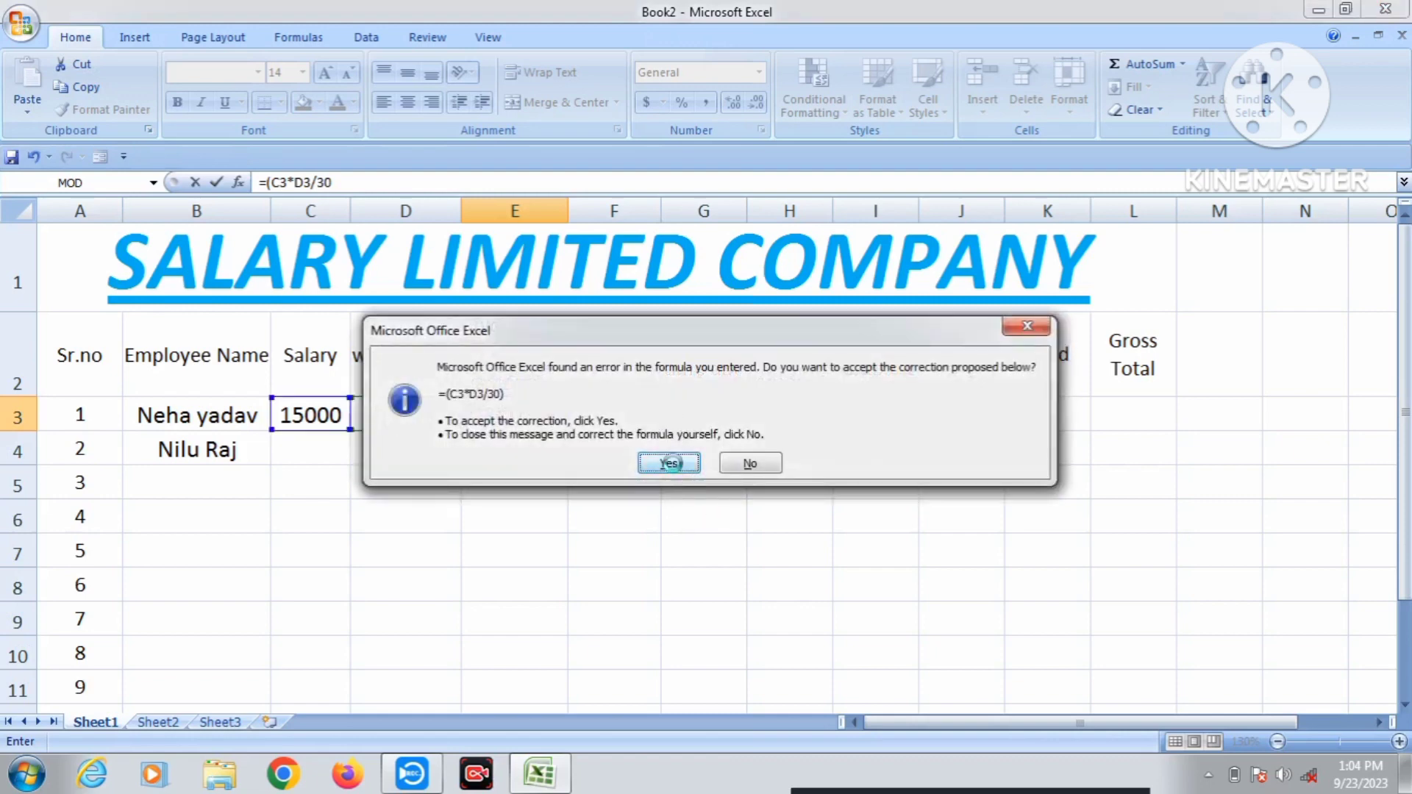
{"action": "left_click", "coordinate": [534, 409]}
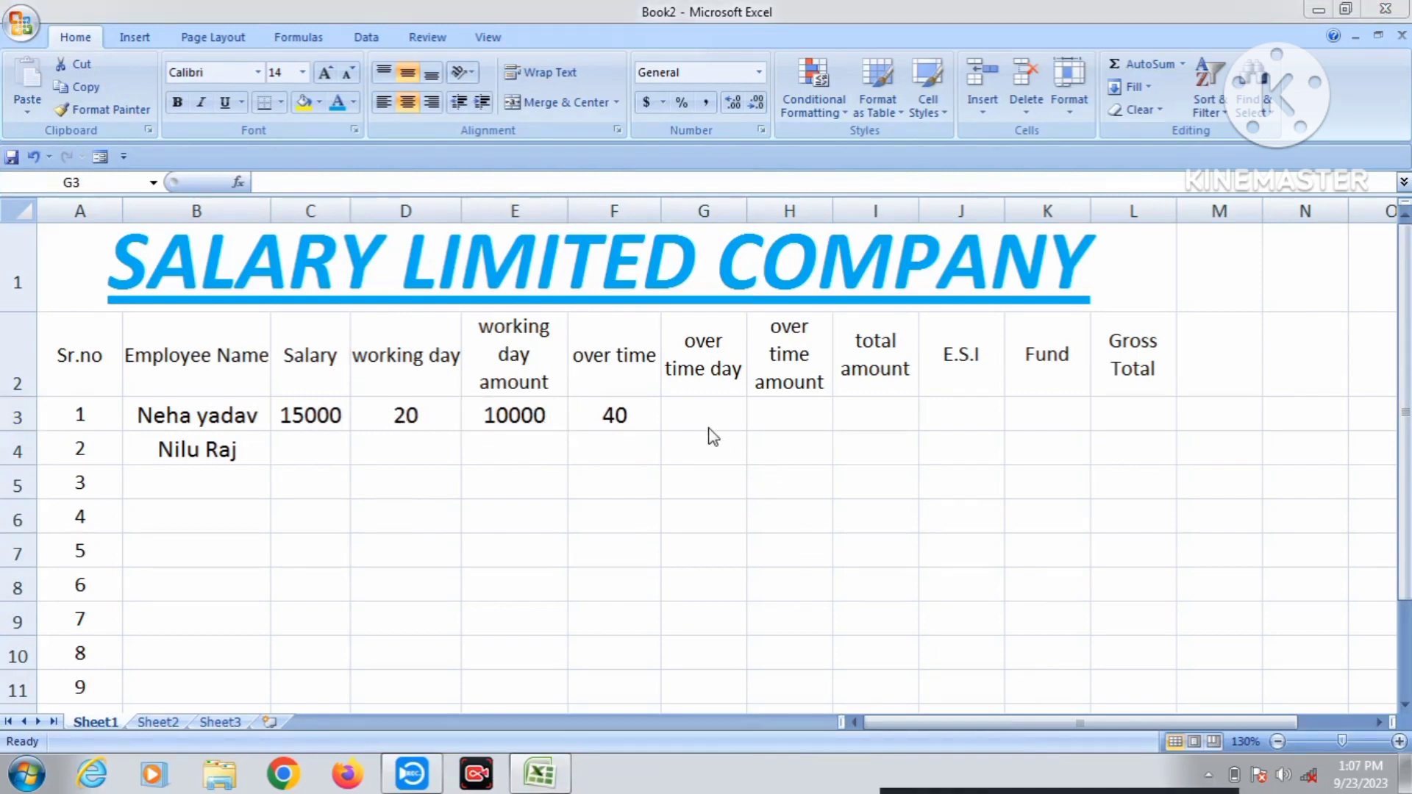
- Calculate the first employee's over time days in cell G3 with the formula =(F3/8)
{"action": "left_click", "coordinate": [706, 412]}
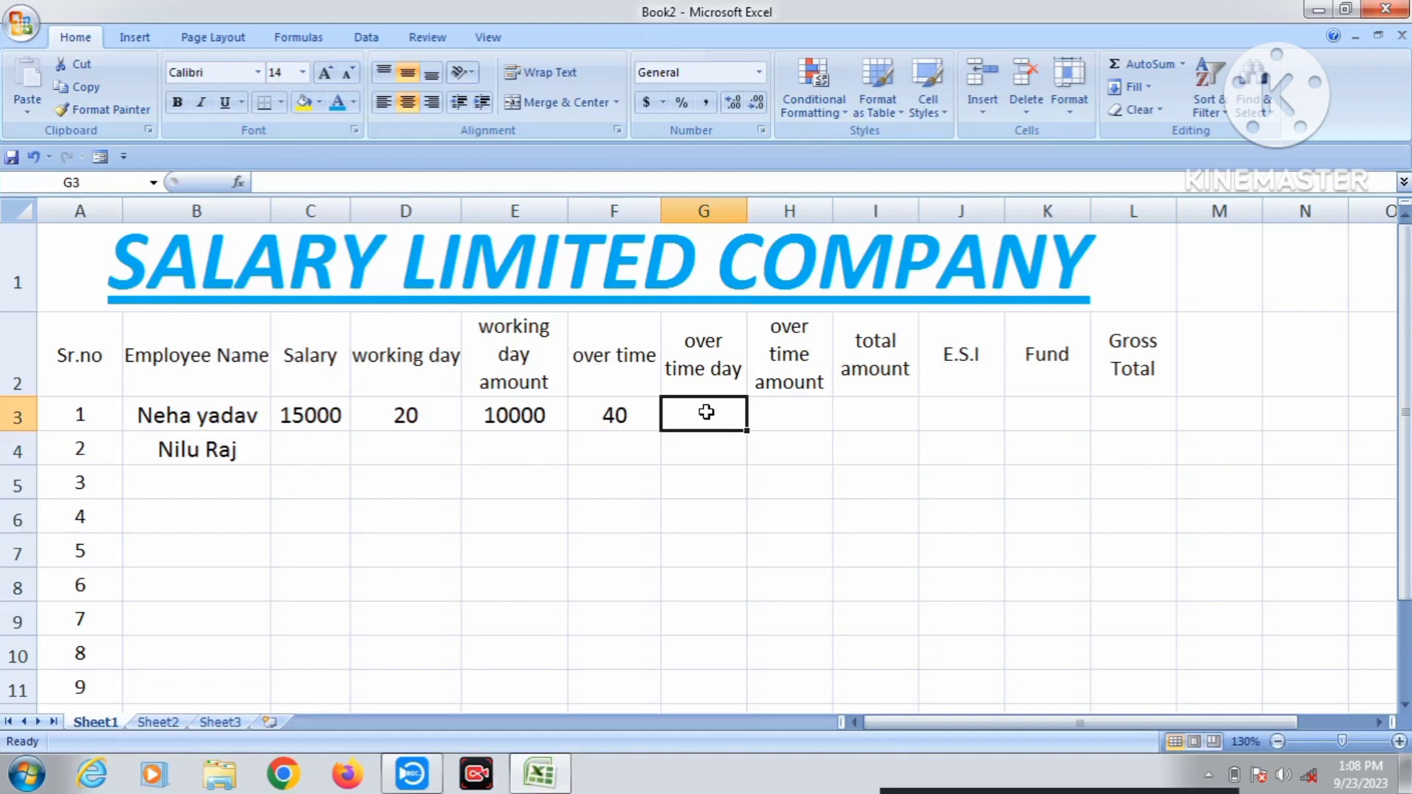
{"action": "type", "text": "="}
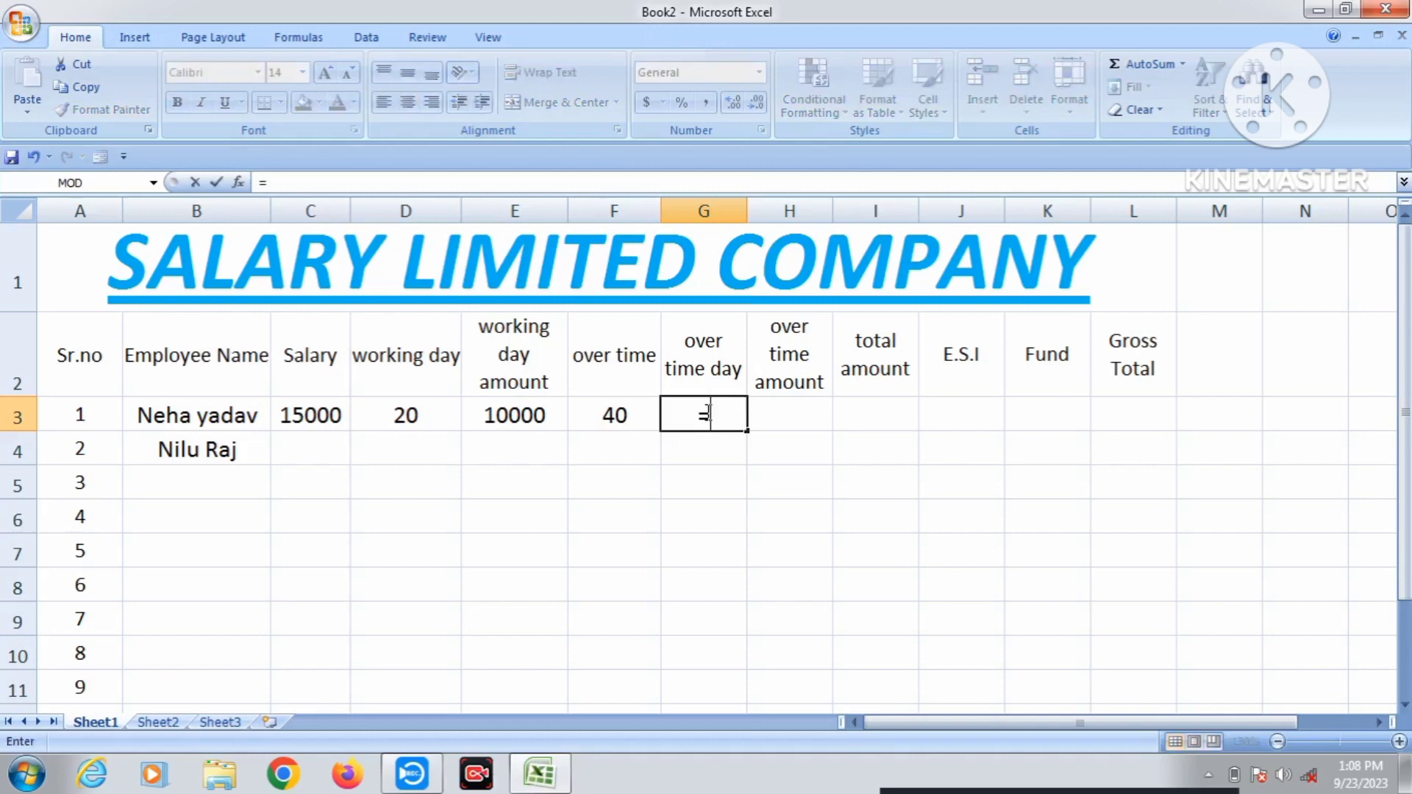
{"action": "type", "text": "("}
{"action": "left_click", "coordinate": [599, 409]}
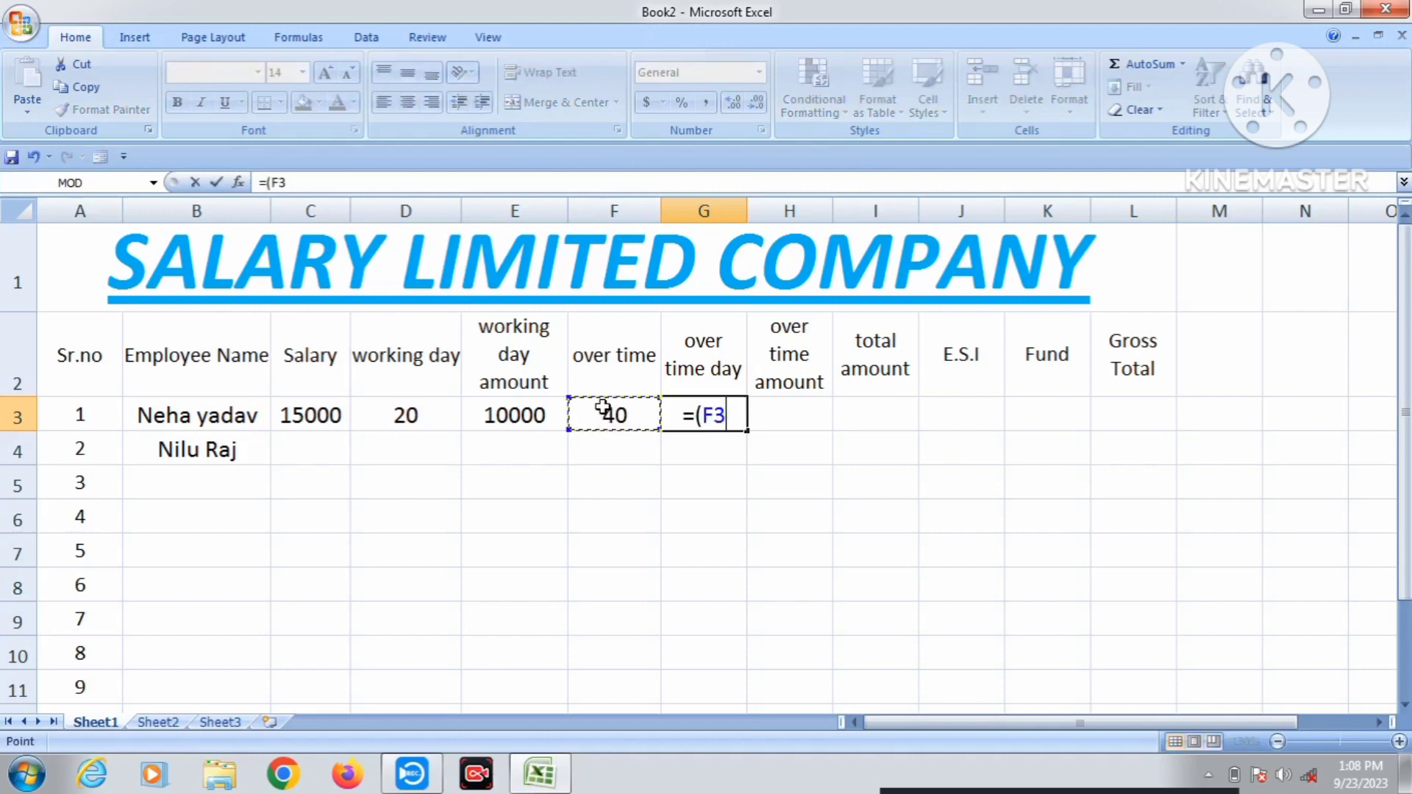
{"action": "type", "text": "/"}
{"action": "type", "text": "8)"}
{"action": "key", "text": "Return"}
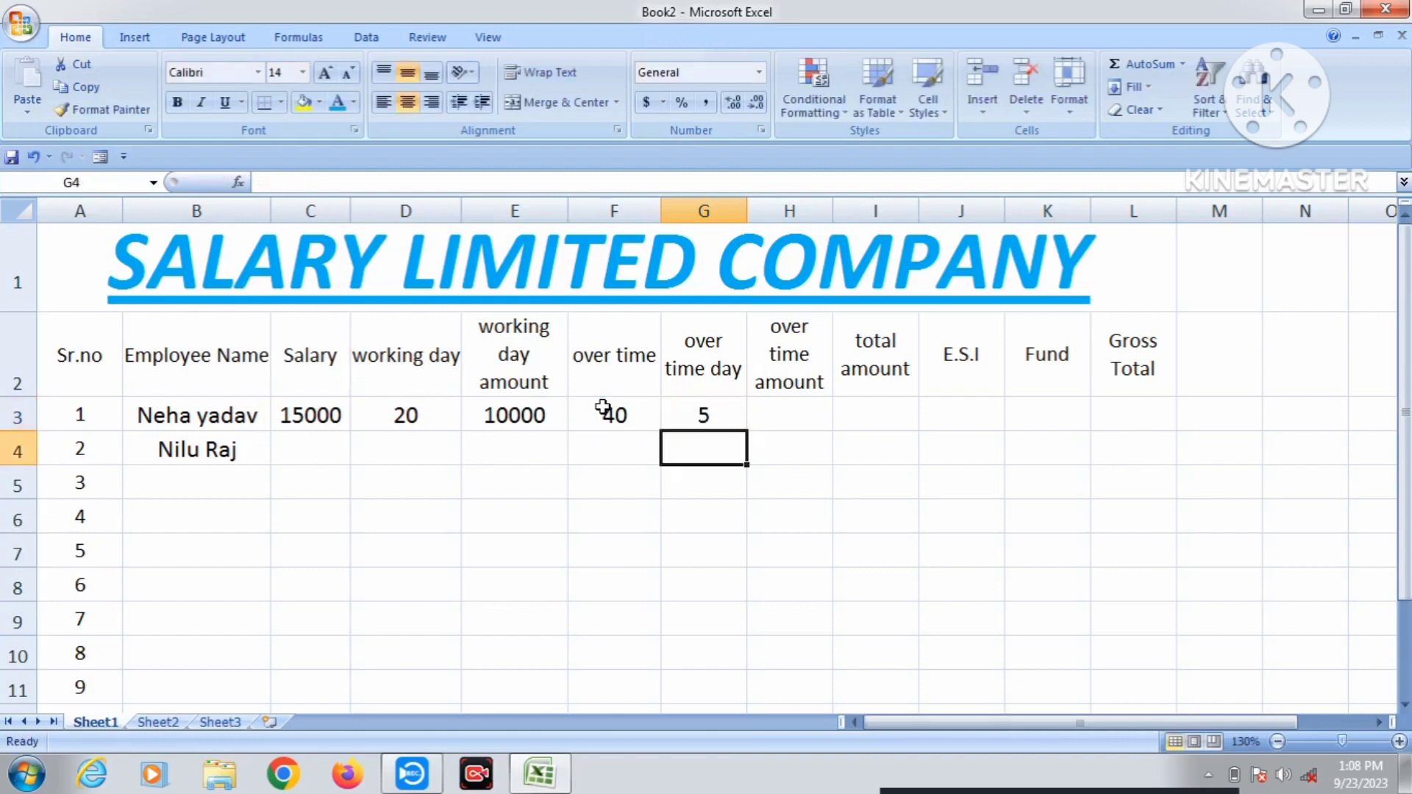
{"action": "left_click", "coordinate": [637, 416]}
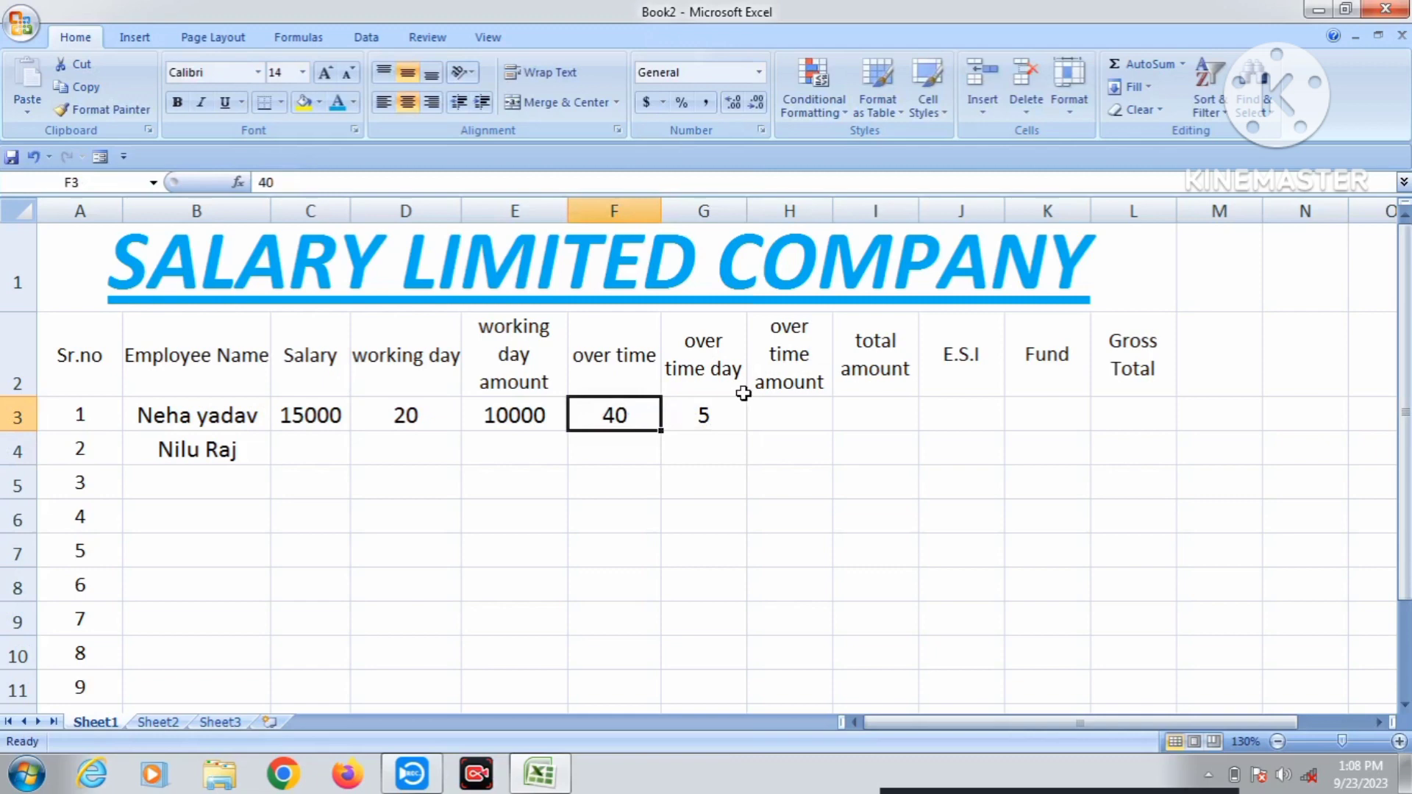
{"action": "left_click", "coordinate": [725, 419]}
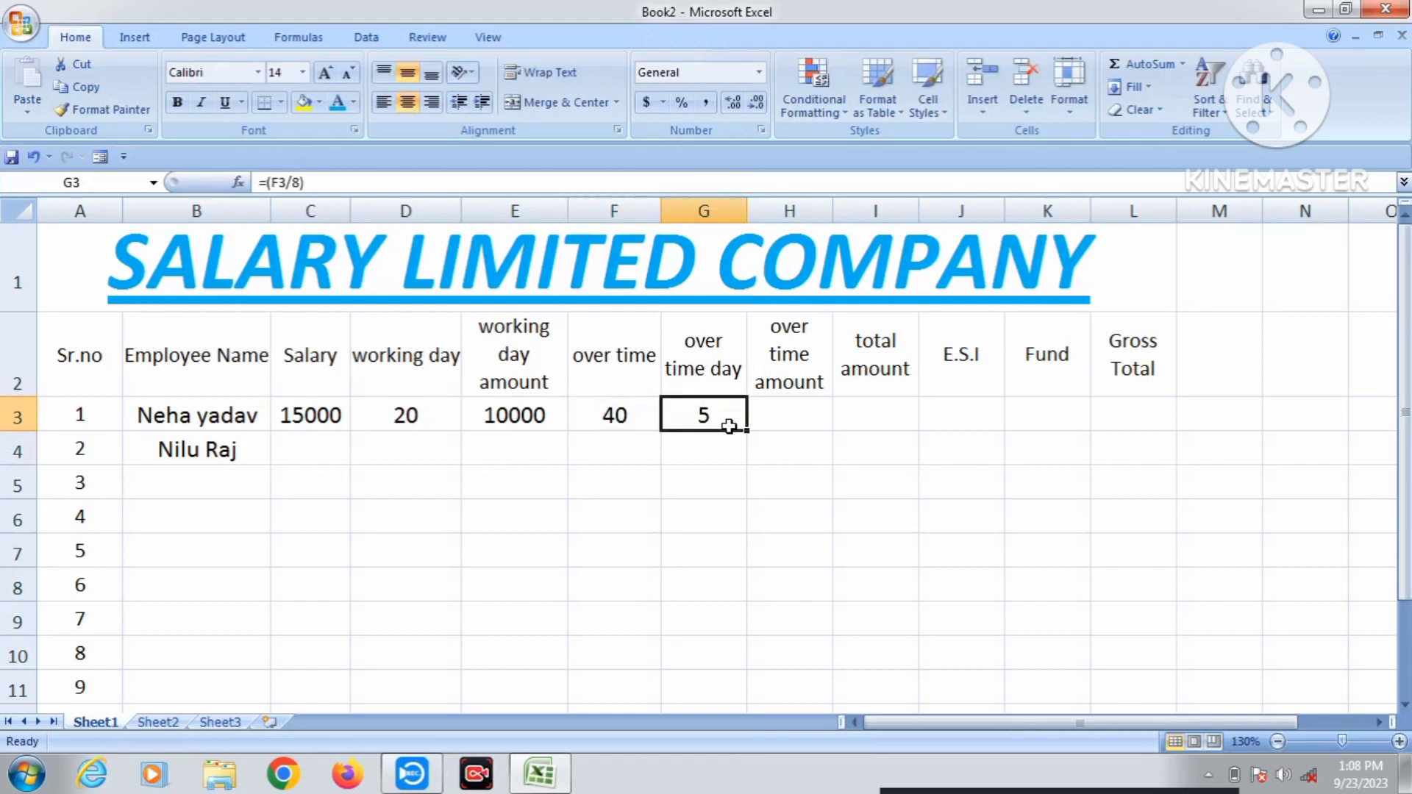
- Calculate the first employee's over time amount in cell H3 with the formula =(C3*G3/30), accepting the proposed closing-parenthesis correction
{"action": "left_click", "coordinate": [807, 417]}
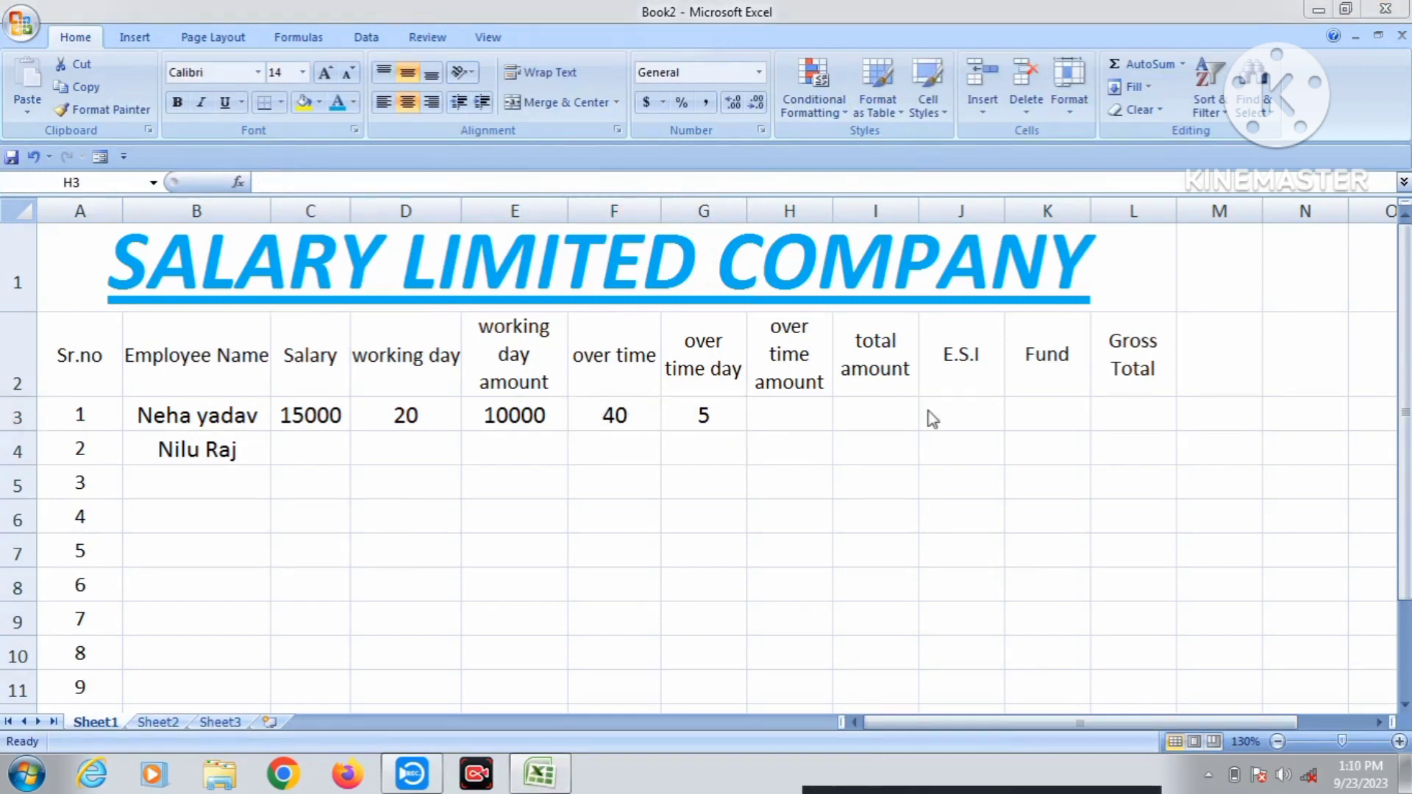
{"action": "left_click", "coordinate": [805, 406]}
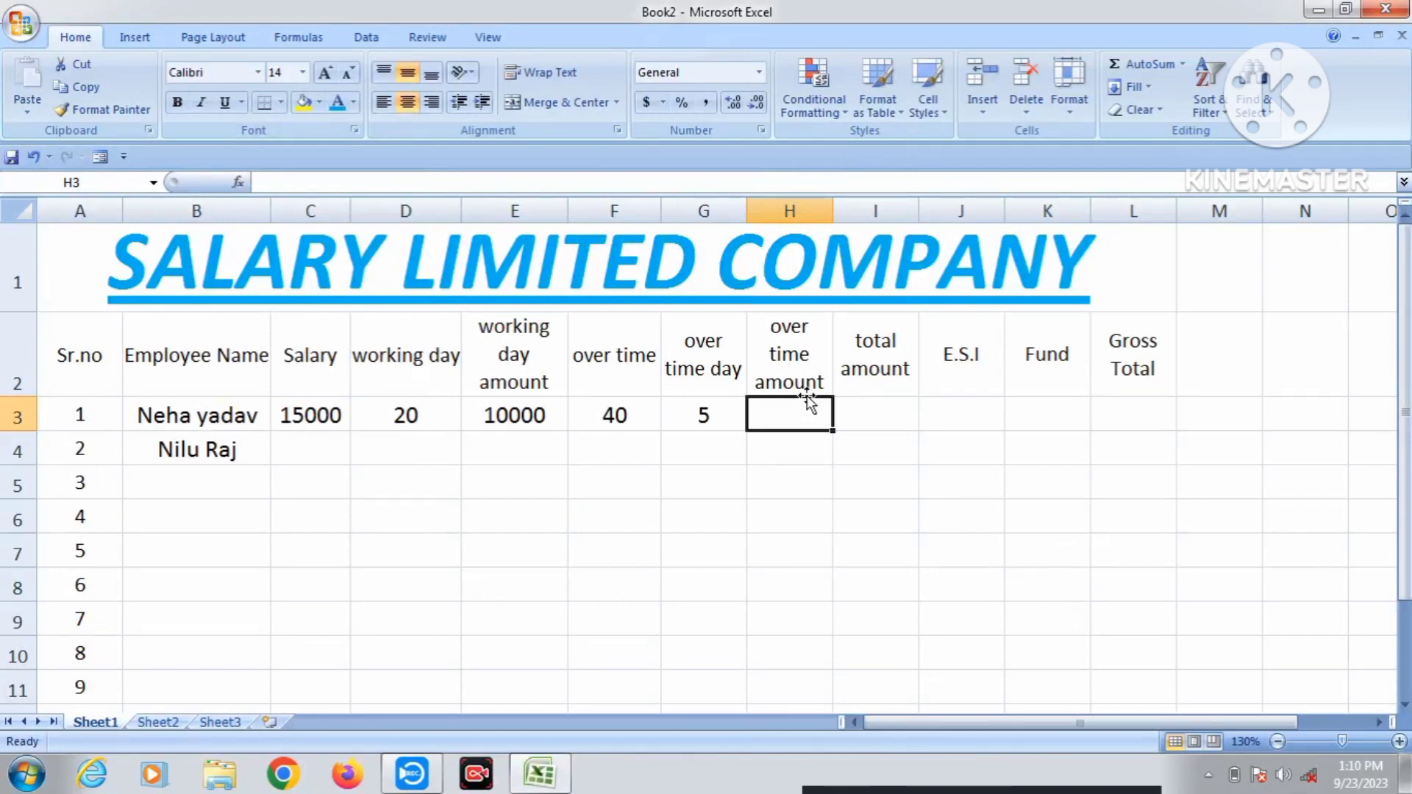
{"action": "type", "text": "=("}
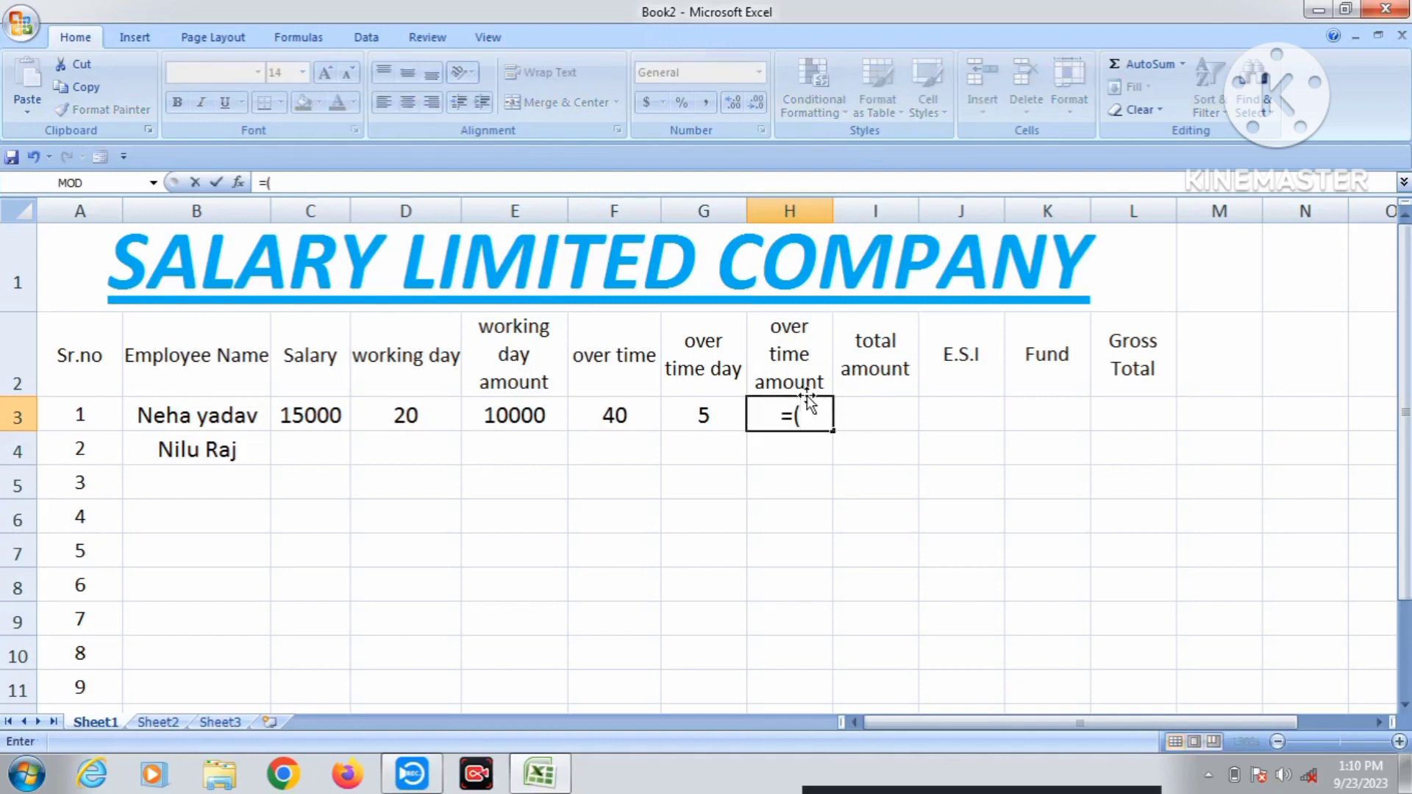
{"action": "left_click", "coordinate": [313, 417]}
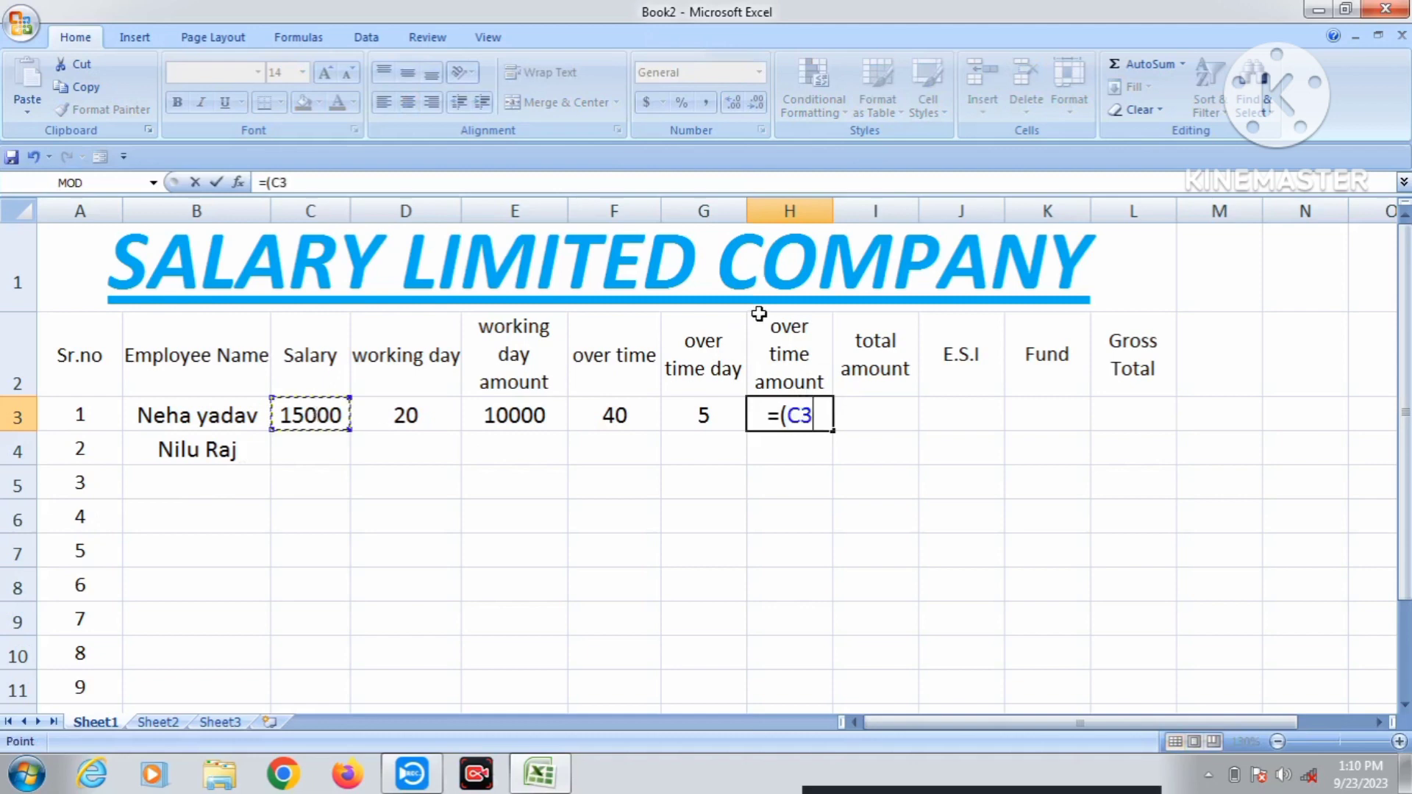
{"action": "type", "text": "*"}
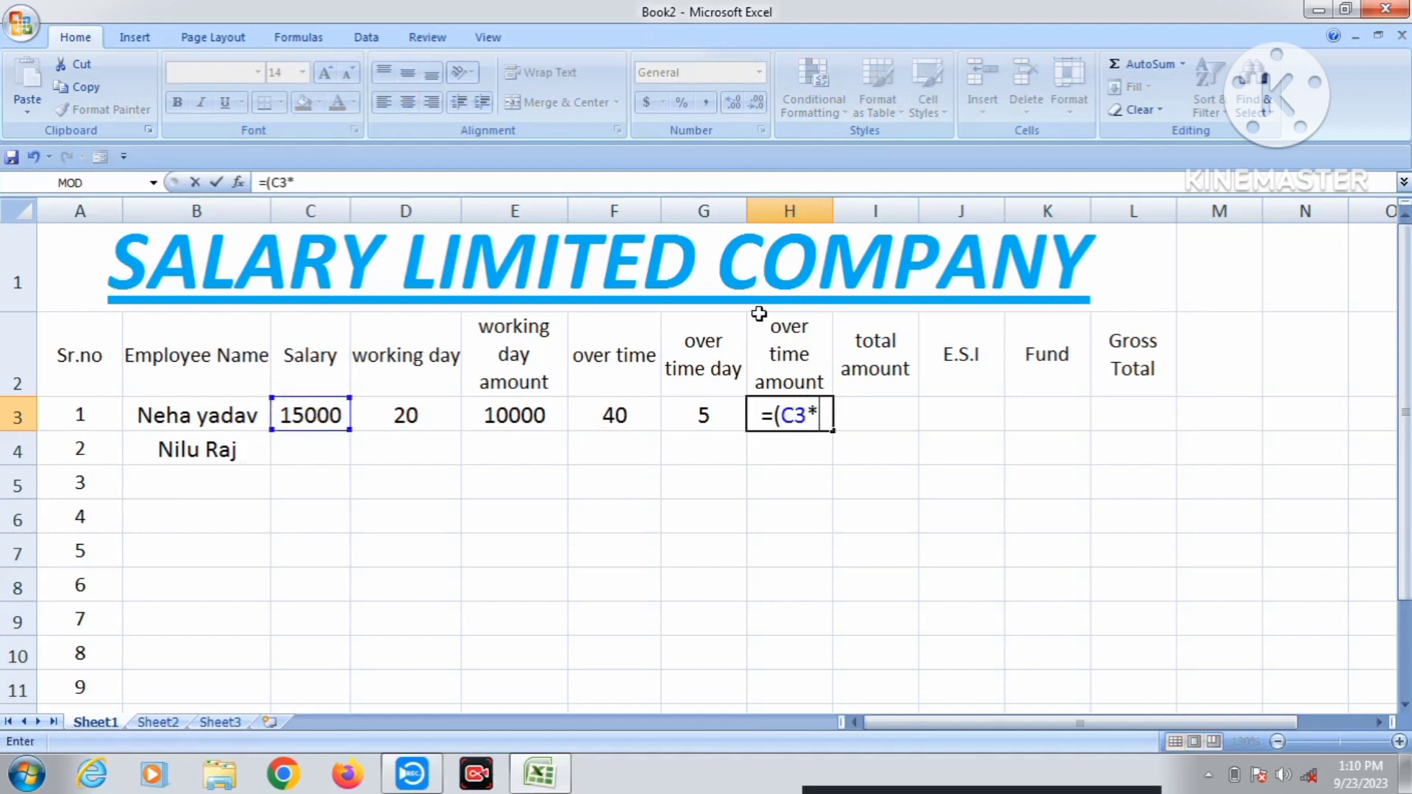
{"action": "left_click", "coordinate": [717, 418]}
{"action": "type", "text": "/"}
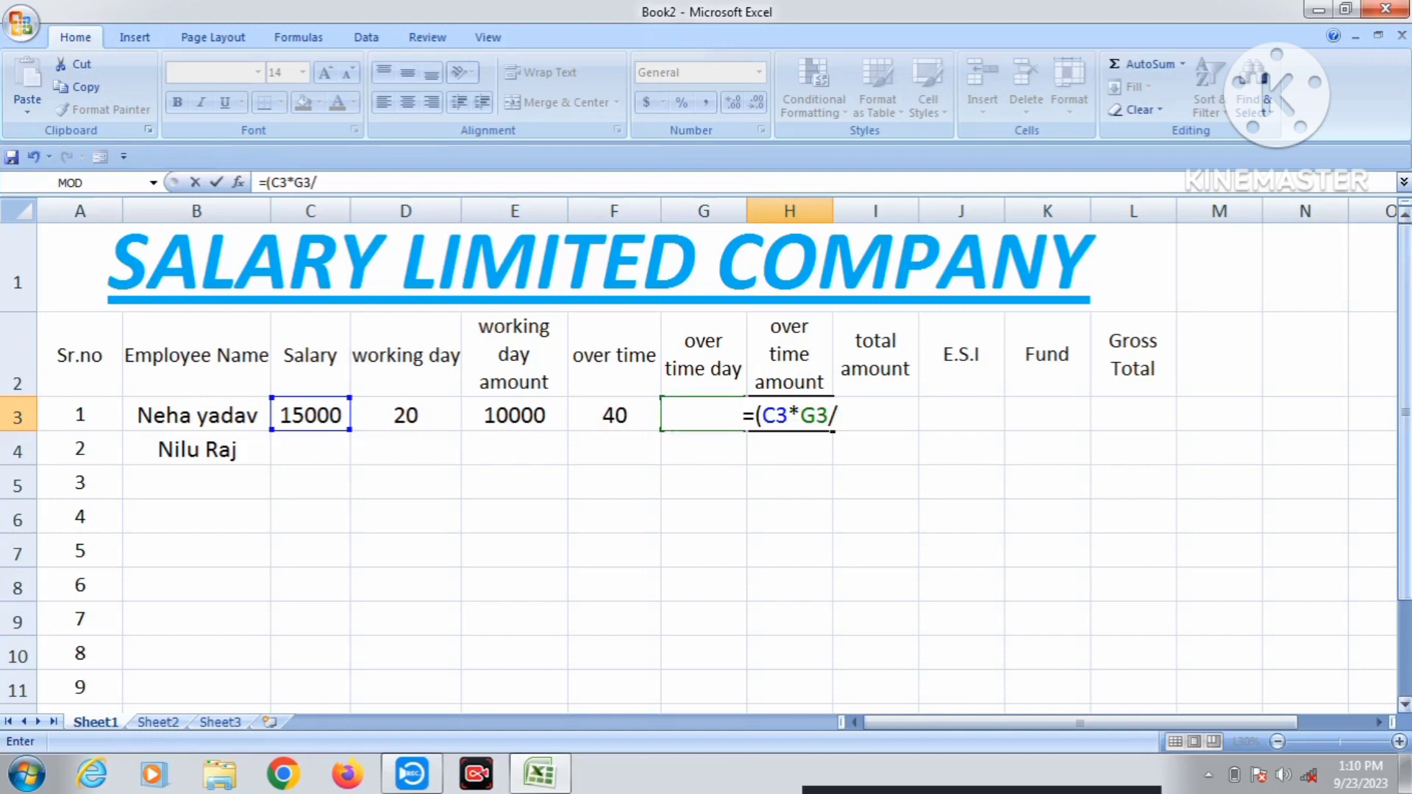
{"action": "type", "text": "30"}
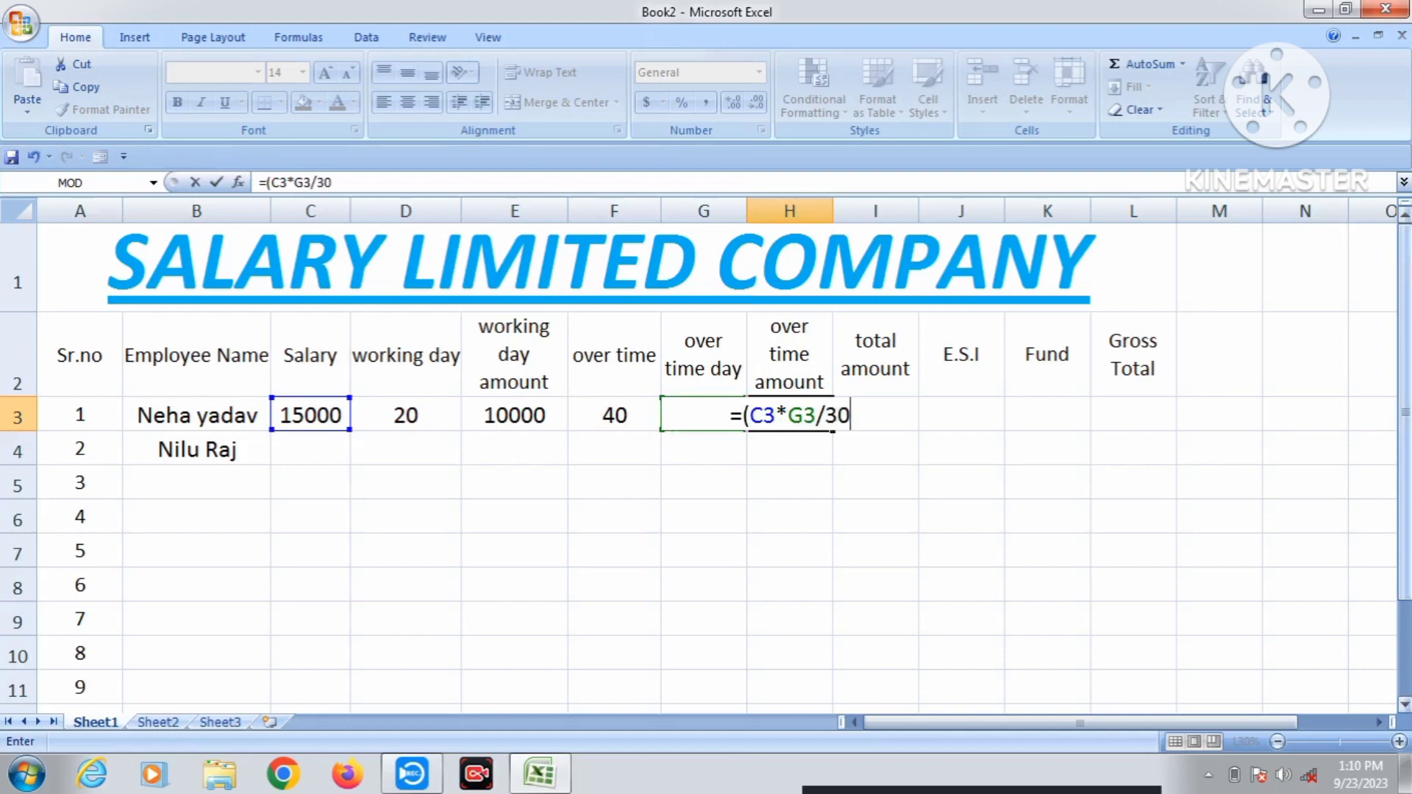
{"action": "key", "text": "Return"}
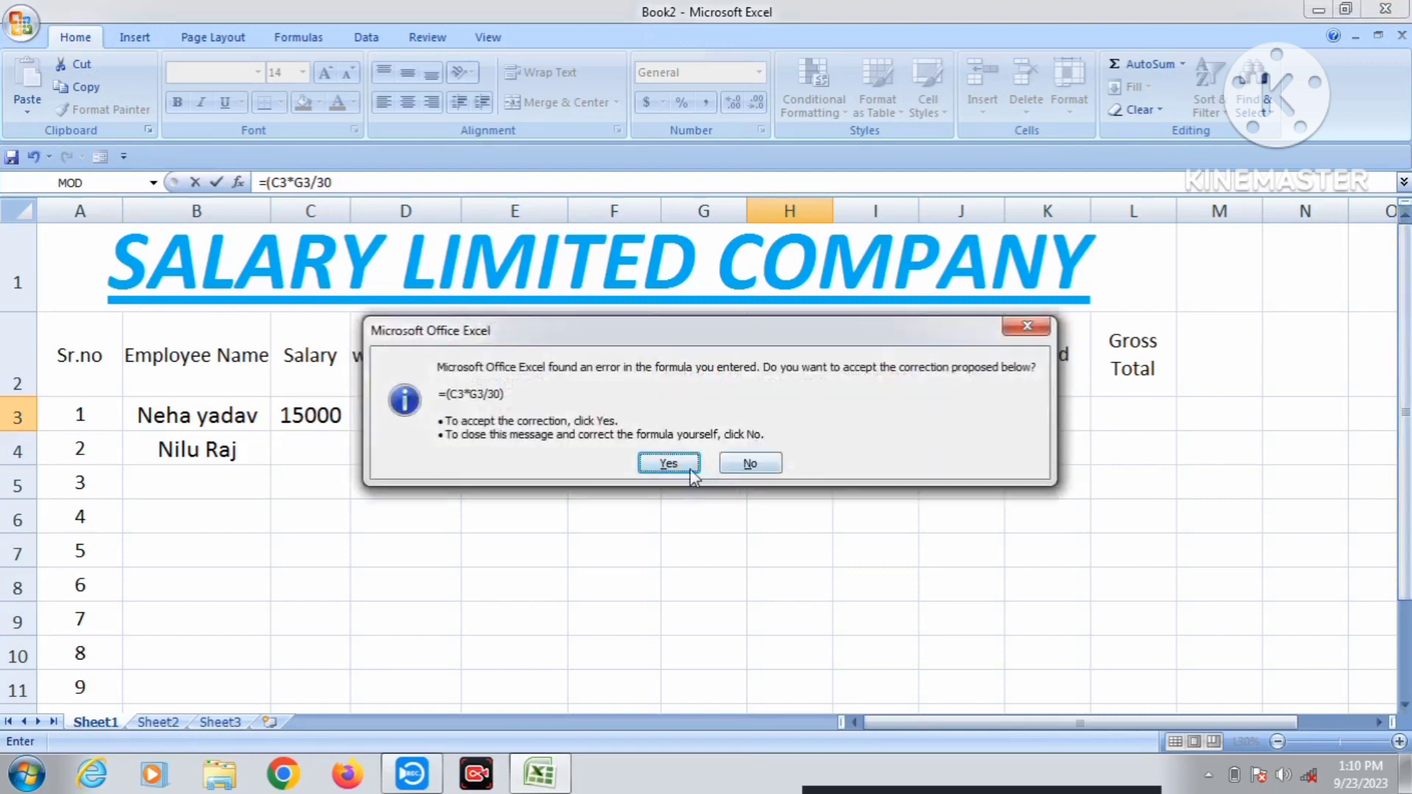
{"action": "left_click", "coordinate": [669, 464]}
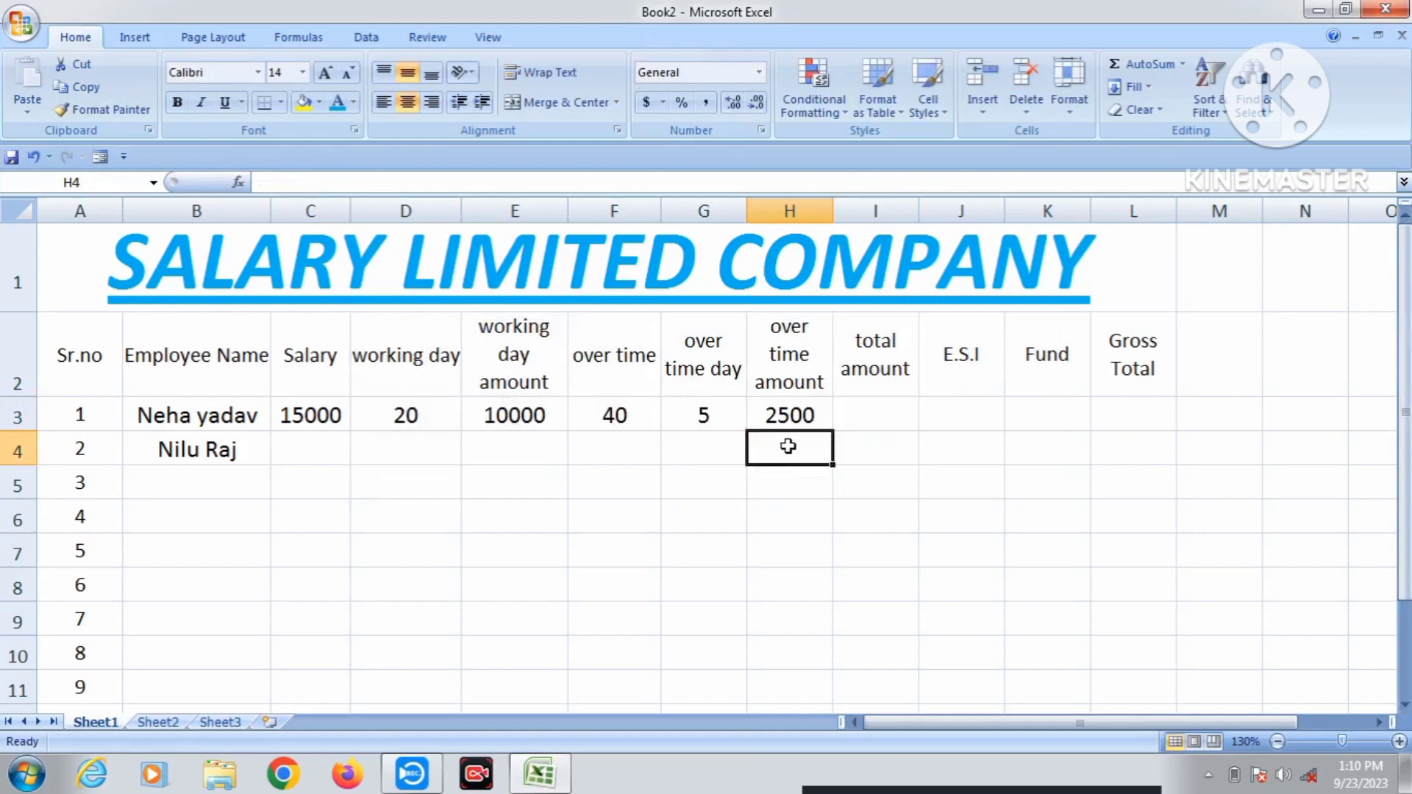
- Add the working day and over time amounts in the first employee's total amount cell I3 with the formula =E3+H3
{"action": "left_click", "coordinate": [804, 418]}
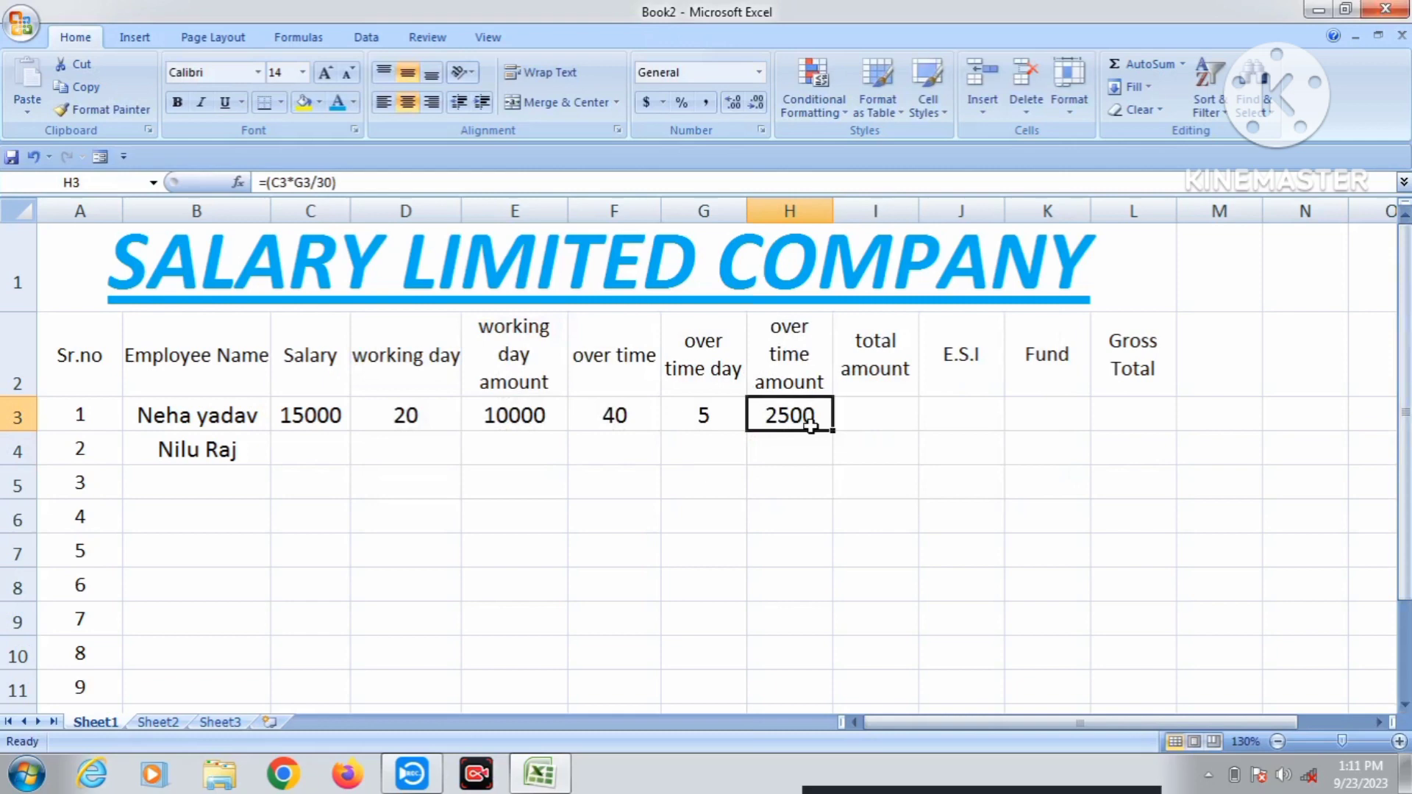
{"action": "key", "text": "Right"}
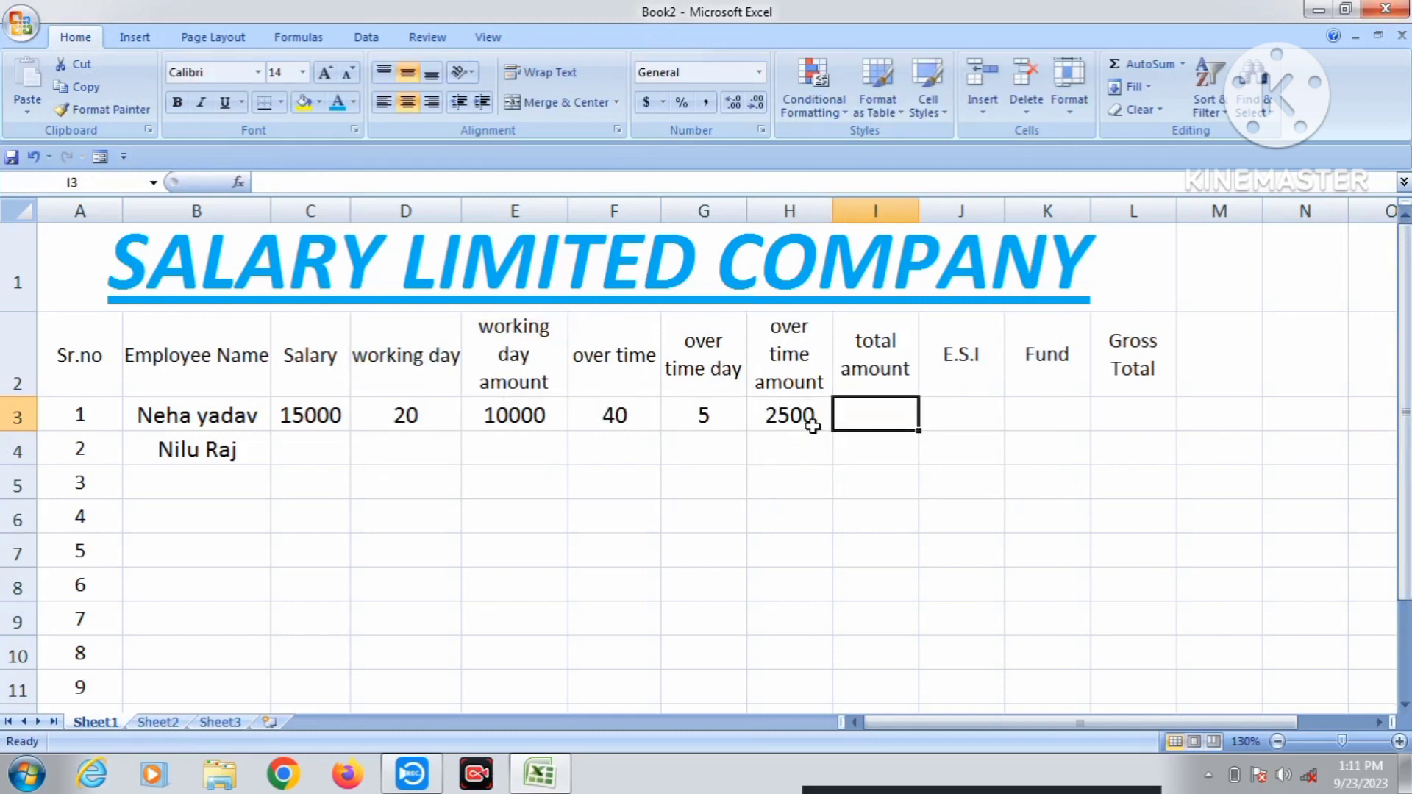
{"action": "type", "text": "="}
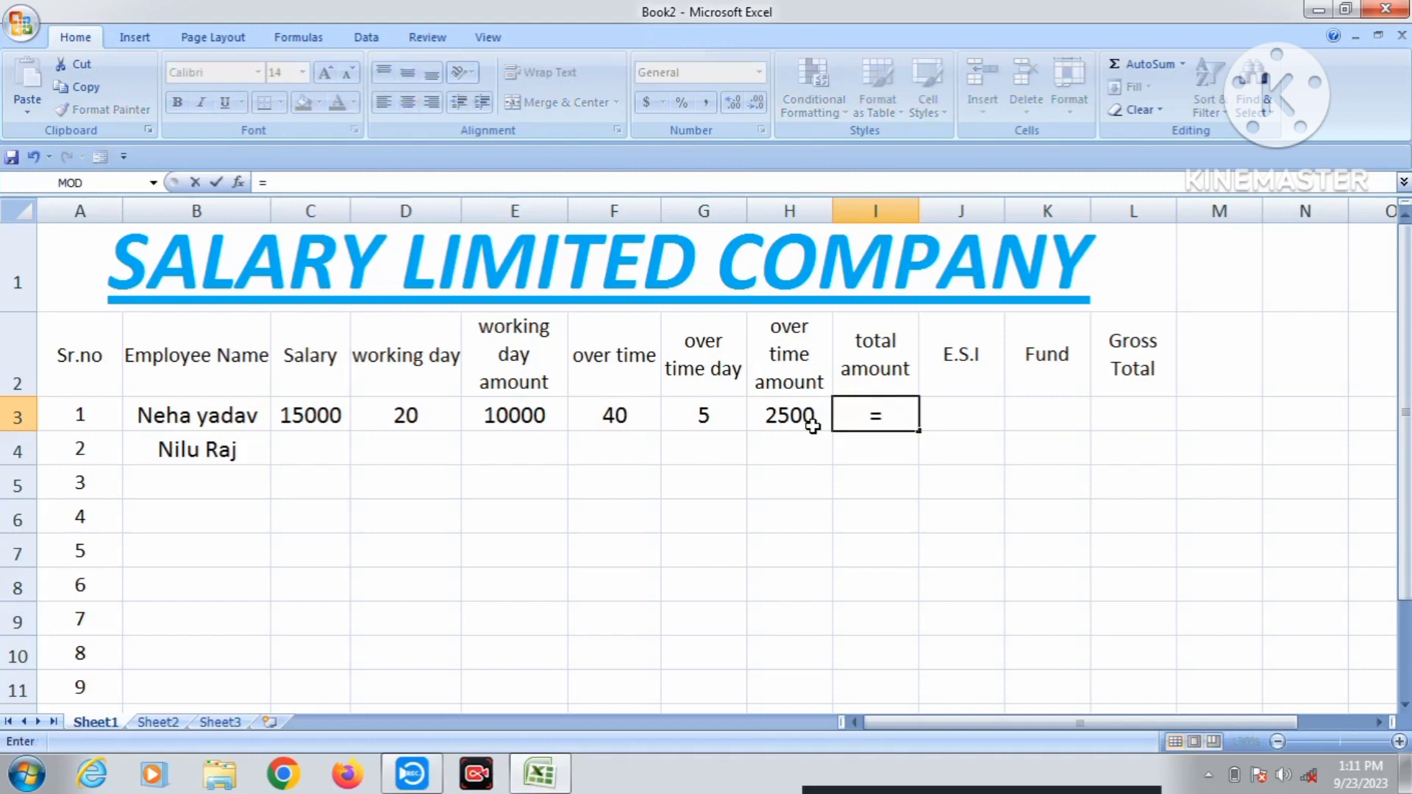
{"action": "left_click", "coordinate": [533, 415]}
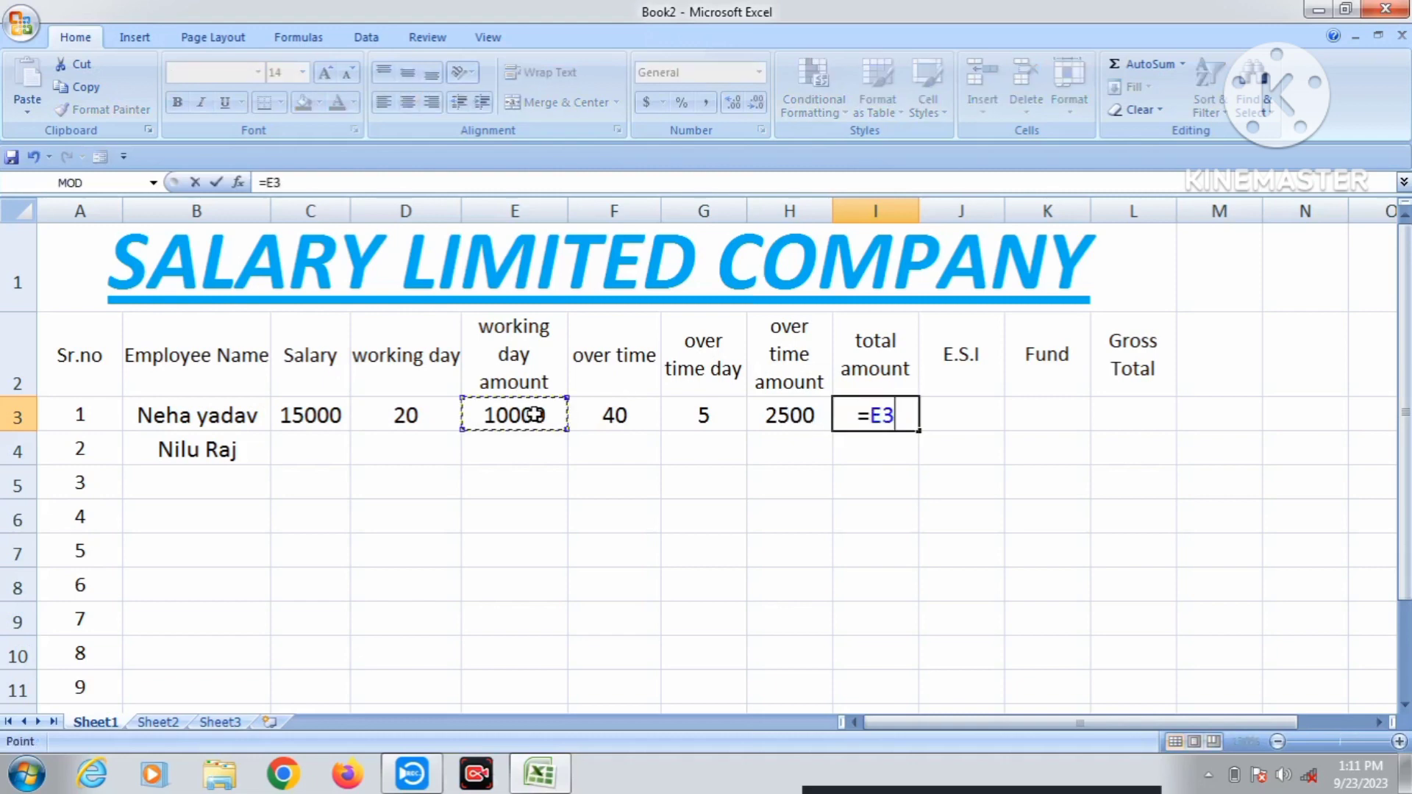
{"action": "type", "text": "+"}
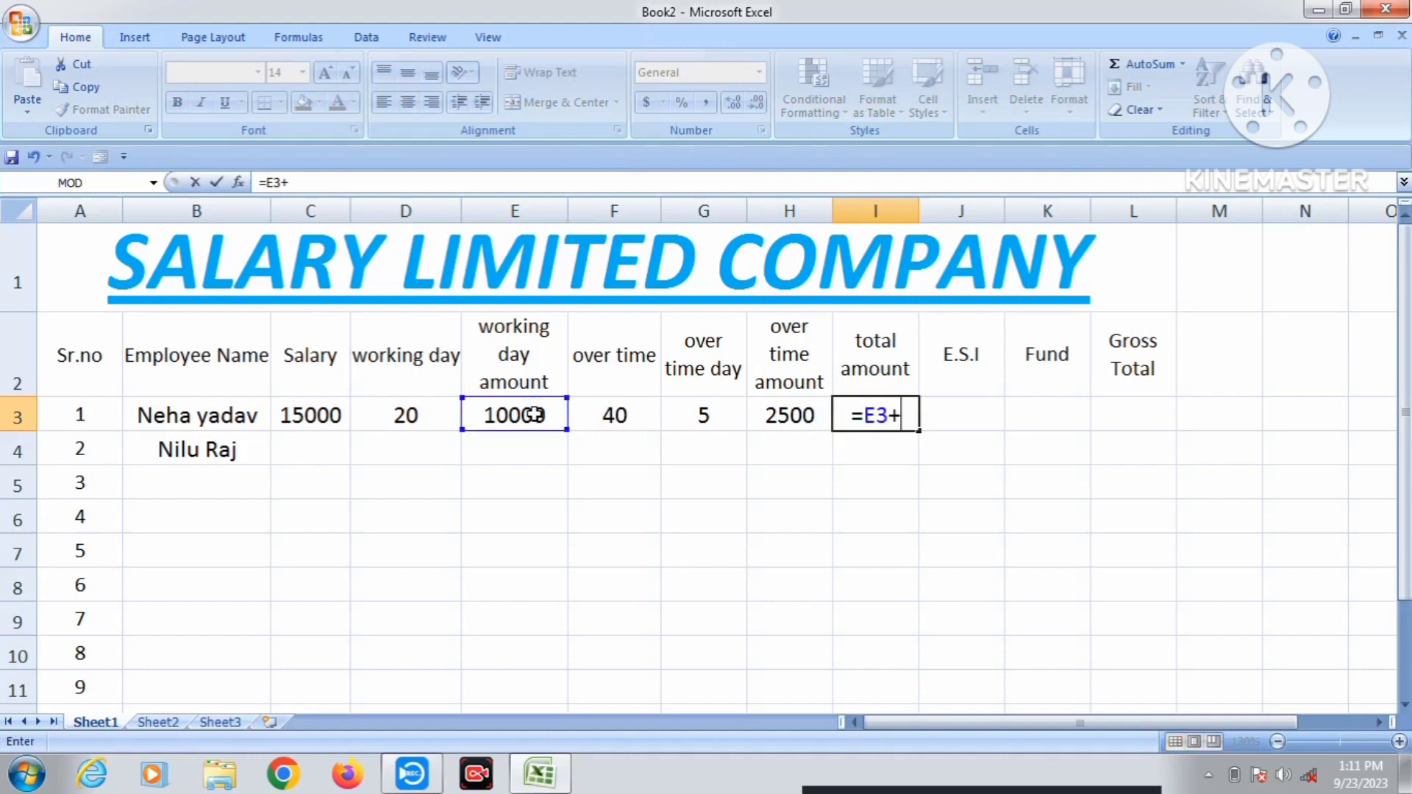
{"action": "left_click", "coordinate": [803, 416]}
{"action": "key", "text": "Return"}
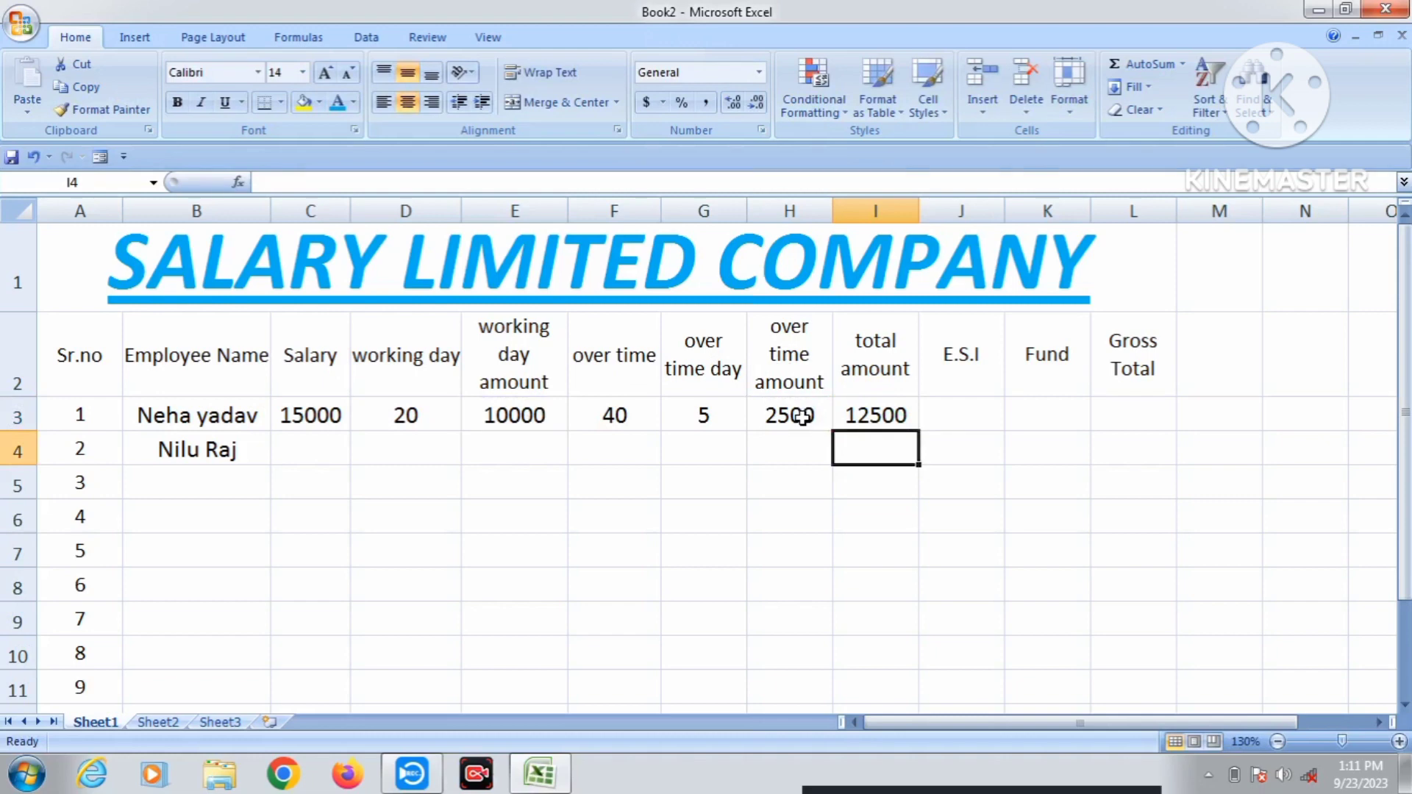
- Change the E.S.I header in cell J2 to "E.S.I 1%" and narrow column J so the header wraps onto two lines
{"action": "left_click", "coordinate": [976, 411]}
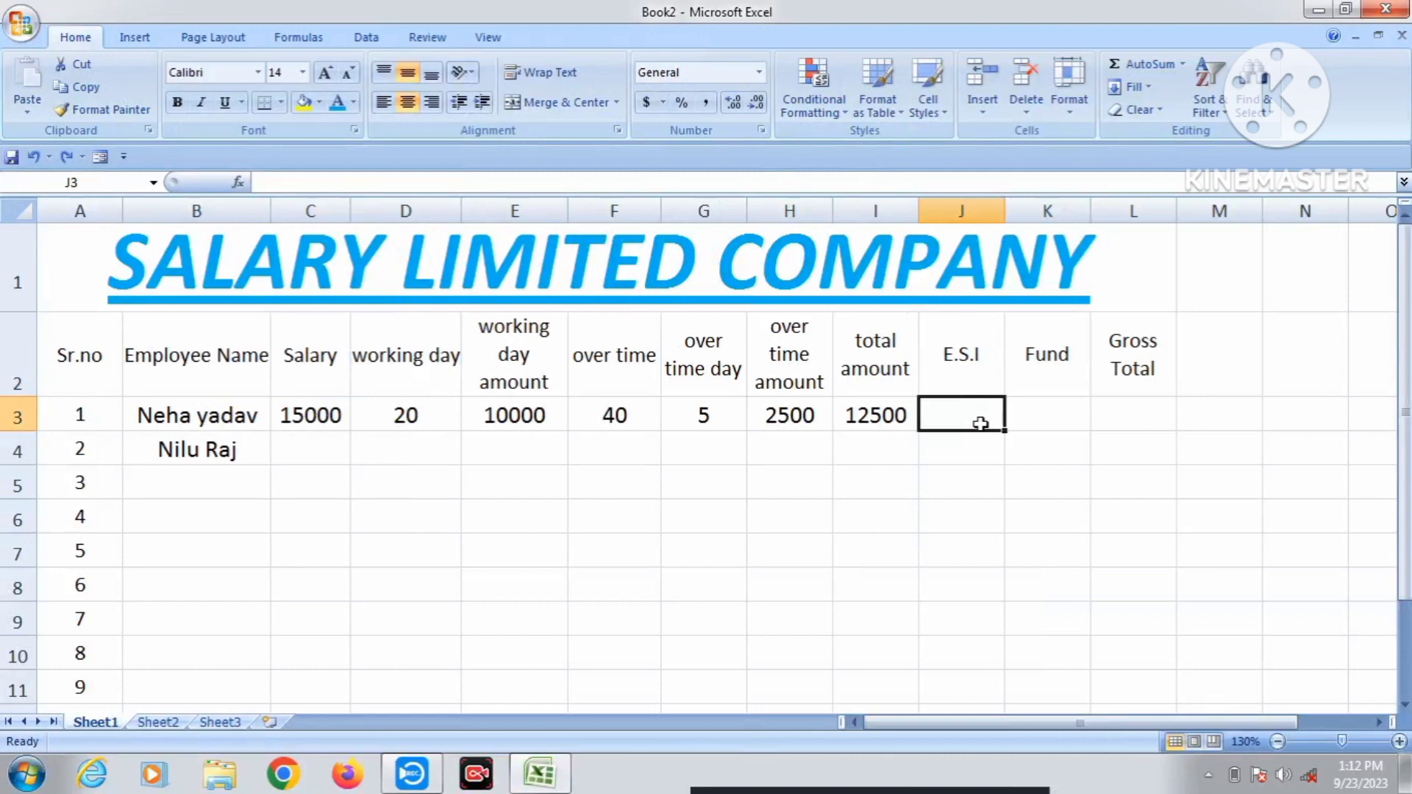
{"action": "left_click", "coordinate": [975, 383]}
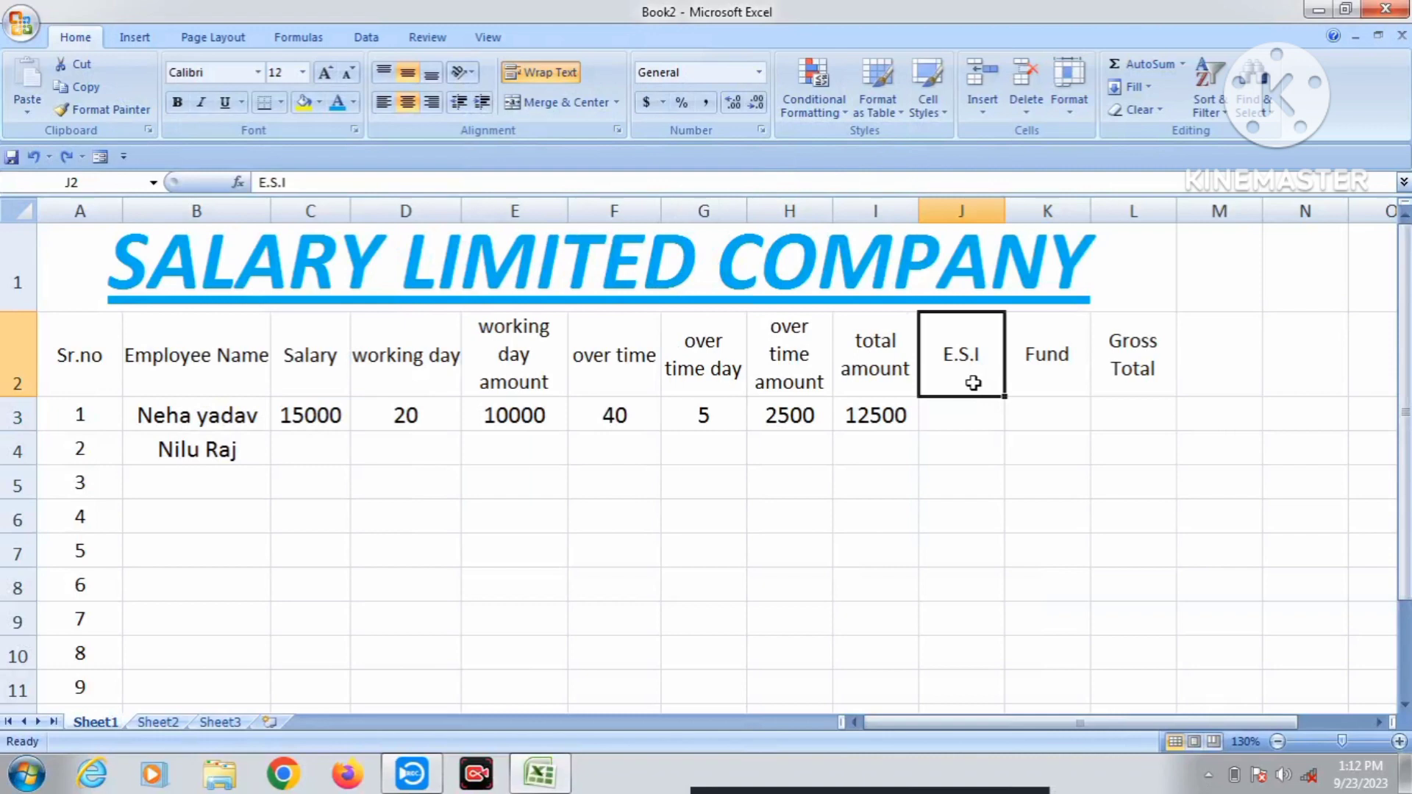
{"action": "double_click", "coordinate": [991, 360]}
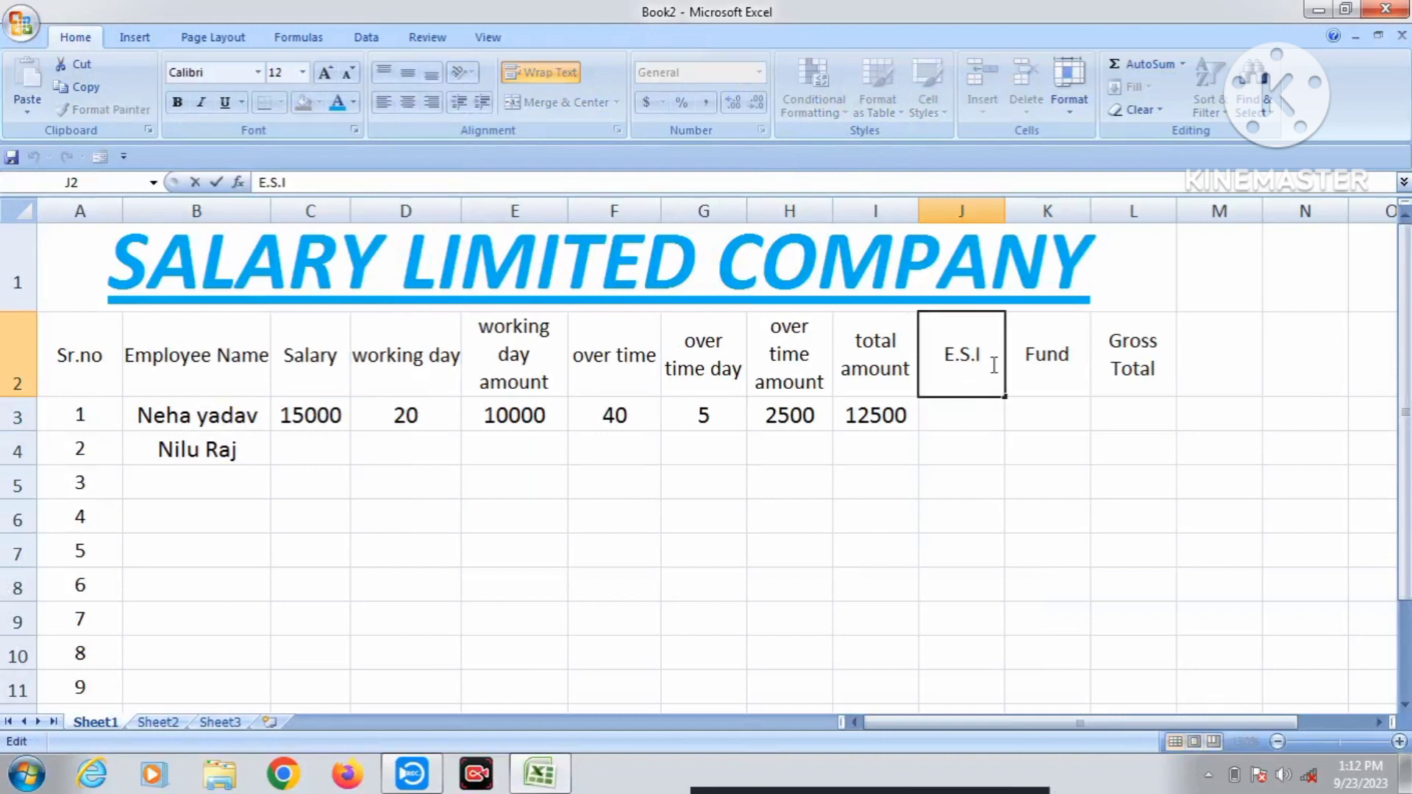
{"action": "type", "text": "1%"}
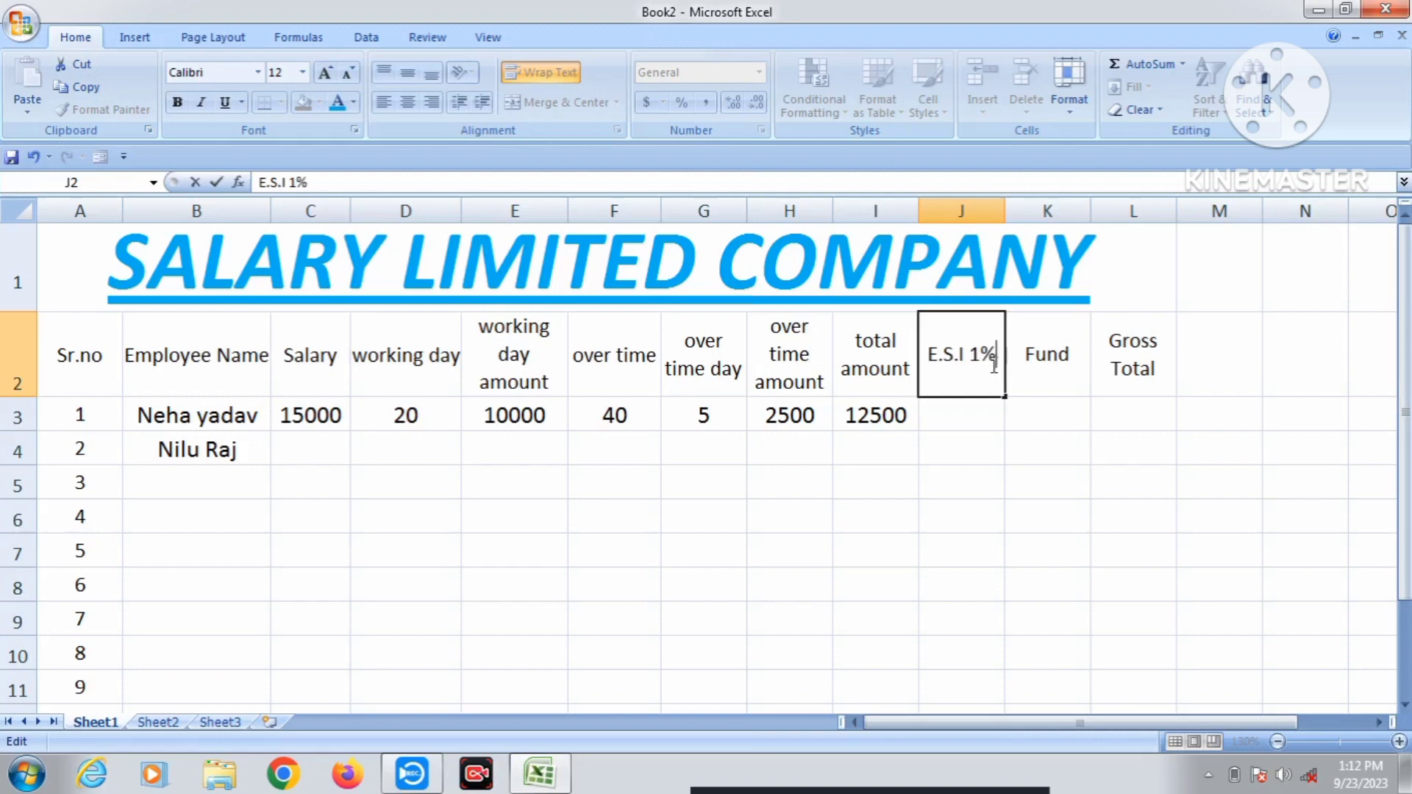
{"action": "left_click", "coordinate": [1015, 456]}
{"action": "left_click", "coordinate": [986, 353]}
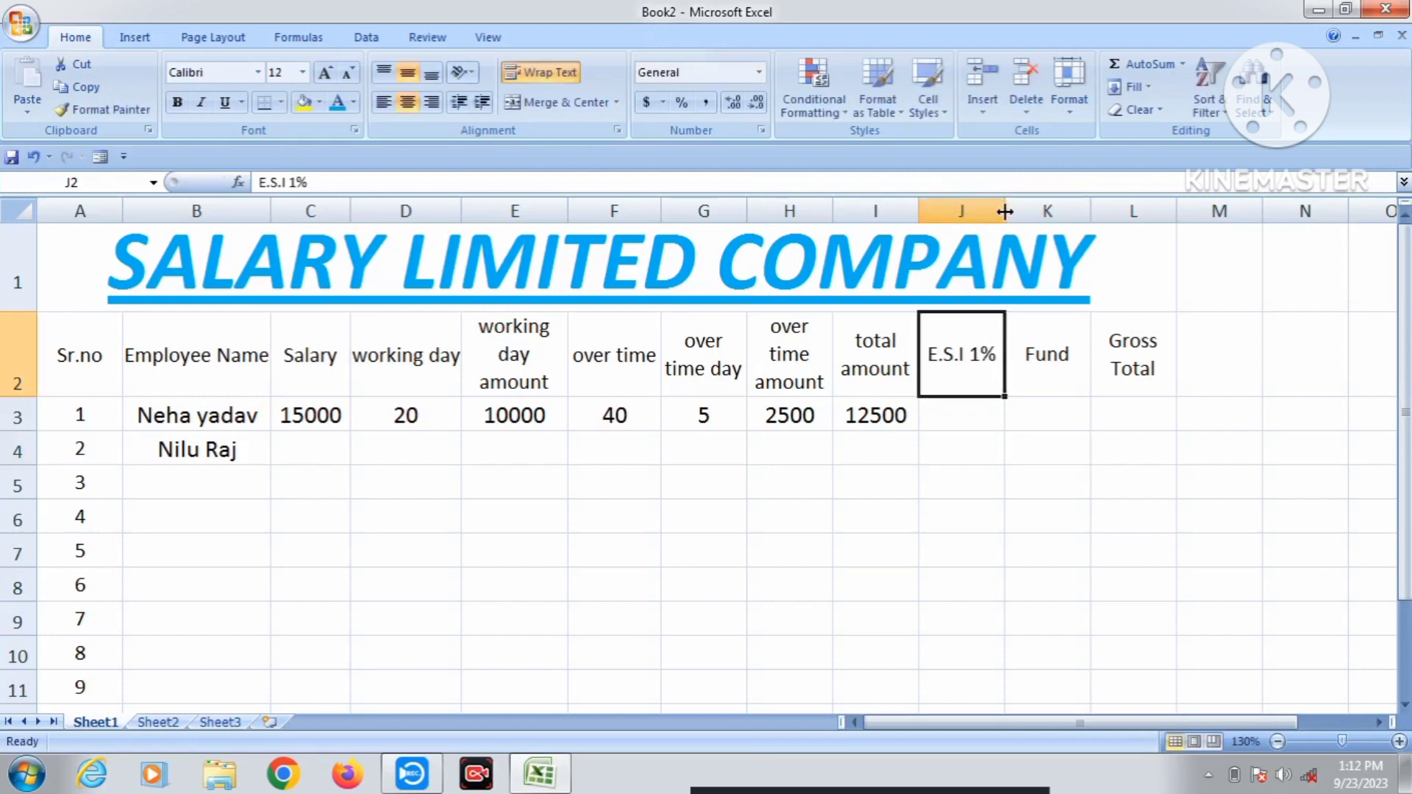
{"action": "left_click_drag", "start_coordinate": [1005, 211], "coordinate": [983, 236]}
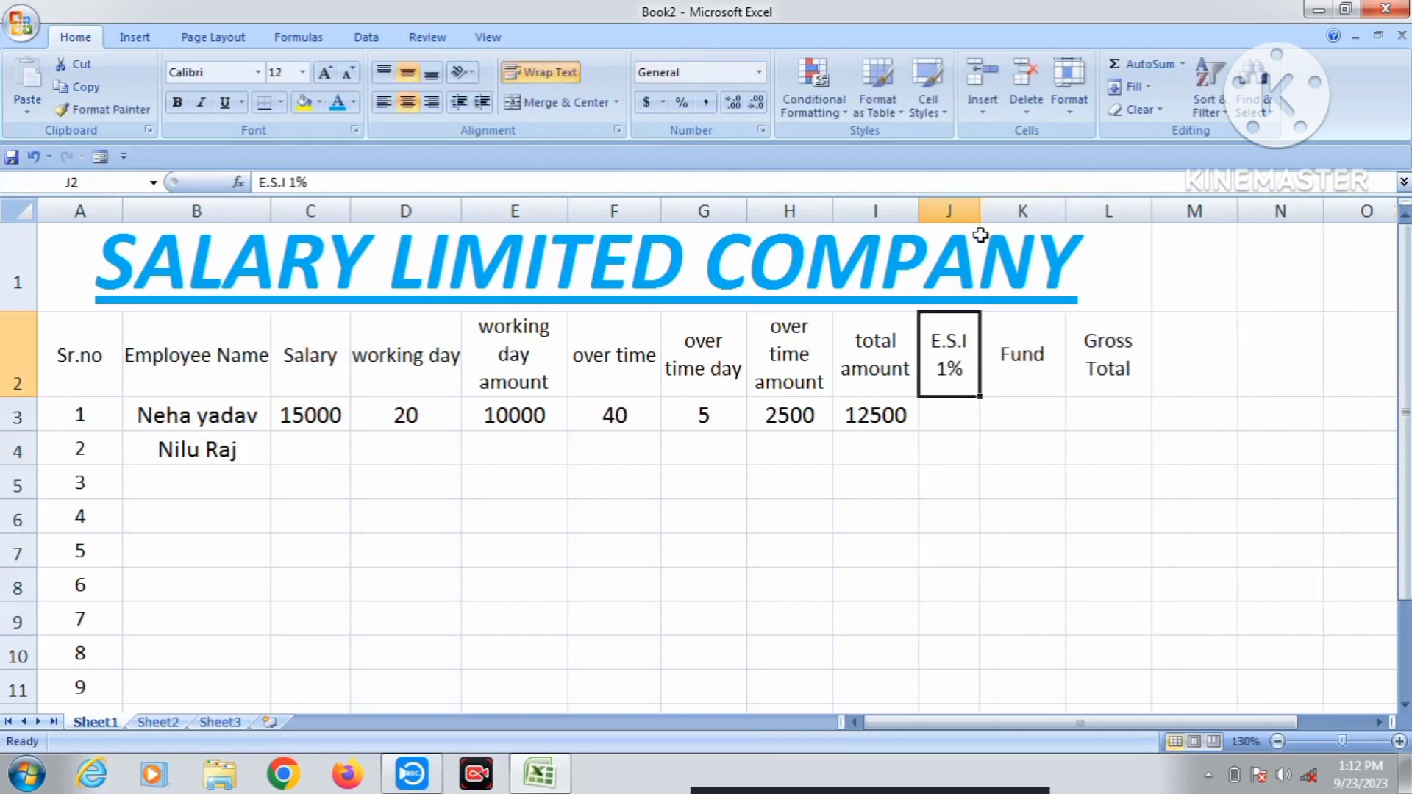
- Calculate the first employee's E.S.I amount in cell J3 with the formula =(E3*1%)
{"action": "left_click", "coordinate": [975, 414]}
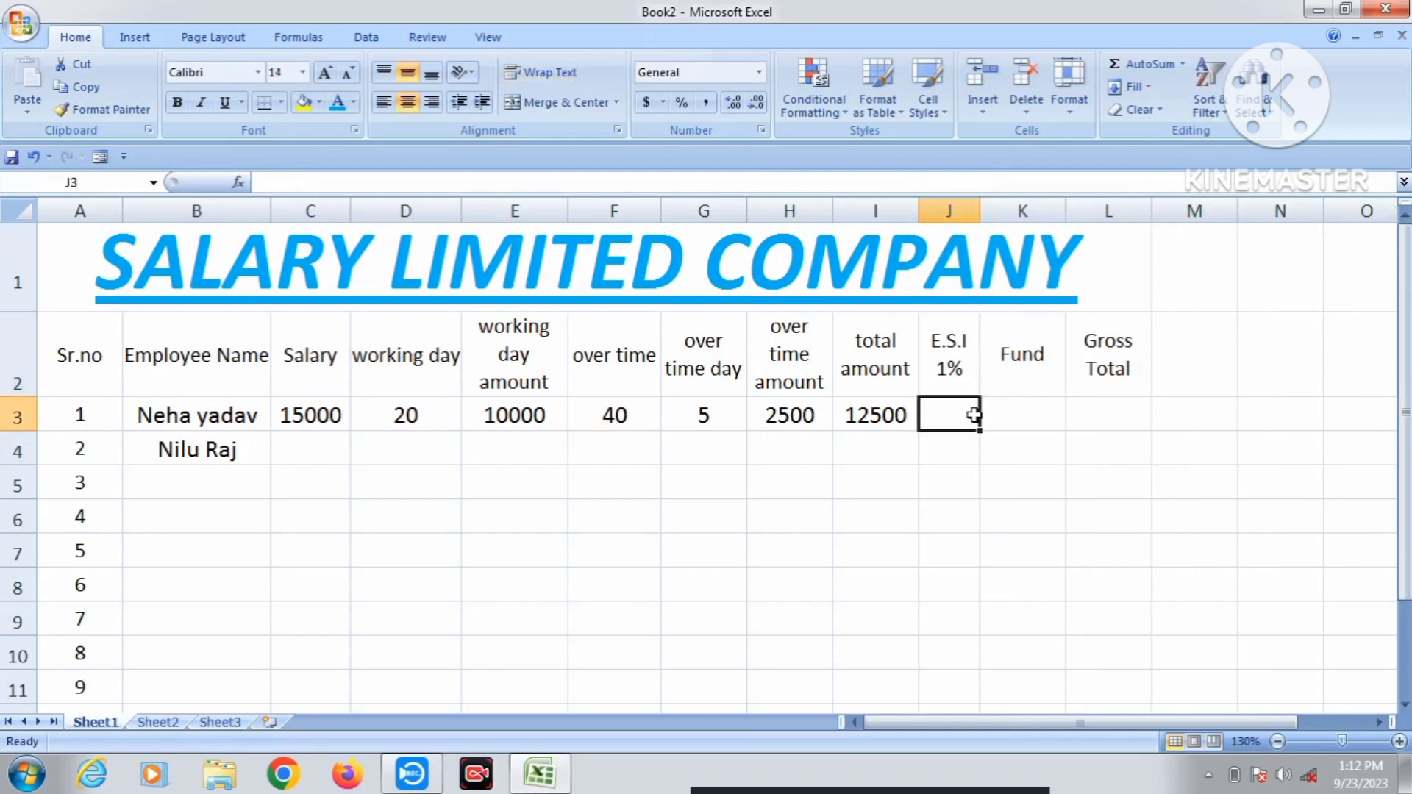
{"action": "type", "text": "="}
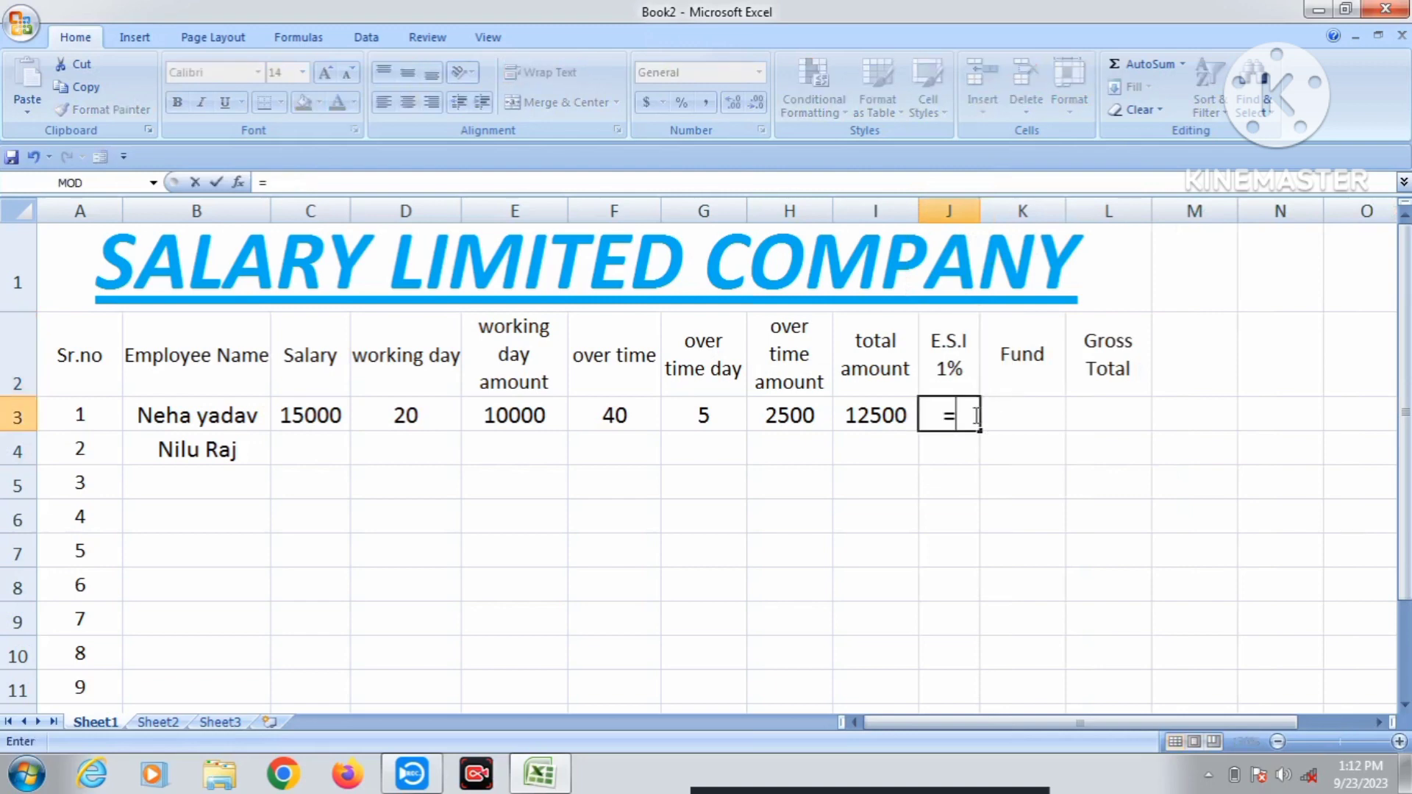
{"action": "type", "text": "("}
{"action": "left_click", "coordinate": [534, 417]}
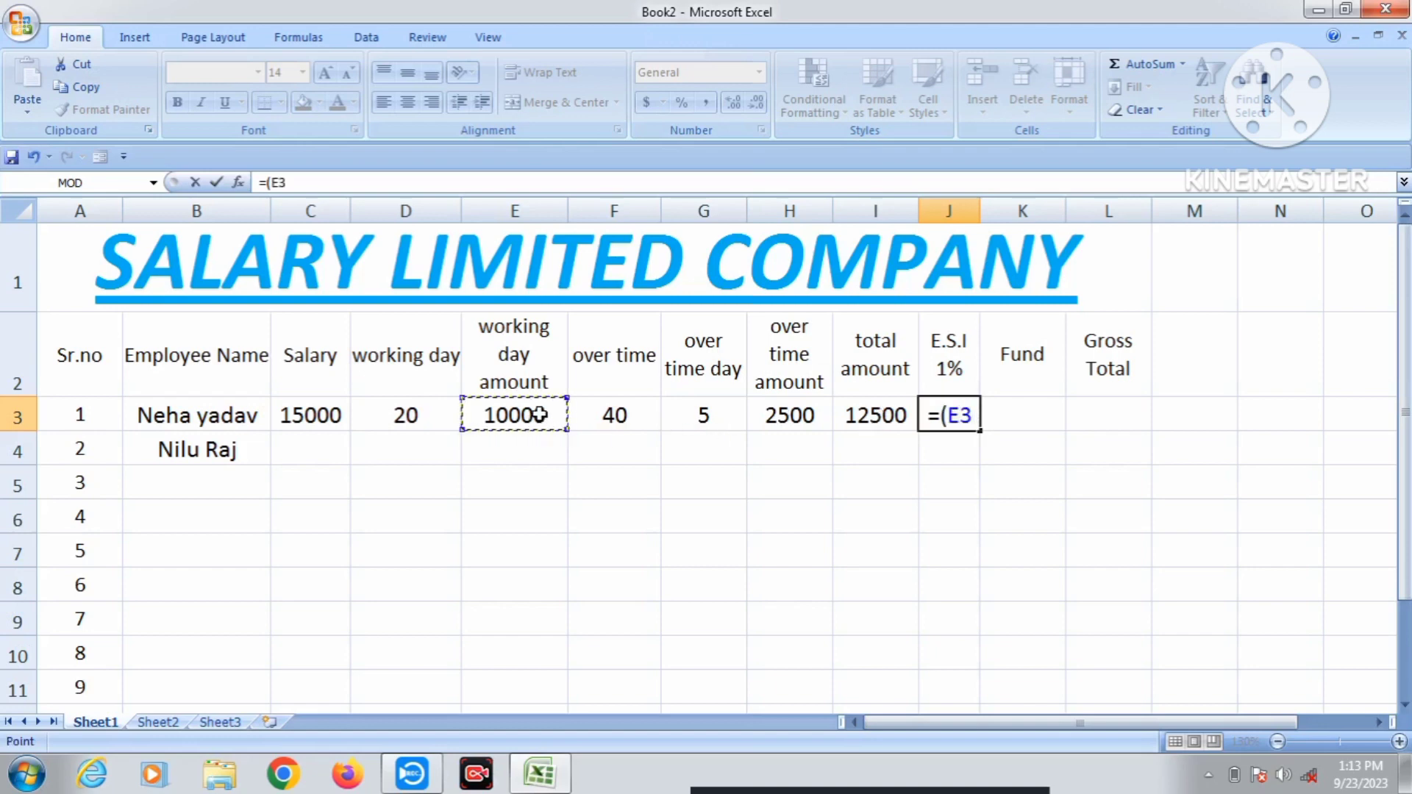
{"action": "type", "text": "*"}
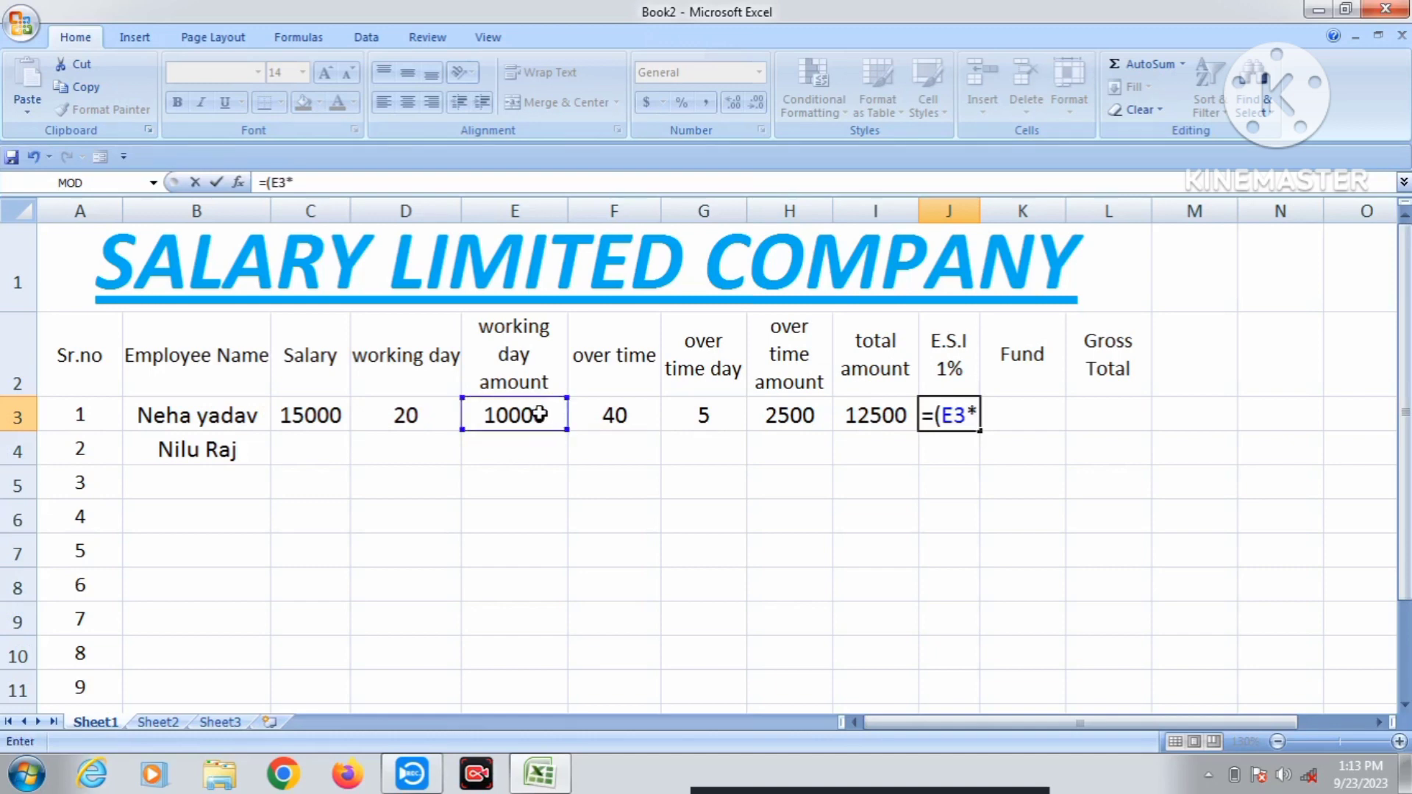
{"action": "type", "text": "1"}
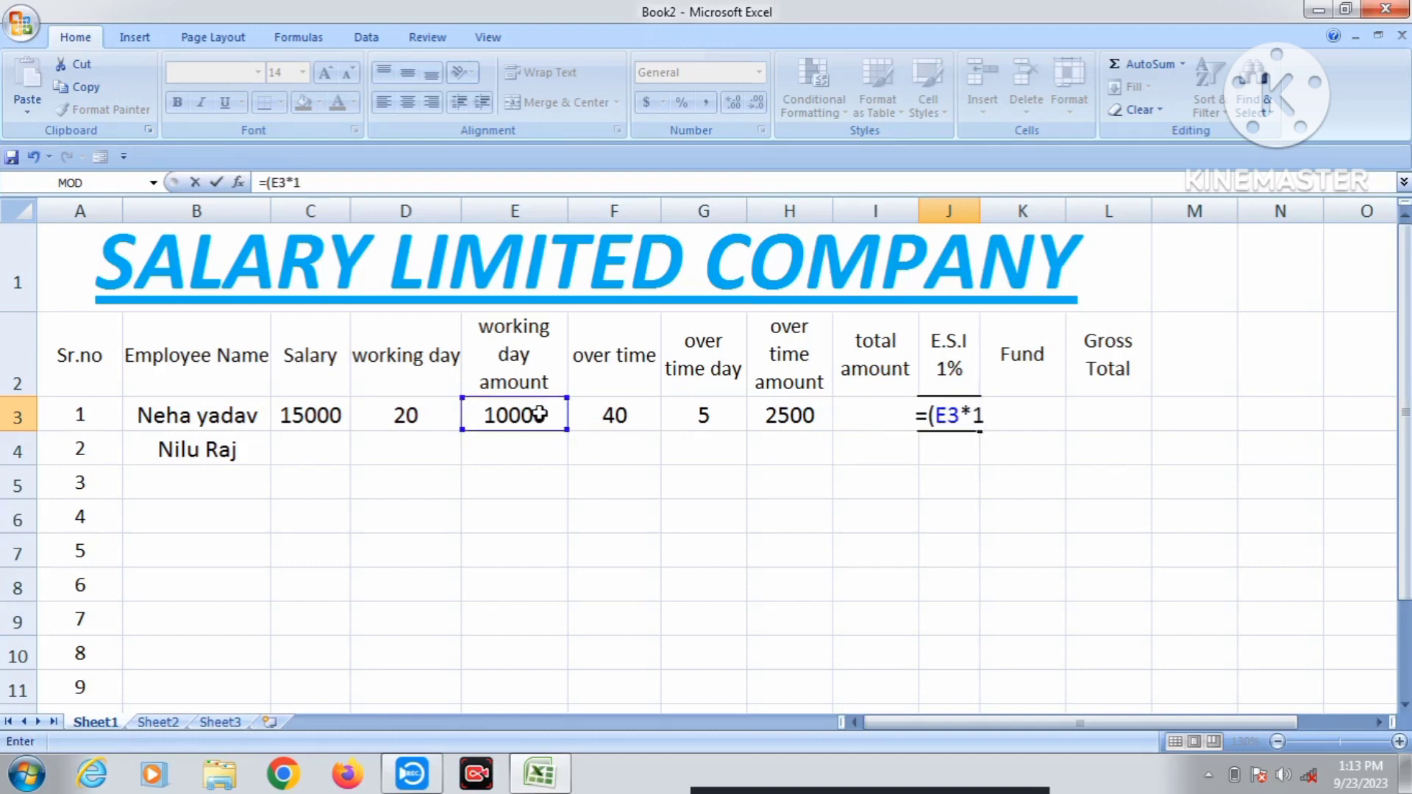
{"action": "type", "text": "%"}
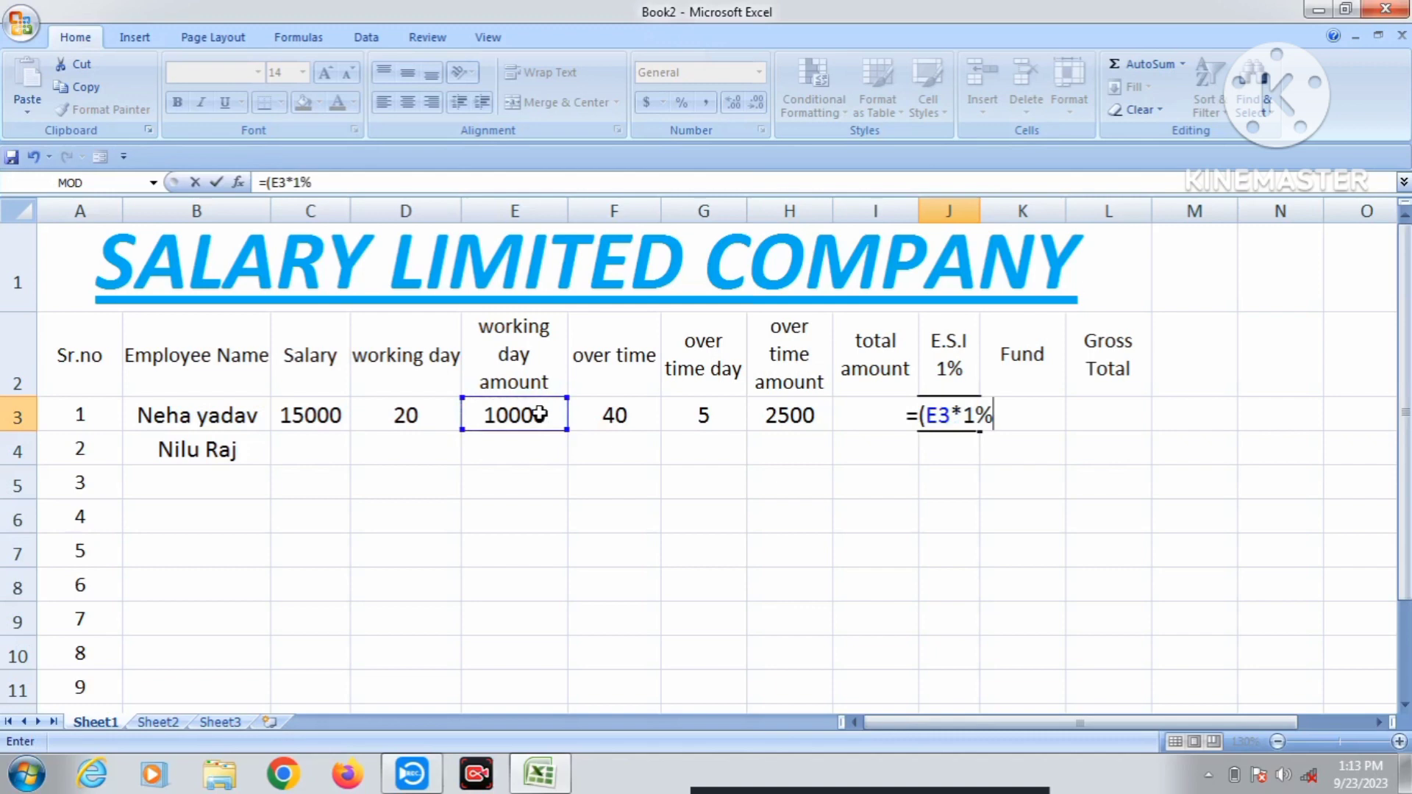
{"action": "type", "text": ")"}
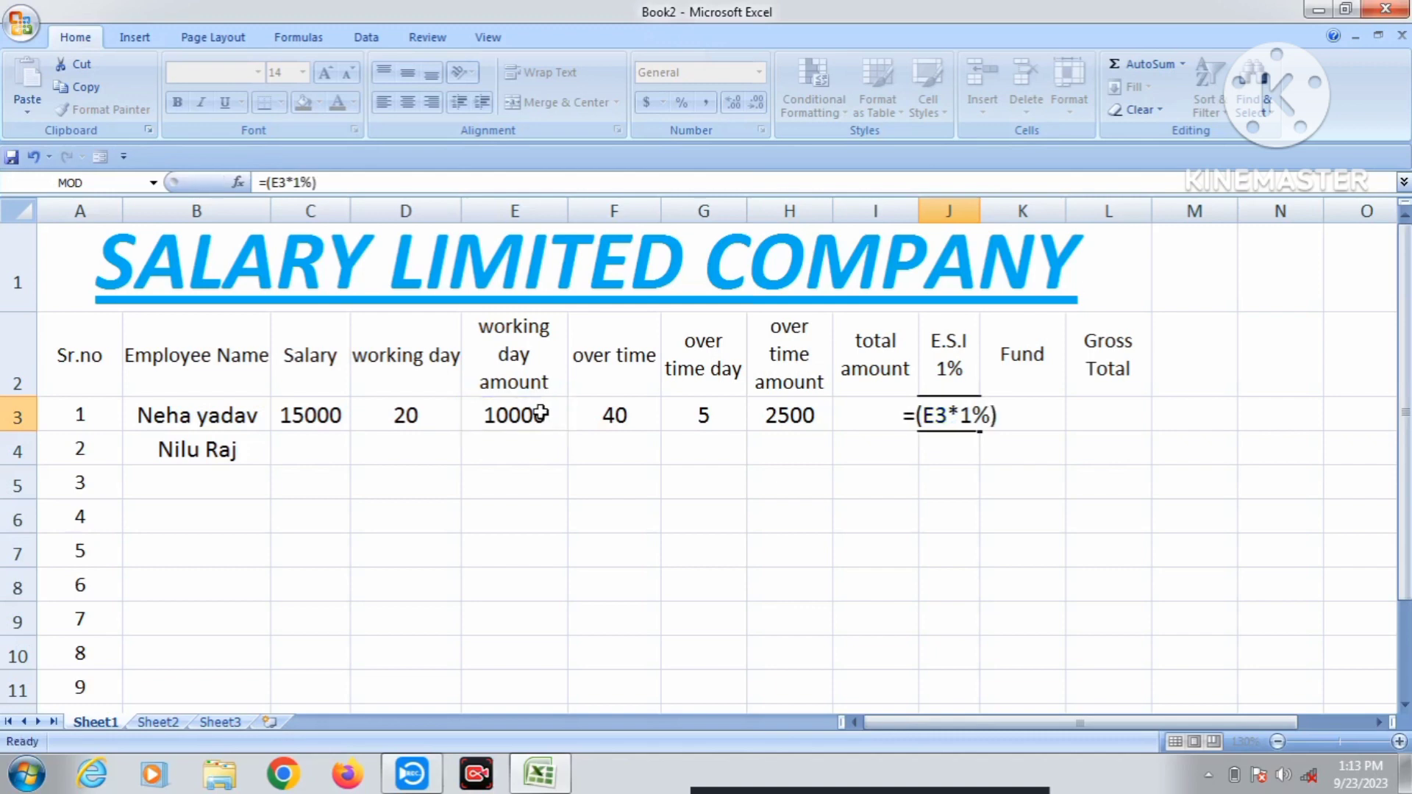
{"action": "key", "text": "Return"}
{"action": "left_click", "coordinate": [969, 411]}
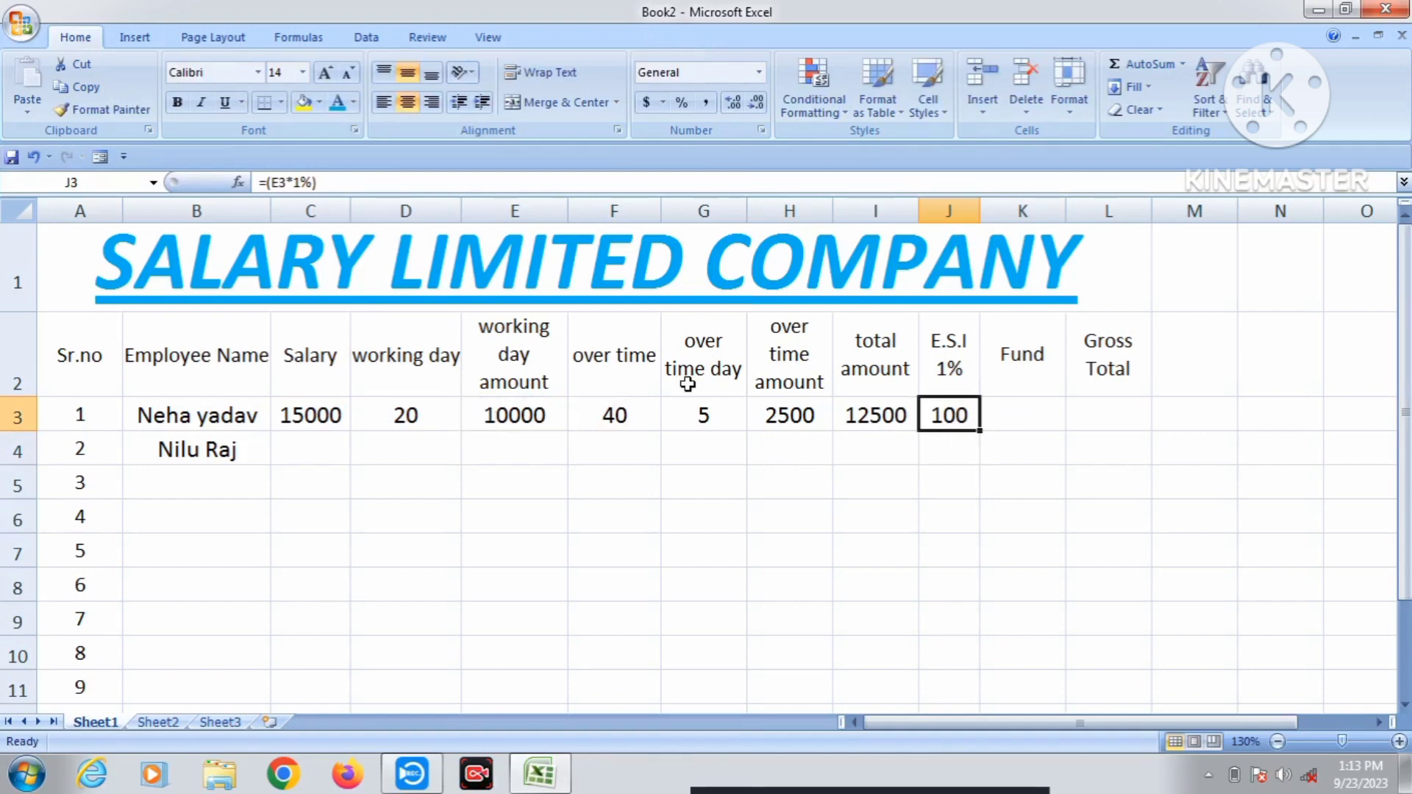
- Change the Fund header in cell K2 to "Fund 9%" and narrow column K, keeping the header text wrapped onto two lines
{"action": "left_click", "coordinate": [1048, 382]}
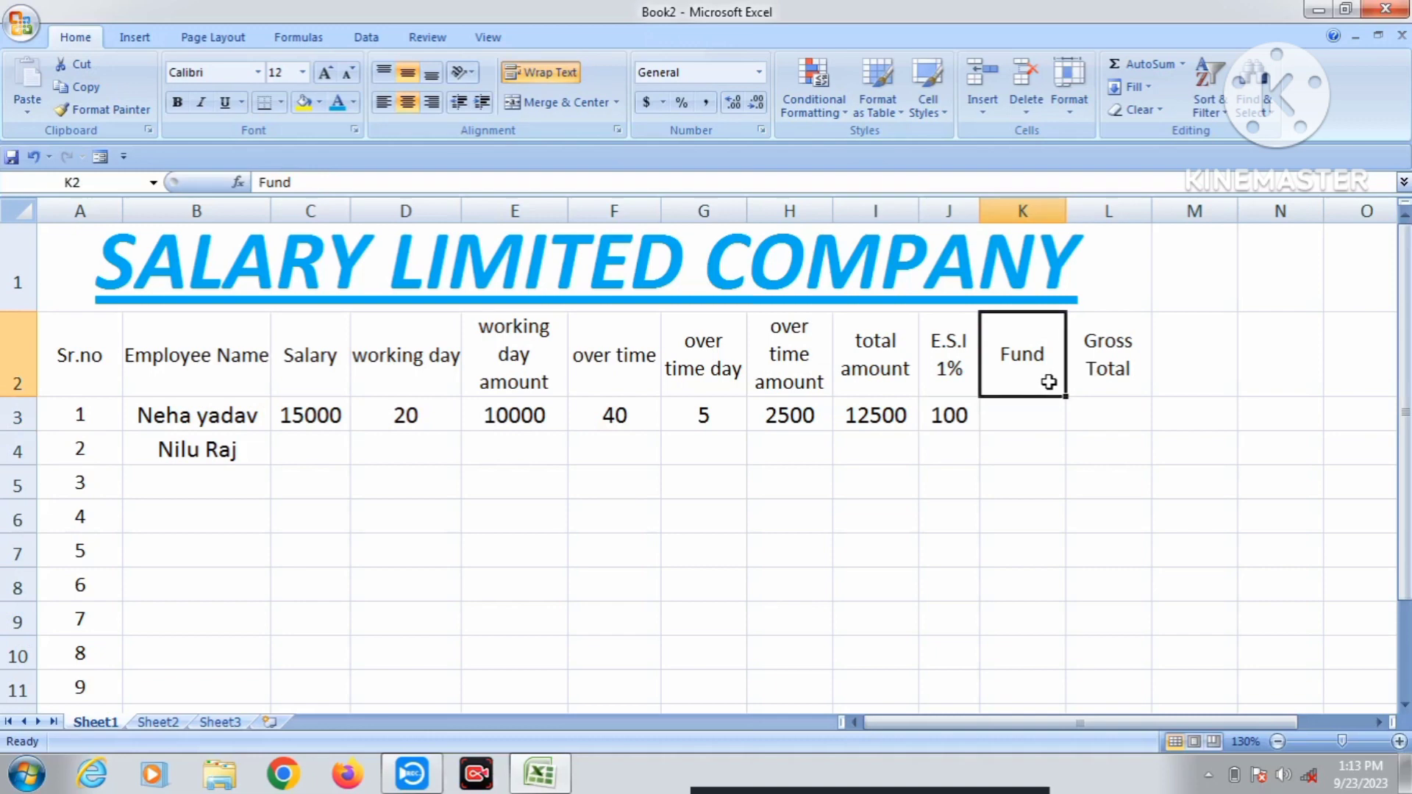
{"action": "double_click", "coordinate": [1049, 381]}
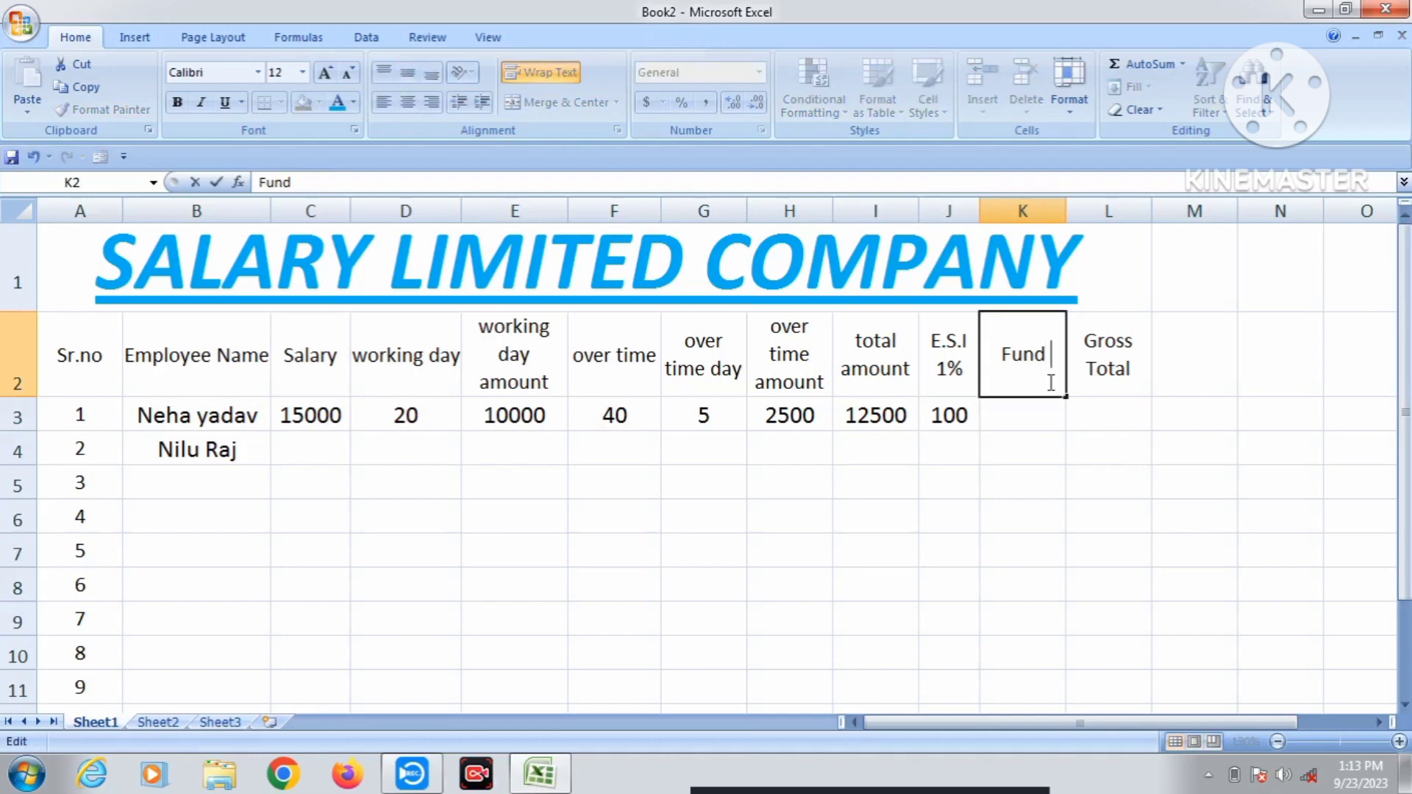
{"action": "type", "text": "9%"}
{"action": "left_click", "coordinate": [1079, 479]}
{"action": "left_click", "coordinate": [1045, 375]}
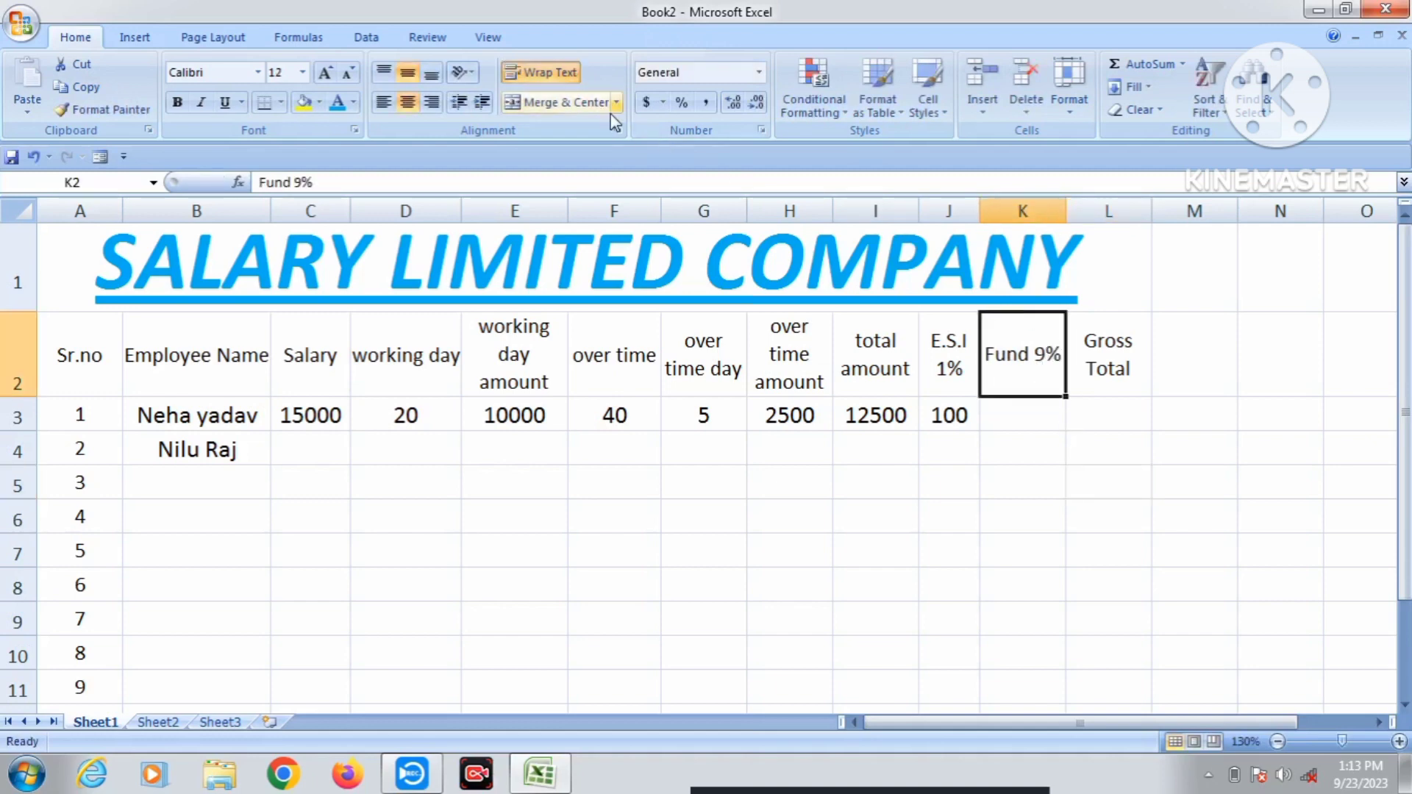
{"action": "left_click", "coordinate": [548, 73]}
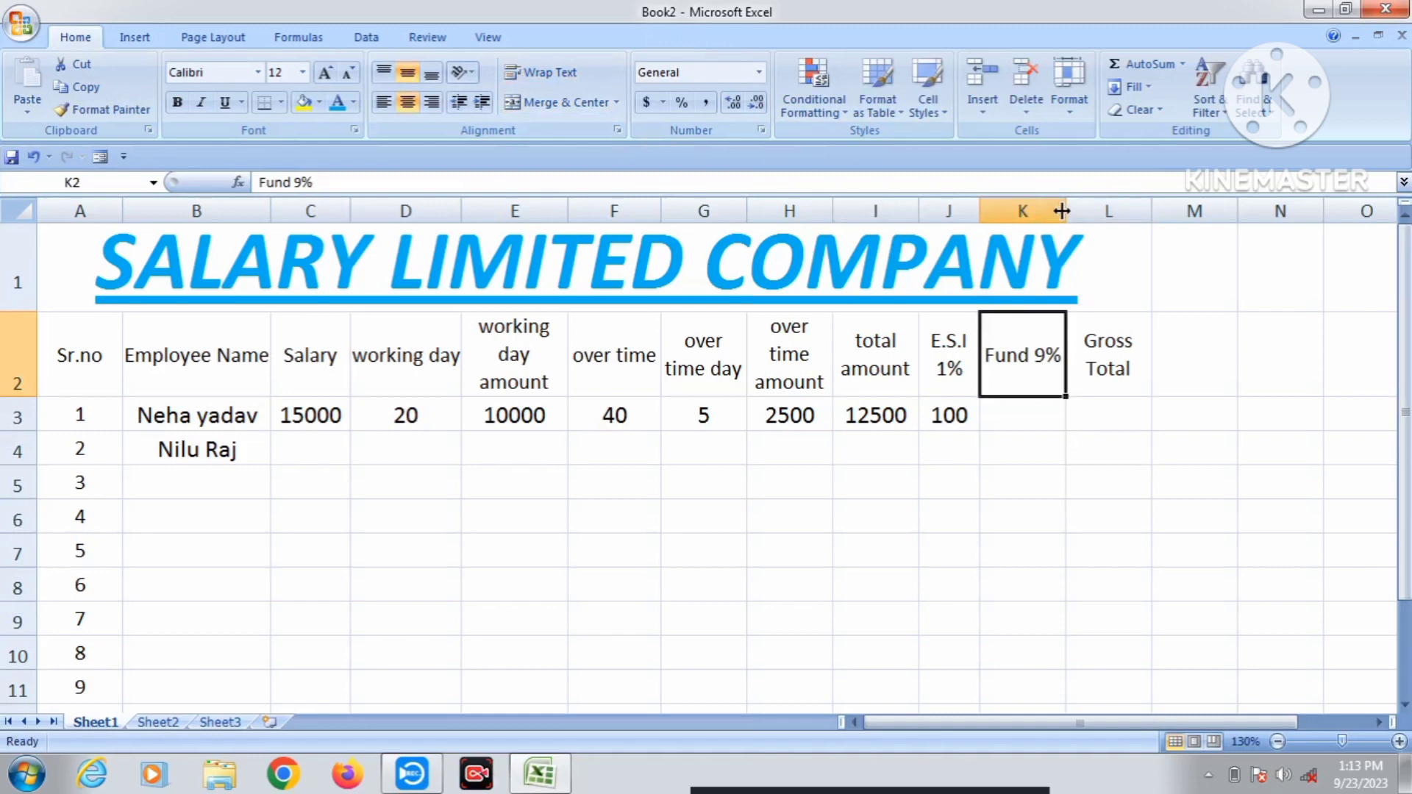
{"action": "left_click_drag", "start_coordinate": [1065, 210], "coordinate": [1042, 209]}
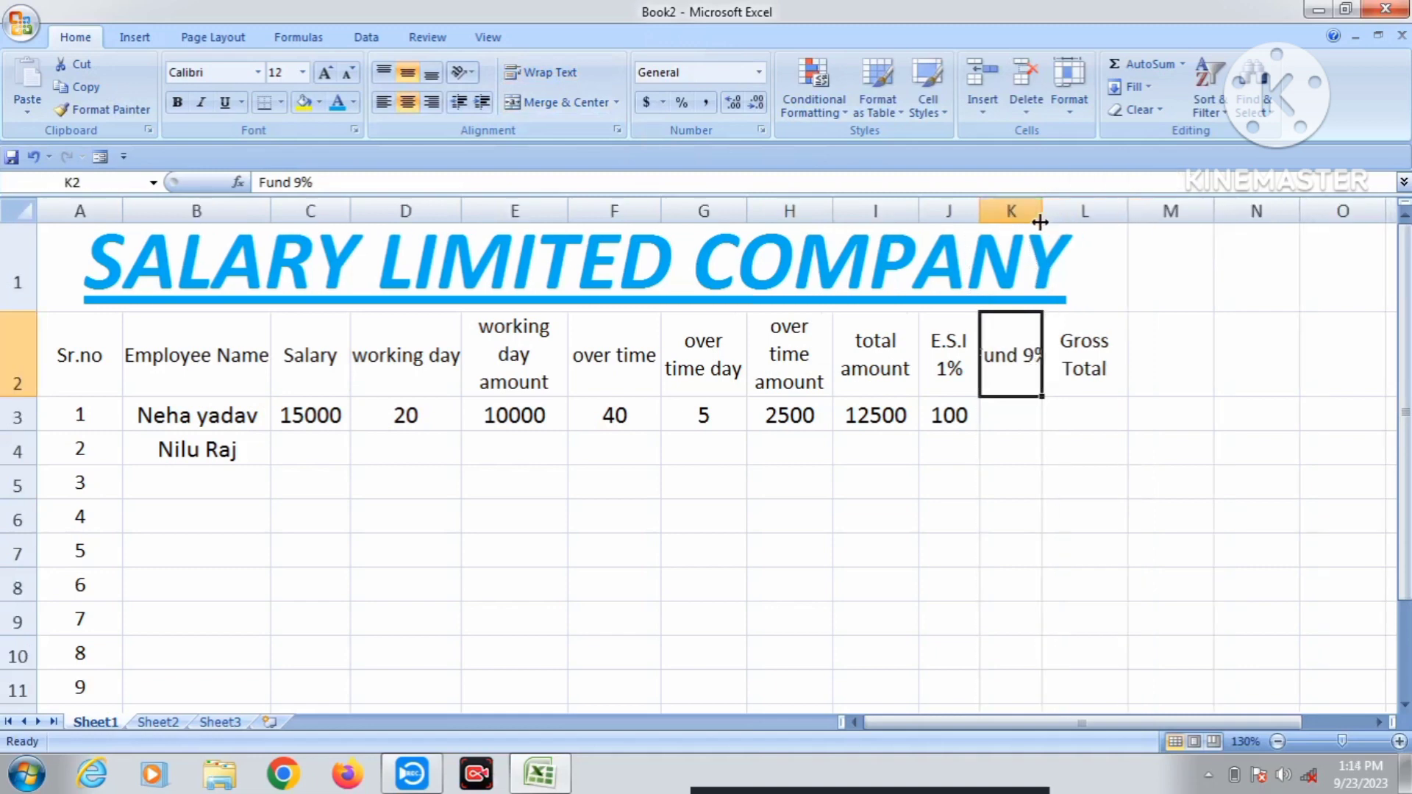
{"action": "left_click", "coordinate": [553, 73]}
{"action": "left_click", "coordinate": [1010, 417]}
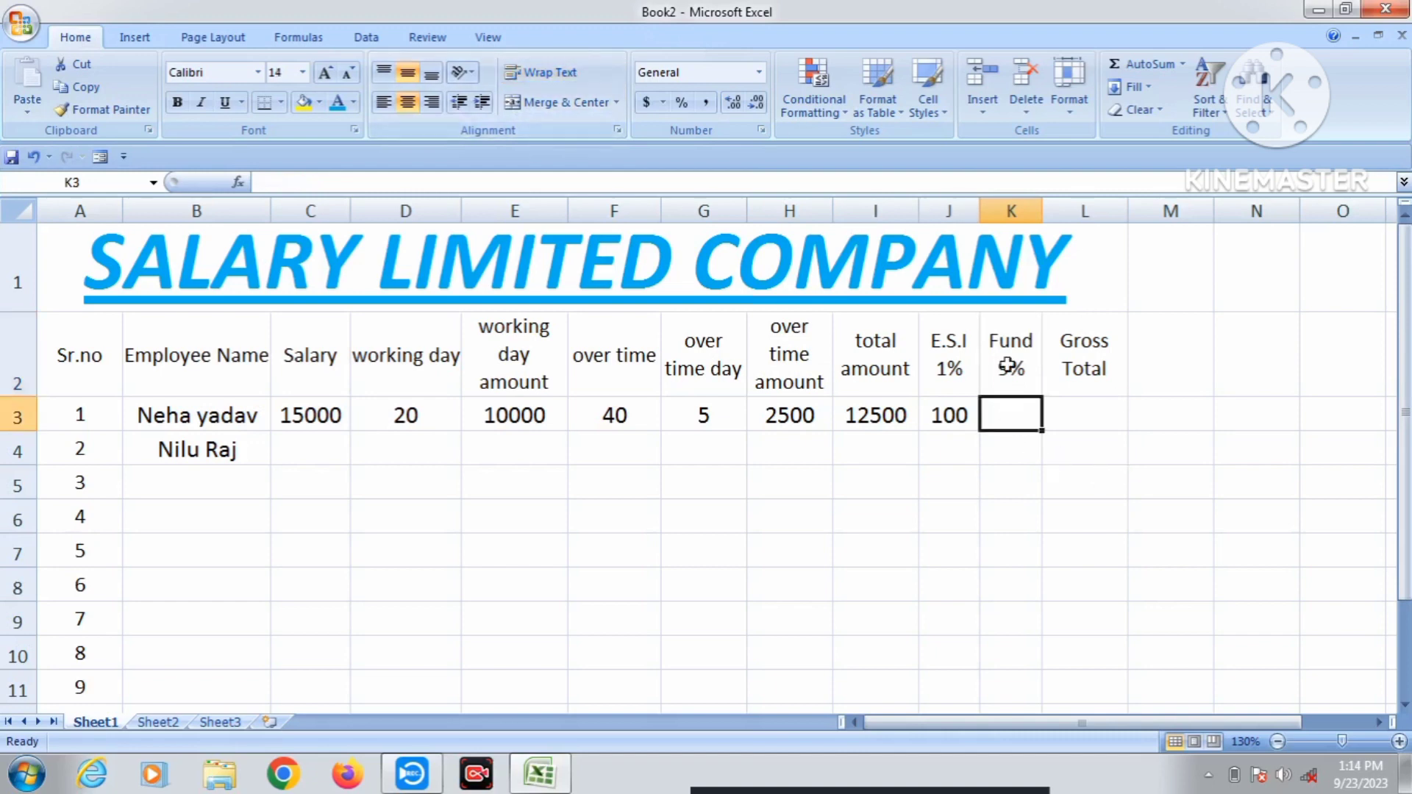
- Replace the word "Fund" in header cell K2 with "p.v", keeping the 9% after it
{"action": "double_click", "coordinate": [993, 342]}
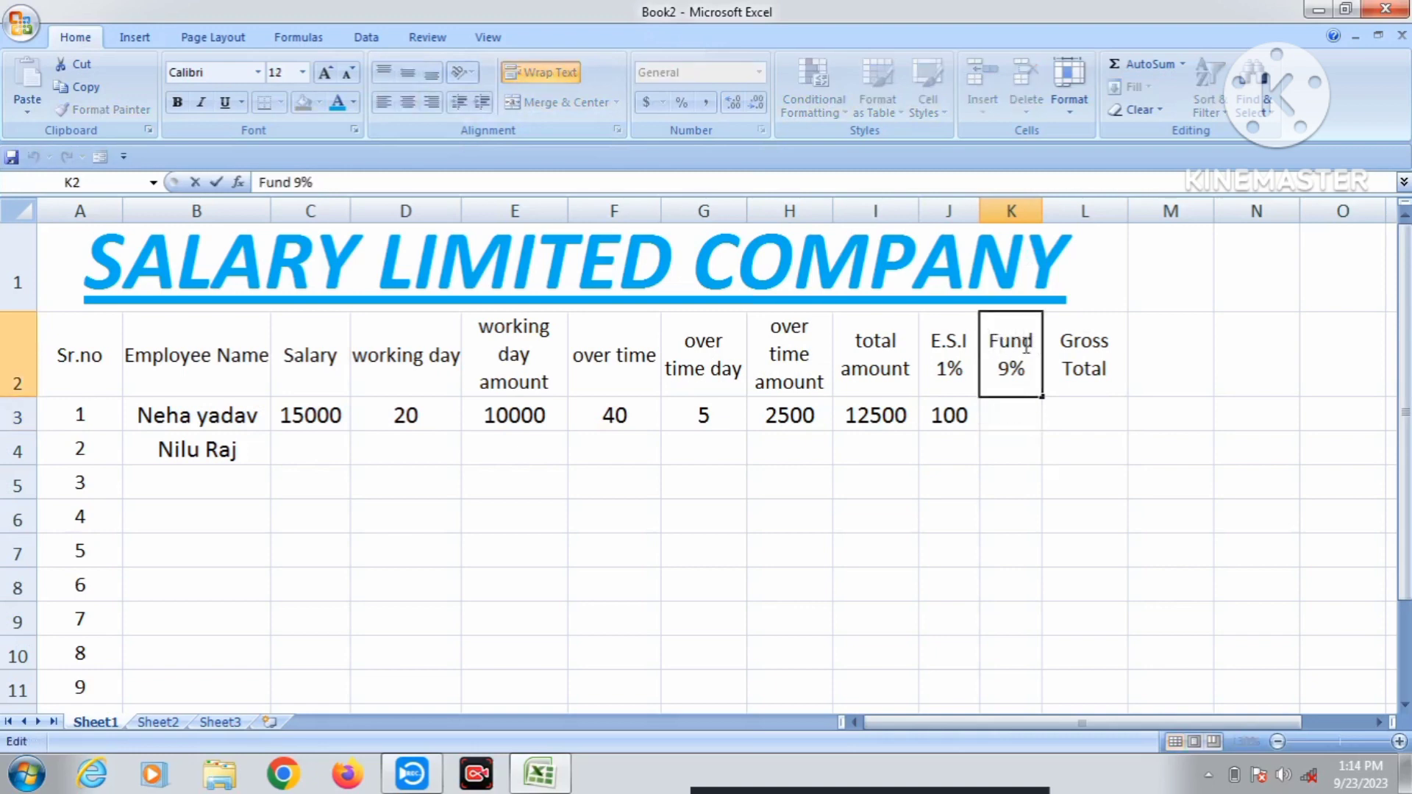
{"action": "left_click_drag", "start_coordinate": [1027, 346], "coordinate": [987, 345]}
{"action": "type", "text": "p"}
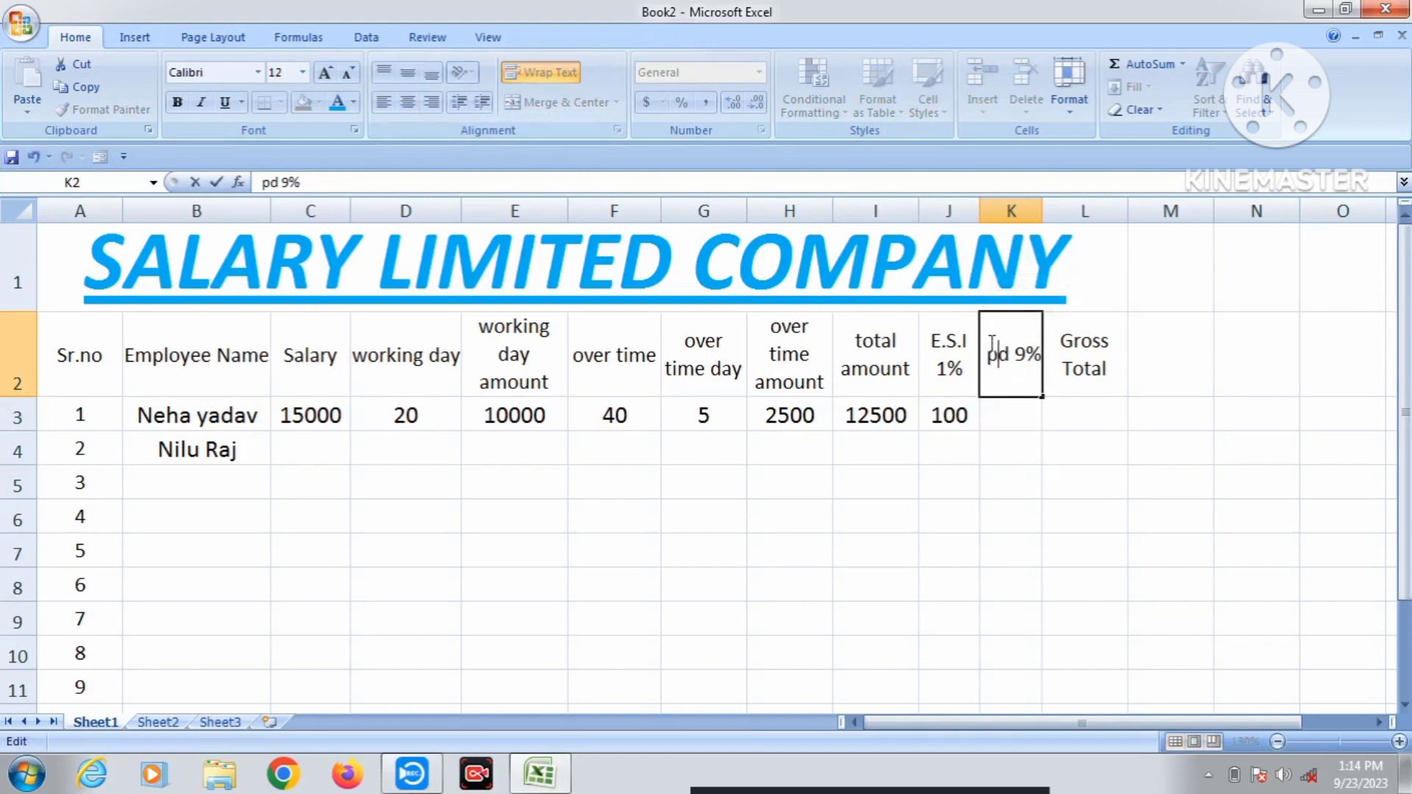
{"action": "type", "text": "."}
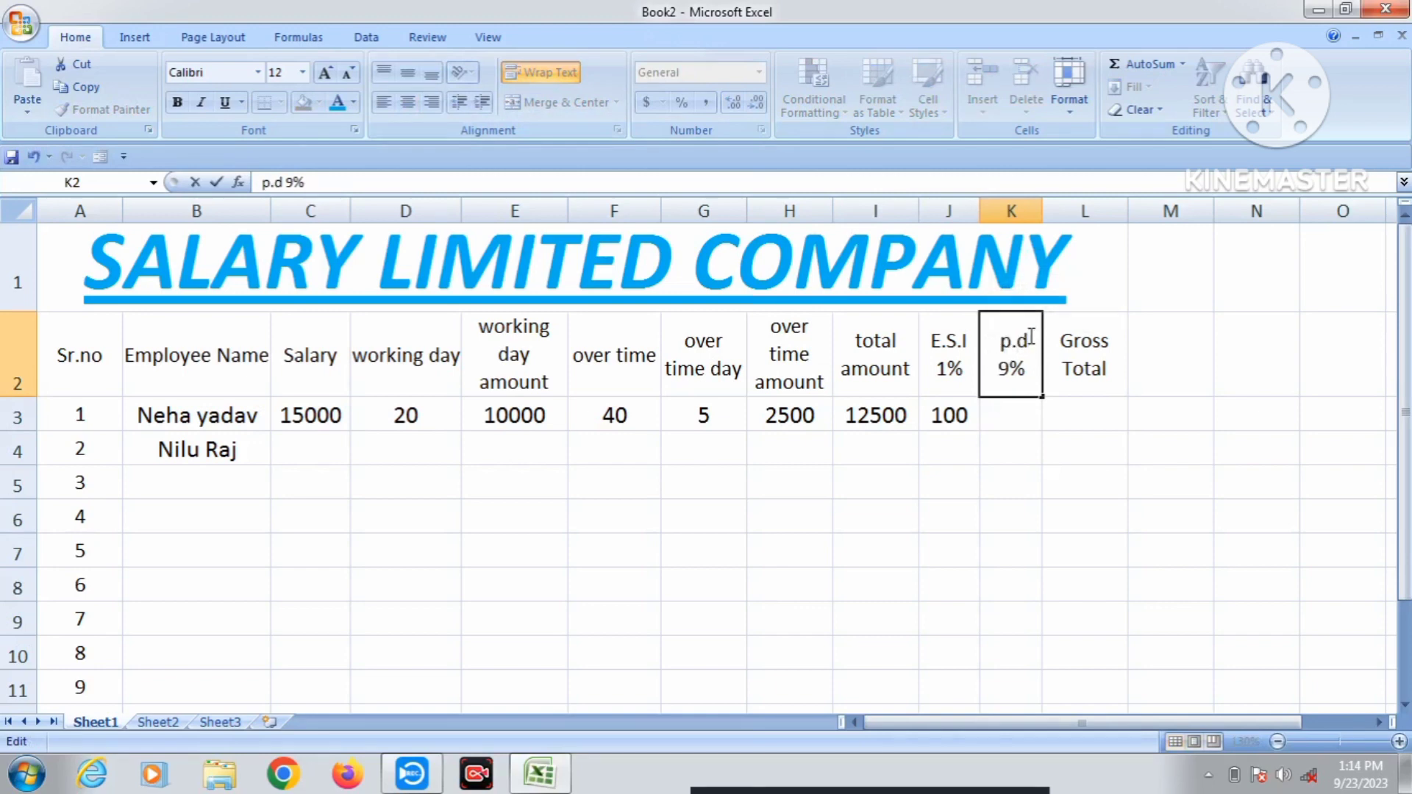
{"action": "left_click_drag", "start_coordinate": [1032, 340], "coordinate": [1019, 340]}
{"action": "type", "text": "v"}
{"action": "left_click", "coordinate": [1037, 476]}
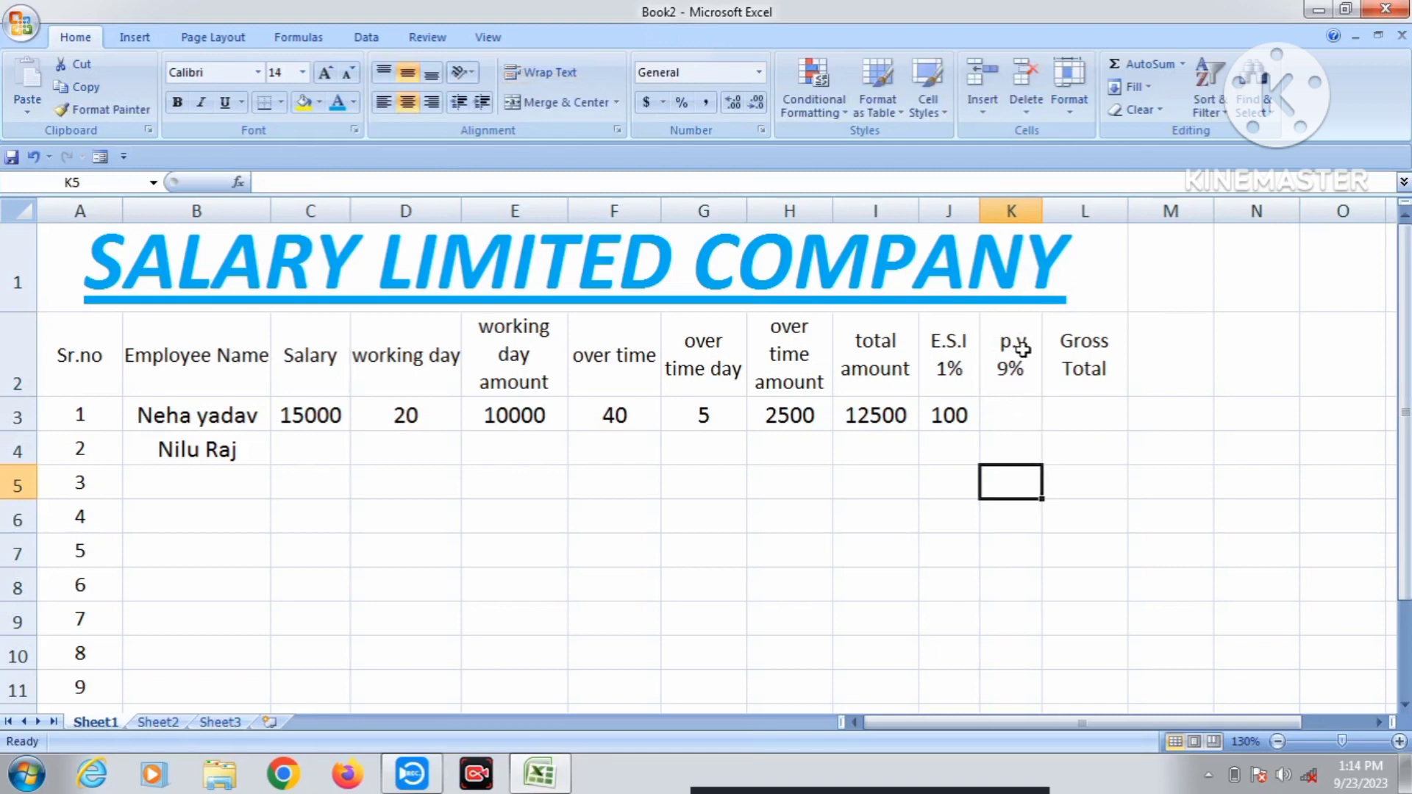
- Calculate the first employee's p.v amount in cell K3 with the formula =(E3*9%)
{"action": "left_click", "coordinate": [1024, 415]}
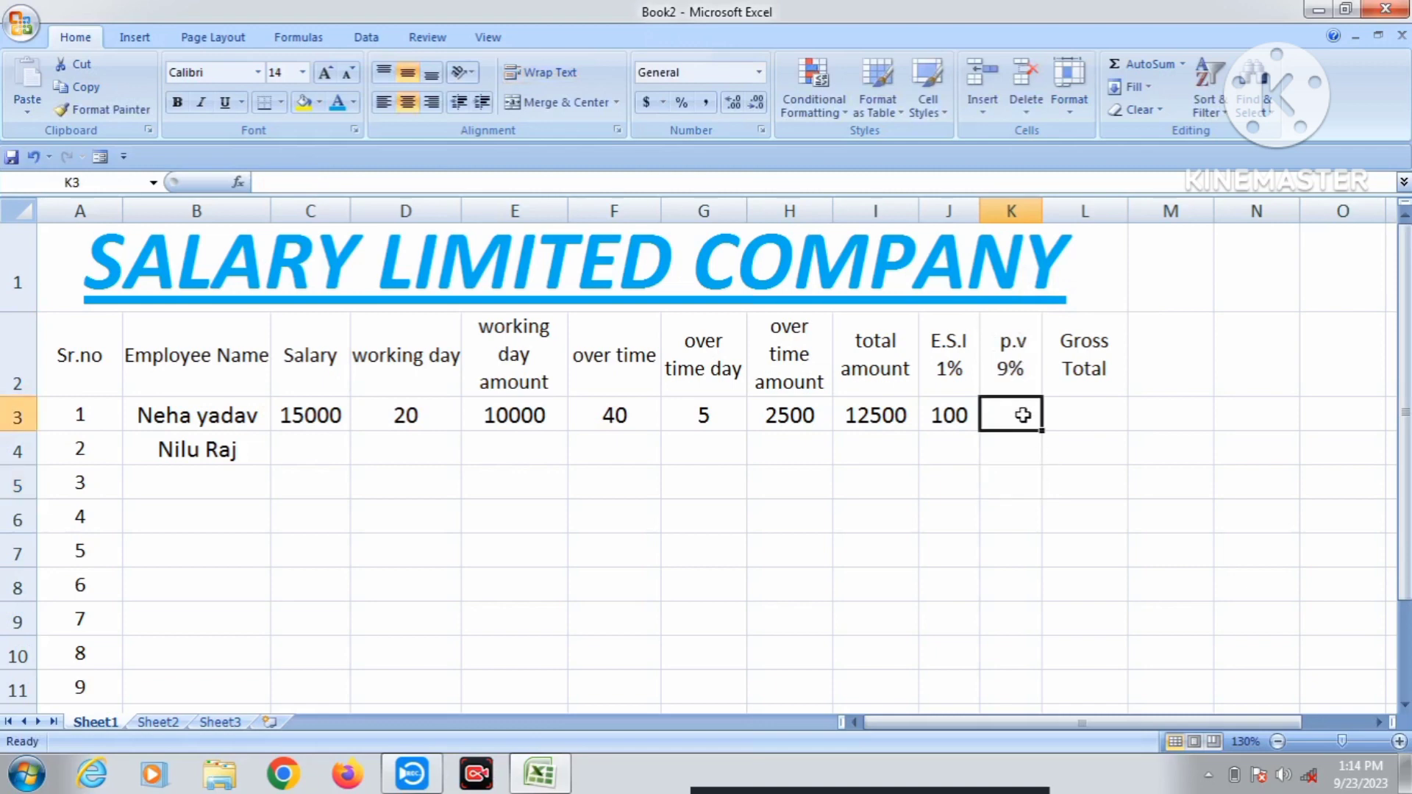
{"action": "type", "text": "="}
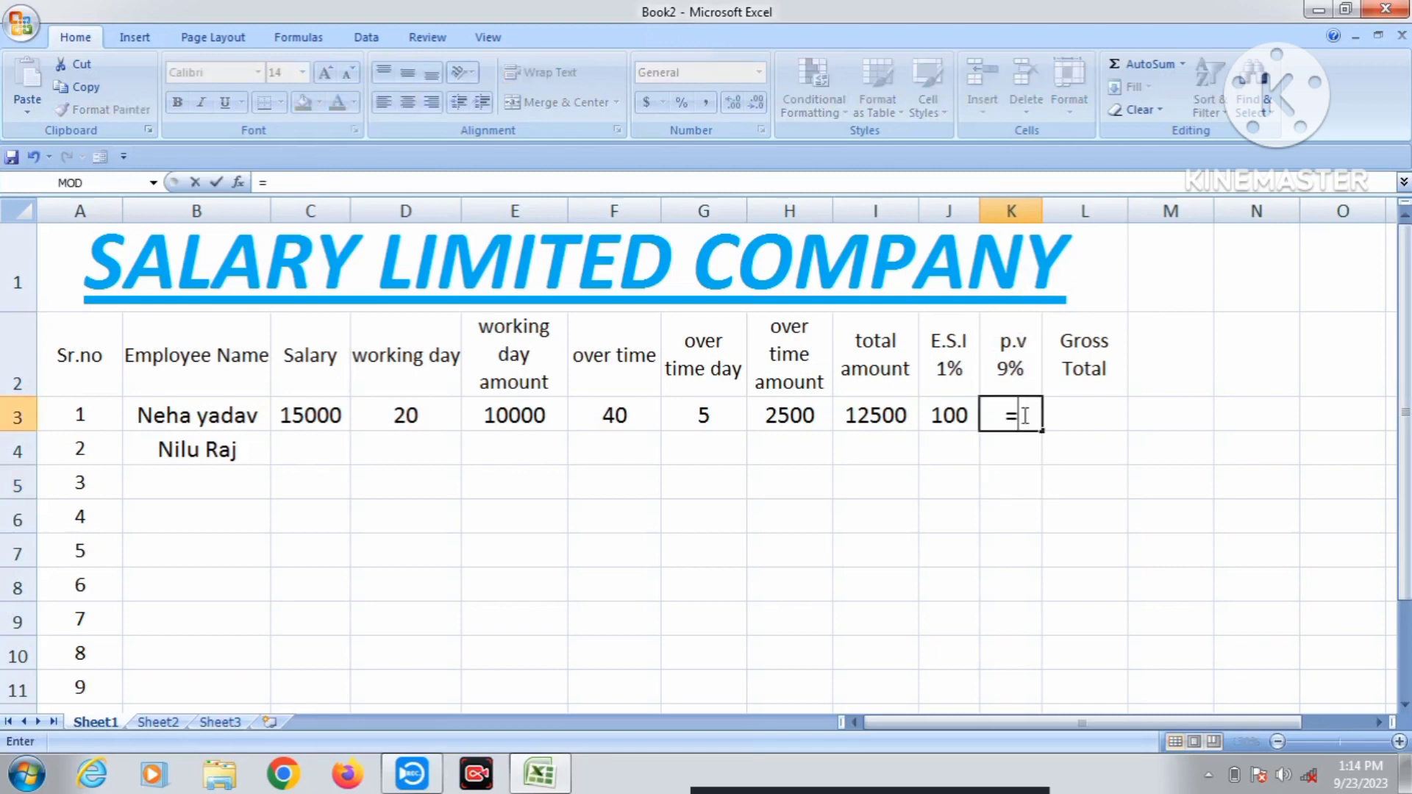
{"action": "type", "text": "("}
{"action": "left_click", "coordinate": [526, 414]}
{"action": "type", "text": "*"}
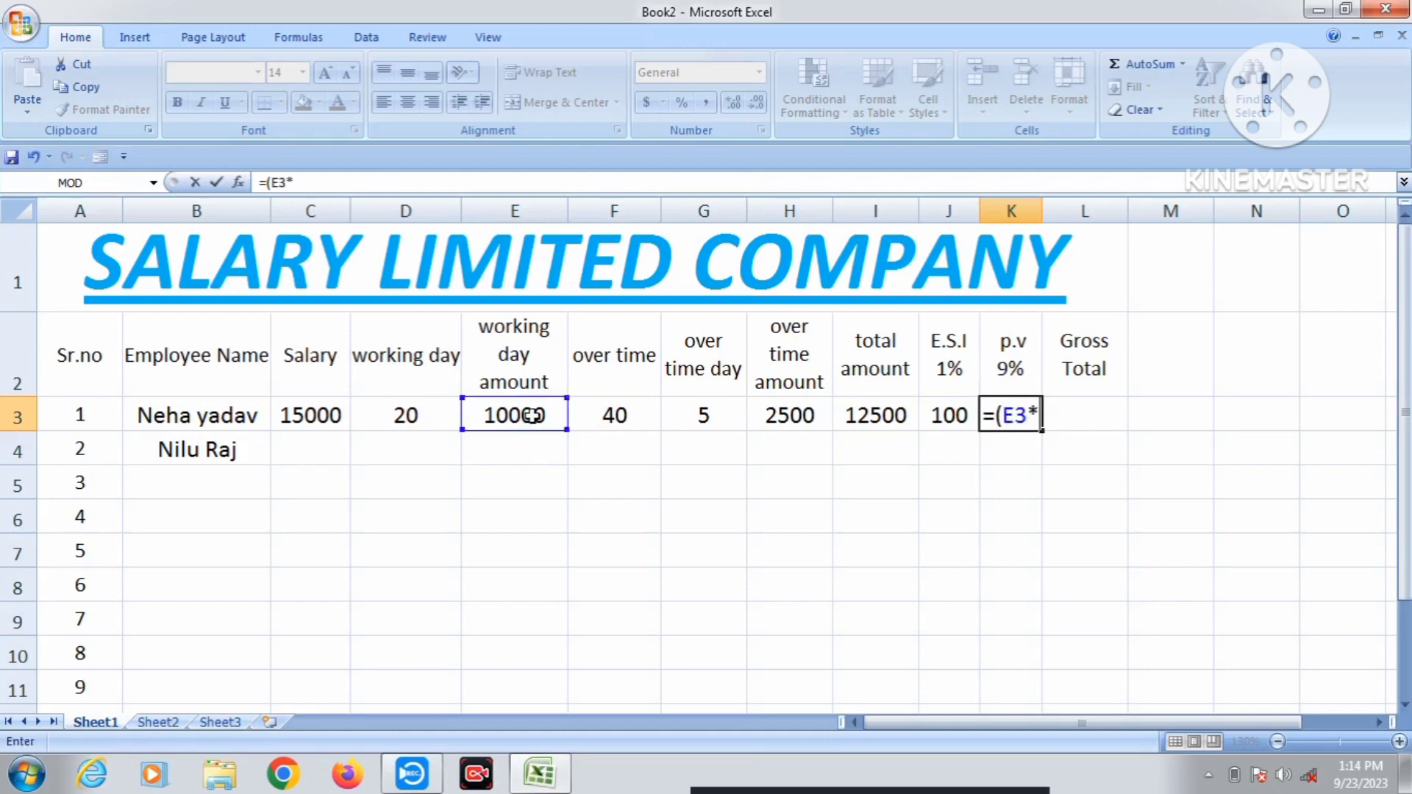
{"action": "type", "text": "9"}
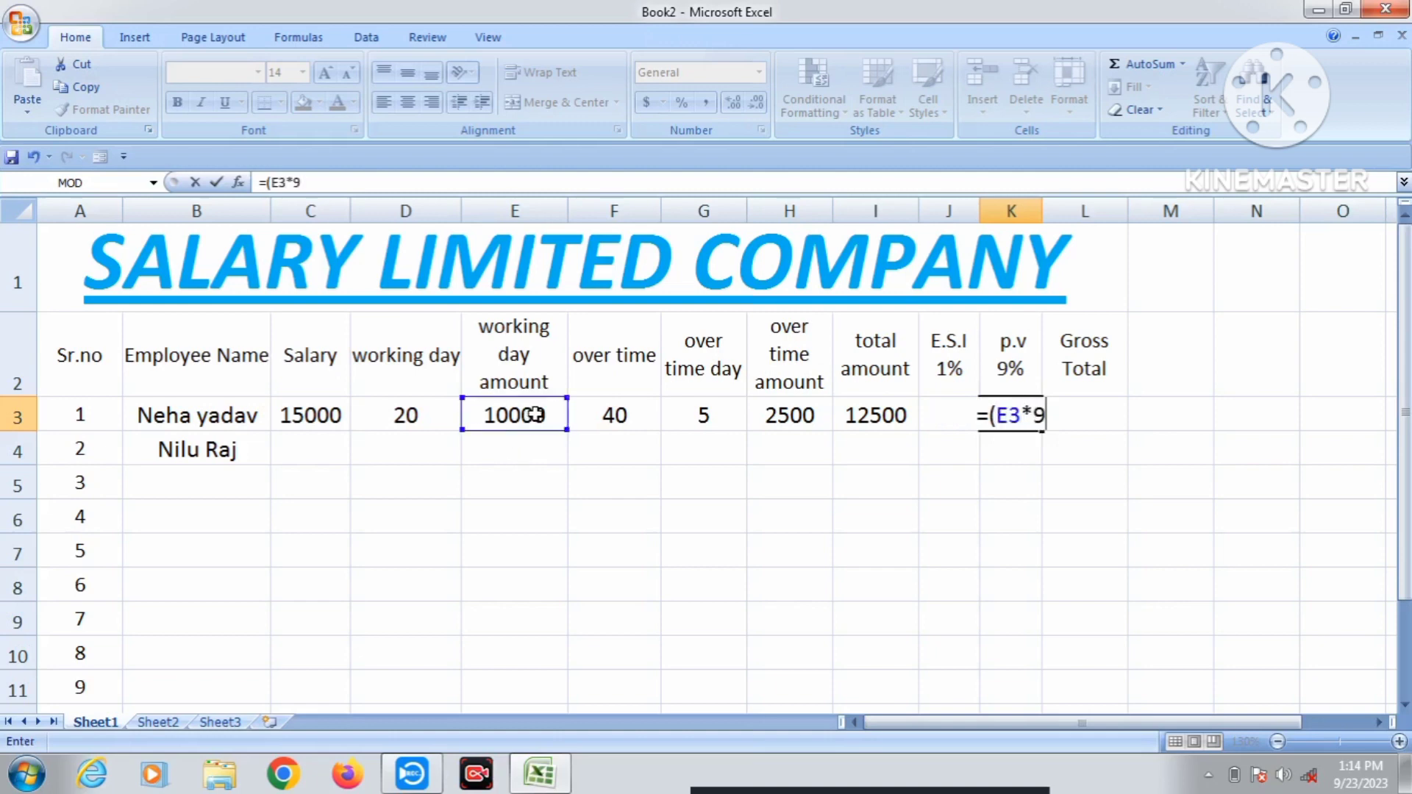
{"action": "type", "text": "%)"}
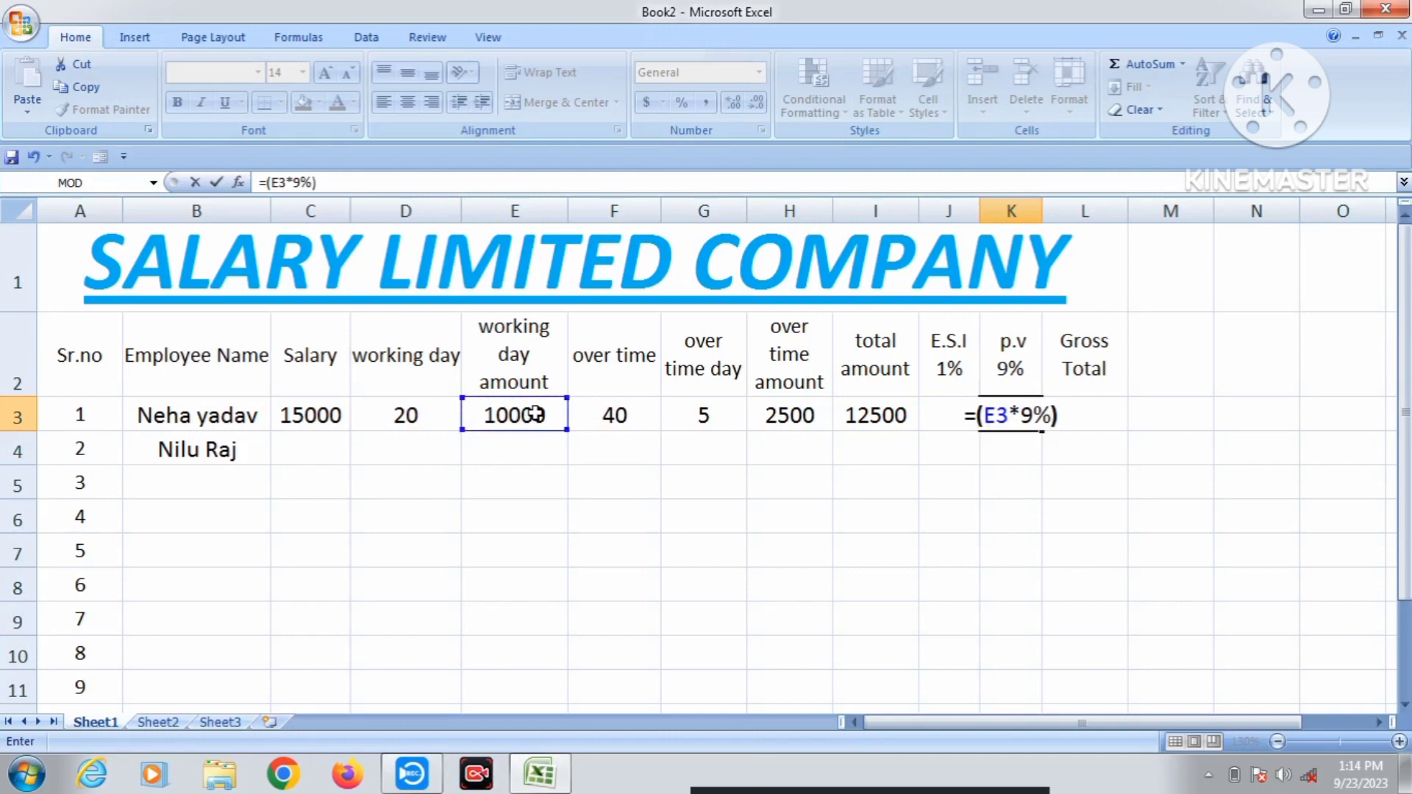
{"action": "key", "text": "Return"}
{"action": "left_click", "coordinate": [1030, 413]}
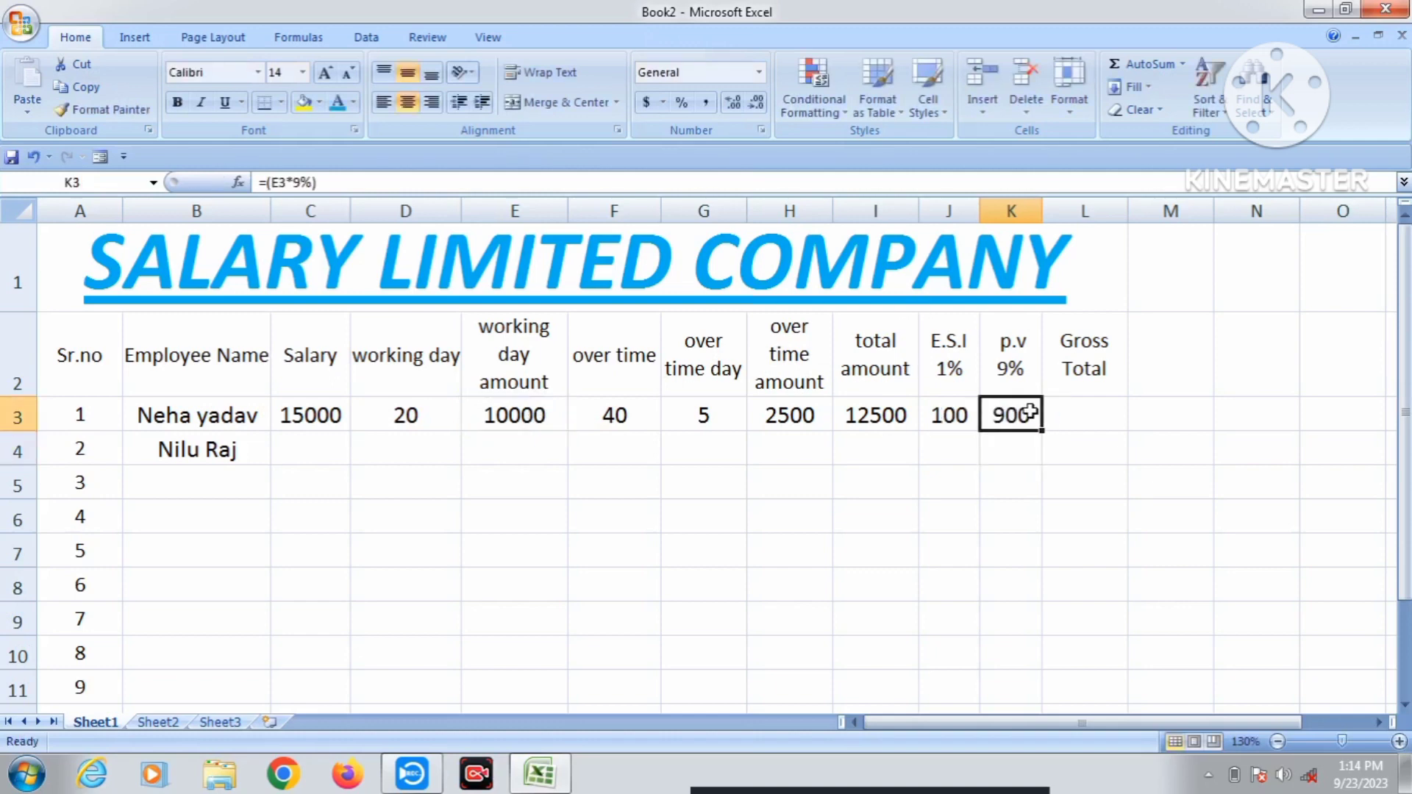
- Calculate the first employee's gross total in cell L3 with the formula =(I3-J3-K3)
{"action": "left_click", "coordinate": [1107, 416]}
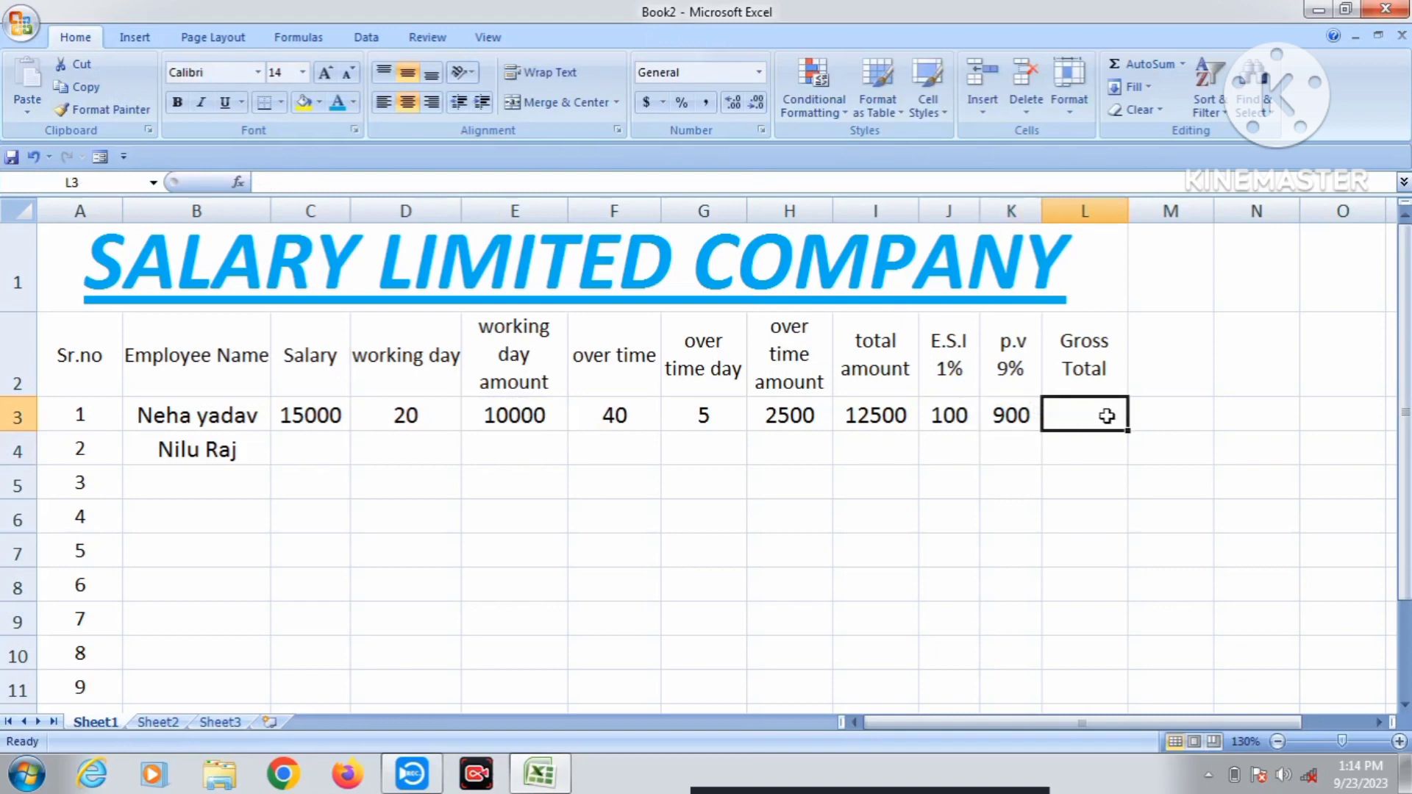
{"action": "type", "text": "=("}
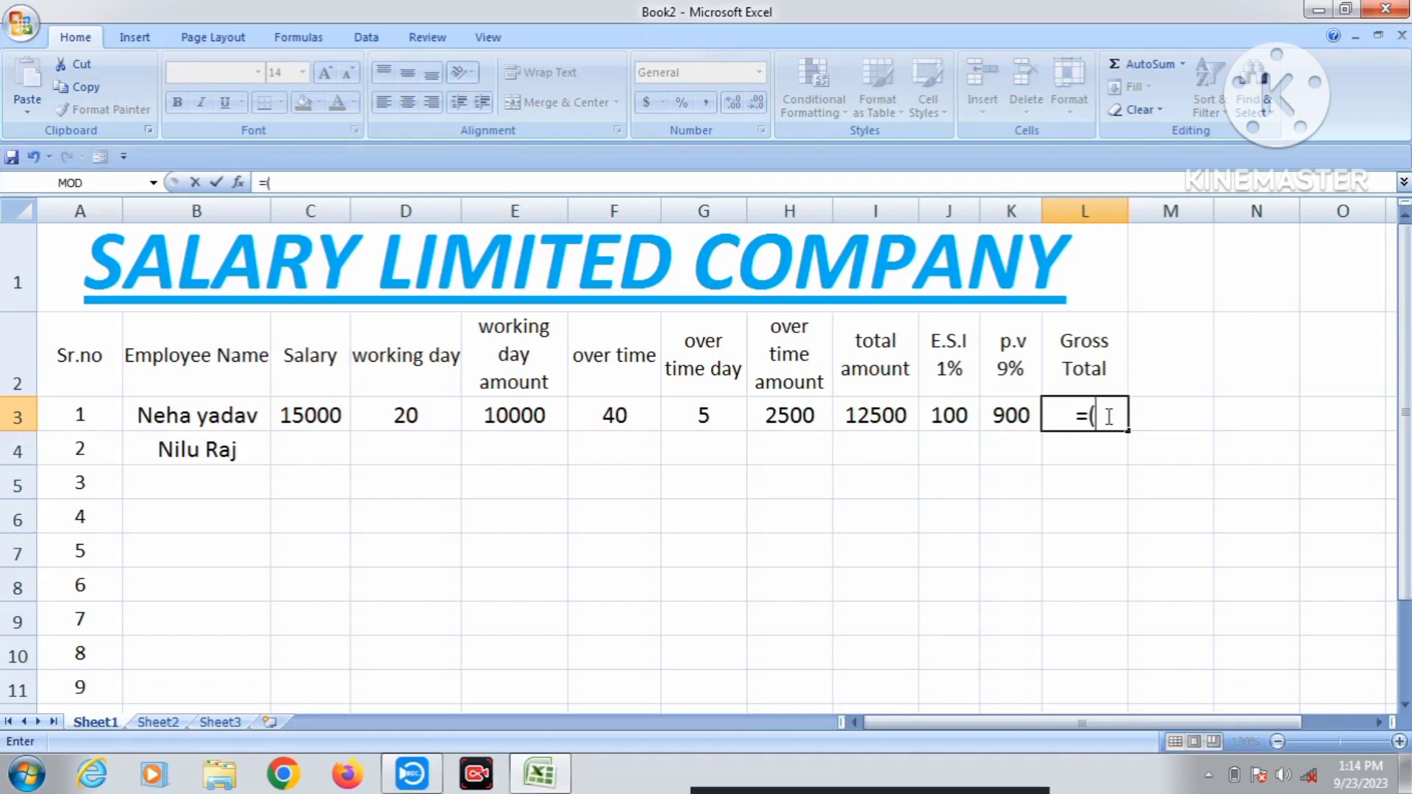
{"action": "left_click", "coordinate": [907, 421]}
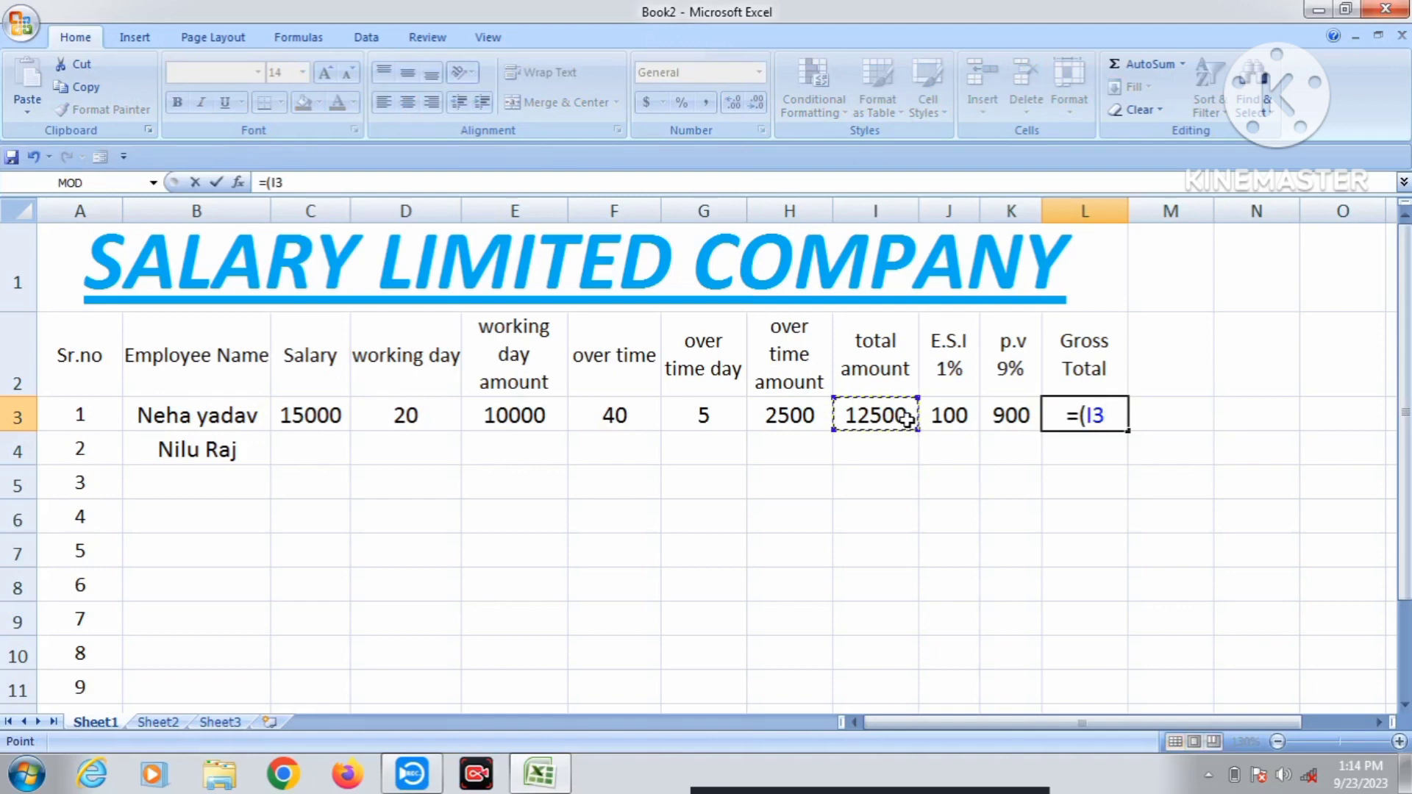
{"action": "type", "text": "-"}
{"action": "left_click", "coordinate": [956, 416]}
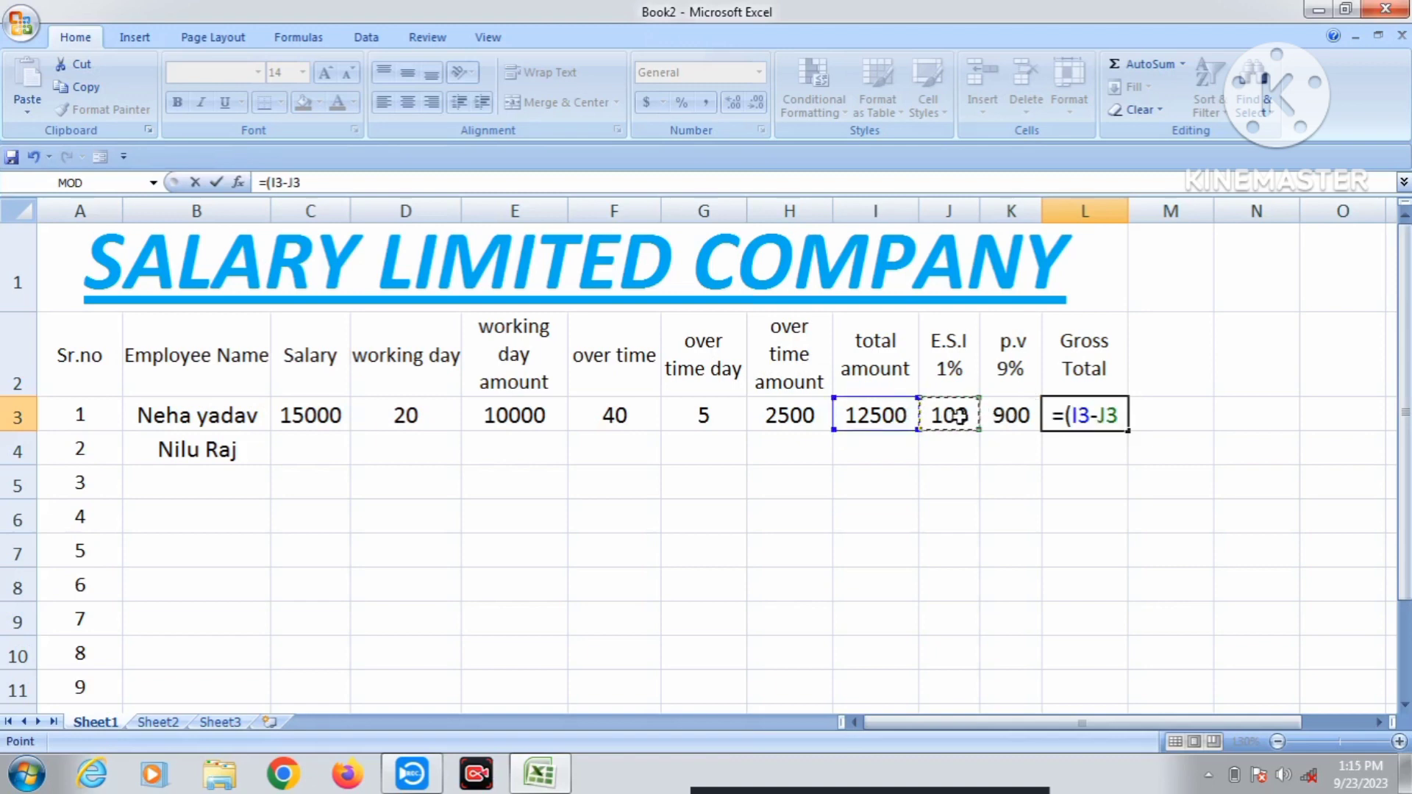
{"action": "type", "text": "-"}
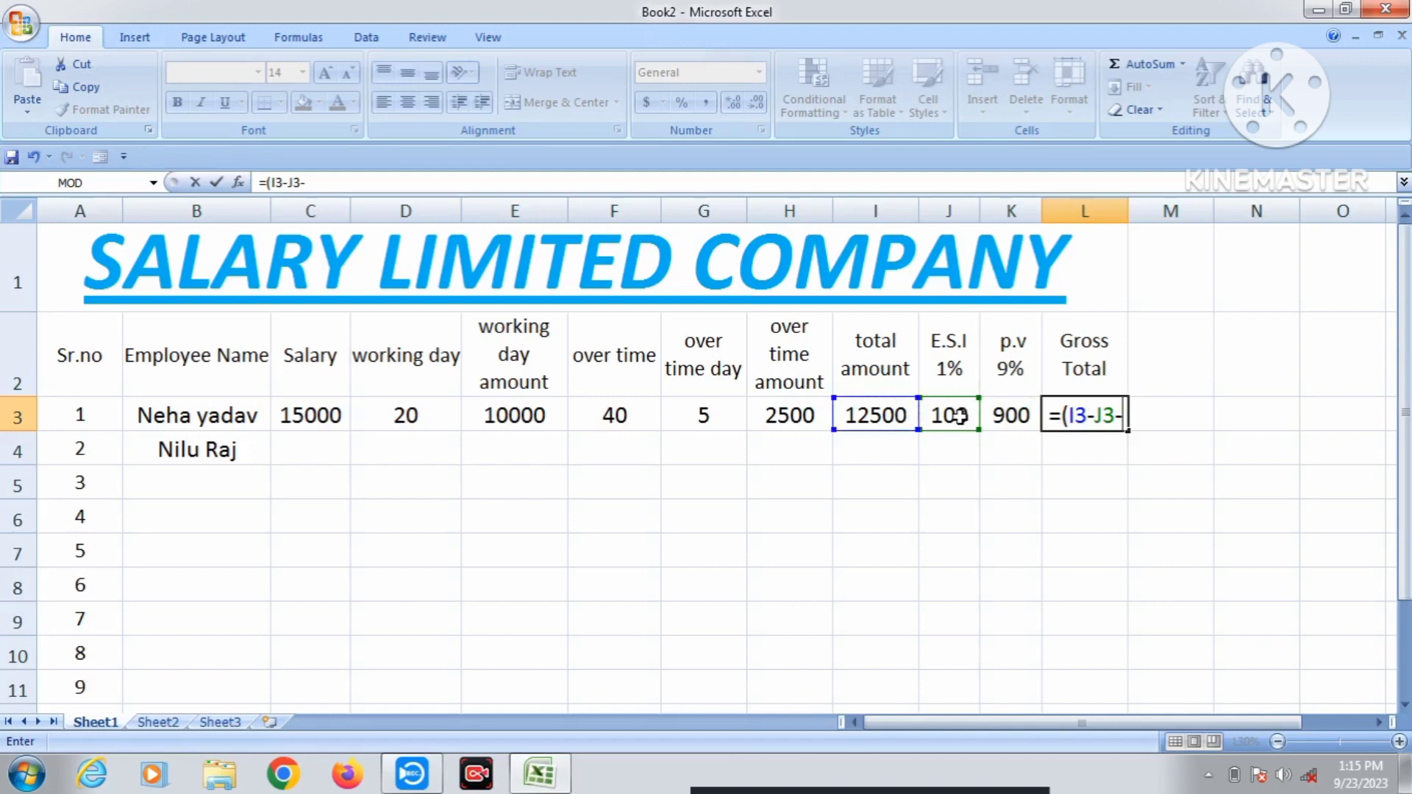
{"action": "left_click", "coordinate": [1015, 416]}
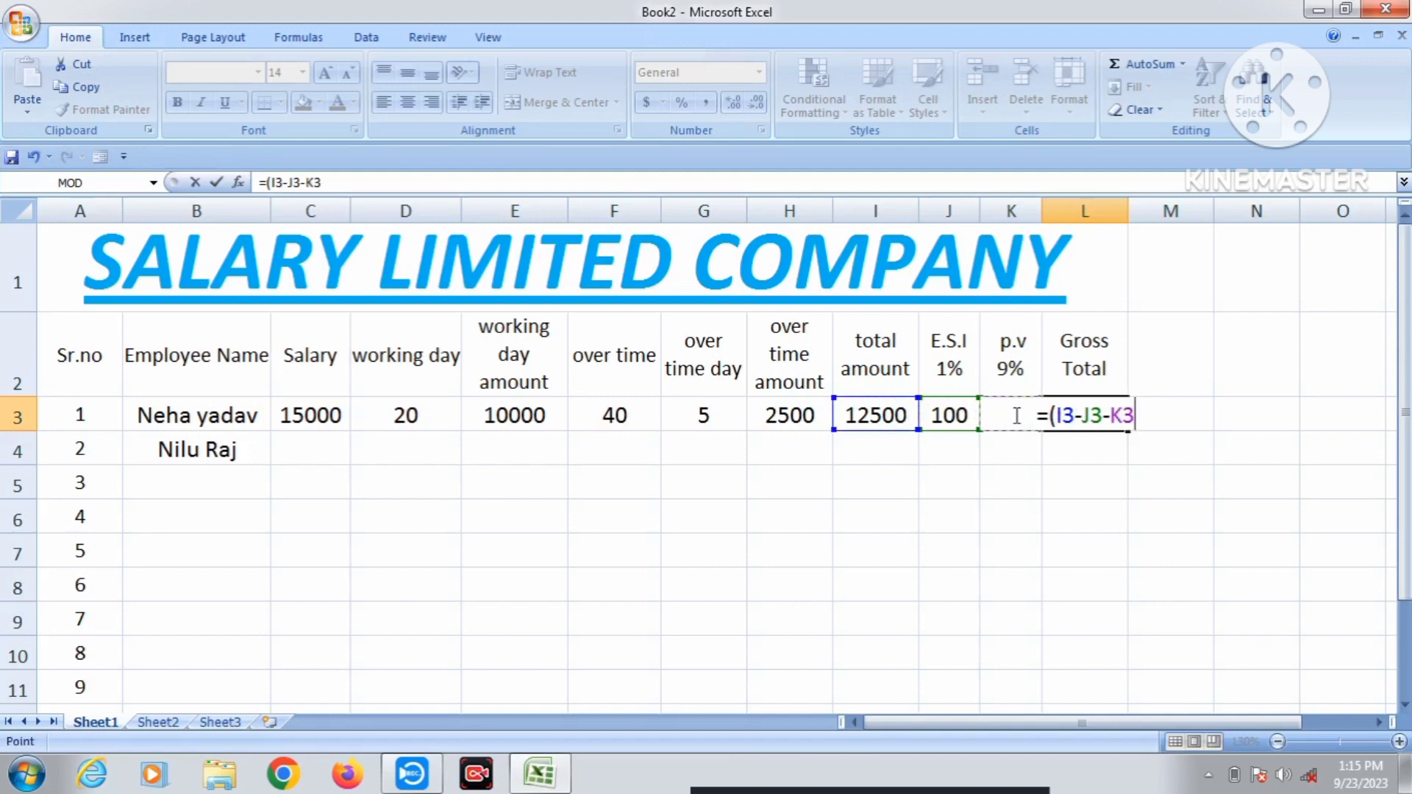
{"action": "type", "text": ")"}
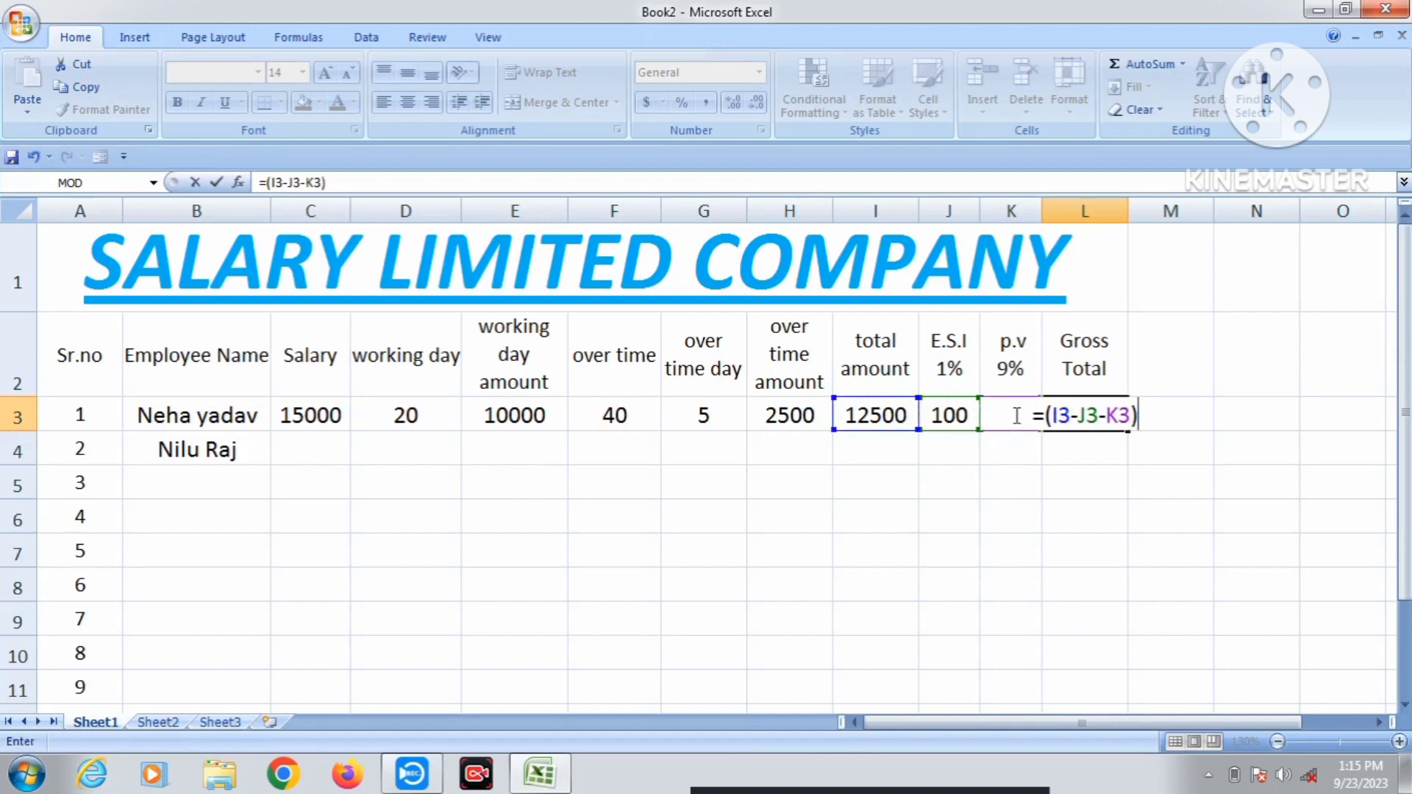
{"action": "key", "text": "Return"}
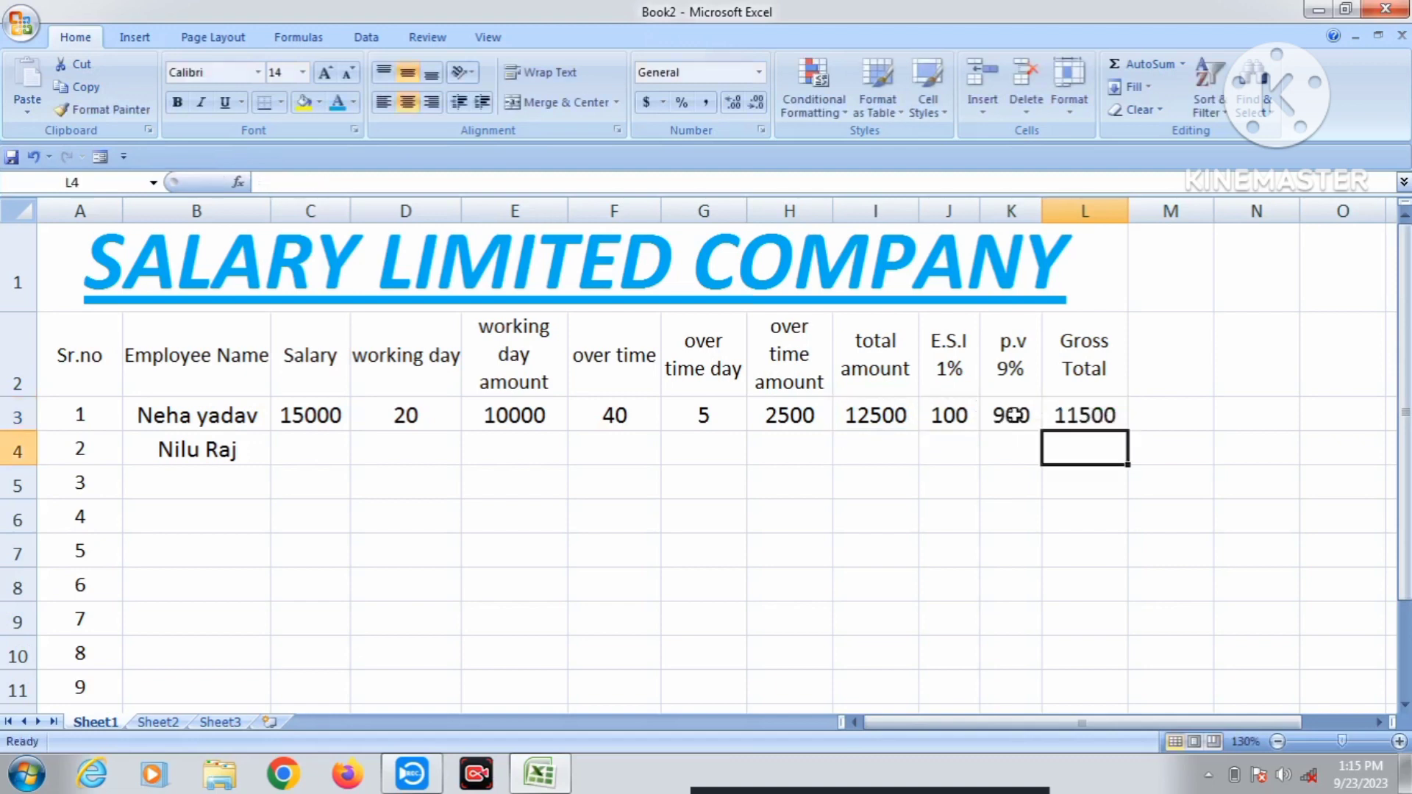
{"action": "left_click", "coordinate": [1107, 405]}
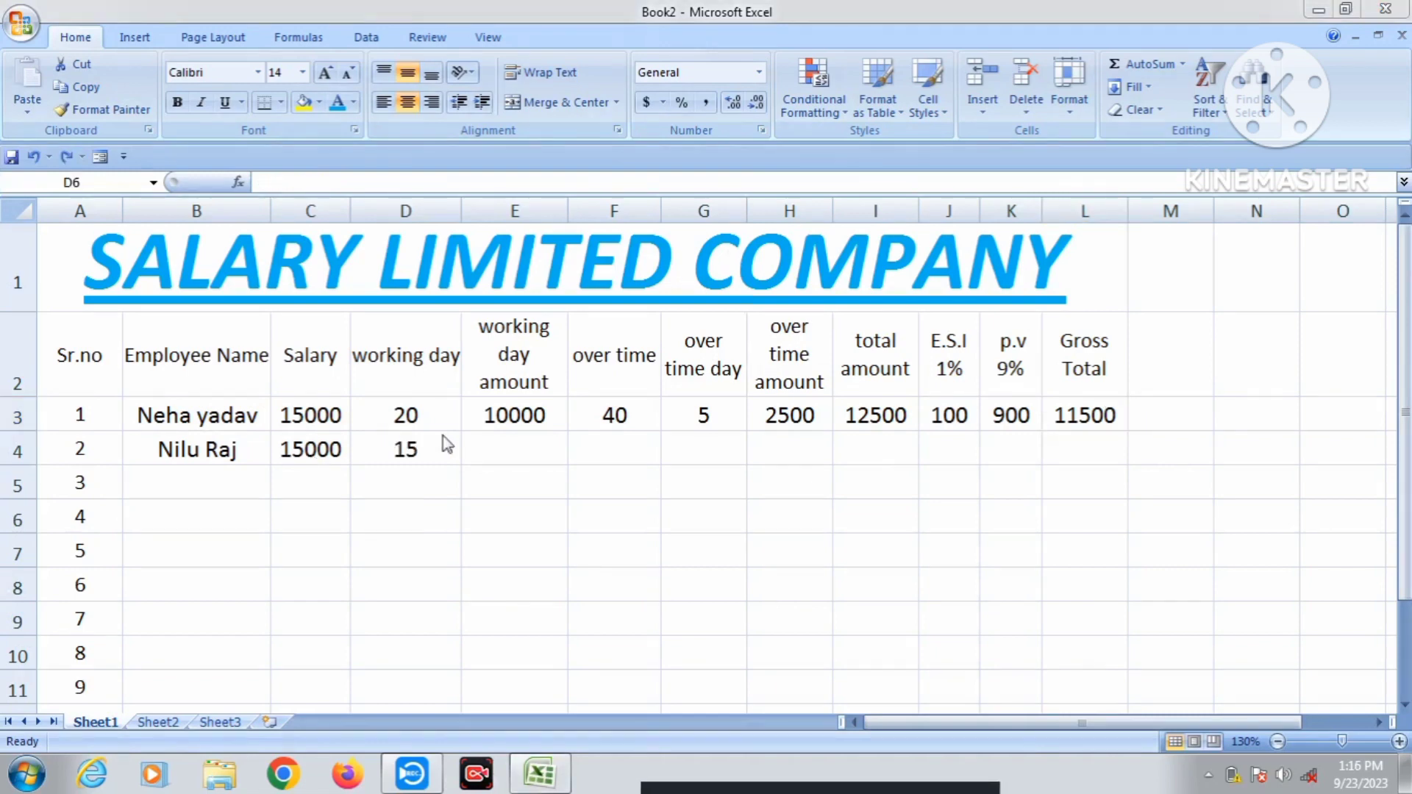
- Copy the second employee's salary of 15000 and 15 working days from row 4 down through row 11
{"action": "left_click", "coordinate": [200, 479]}
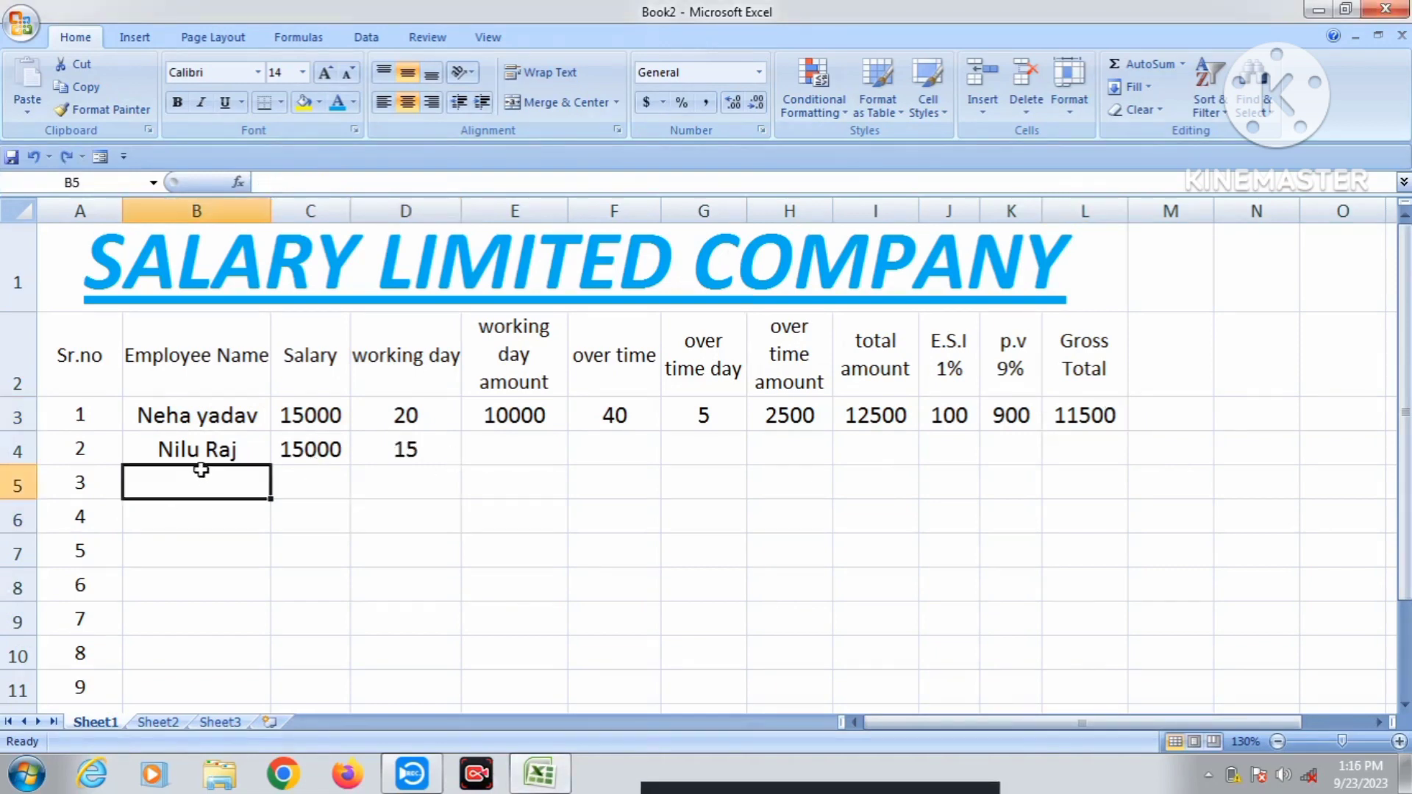
{"action": "type", "text": "a"}
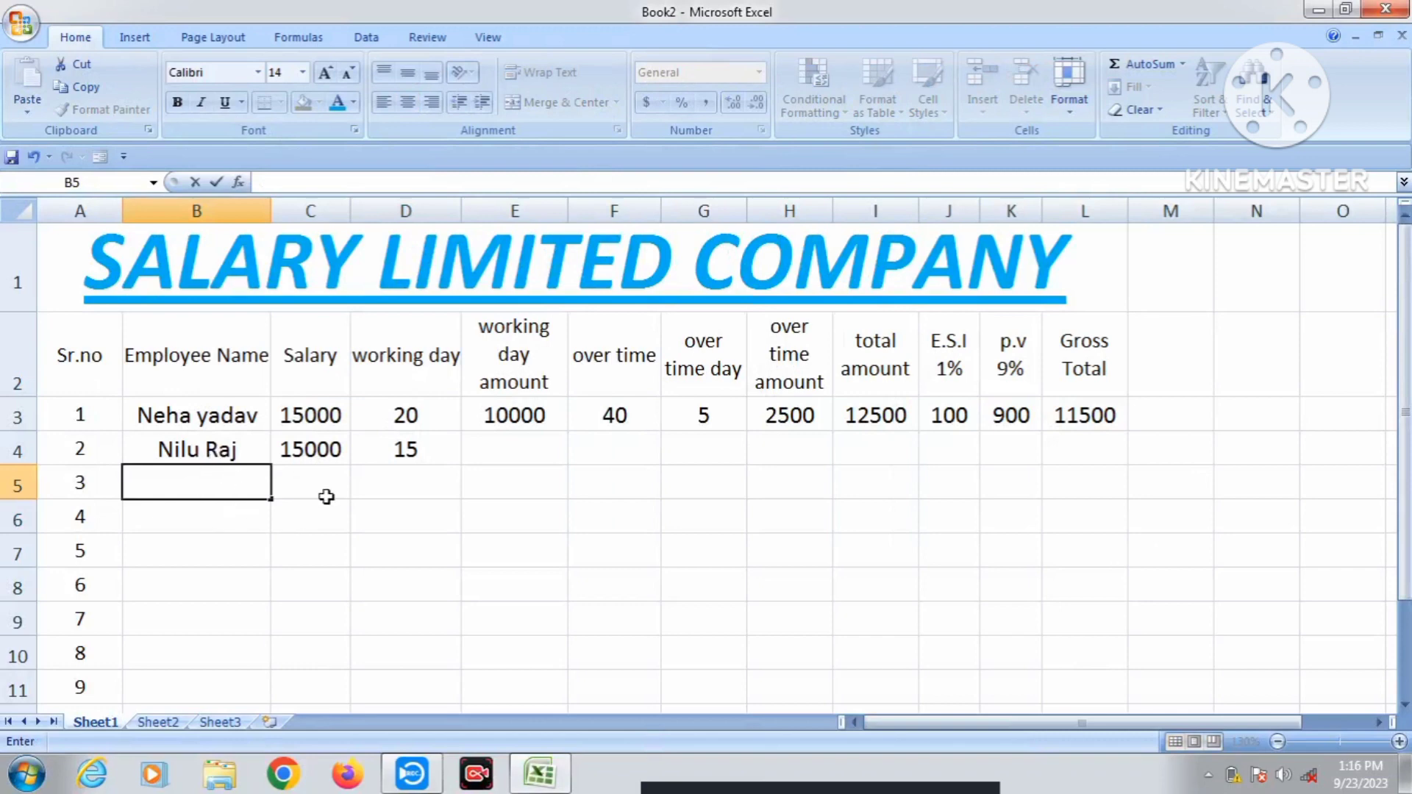
{"action": "left_click", "coordinate": [318, 456]}
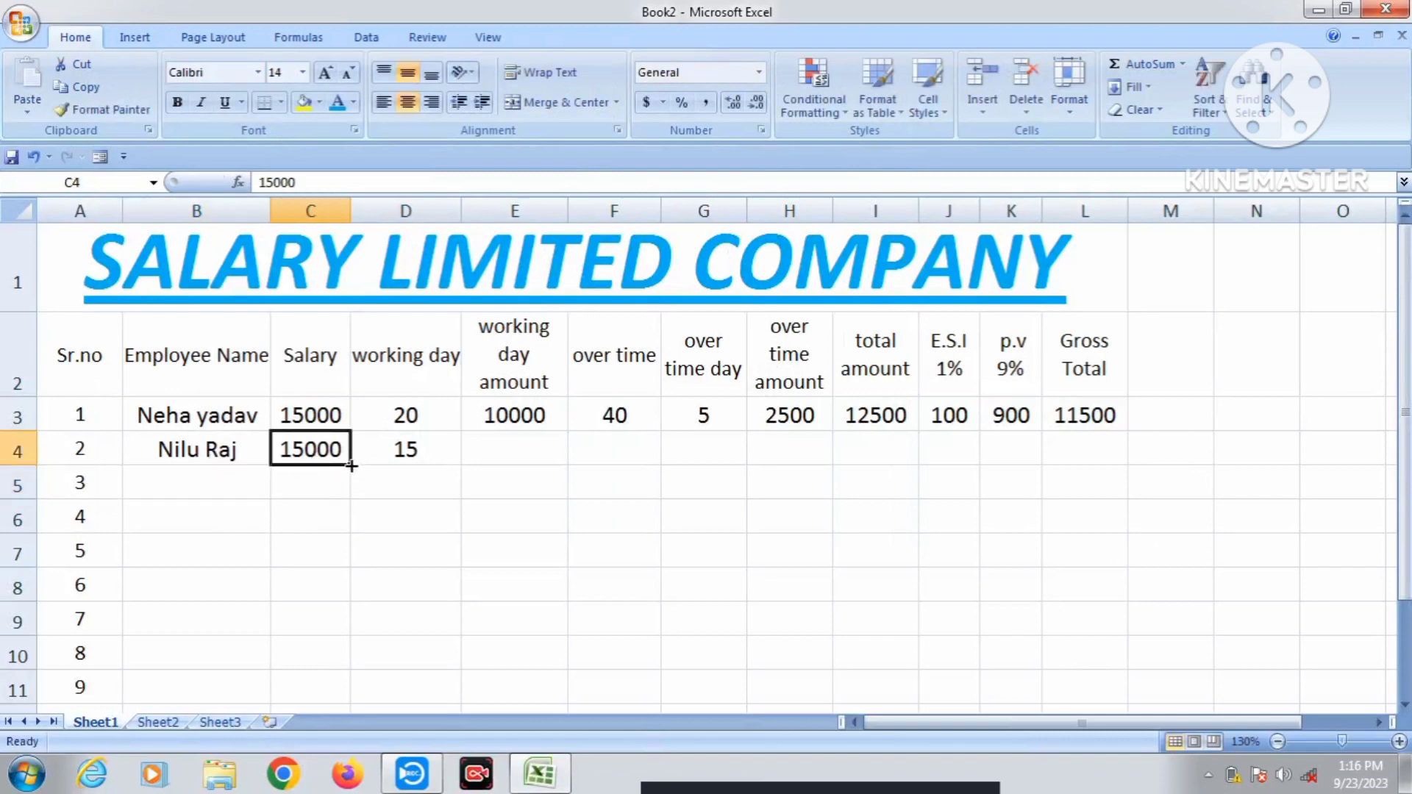
{"action": "left_click_drag", "start_coordinate": [352, 465], "coordinate": [342, 700]}
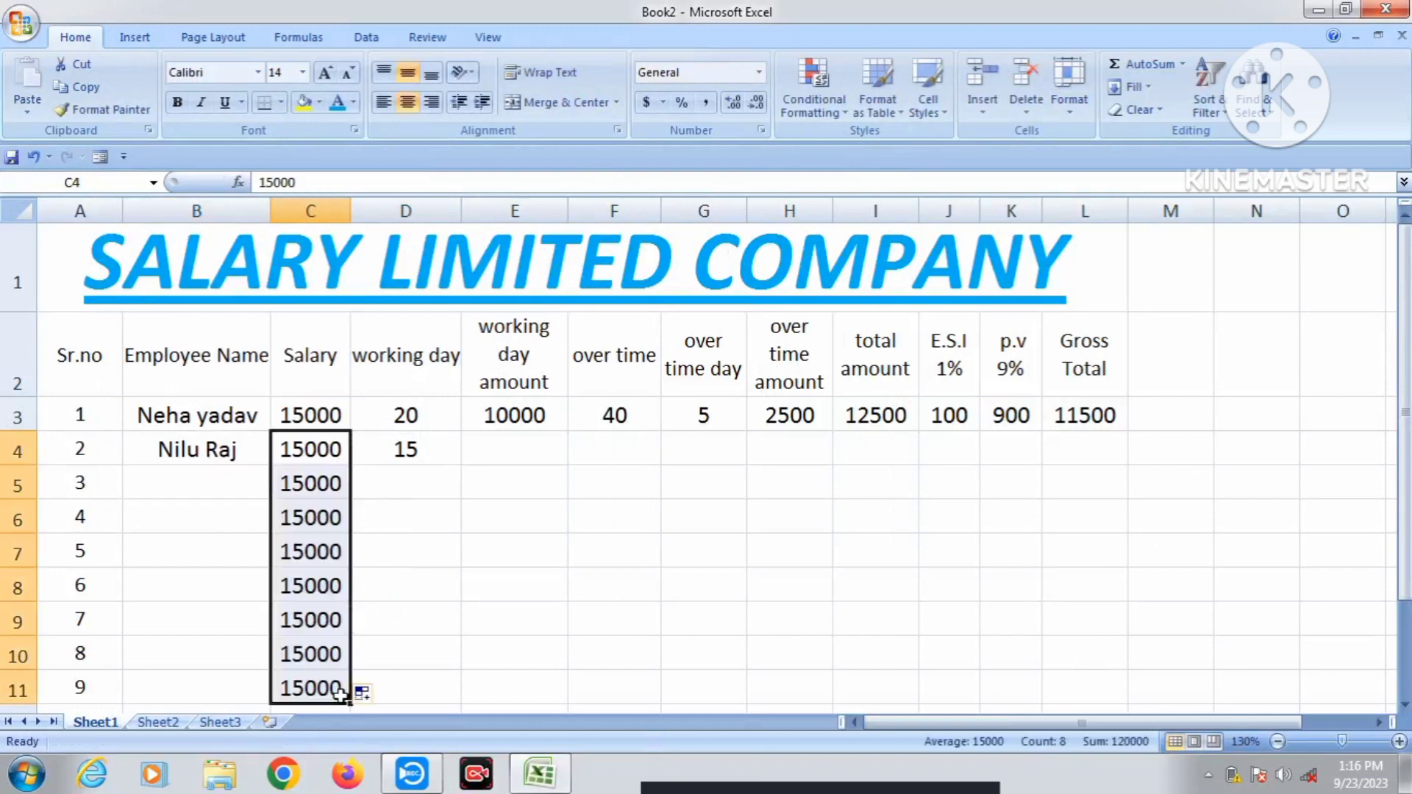
{"action": "left_click", "coordinate": [434, 469]}
{"action": "left_click", "coordinate": [465, 468]}
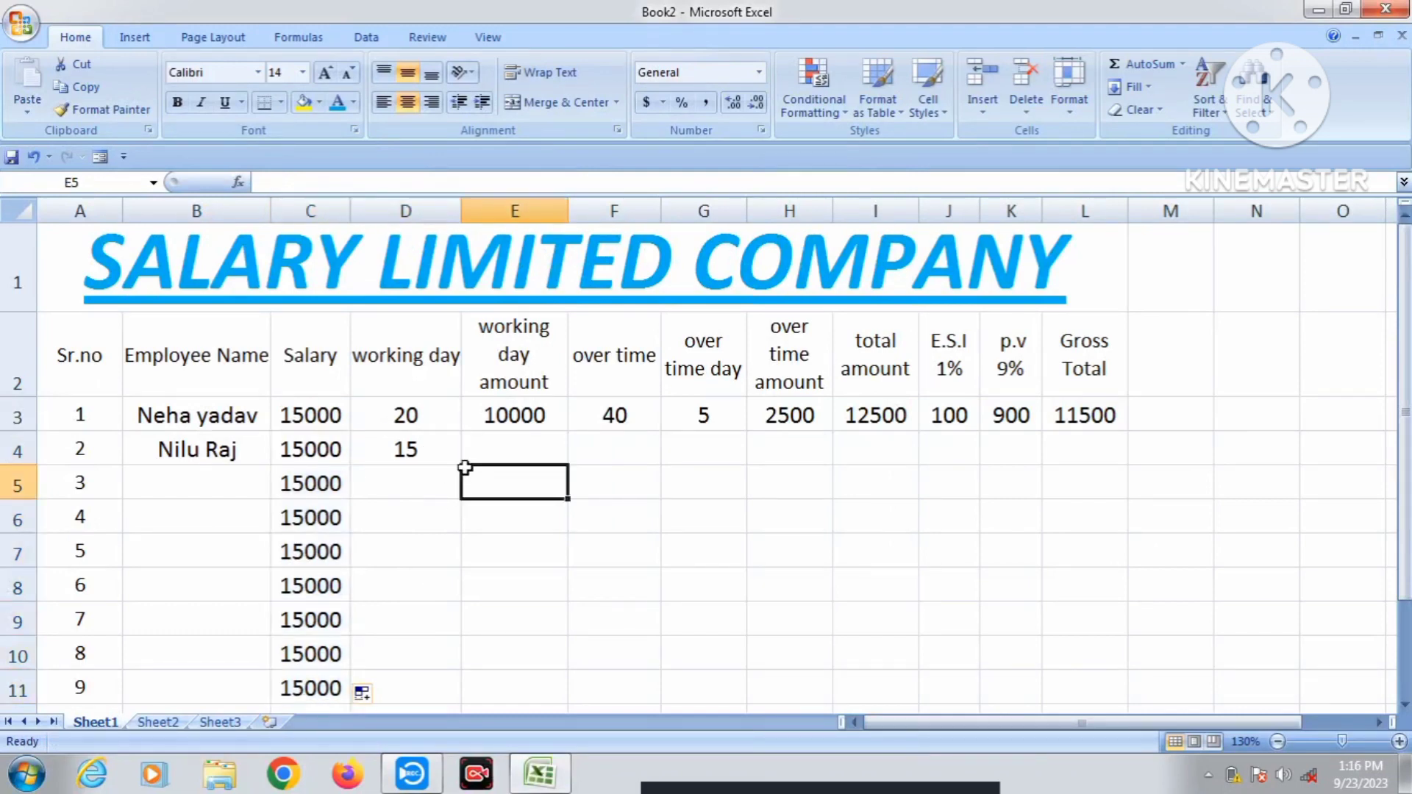
{"action": "left_click", "coordinate": [448, 457]}
{"action": "left_click_drag", "start_coordinate": [464, 464], "coordinate": [432, 699]}
- Fill the working day amount formula in E3 and the over time value in F3 down through row 11
{"action": "left_click", "coordinate": [562, 425]}
{"action": "left_click_drag", "start_coordinate": [570, 435], "coordinate": [556, 699]}
{"action": "left_click", "coordinate": [646, 412]}
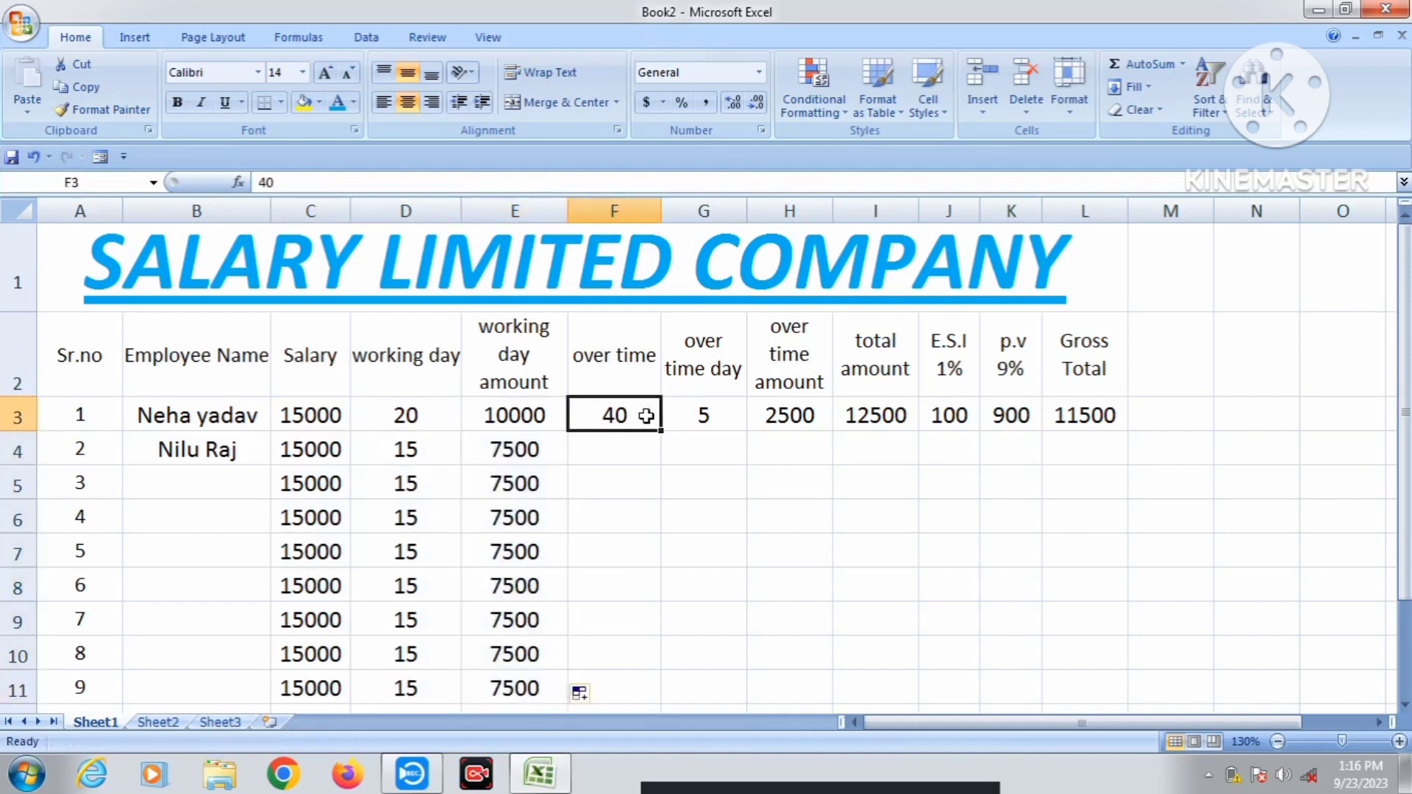
{"action": "left_click_drag", "start_coordinate": [661, 431], "coordinate": [646, 688]}
- Fill the over time day and over time amount formulas from G3 and H3 down through row 11
{"action": "left_click", "coordinate": [718, 409]}
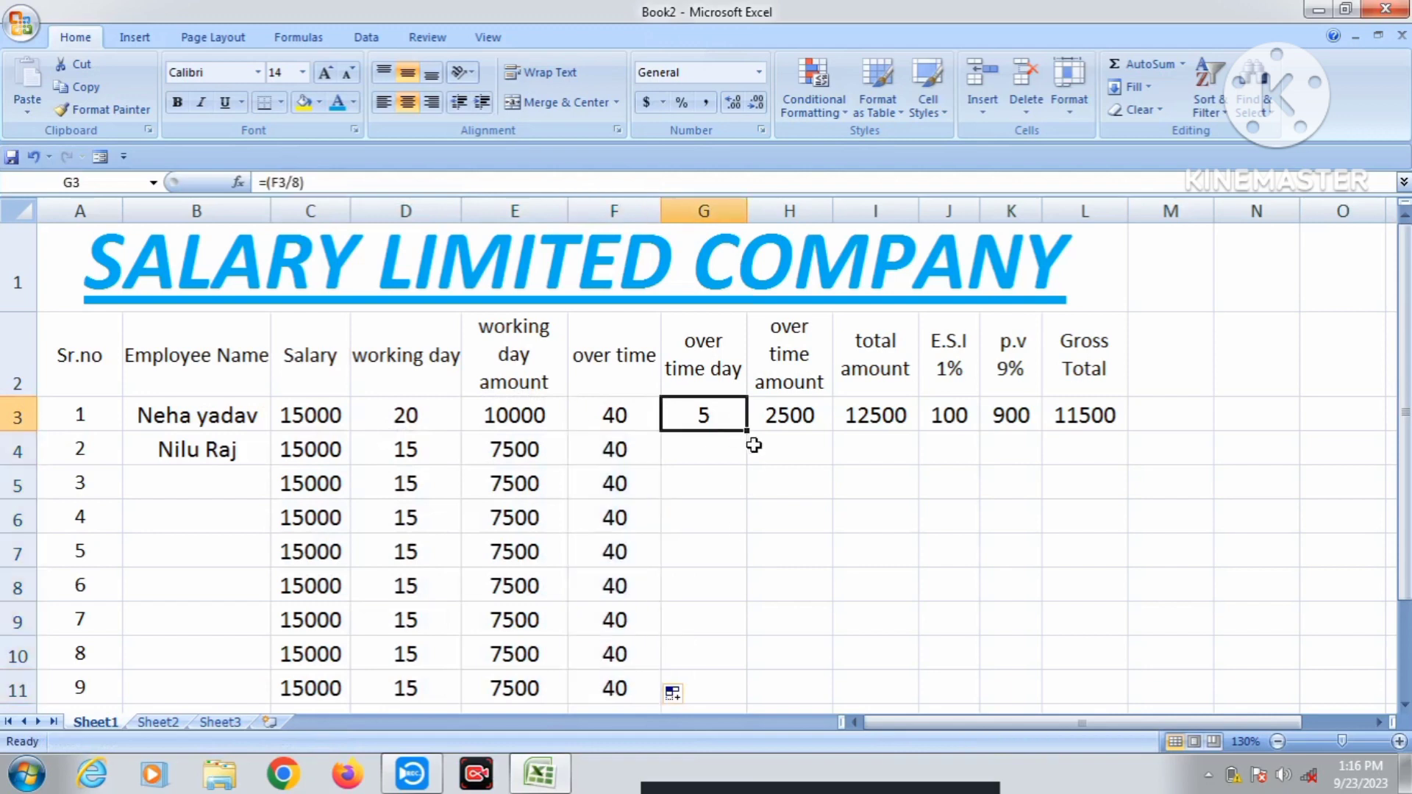
{"action": "left_click_drag", "start_coordinate": [749, 434], "coordinate": [735, 689]}
{"action": "left_click", "coordinate": [816, 410]}
{"action": "left_click_drag", "start_coordinate": [832, 431], "coordinate": [830, 692]}
- Fill the total amount and E.S.I 1% formulas from I3 and J3 down through row 11
{"action": "left_click", "coordinate": [904, 414]}
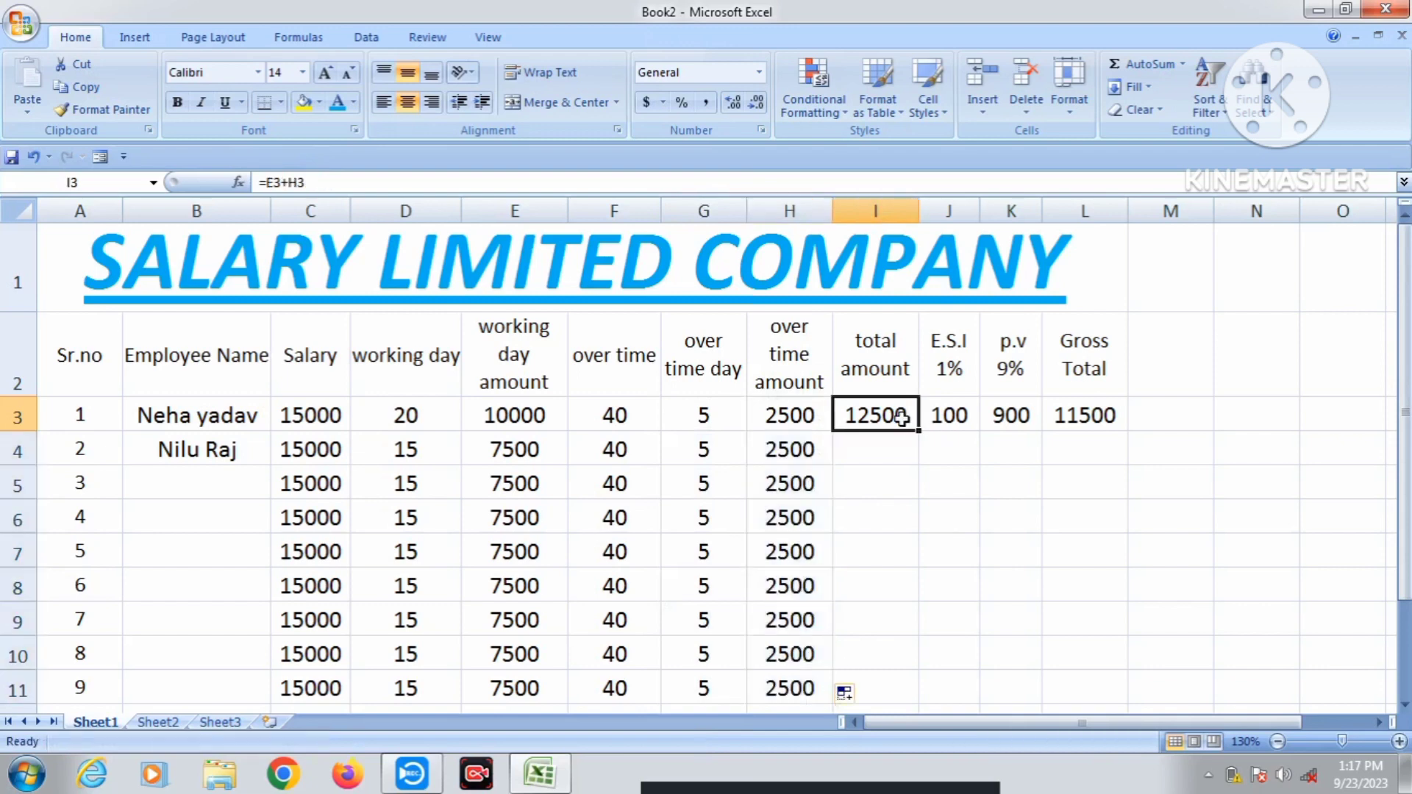
{"action": "left_click_drag", "start_coordinate": [920, 432], "coordinate": [930, 691]}
{"action": "left_click", "coordinate": [971, 417]}
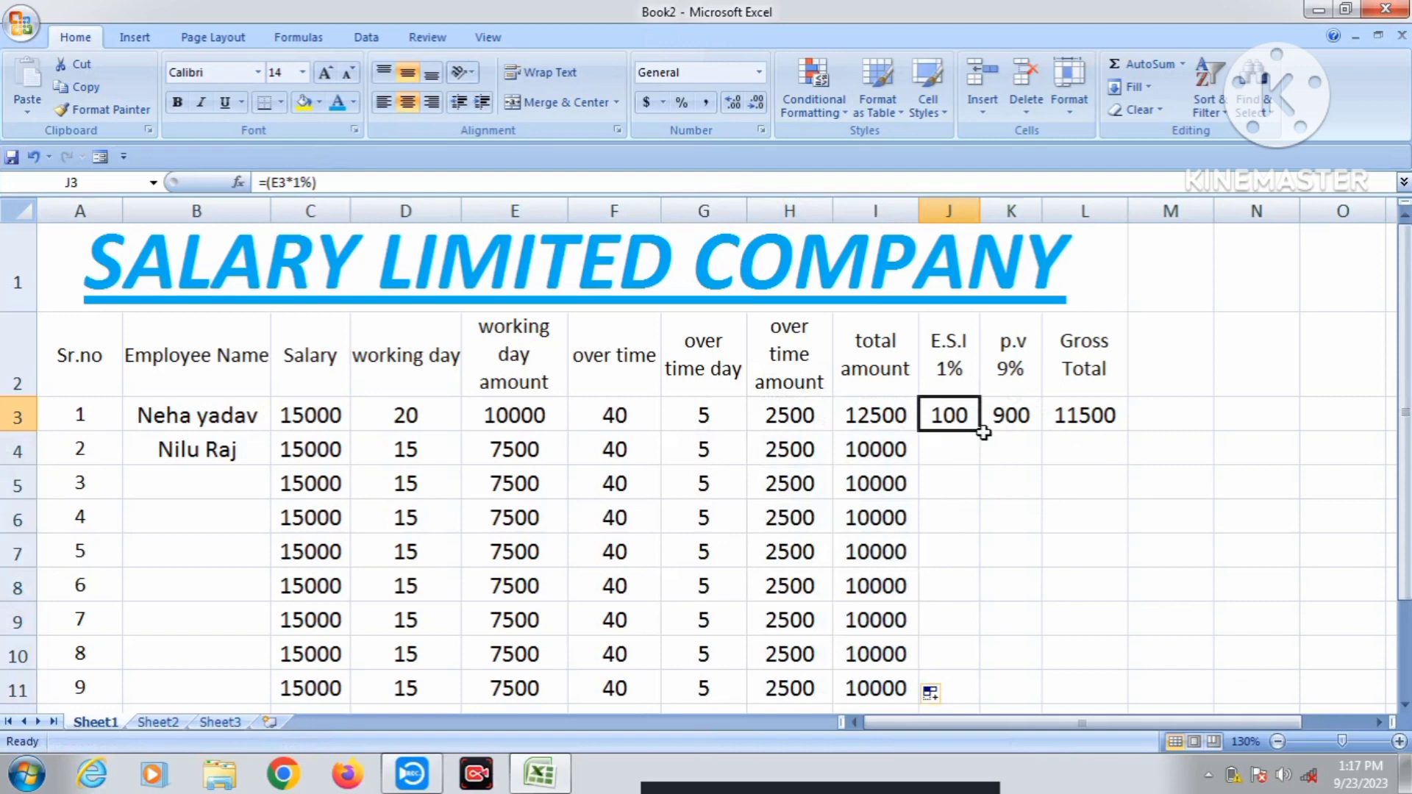
{"action": "left_click_drag", "start_coordinate": [981, 434], "coordinate": [941, 688]}
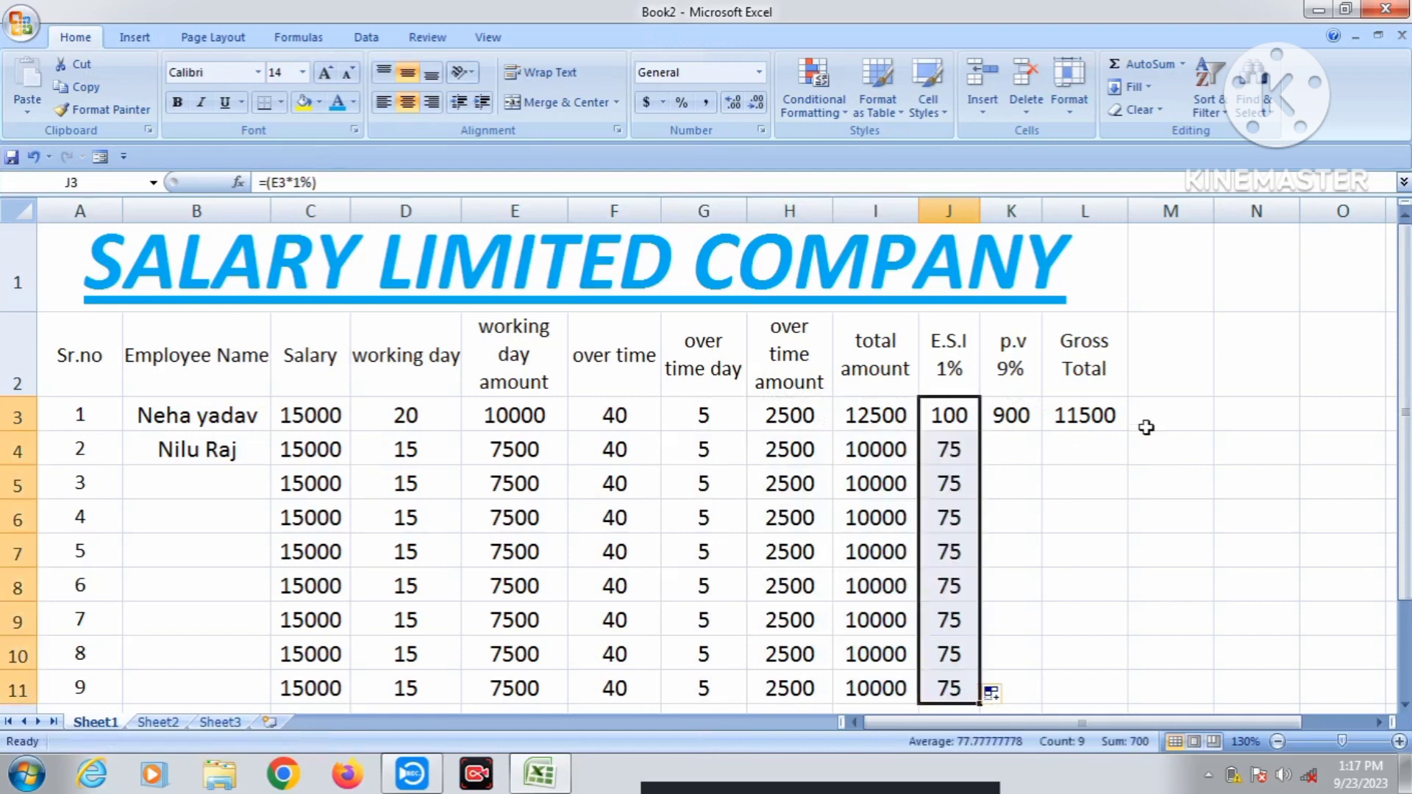
- Fill the p.v 9% and Gross Total formulas from K3 and L3 down through row 11
{"action": "left_click", "coordinate": [1018, 415]}
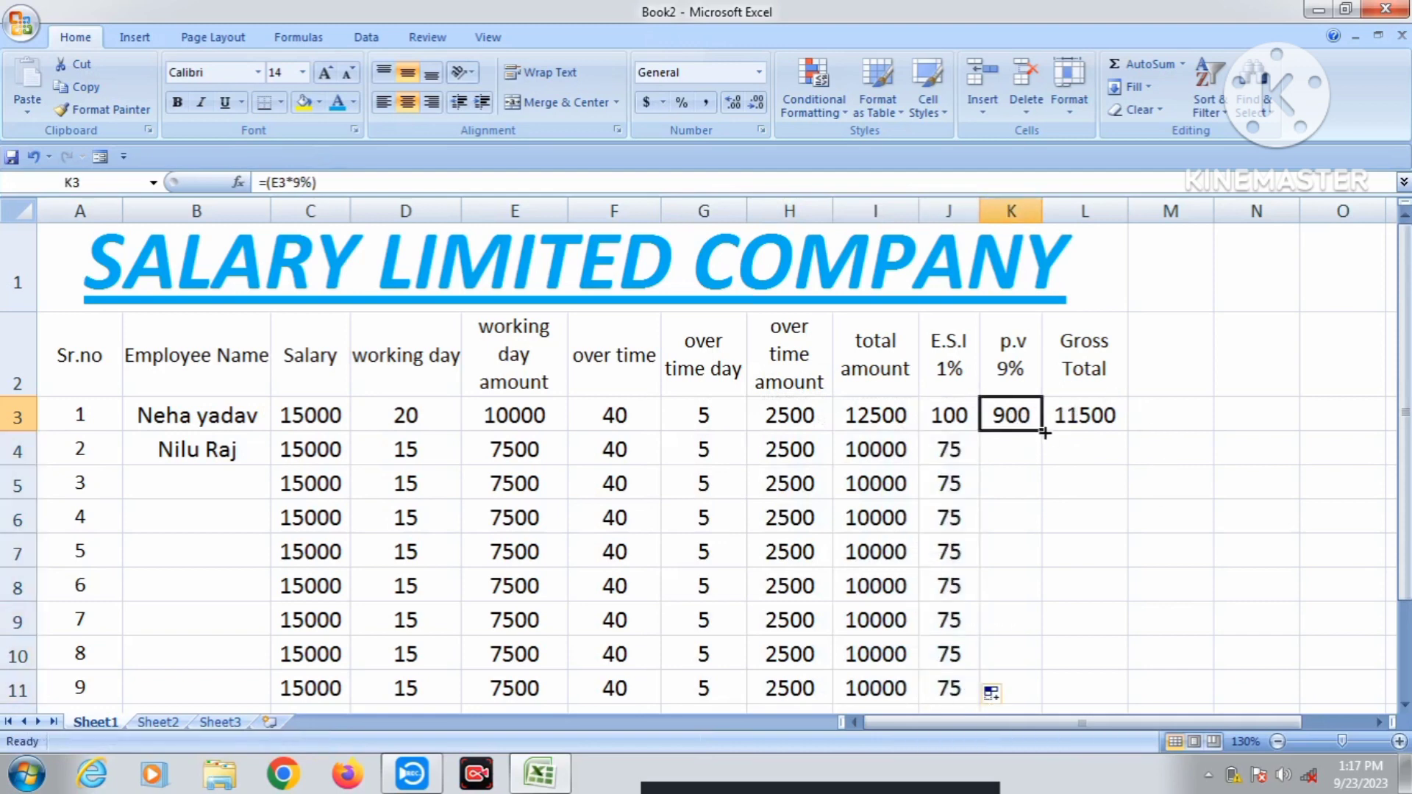
{"action": "left_click_drag", "start_coordinate": [1044, 434], "coordinate": [1049, 692]}
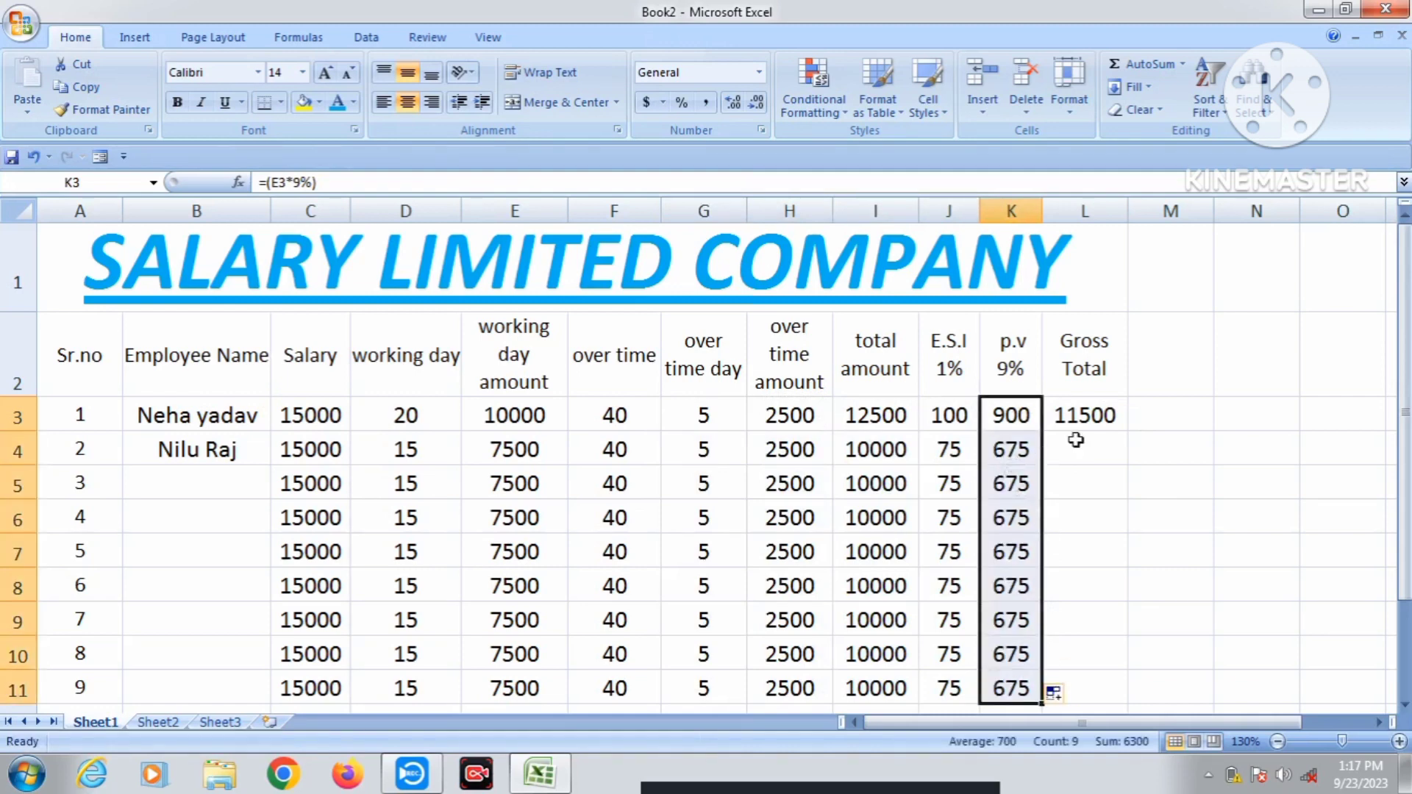
{"action": "left_click", "coordinate": [1099, 417]}
{"action": "left_click_drag", "start_coordinate": [1131, 434], "coordinate": [1113, 692]}
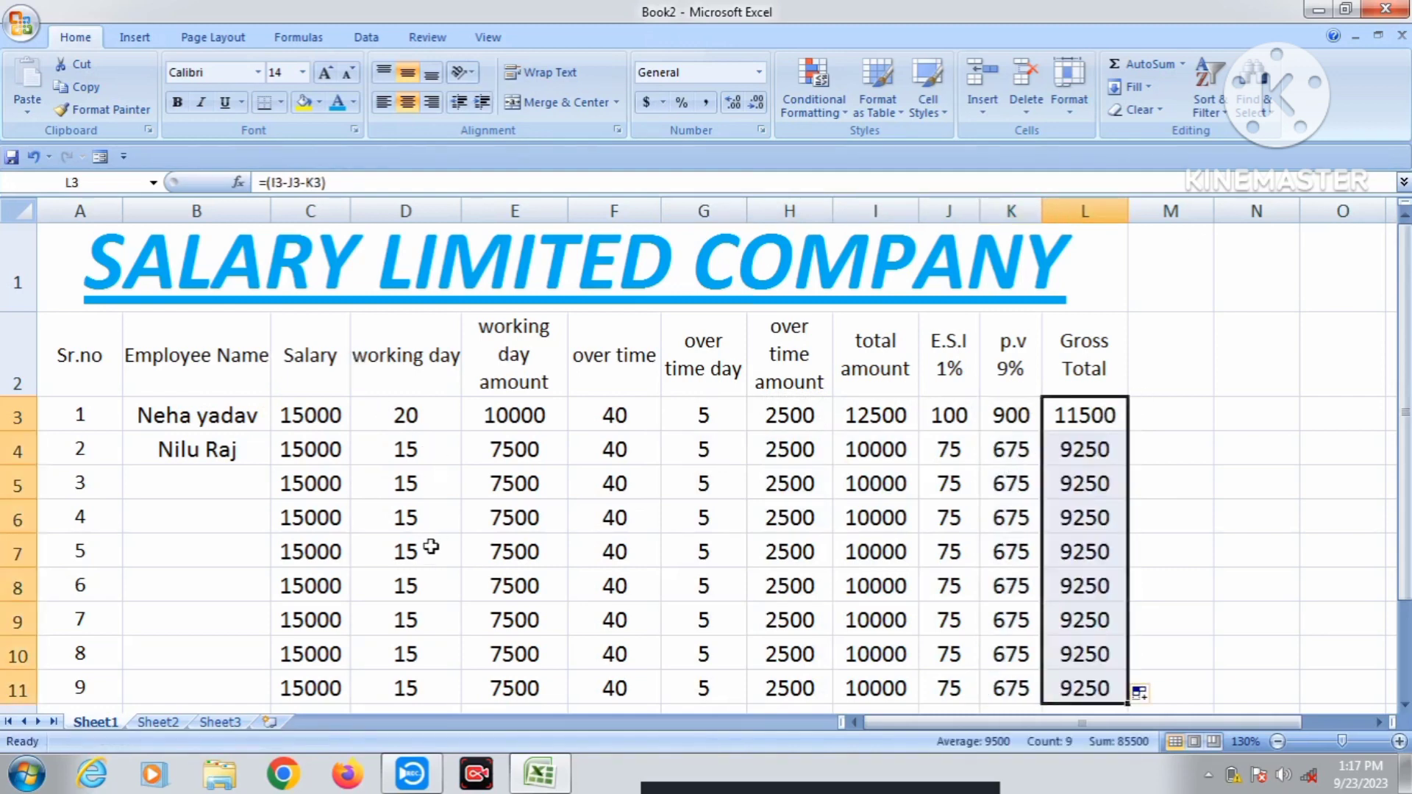
- Change the working days to 18 in D5, 17 in D7, 16 in D9 and 22 in D11
{"action": "left_click", "coordinate": [413, 481]}
{"action": "type", "text": "18"}
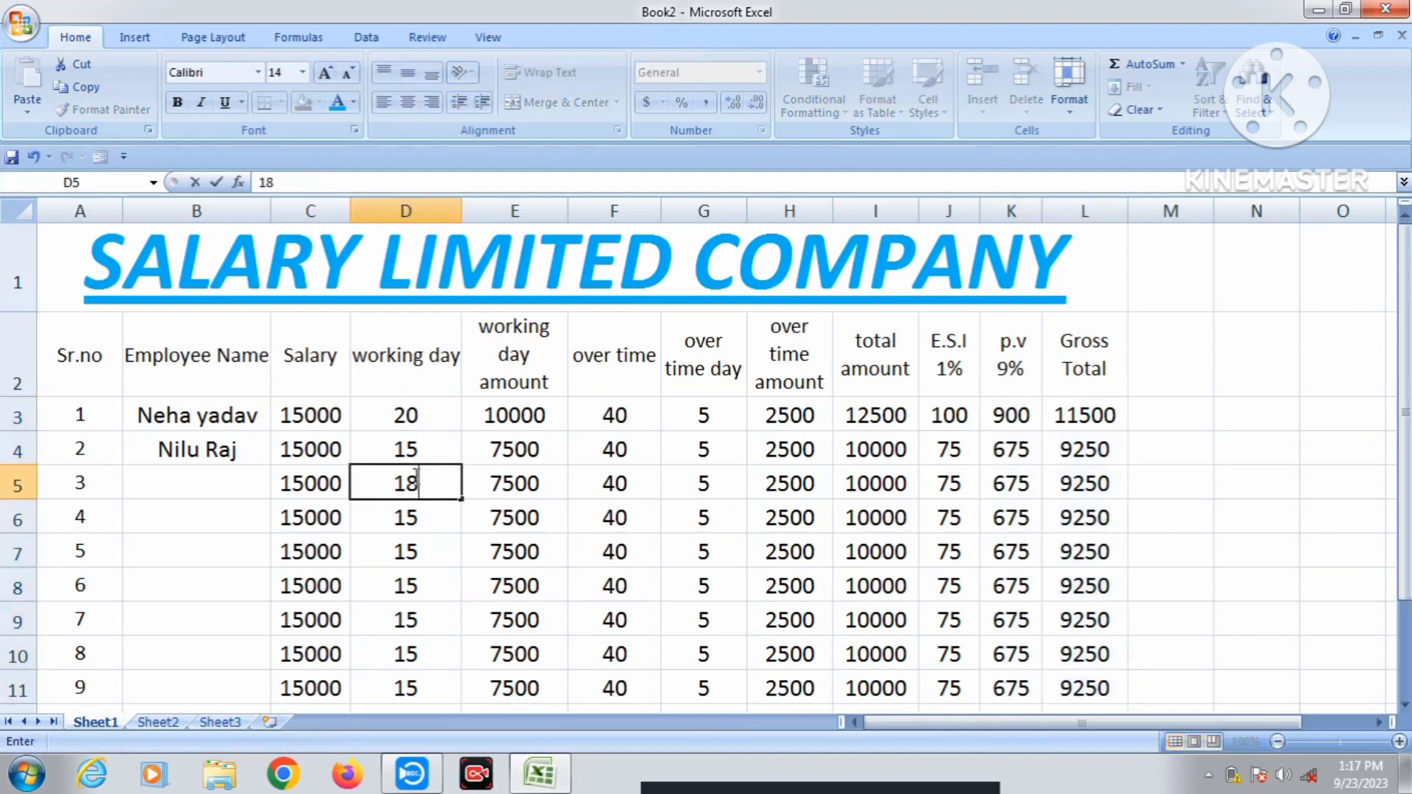
{"action": "left_click", "coordinate": [418, 545]}
{"action": "type", "text": "17"}
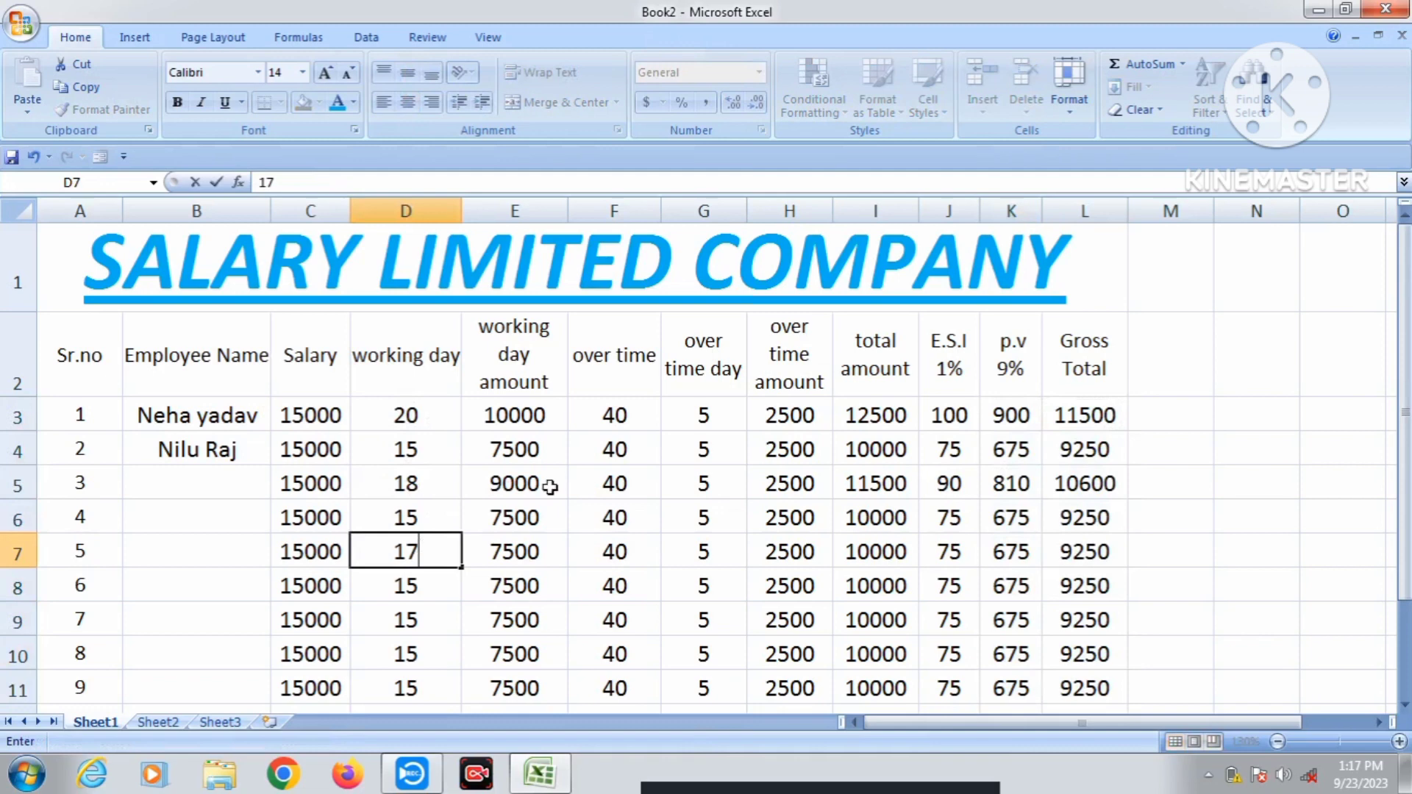
{"action": "left_click", "coordinate": [412, 611]}
{"action": "type", "text": "16"}
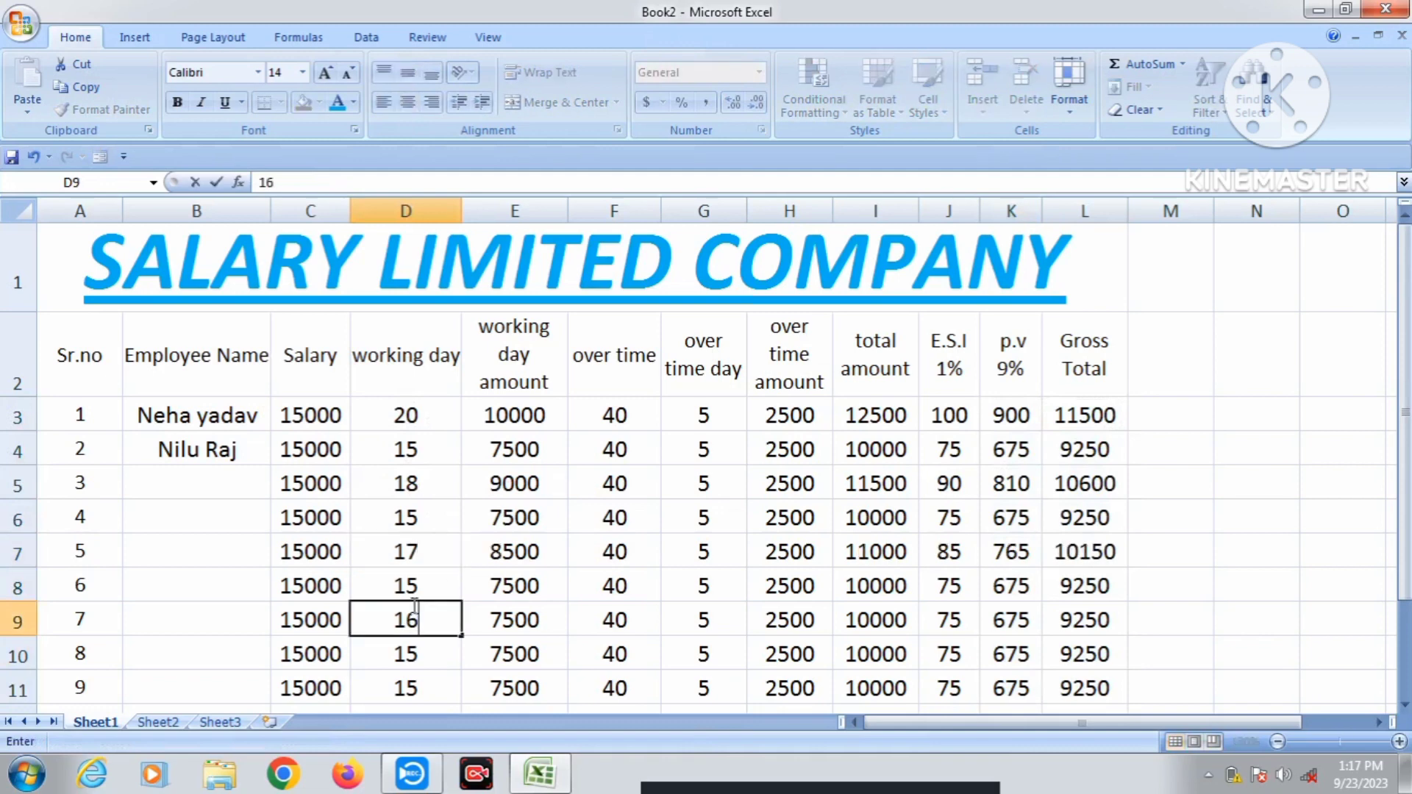
{"action": "left_click", "coordinate": [410, 686]}
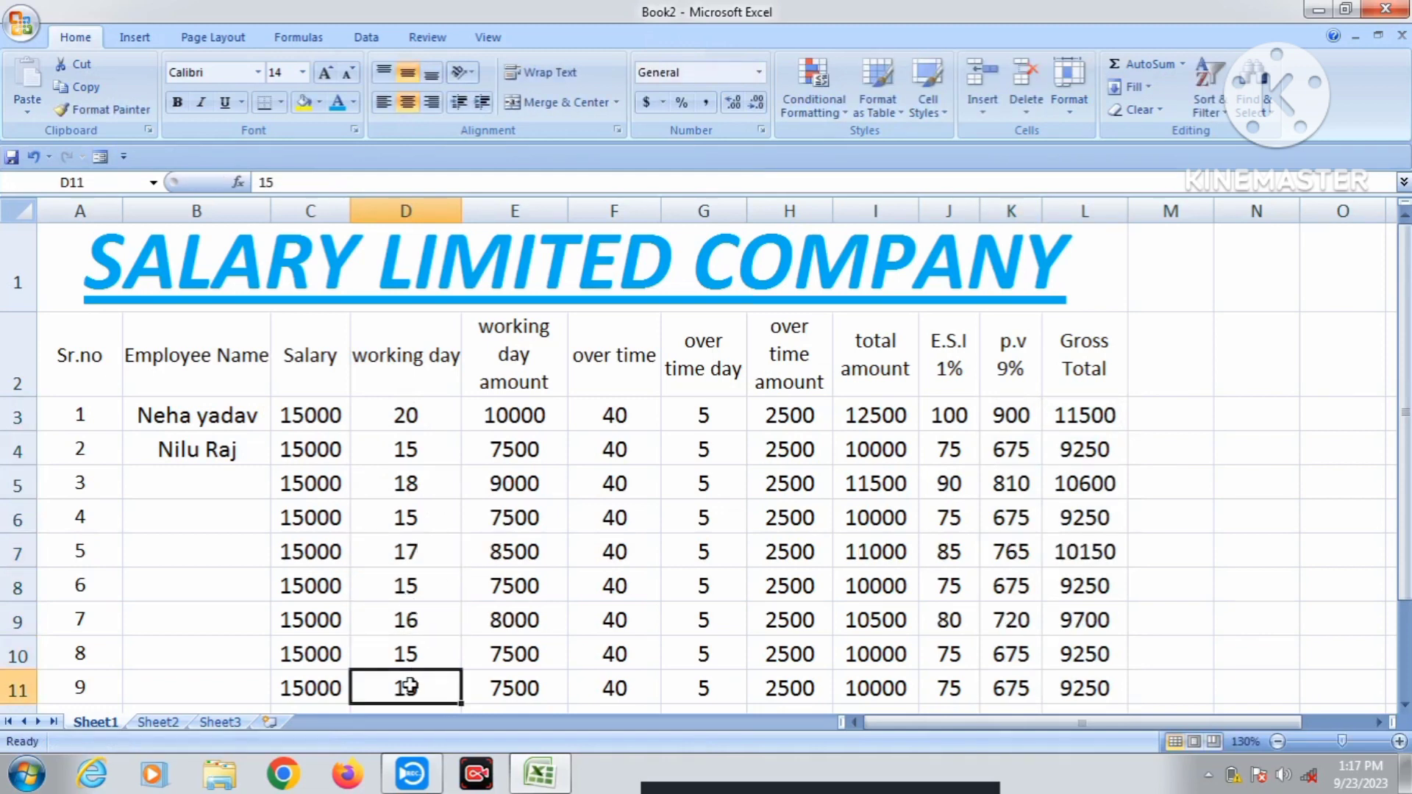
{"action": "type", "text": "22"}
{"action": "left_click", "coordinate": [583, 546]}
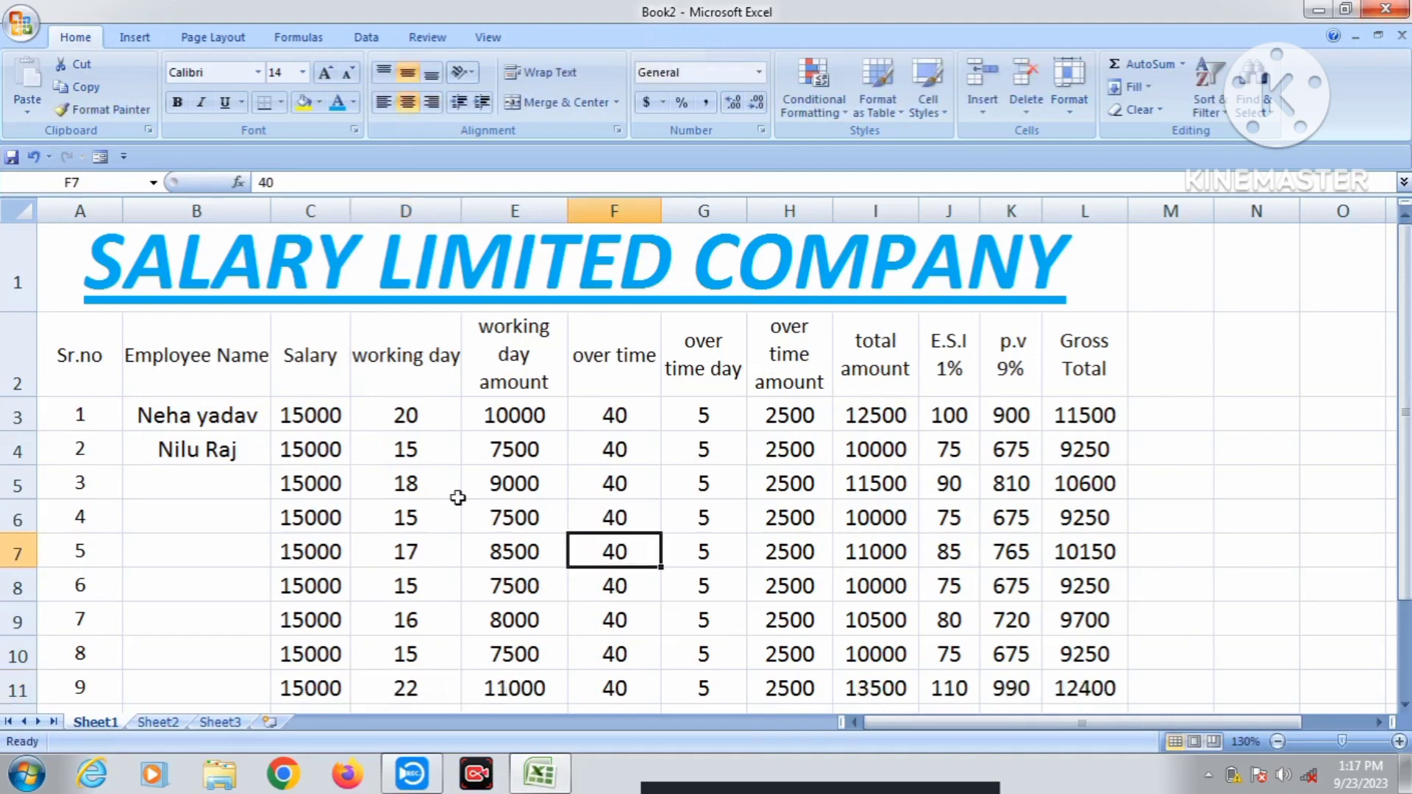
- Apply all borders to the salary table range A2:L11
{"action": "scroll", "coordinate": [647, 551], "scroll_direction": "down", "scroll_amount": 1}
{"action": "scroll", "coordinate": [665, 539], "scroll_direction": "up", "scroll_amount": 1}
{"action": "scroll", "coordinate": [837, 531], "scroll_direction": "down", "scroll_amount": 1}
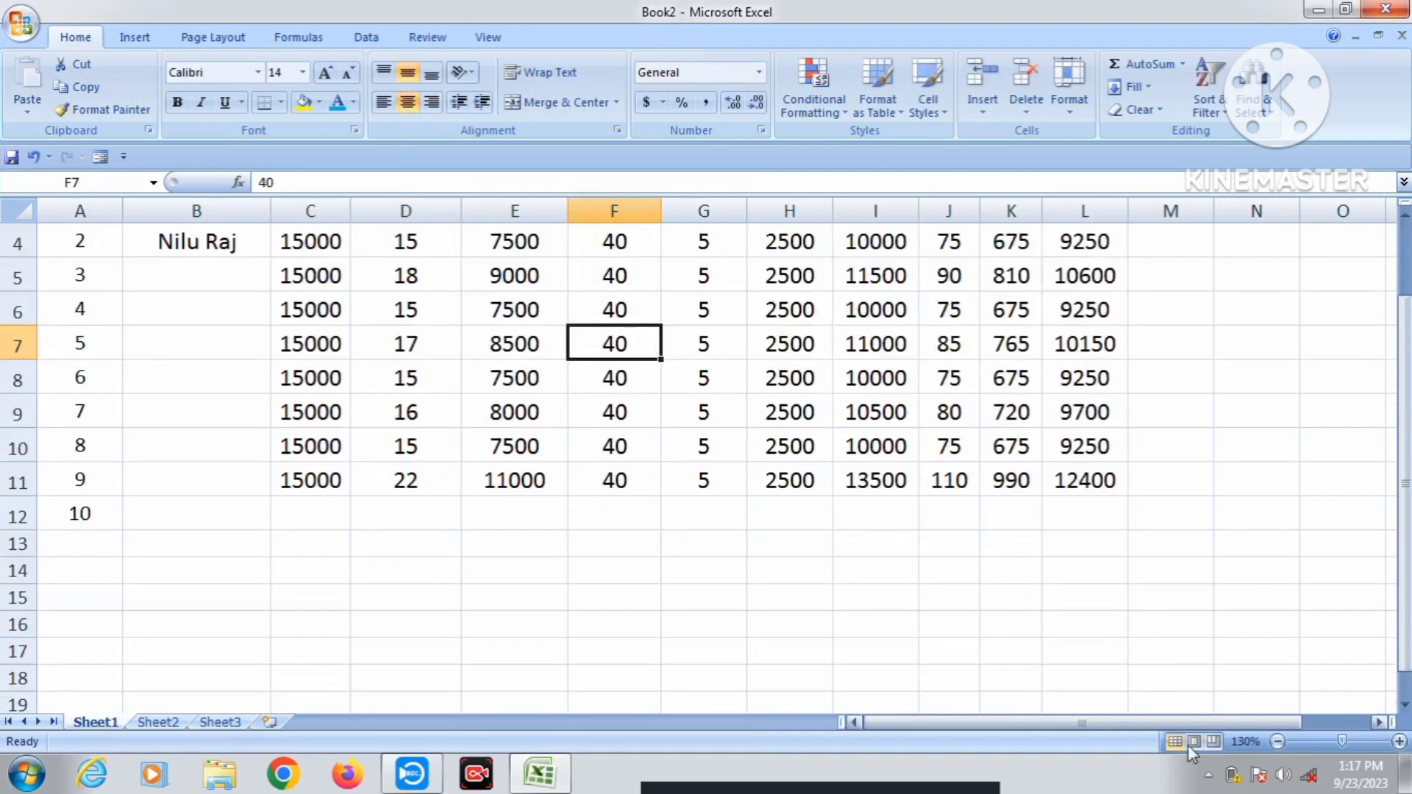
{"action": "left_click", "coordinate": [1278, 741]}
{"action": "left_click", "coordinate": [1096, 493]}
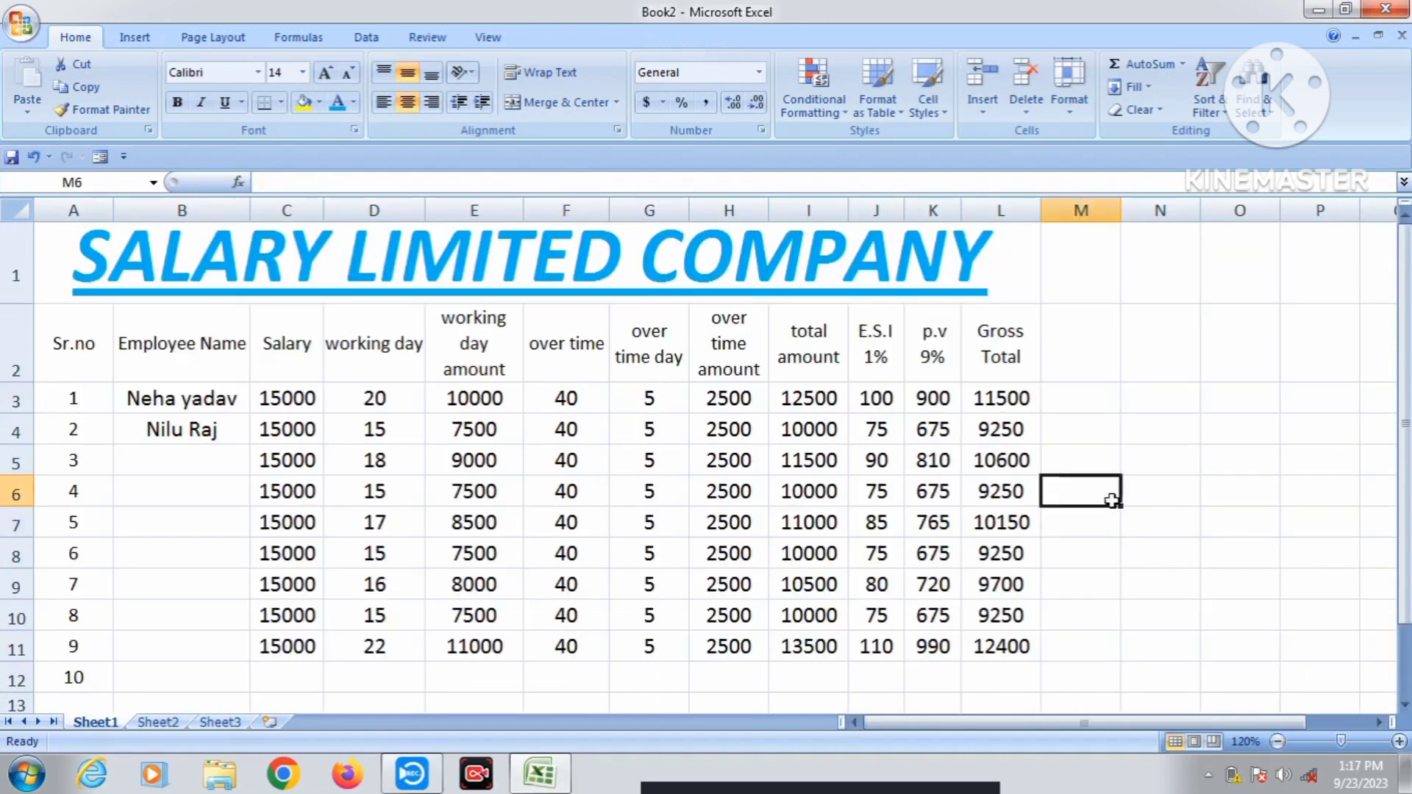
{"action": "left_click_drag", "start_coordinate": [66, 337], "coordinate": [999, 648]}
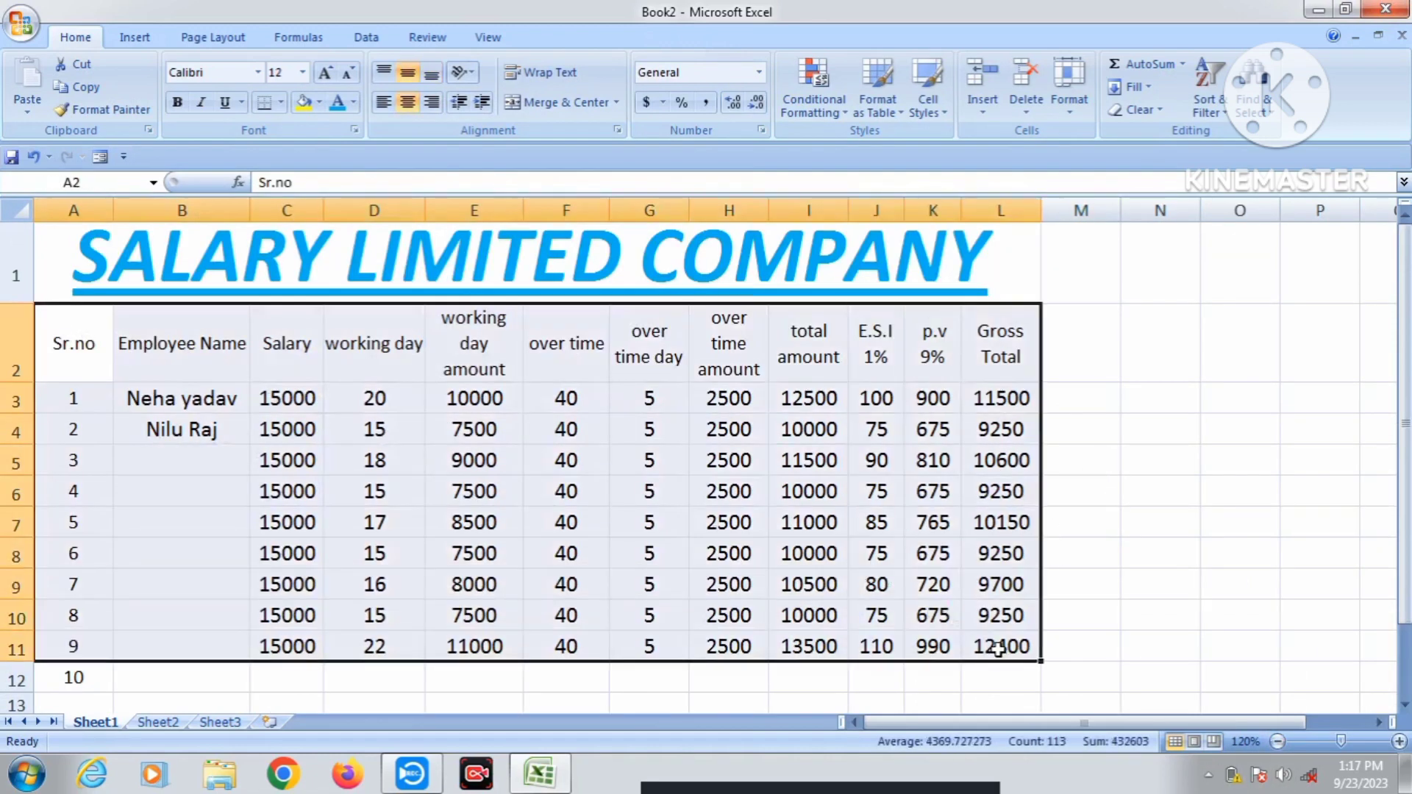
{"action": "left_click", "coordinate": [281, 102]}
{"action": "left_click", "coordinate": [353, 267]}
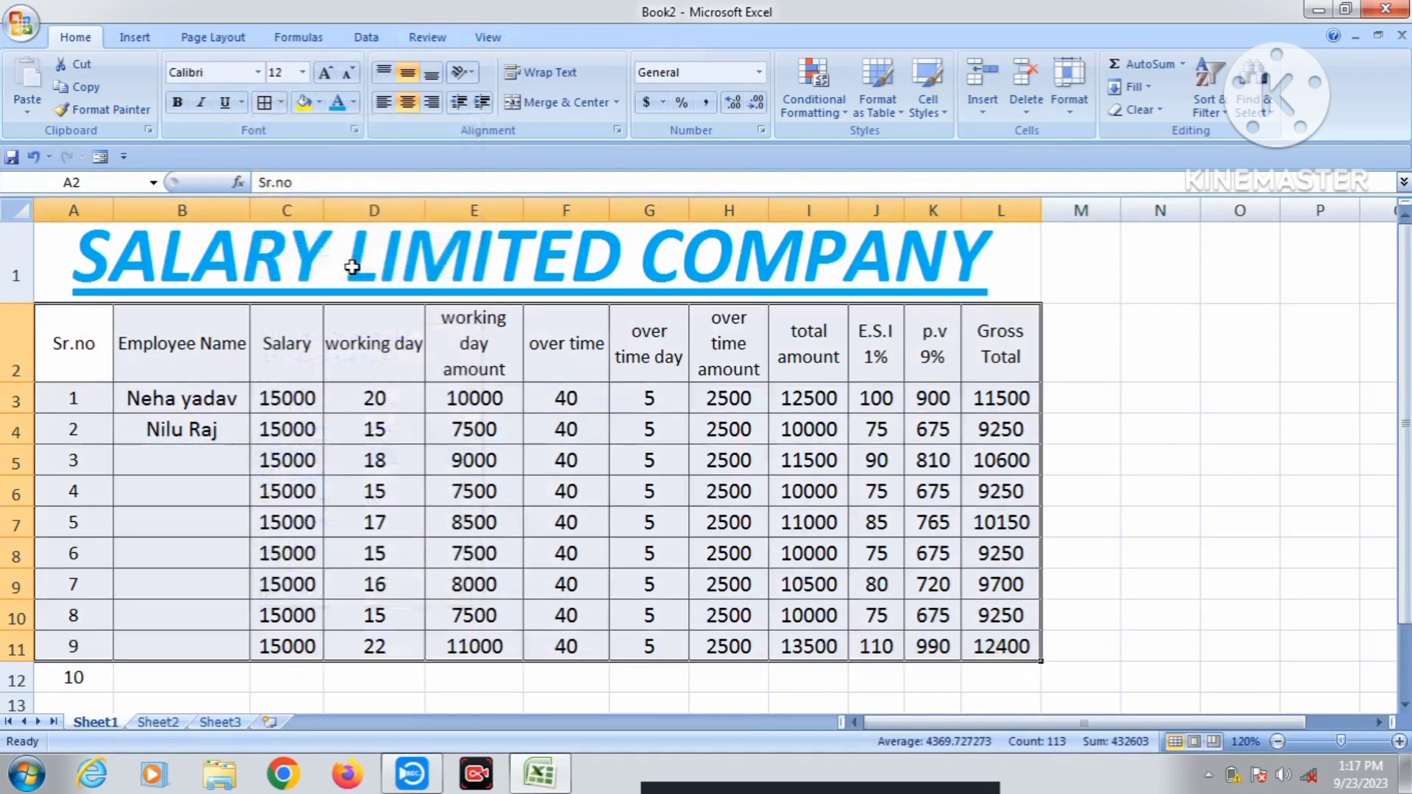
{"action": "left_click", "coordinate": [666, 420]}
- Make the header row A2:L2 bold and increase its font size to 14
{"action": "left_click_drag", "start_coordinate": [64, 336], "coordinate": [982, 354]}
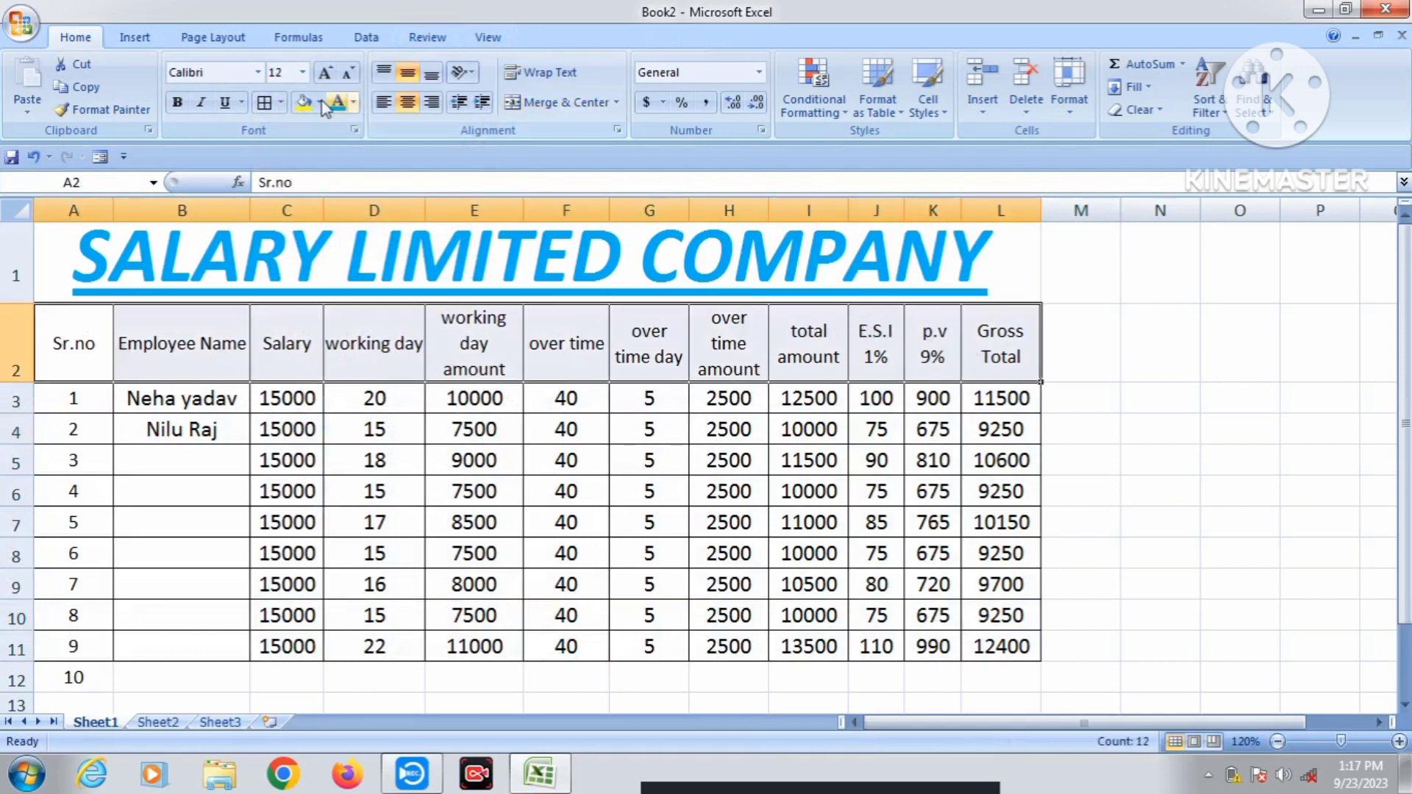
{"action": "left_click", "coordinate": [177, 102]}
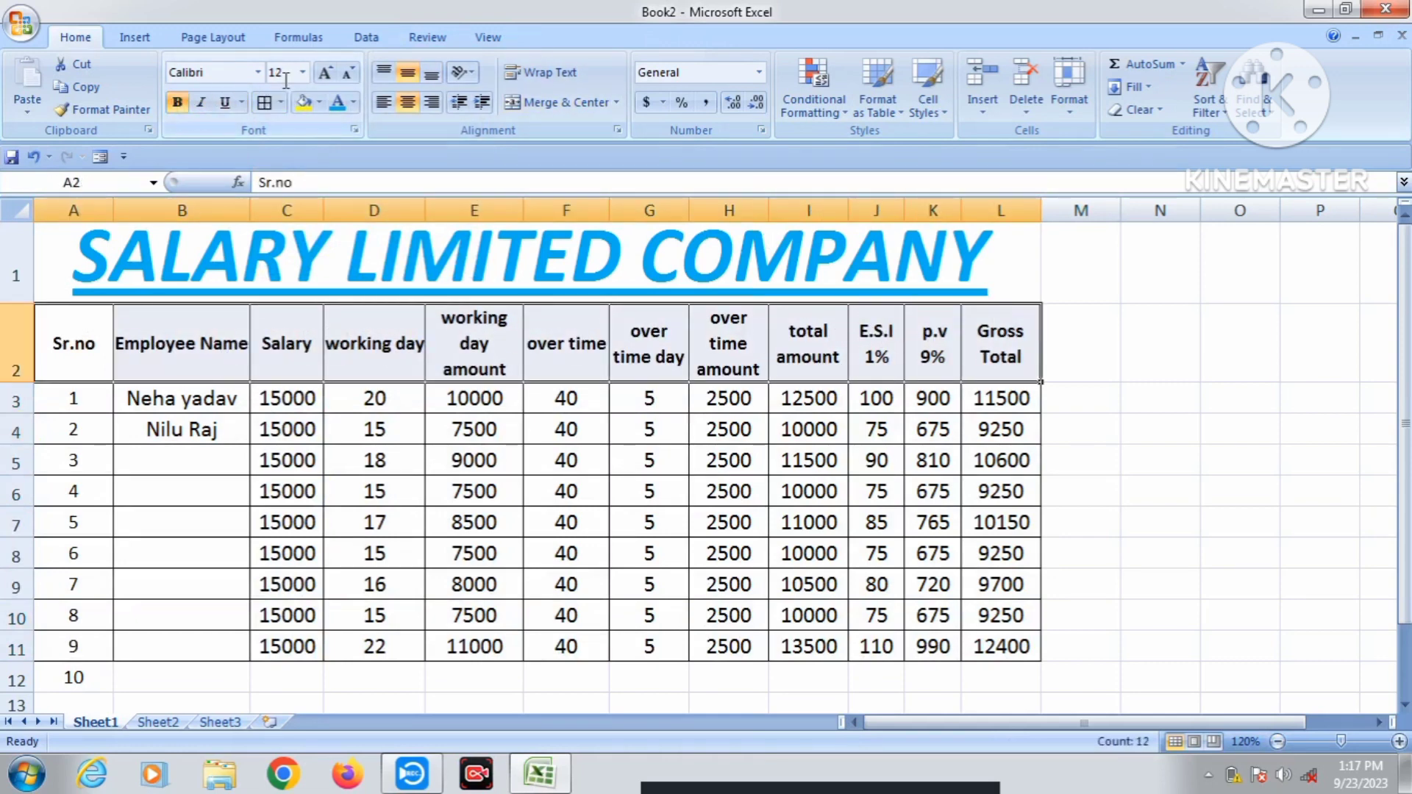
{"action": "left_click", "coordinate": [325, 73]}
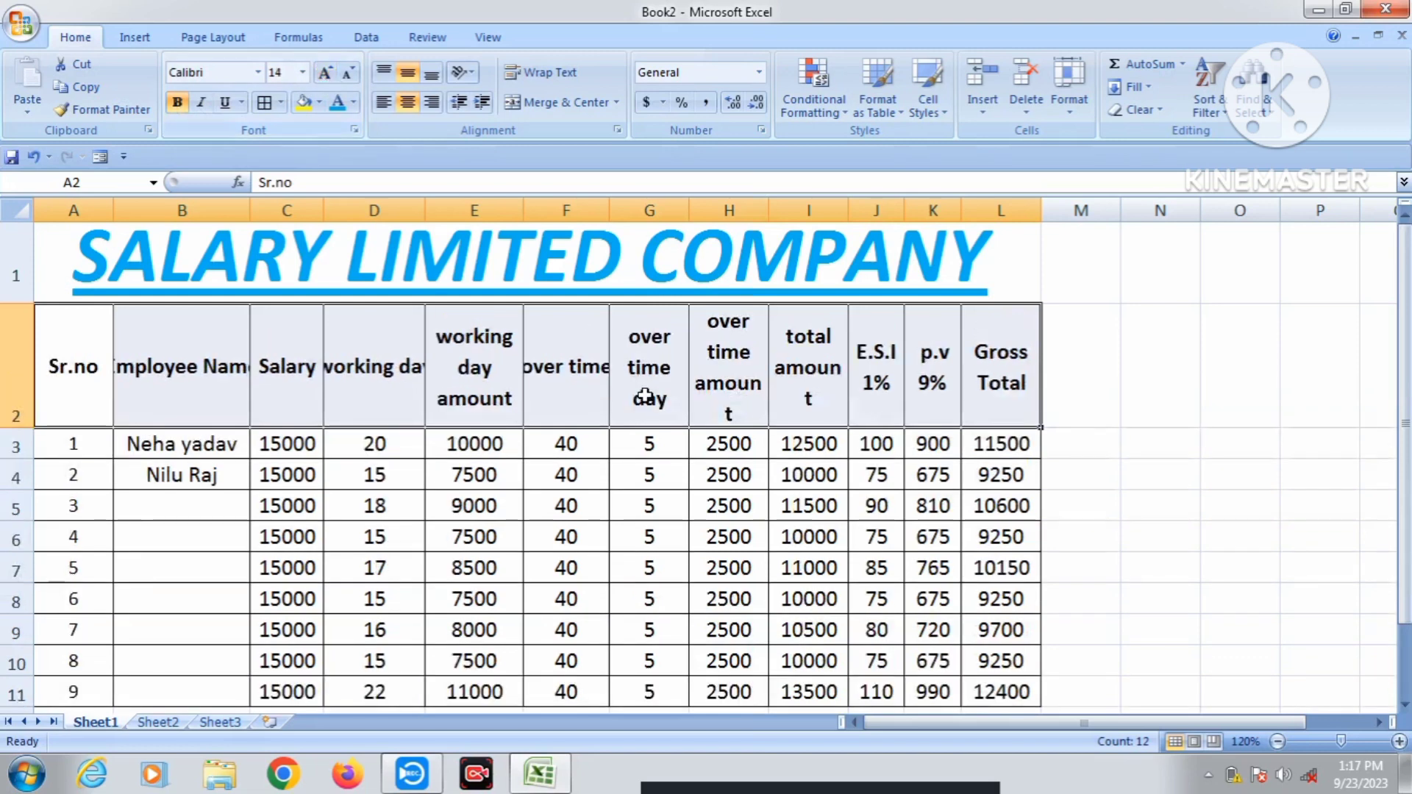
- Widen the over time, working day and Employee Name columns so each enlarged header fits on one line
{"action": "left_click", "coordinate": [578, 390]}
{"action": "left_click_drag", "start_coordinate": [610, 211], "coordinate": [623, 211]}
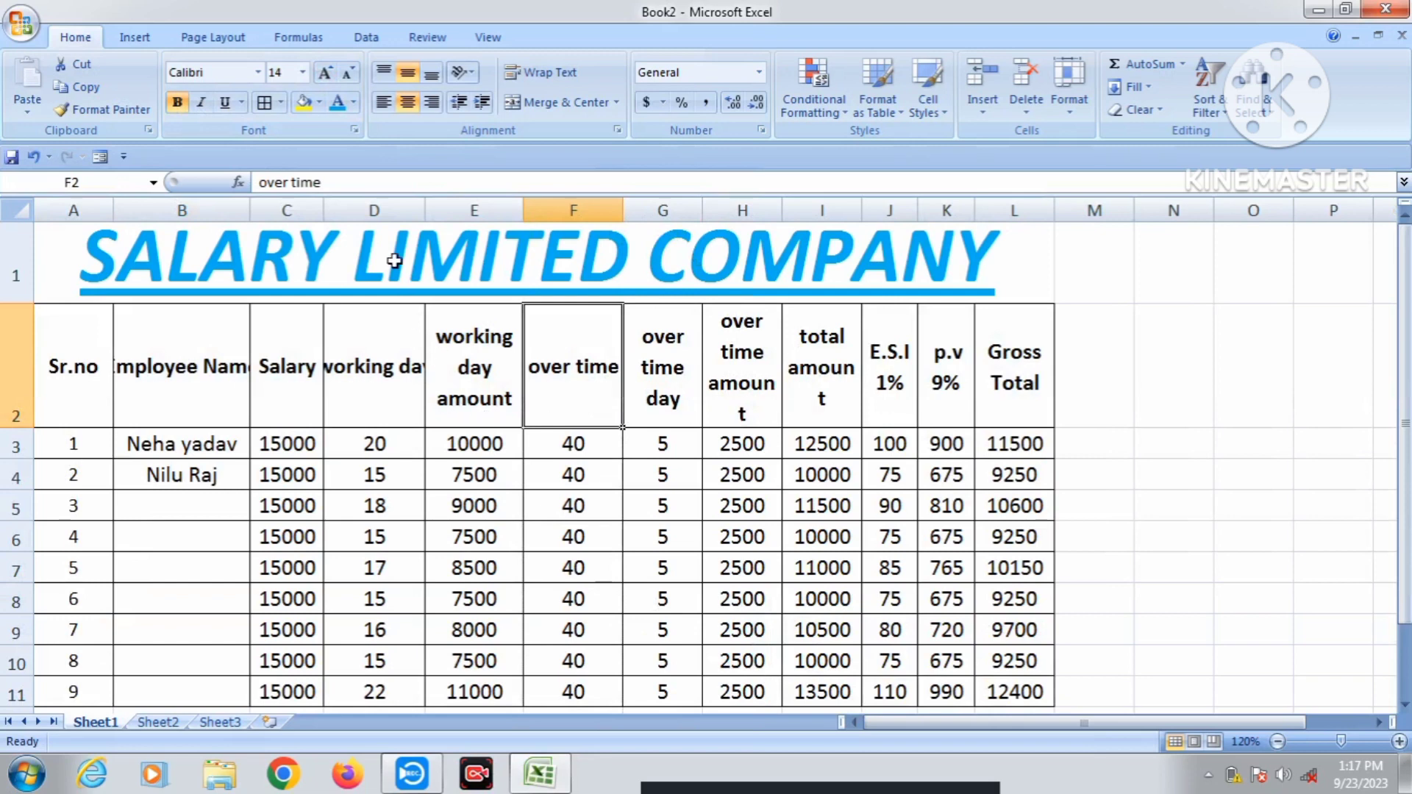
{"action": "left_click_drag", "start_coordinate": [426, 210], "coordinate": [449, 211]}
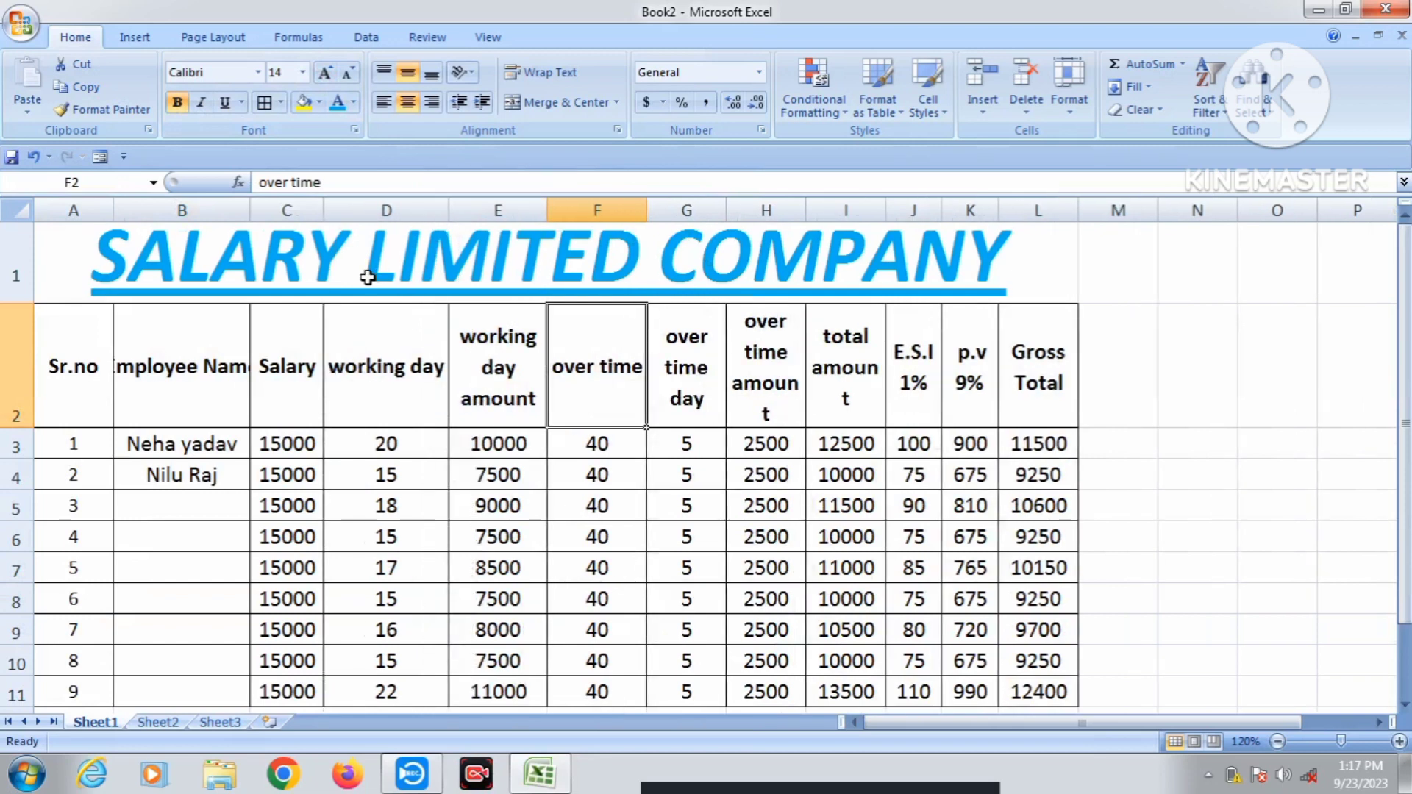
{"action": "left_click_drag", "start_coordinate": [248, 210], "coordinate": [273, 210]}
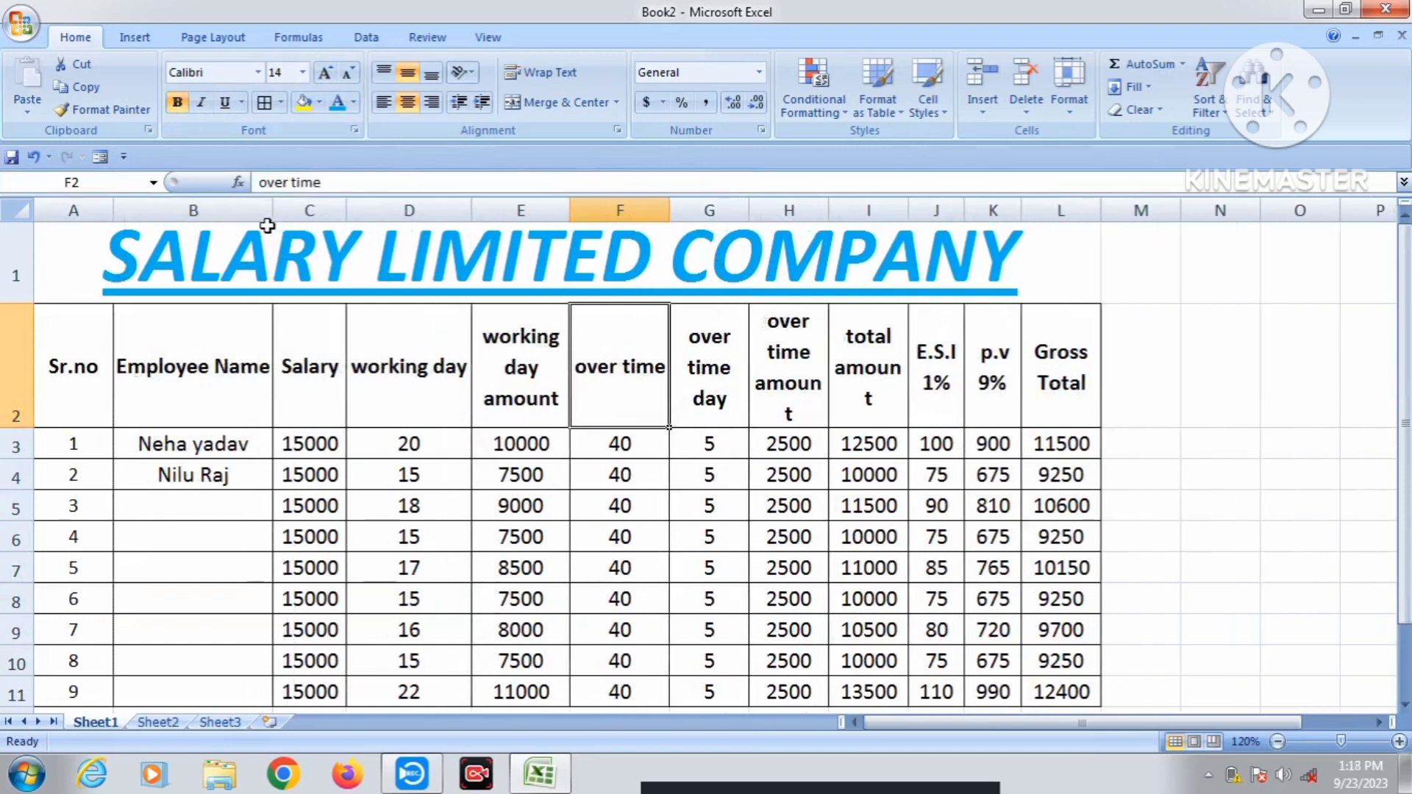
{"action": "left_click", "coordinate": [1278, 742]}
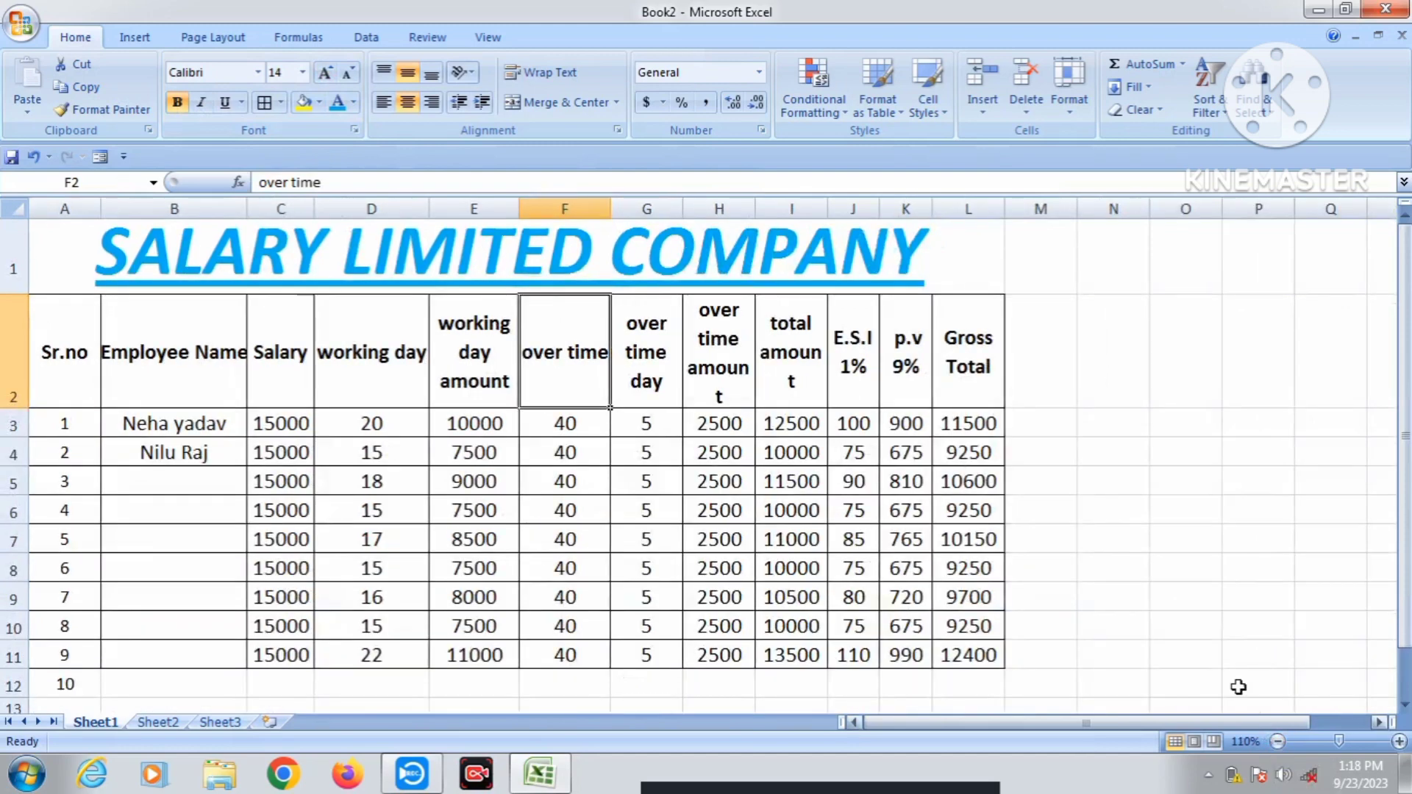
{"action": "left_click", "coordinate": [1059, 519]}
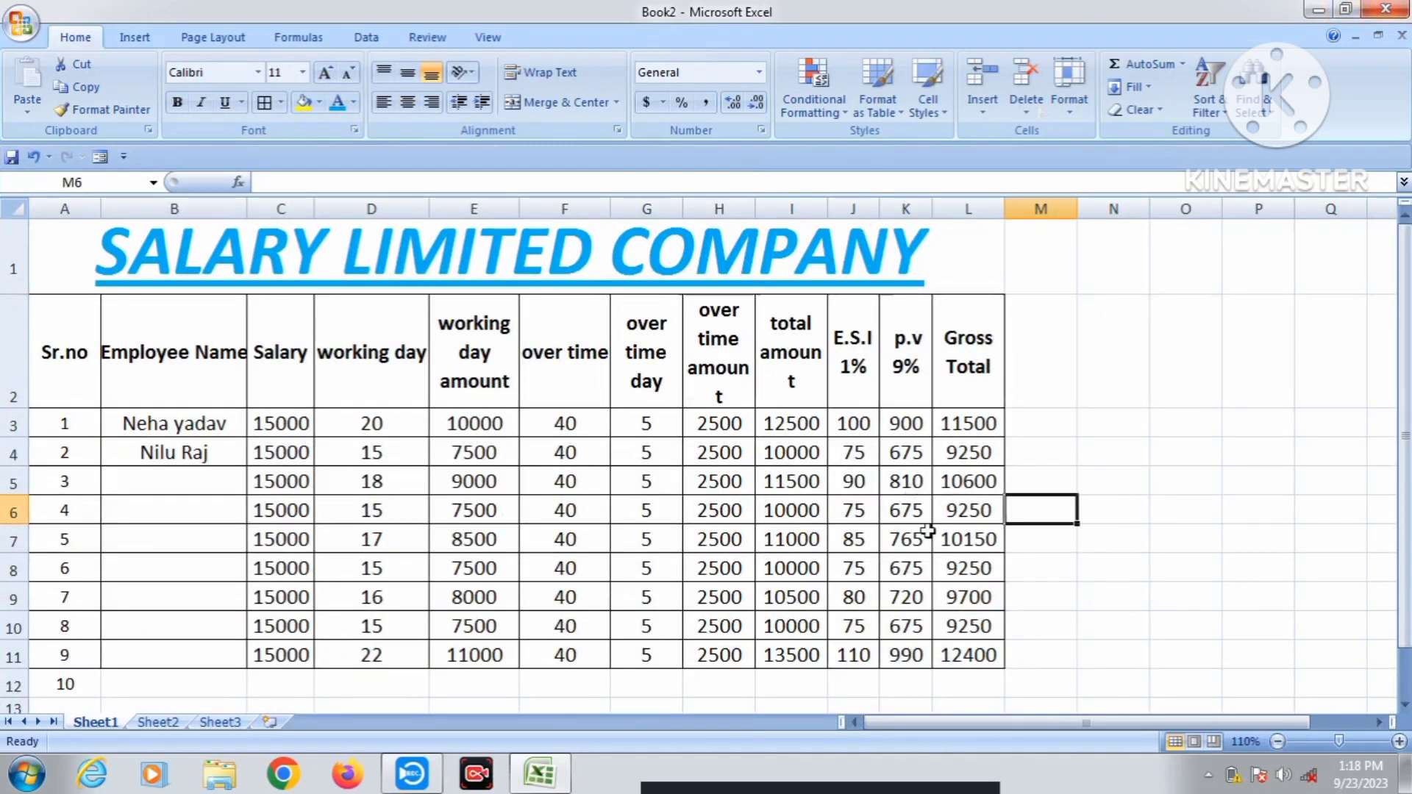